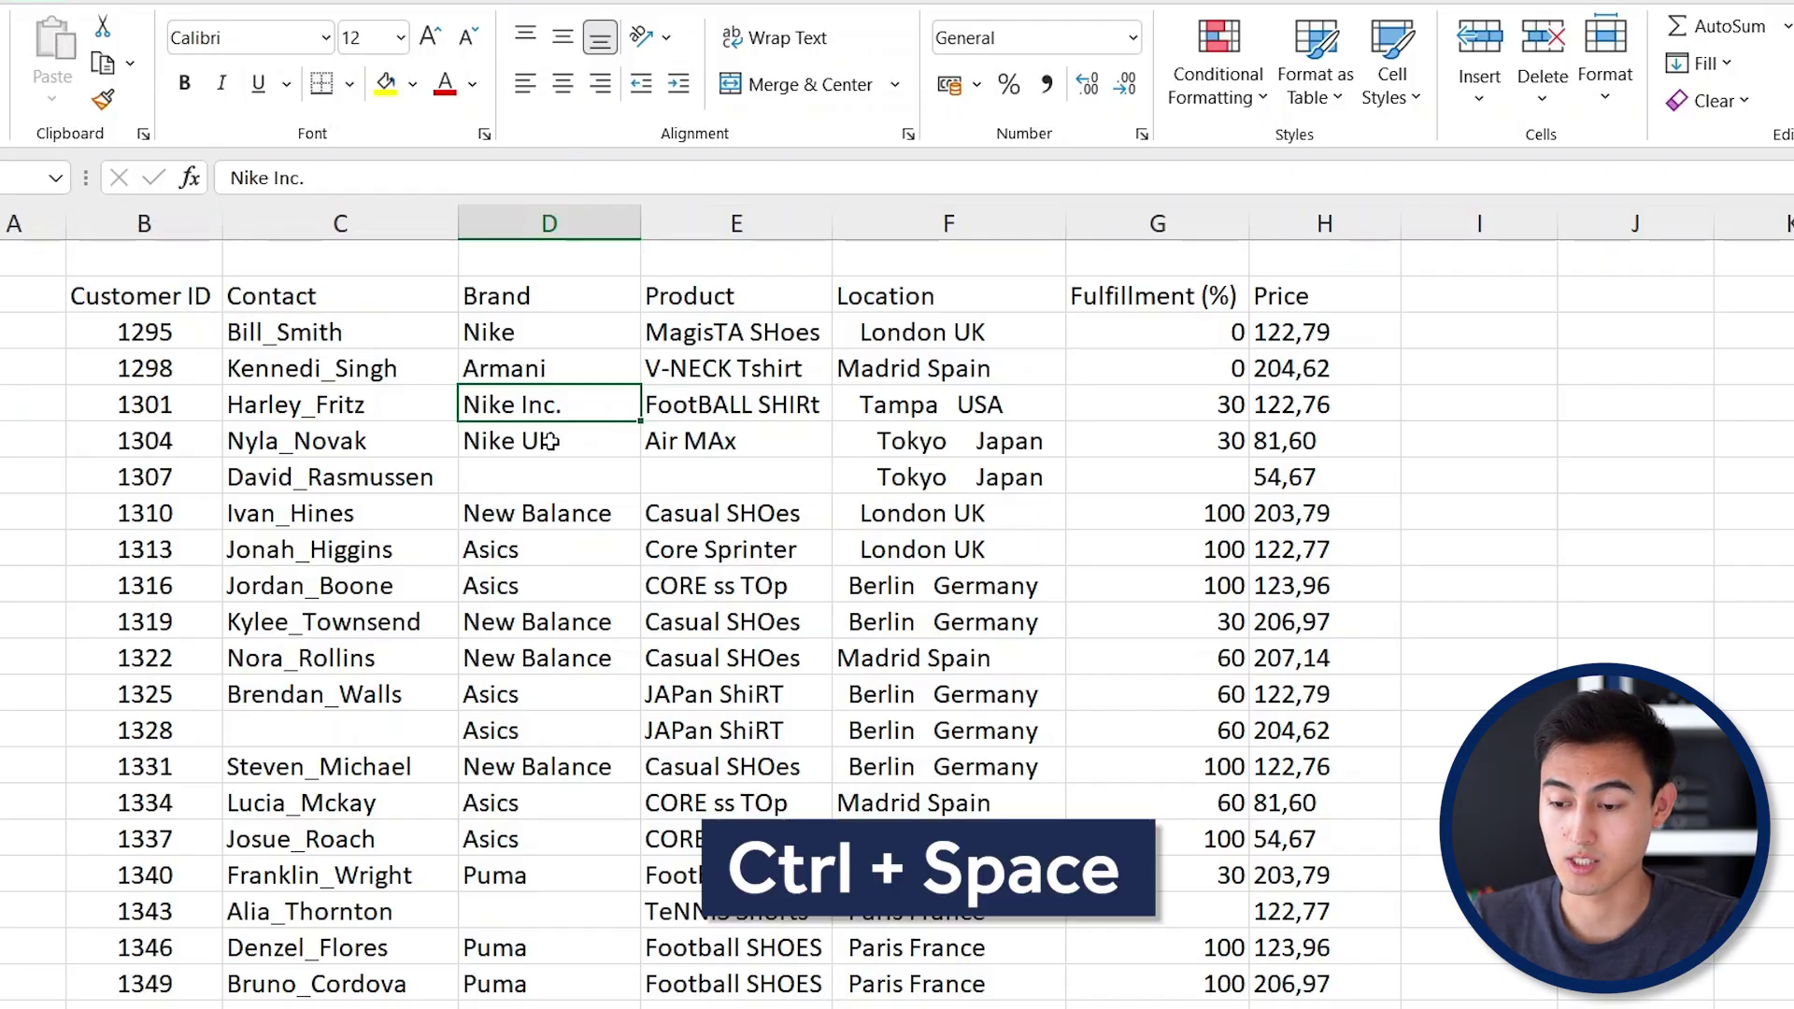
# Insert two blank columns before the Brand column.
pyautogui.hotkey('ctrl', 'space')
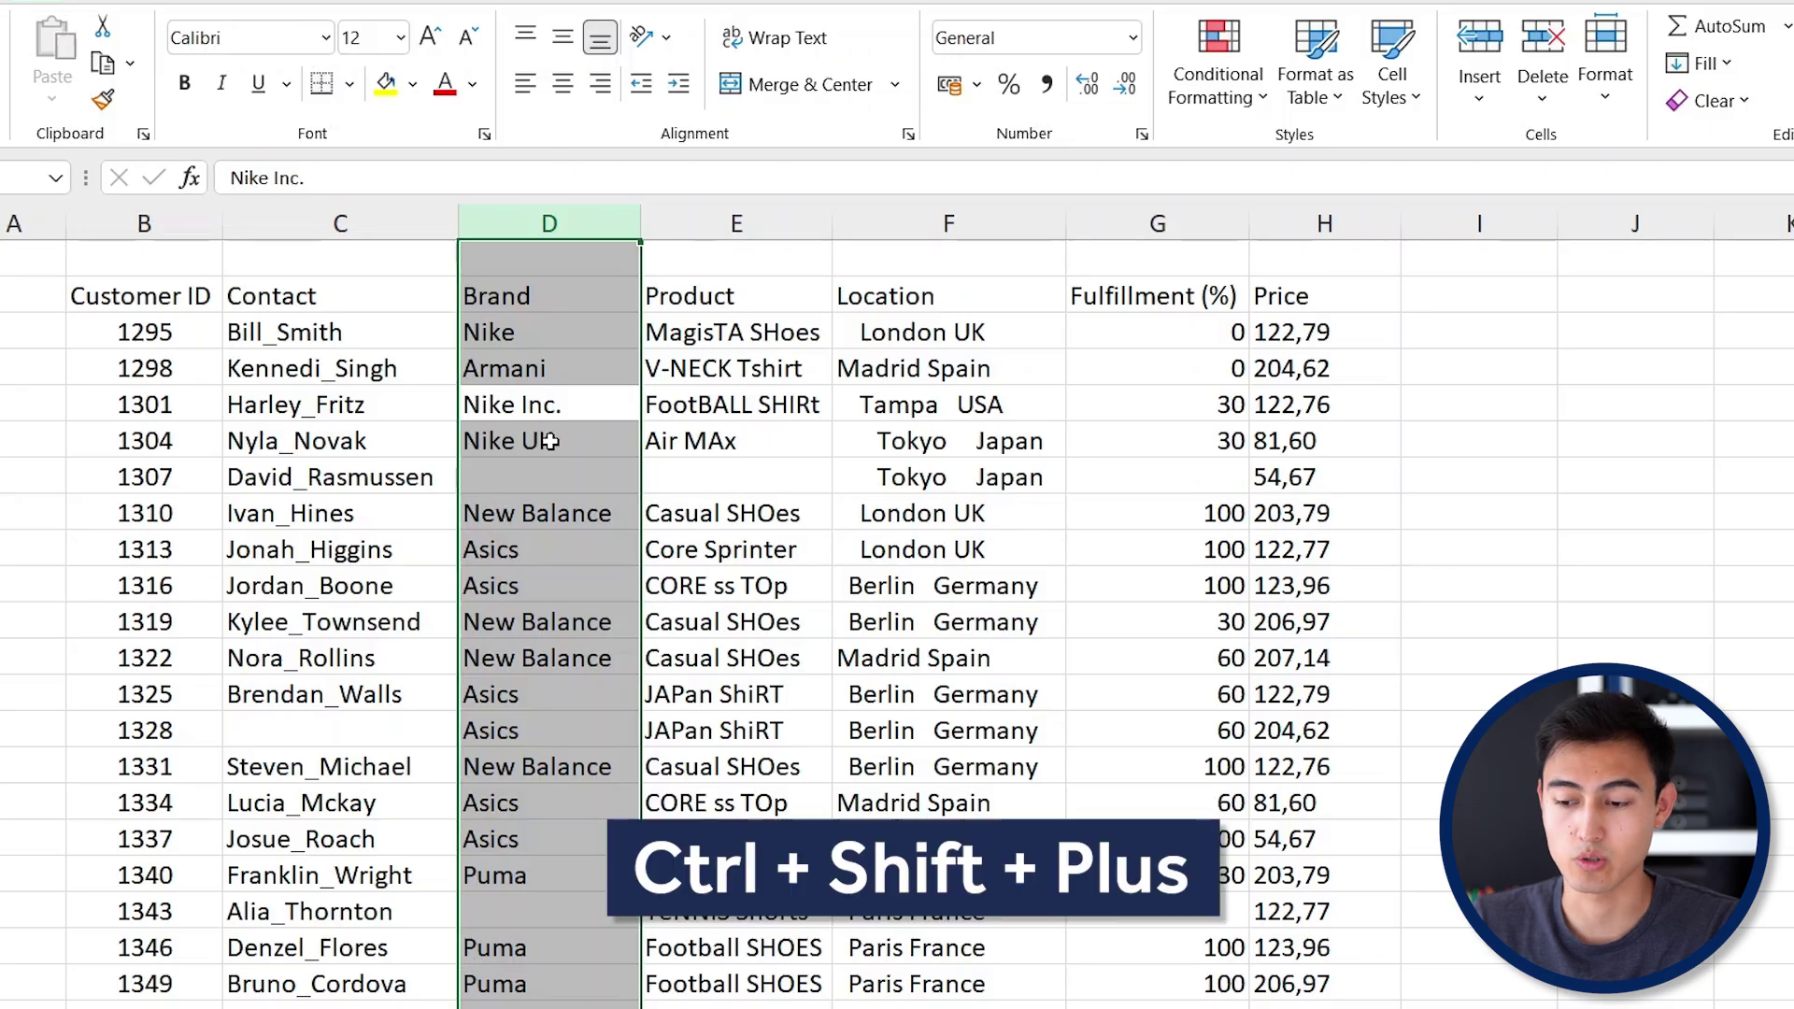
pyautogui.hotkey('ctrl', 'shift', '+')
pyautogui.hotkey('ctrl', 'shift', '+')
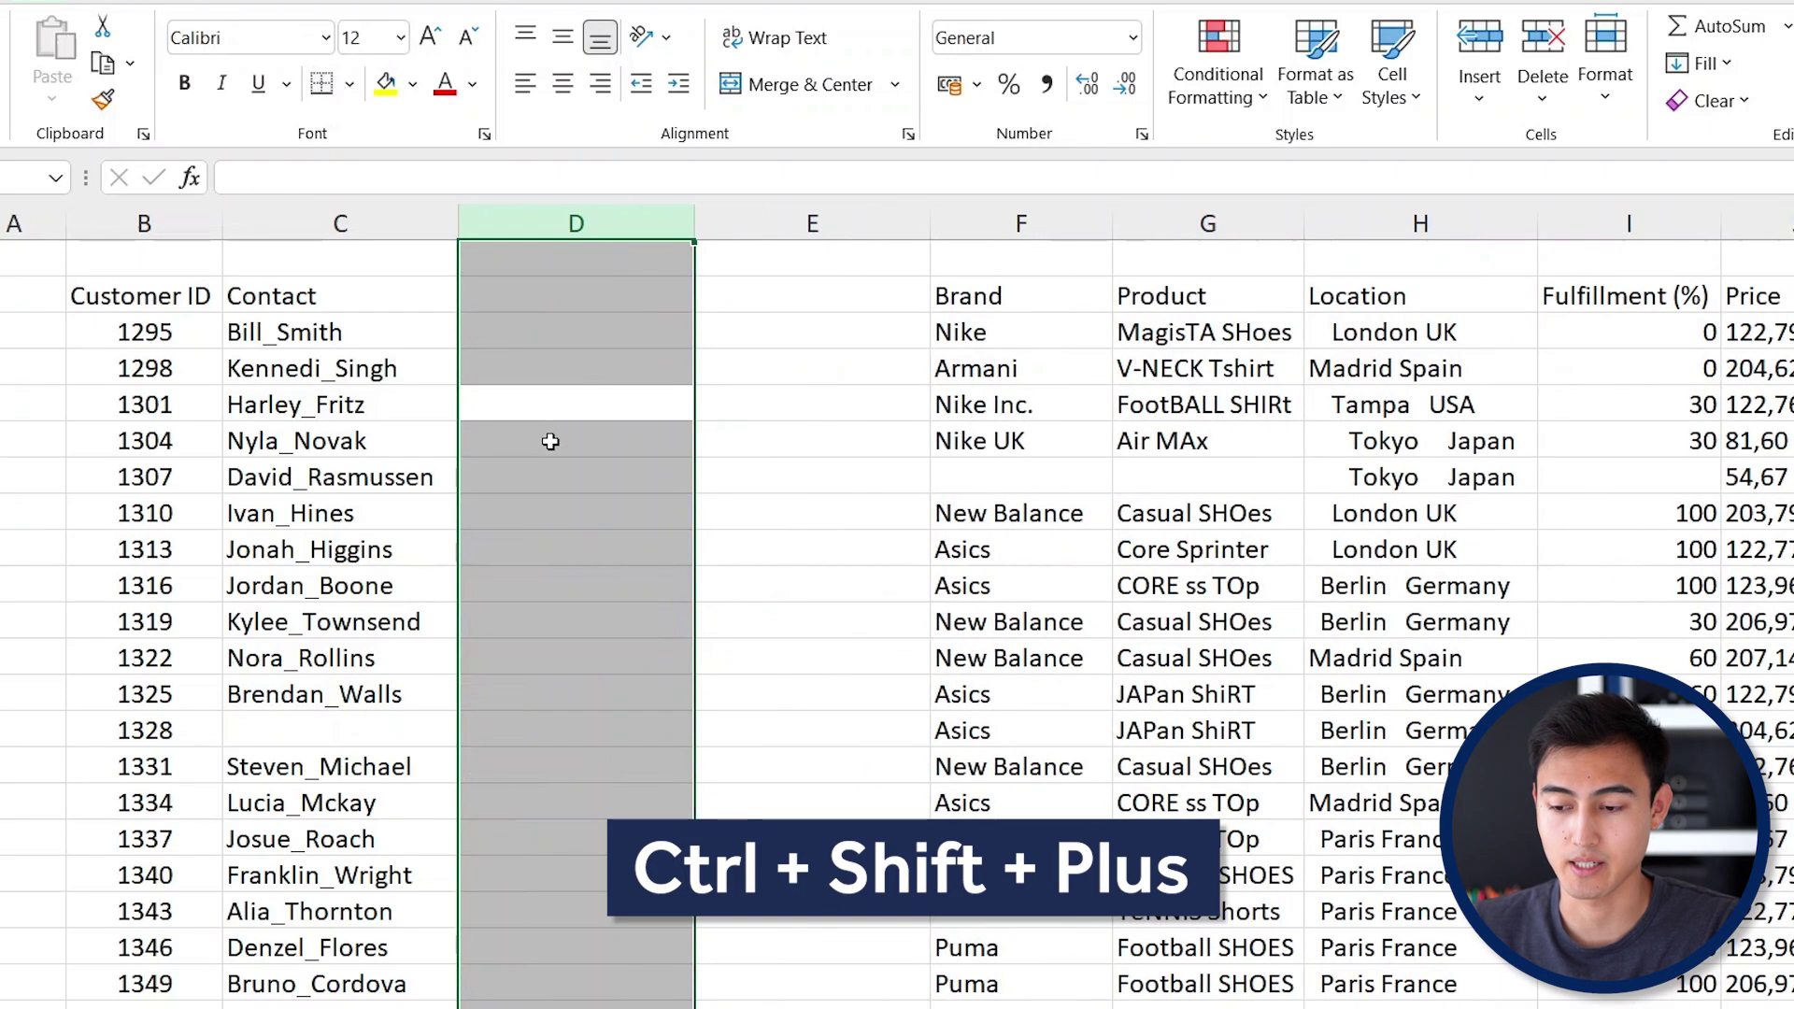
# Enter the headers First and Last in row 2 of the two blank columns D and E.
pyautogui.press('Up')
pyautogui.press('Up')
pyautogui.press('Up')
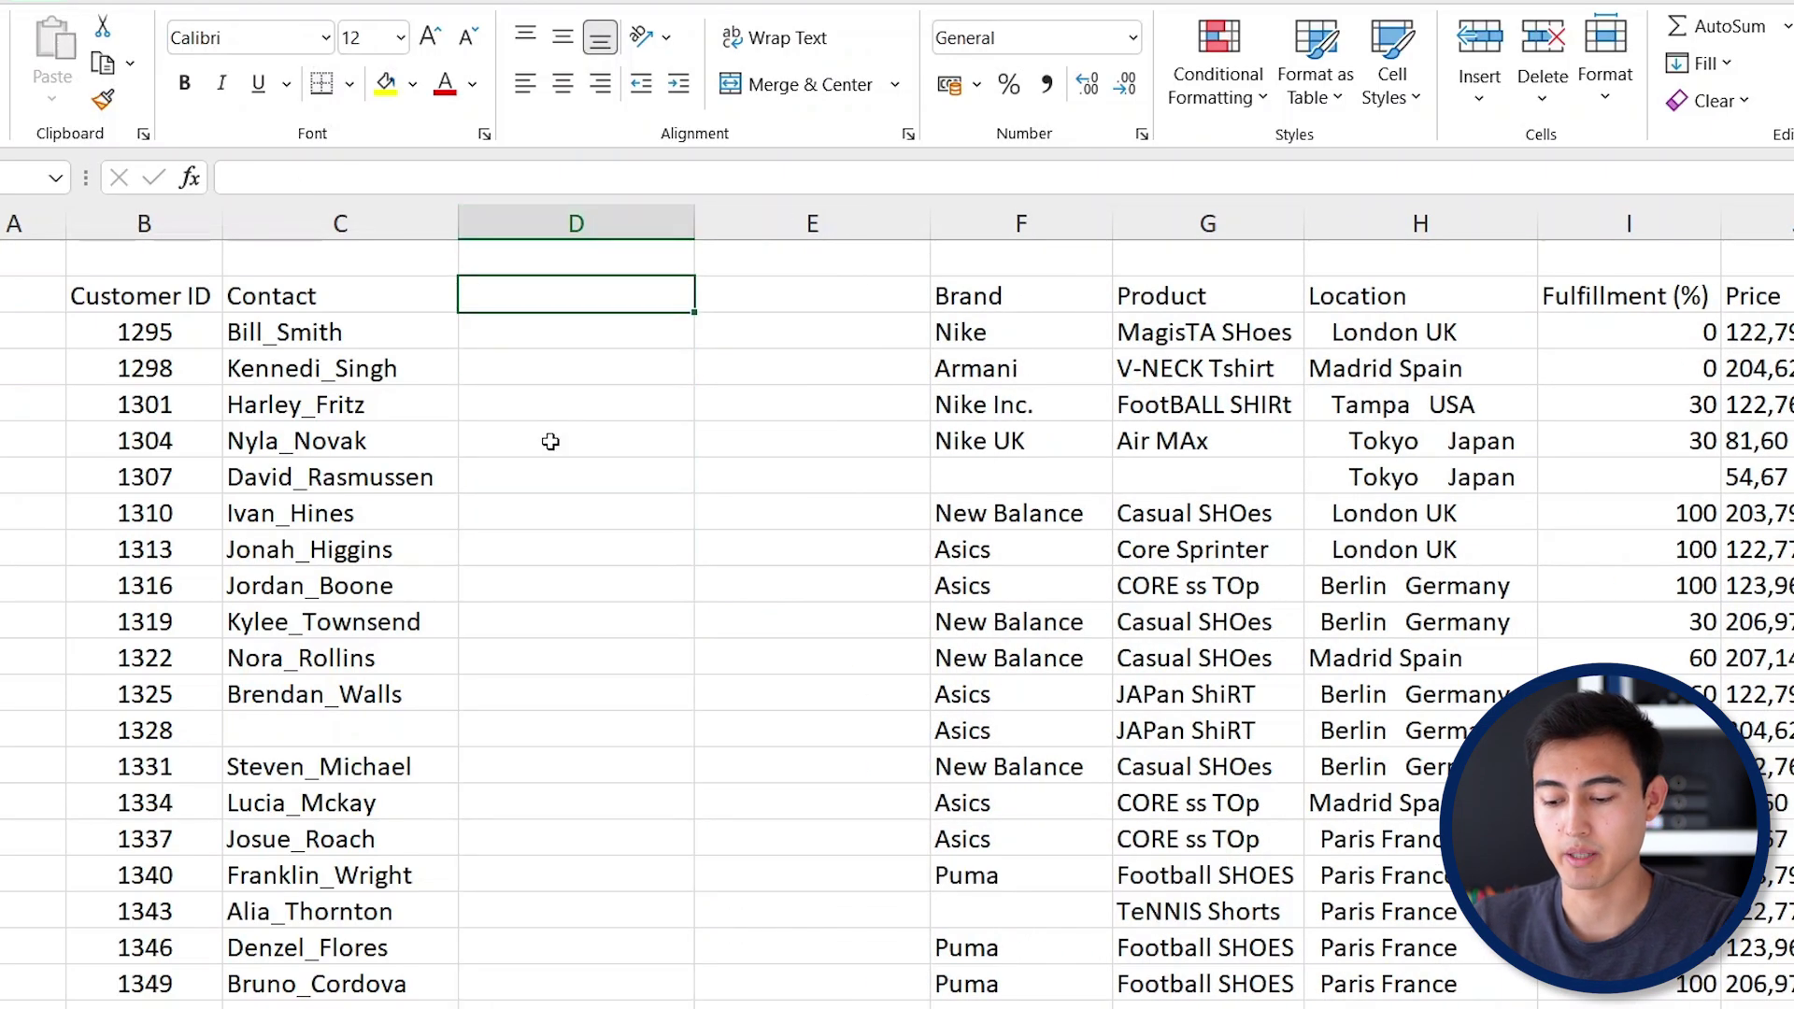
pyautogui.write('First')
pyautogui.press('Tab')
pyautogui.write('Las')
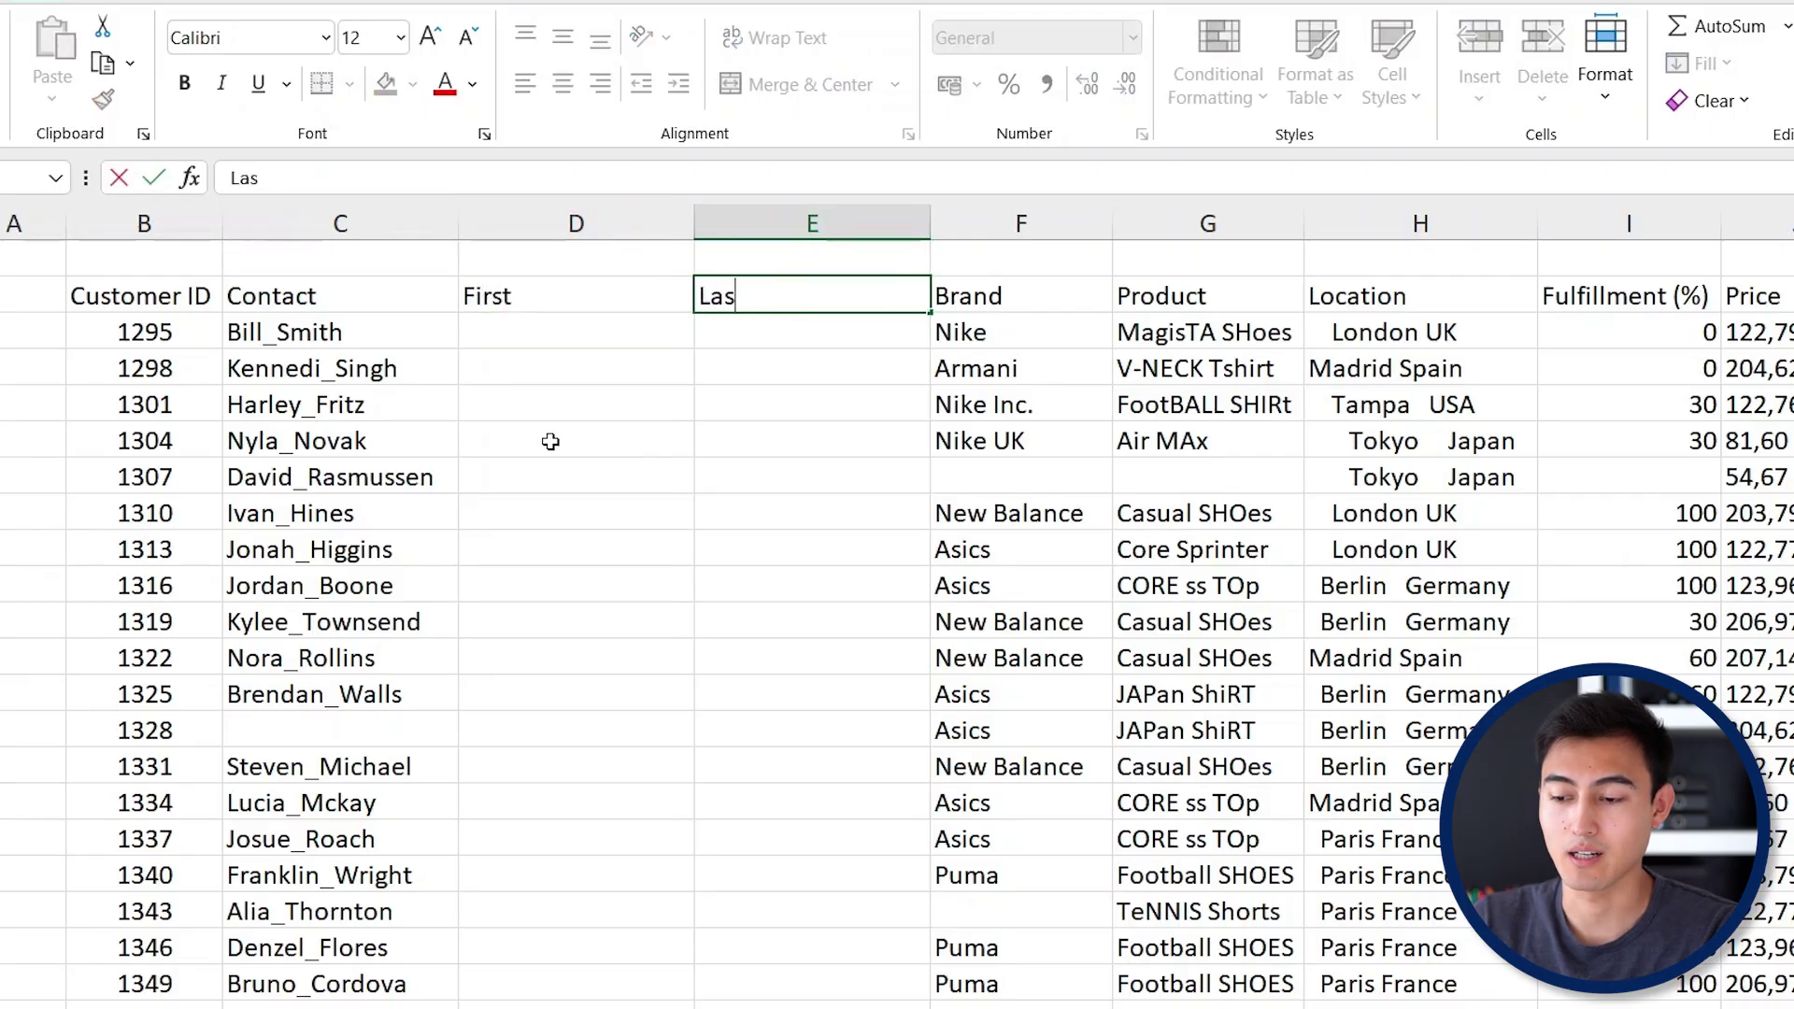
pyautogui.press('Return')
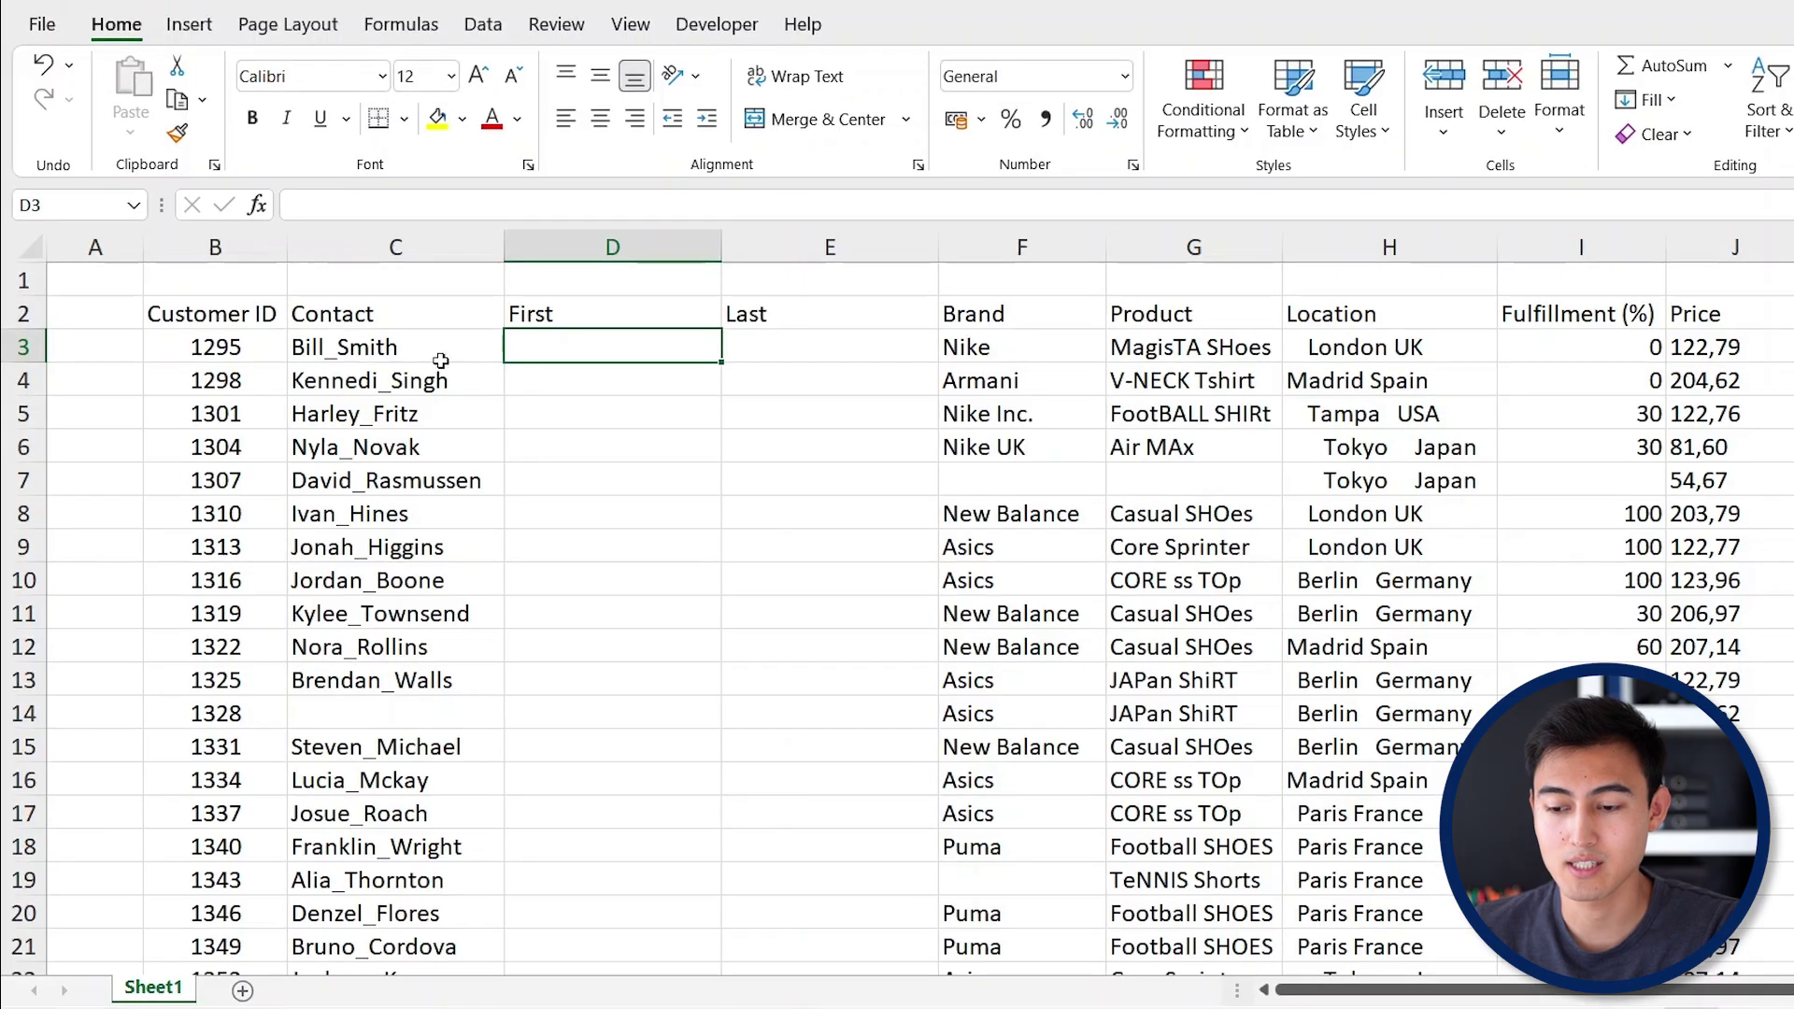
# Select the contact entries in C3:C26 and start Text to Columns on them.
pyautogui.click(438, 361)
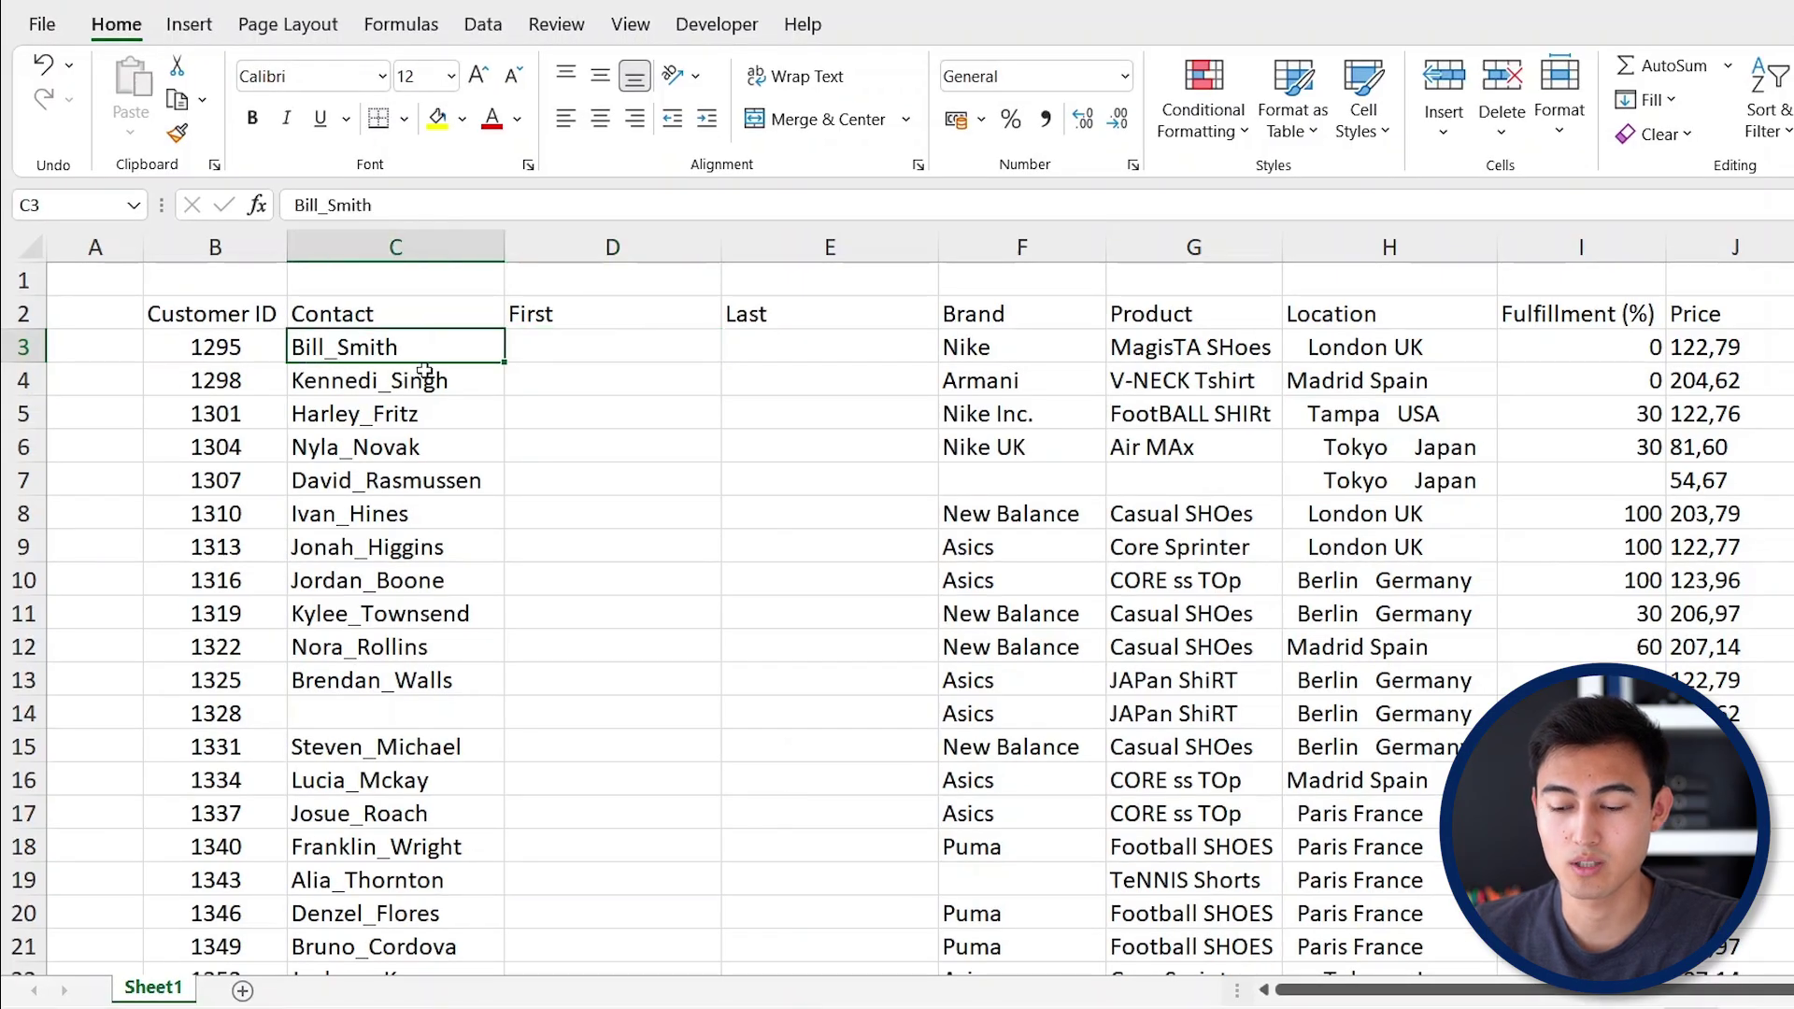
pyautogui.hotkey('ctrl', 'shift', 'Down')
pyautogui.hotkey('ctrl', 'shift', 'Down')
pyautogui.hotkey('ctrl', 'shift', 'Down')
pyautogui.hotkey('ctrl', 'shift', 'Down')
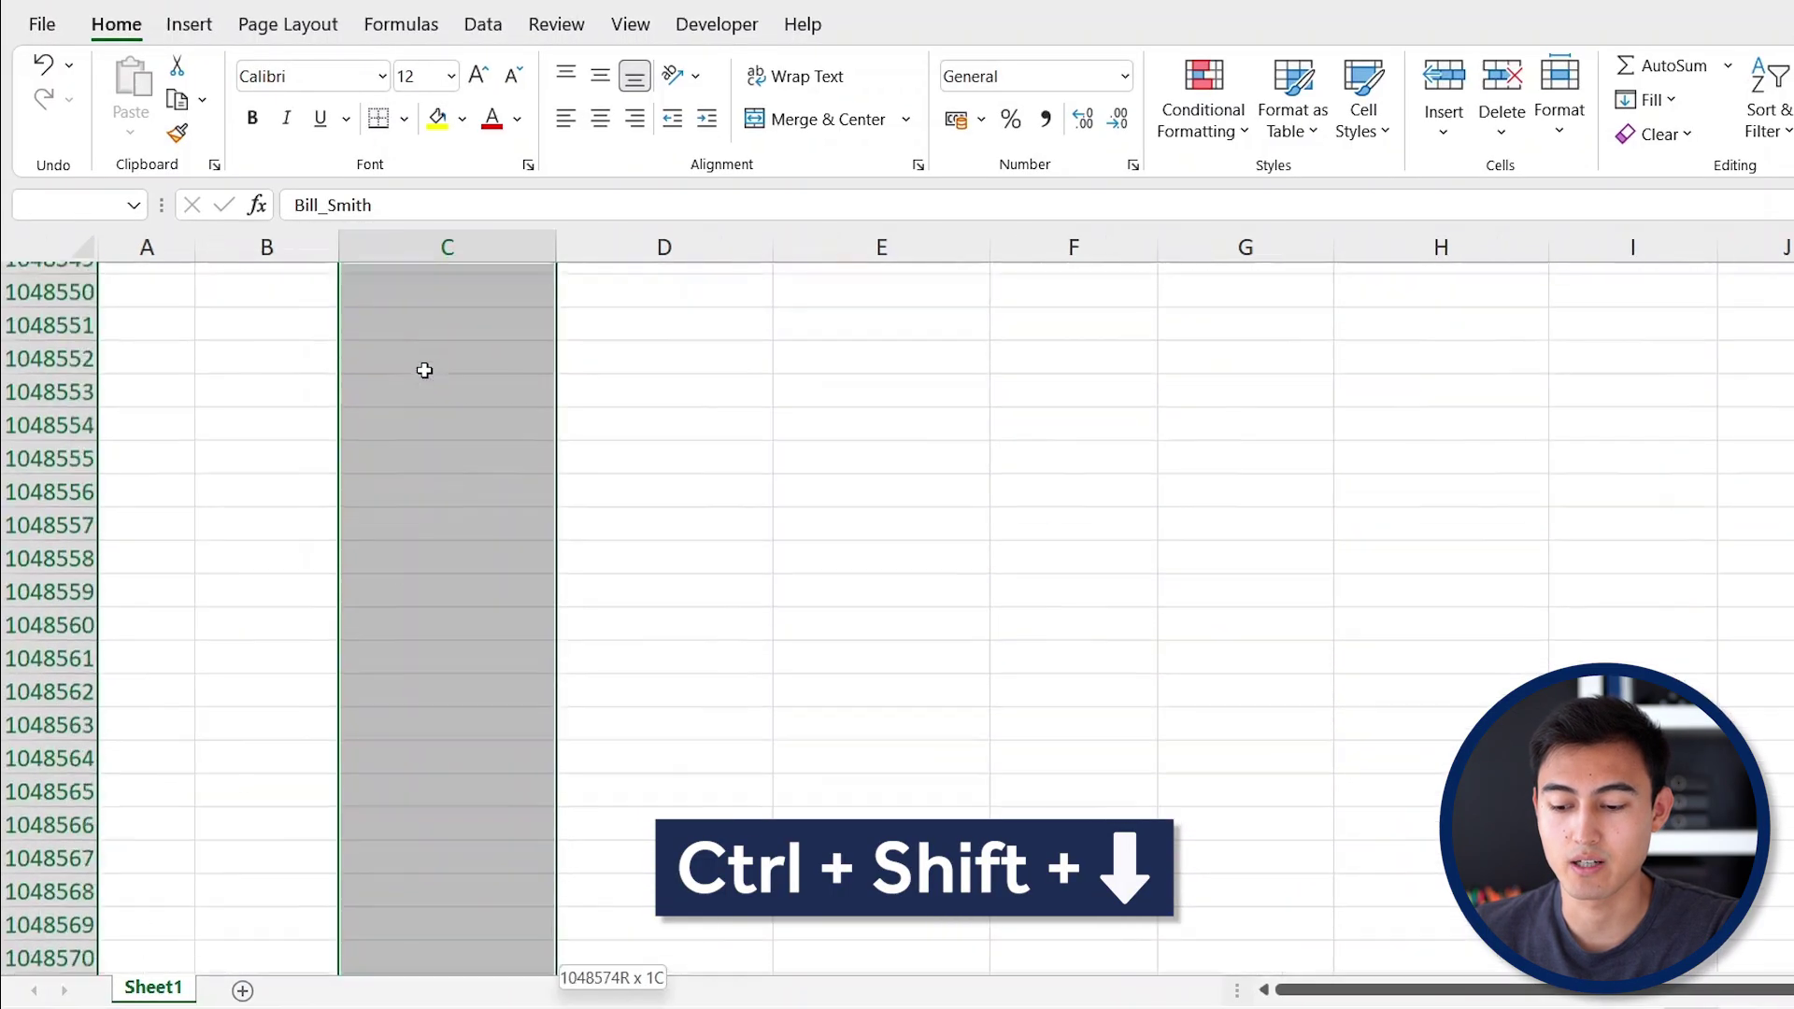
pyautogui.hotkey('ctrl', 'shift', 'Up')
pyautogui.scroll(11, 424, 370)
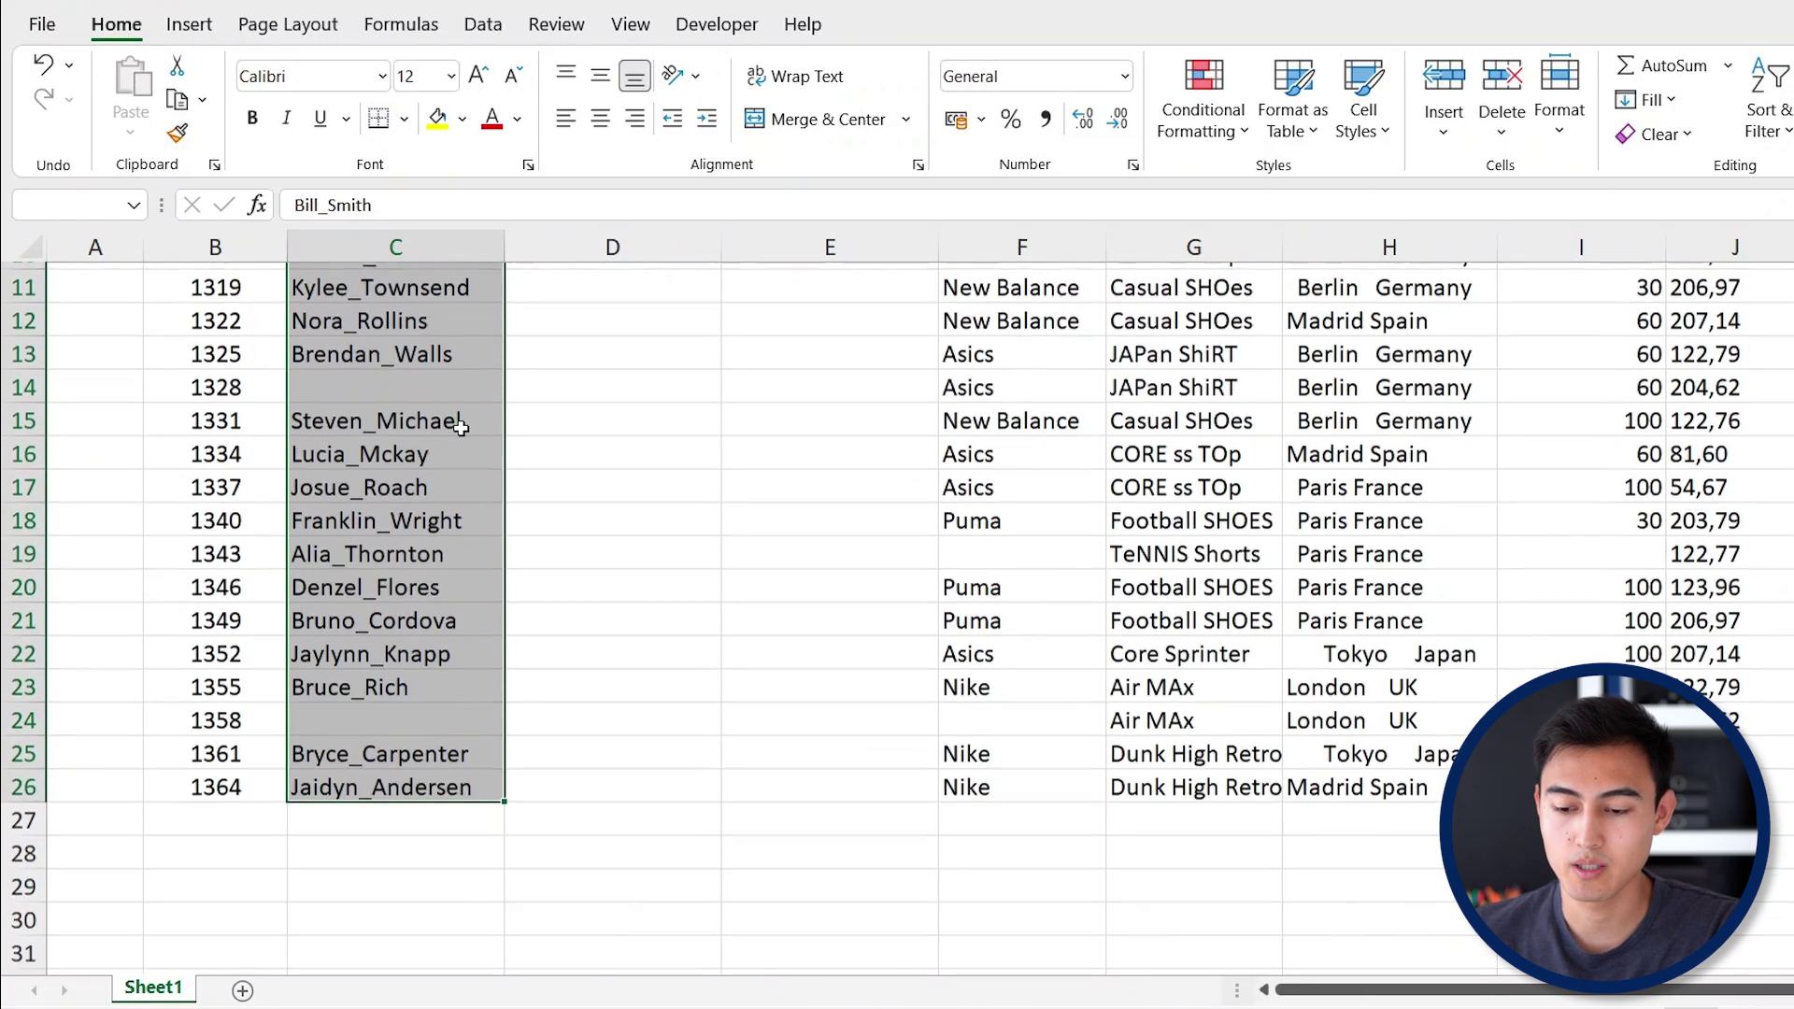
pyautogui.scroll(3, 505, 560)
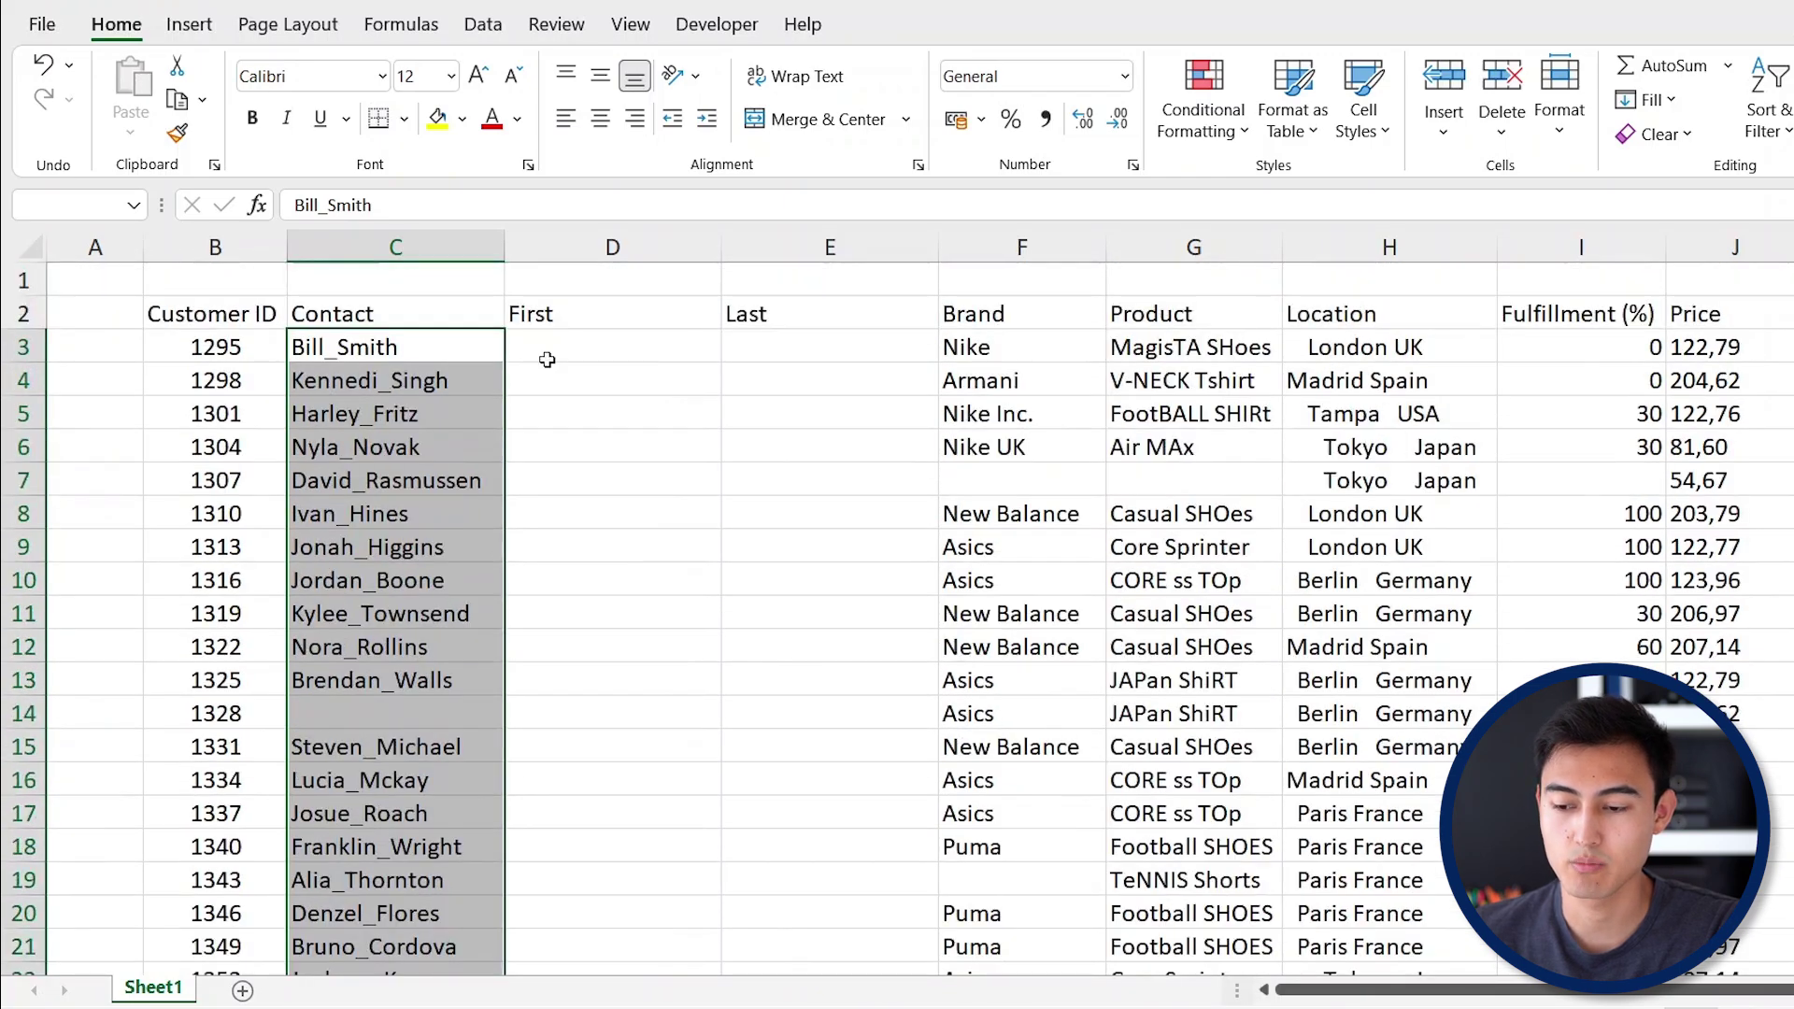
pyautogui.click(501, 42)
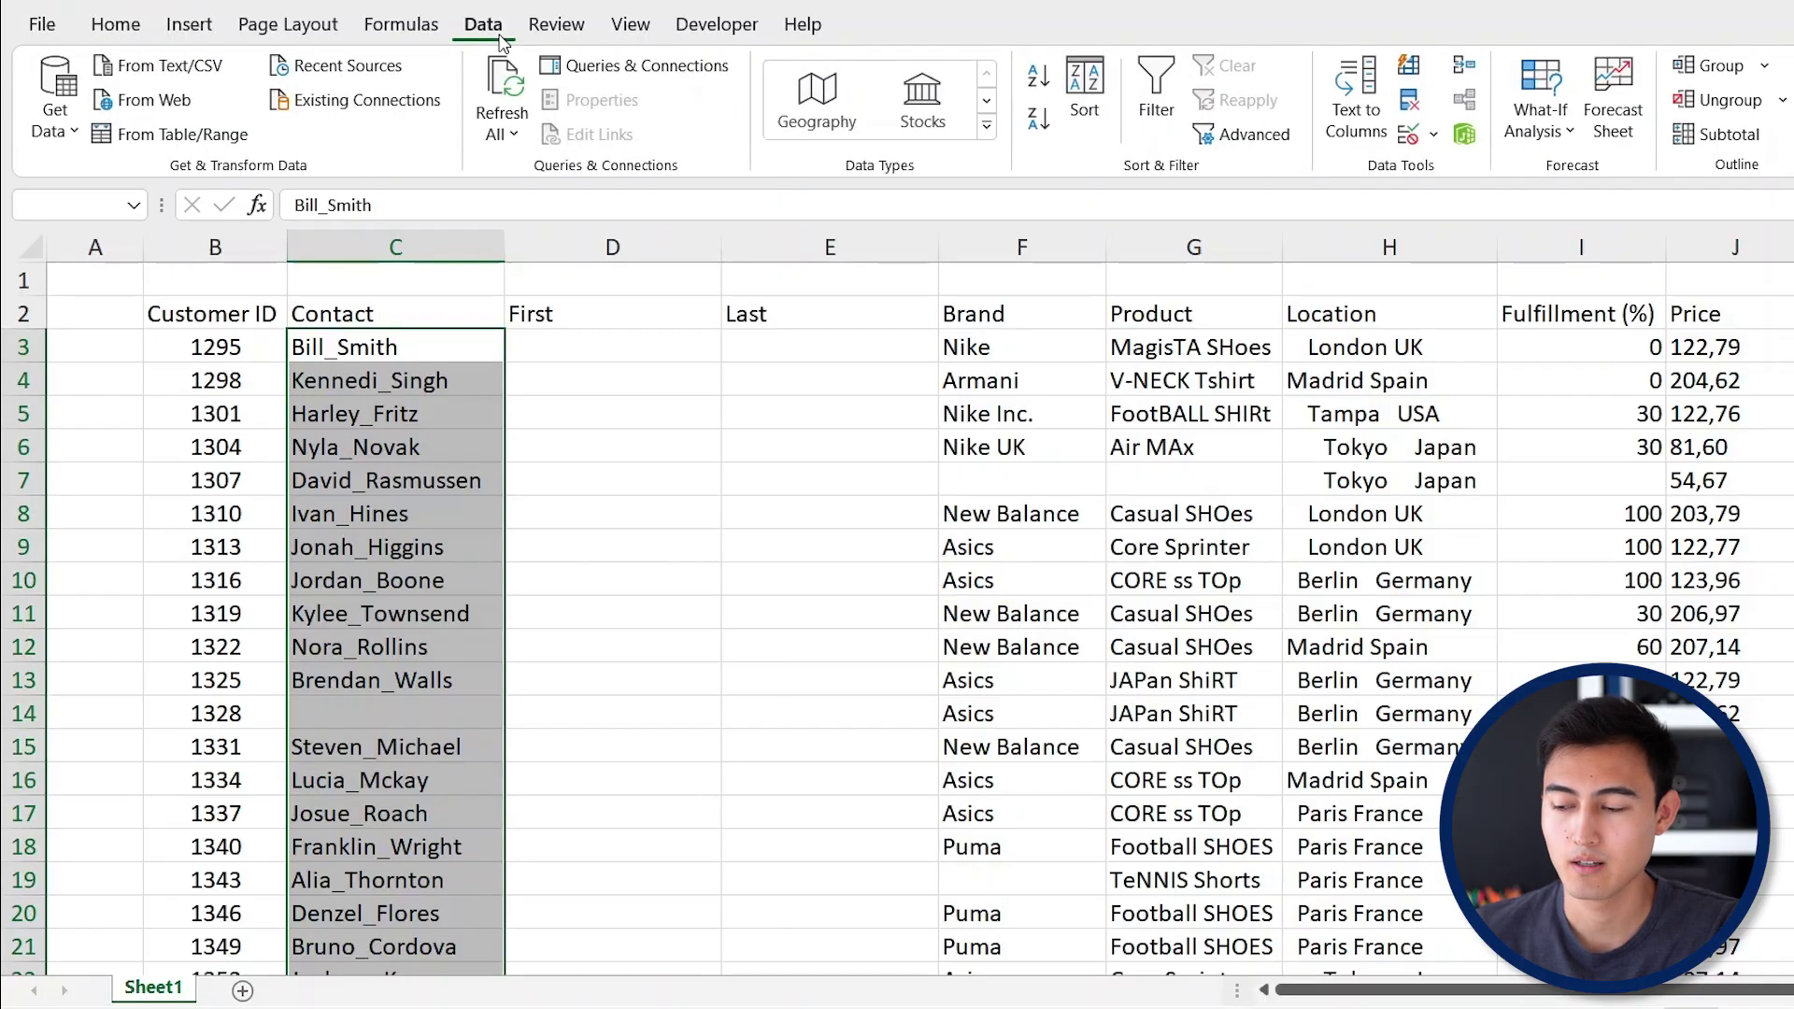
pyautogui.click(1355, 101)
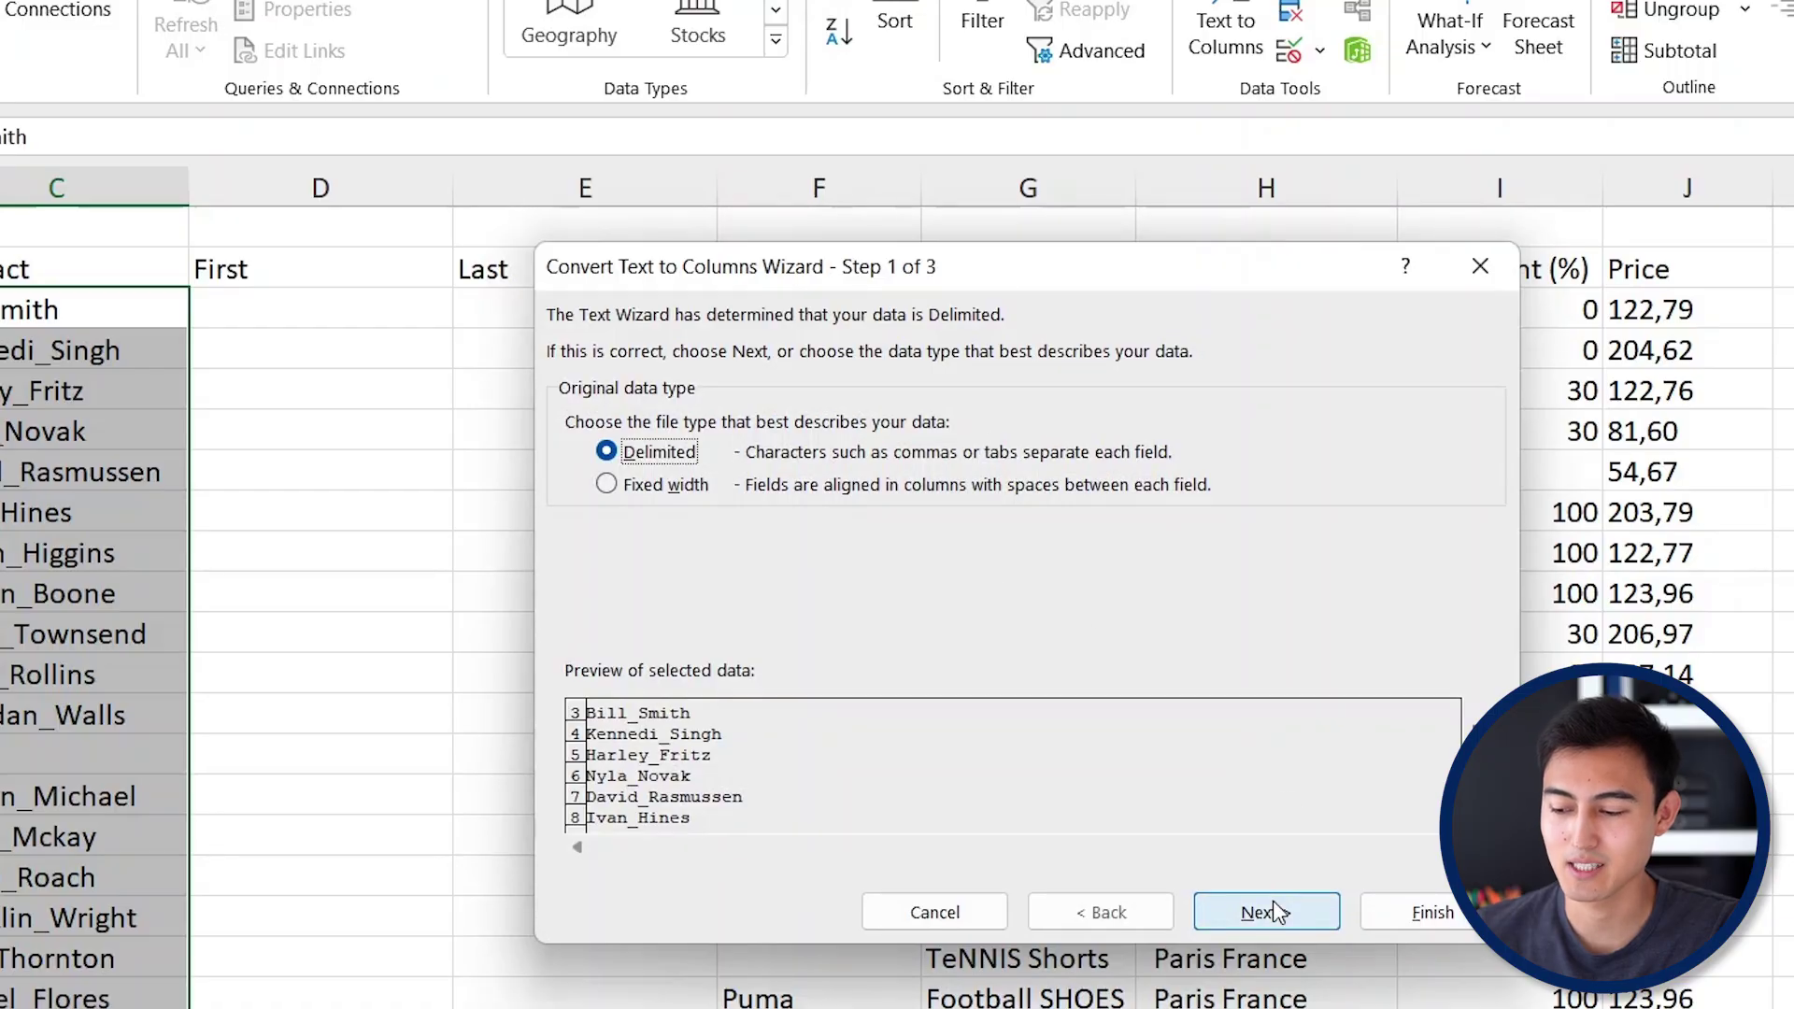
# Keep the Delimited data type and add an underscore as the Other delimiter for splitting the contacts.
pyautogui.click(1276, 904)
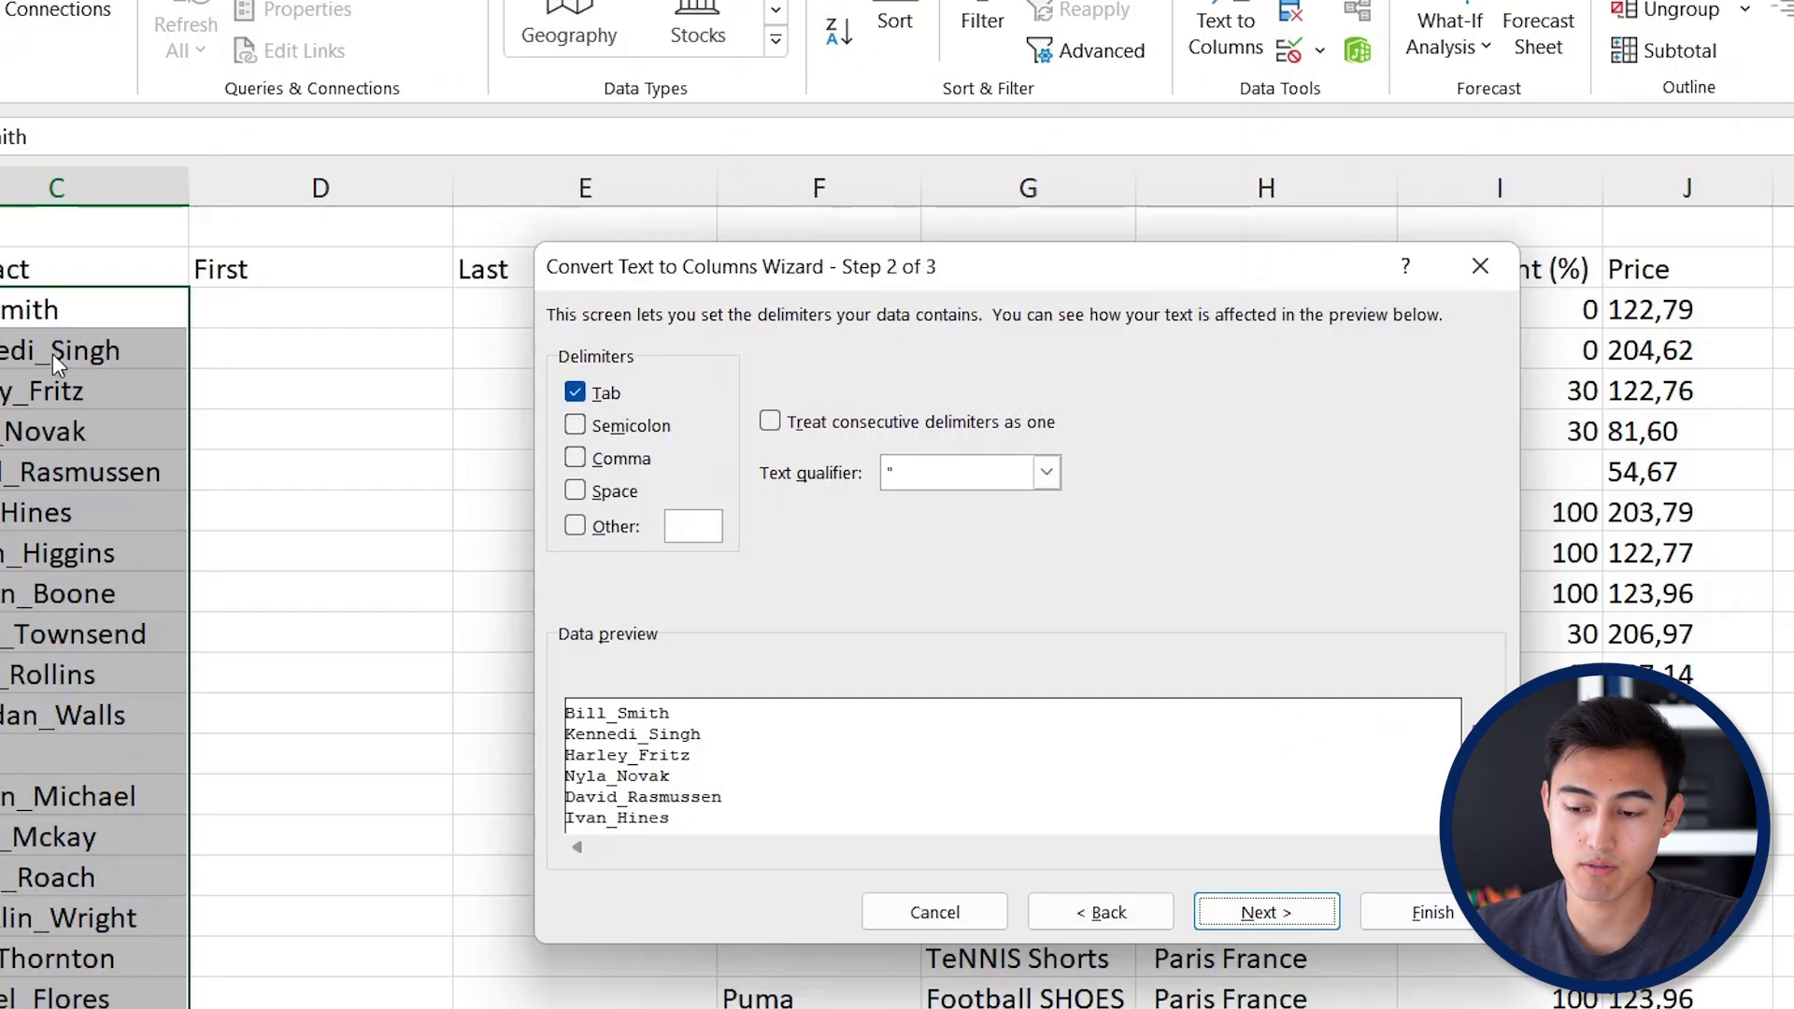
pyautogui.click(575, 527)
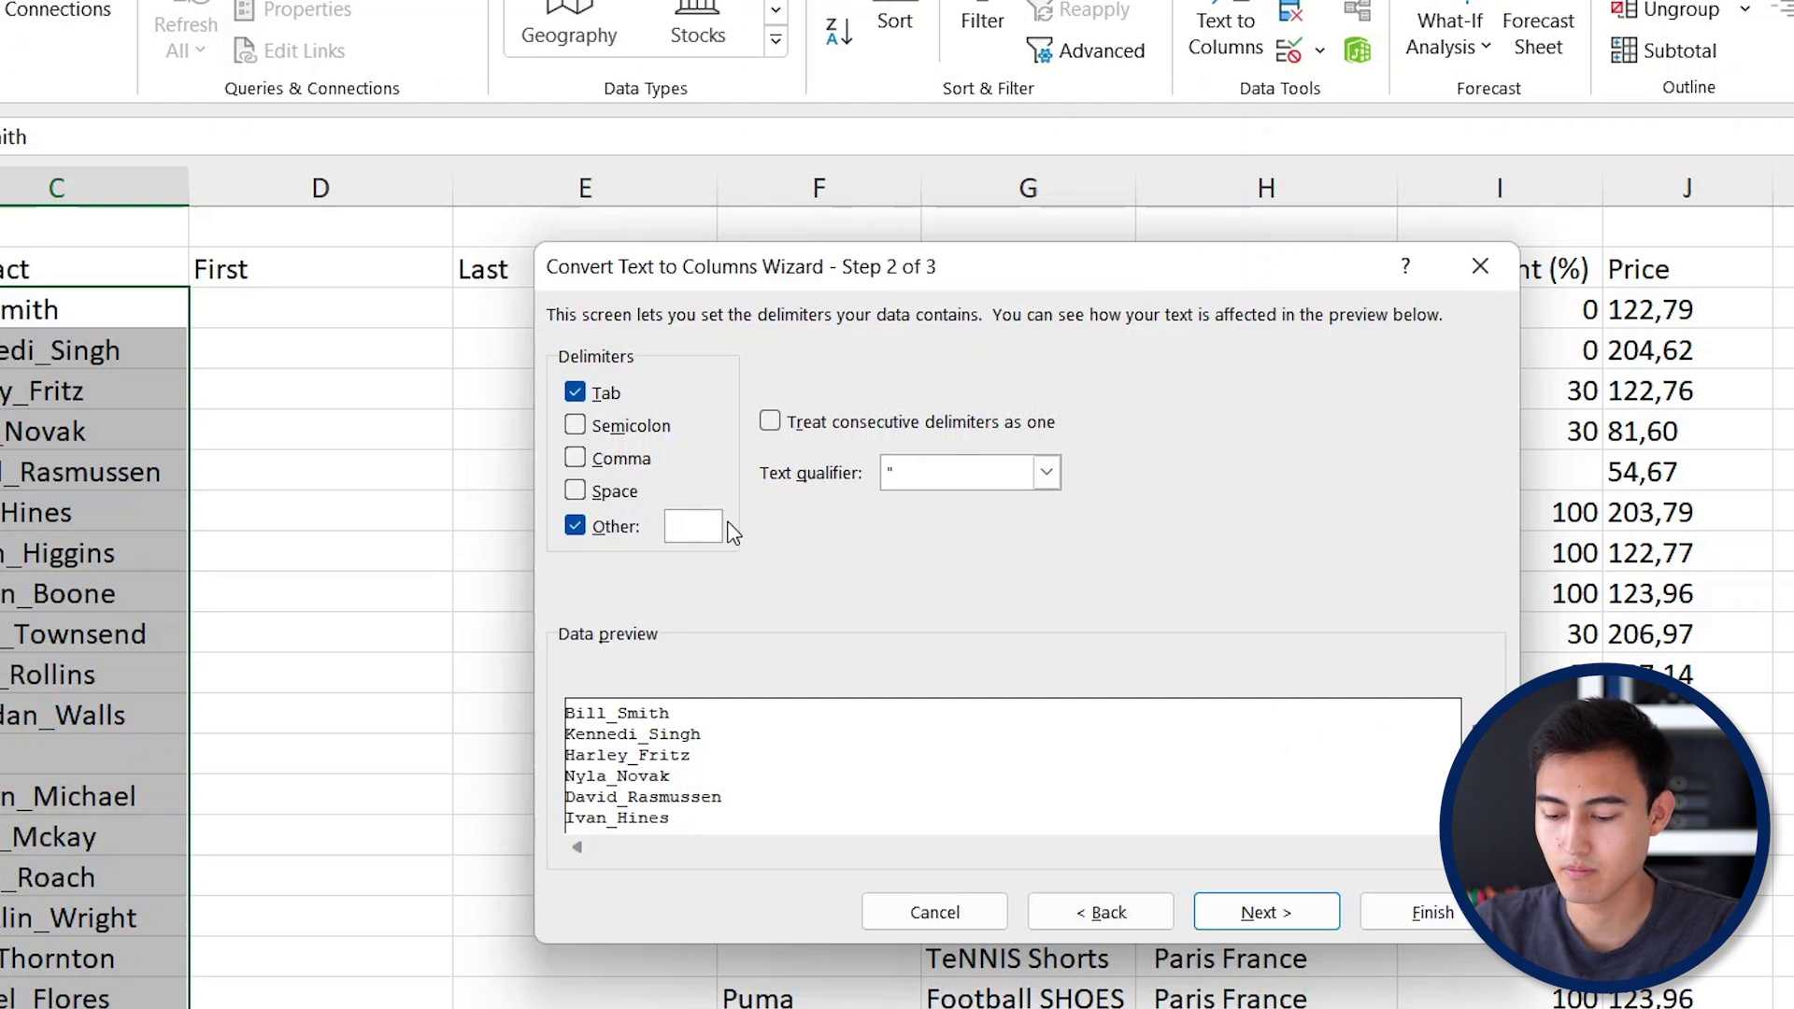
pyautogui.write('_')
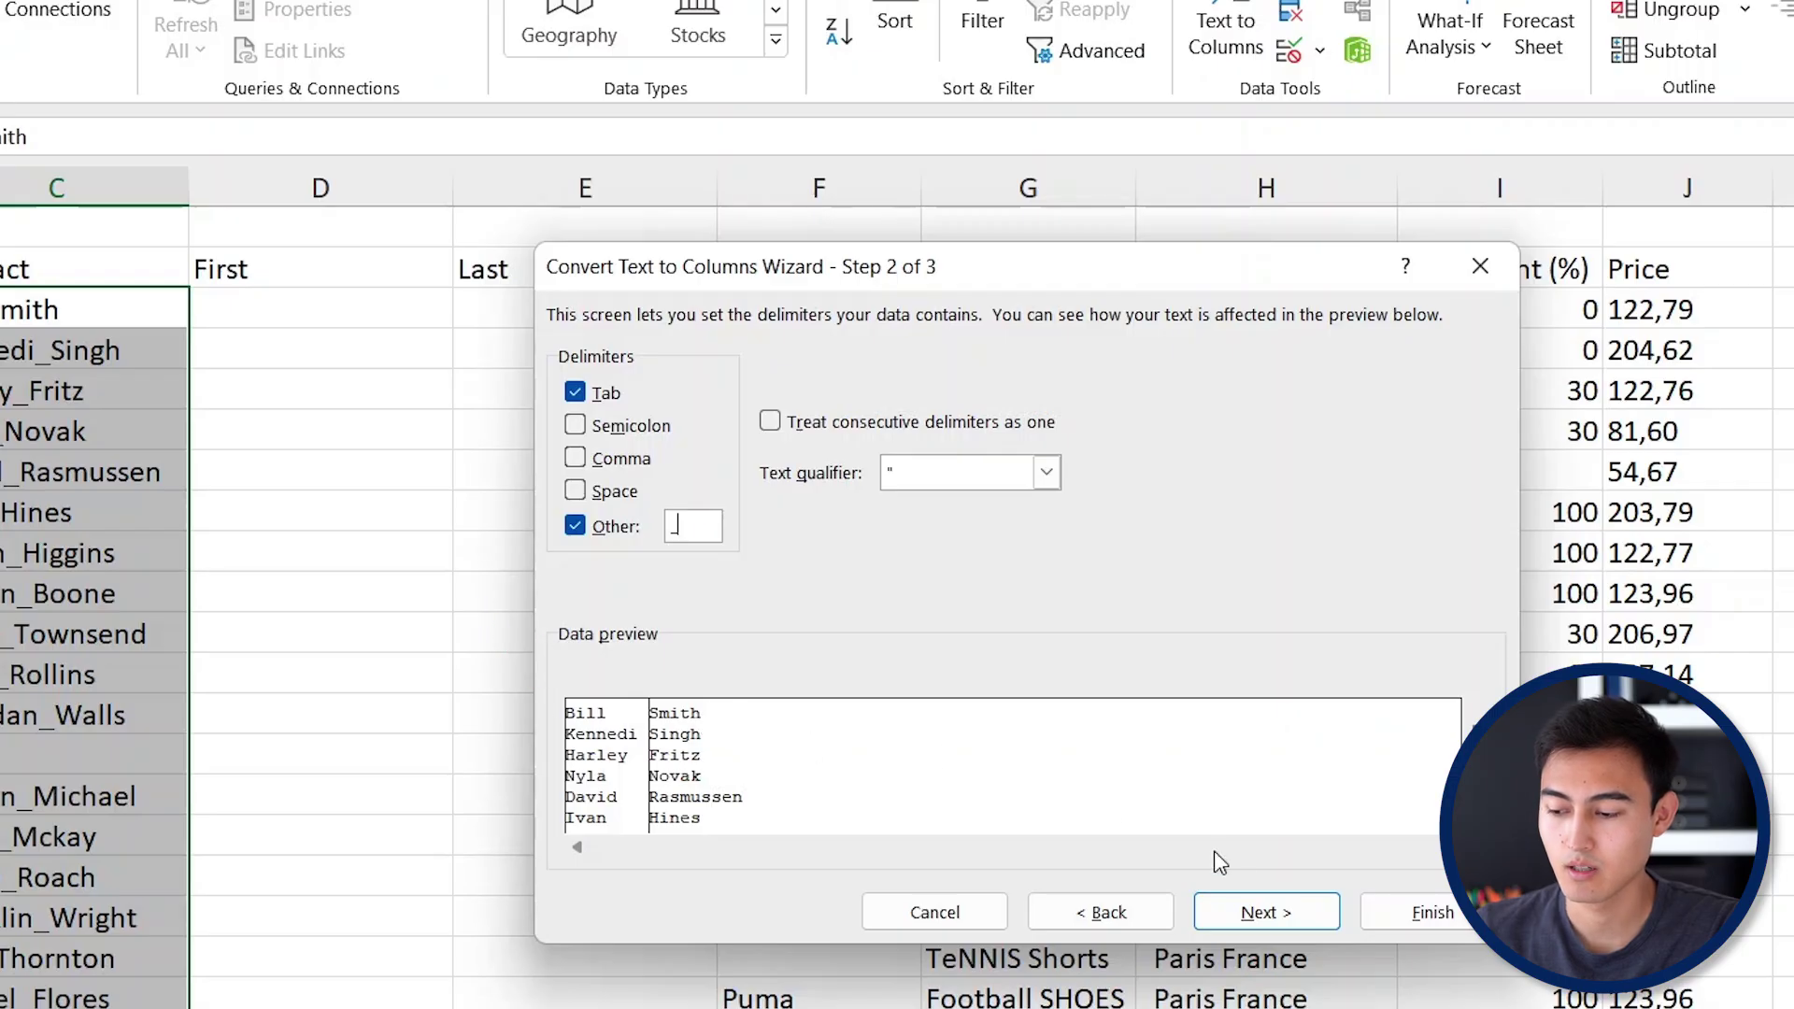
pyautogui.click(1257, 913)
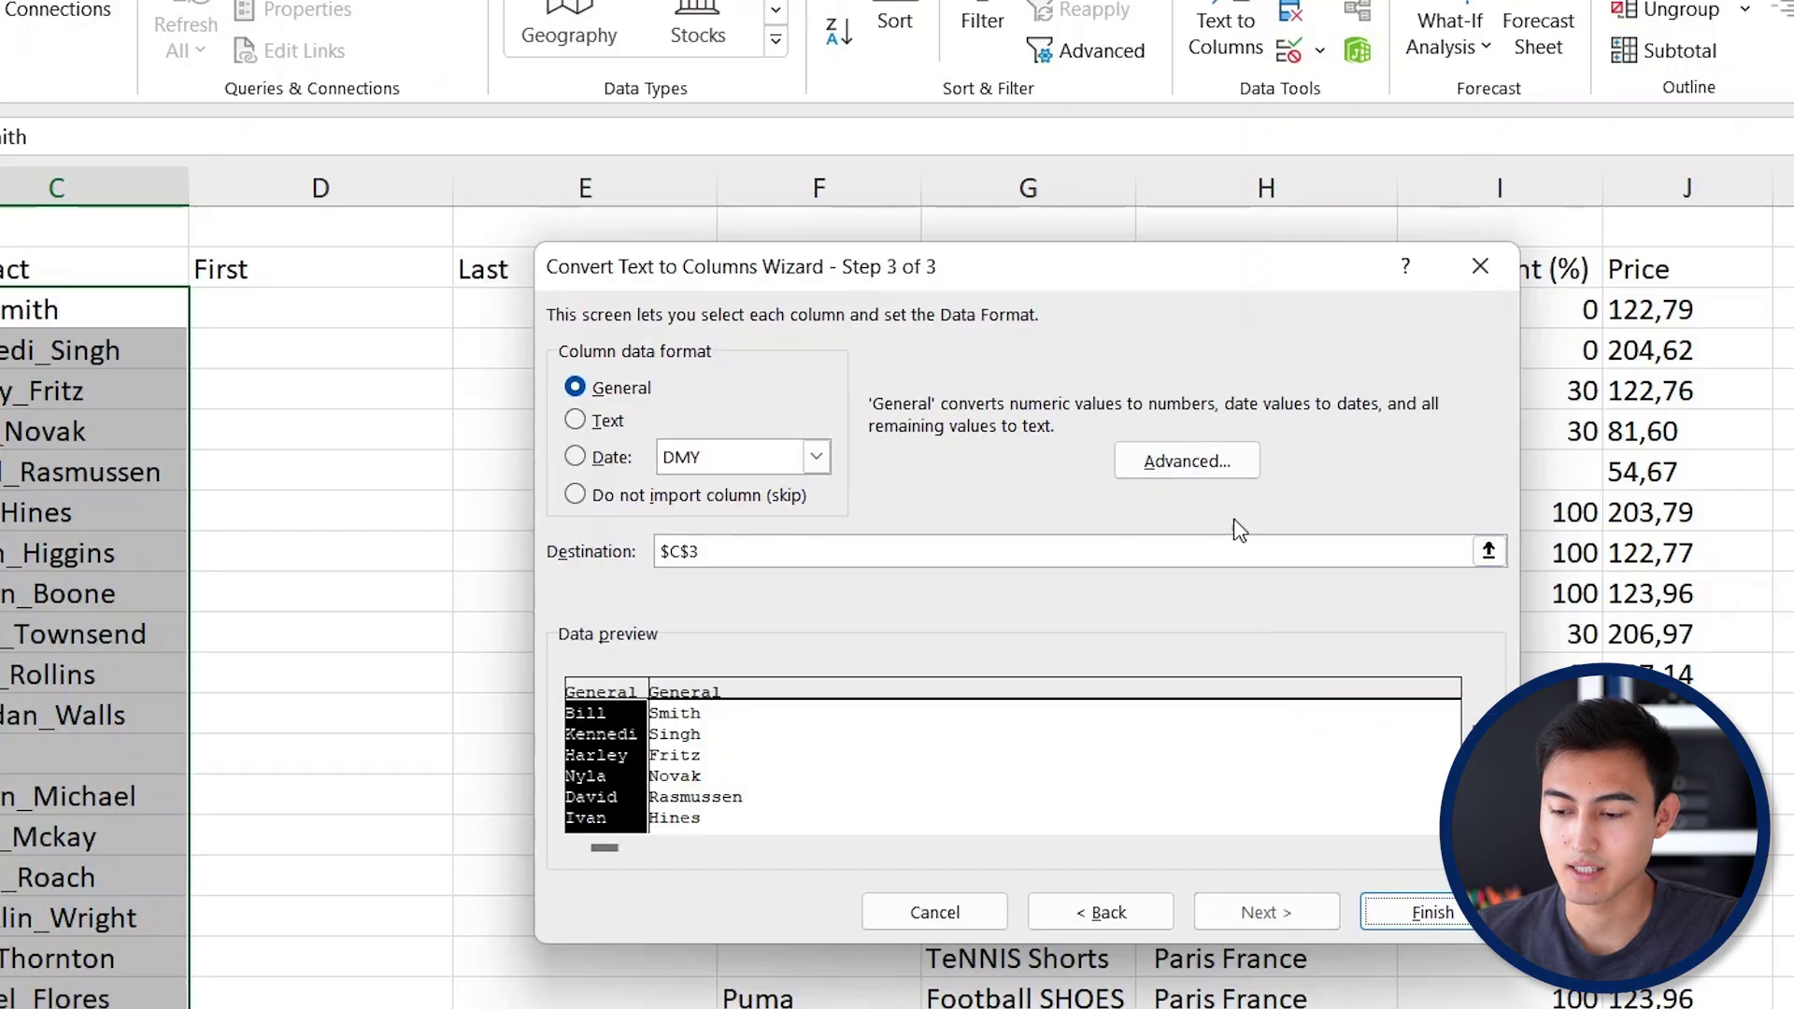
# Set the destination of the split to cell D3 and finish the text conversion.
pyautogui.click(1489, 551)
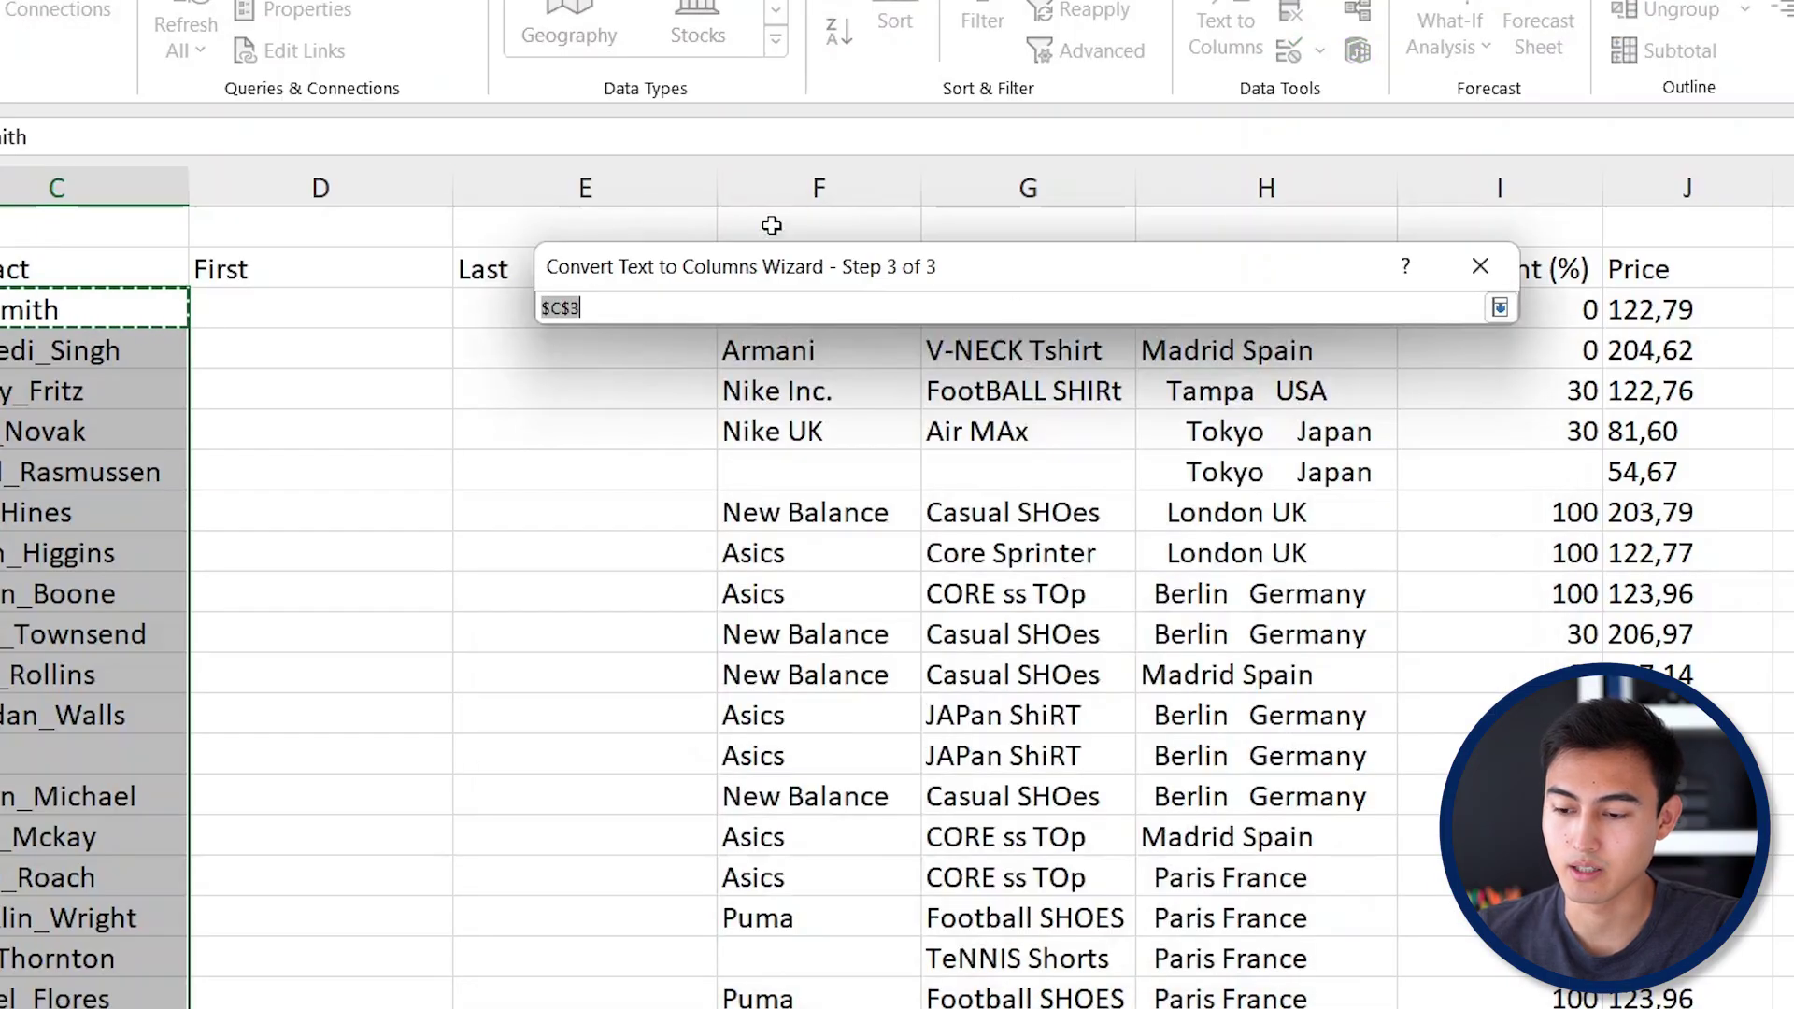
pyautogui.click(258, 313)
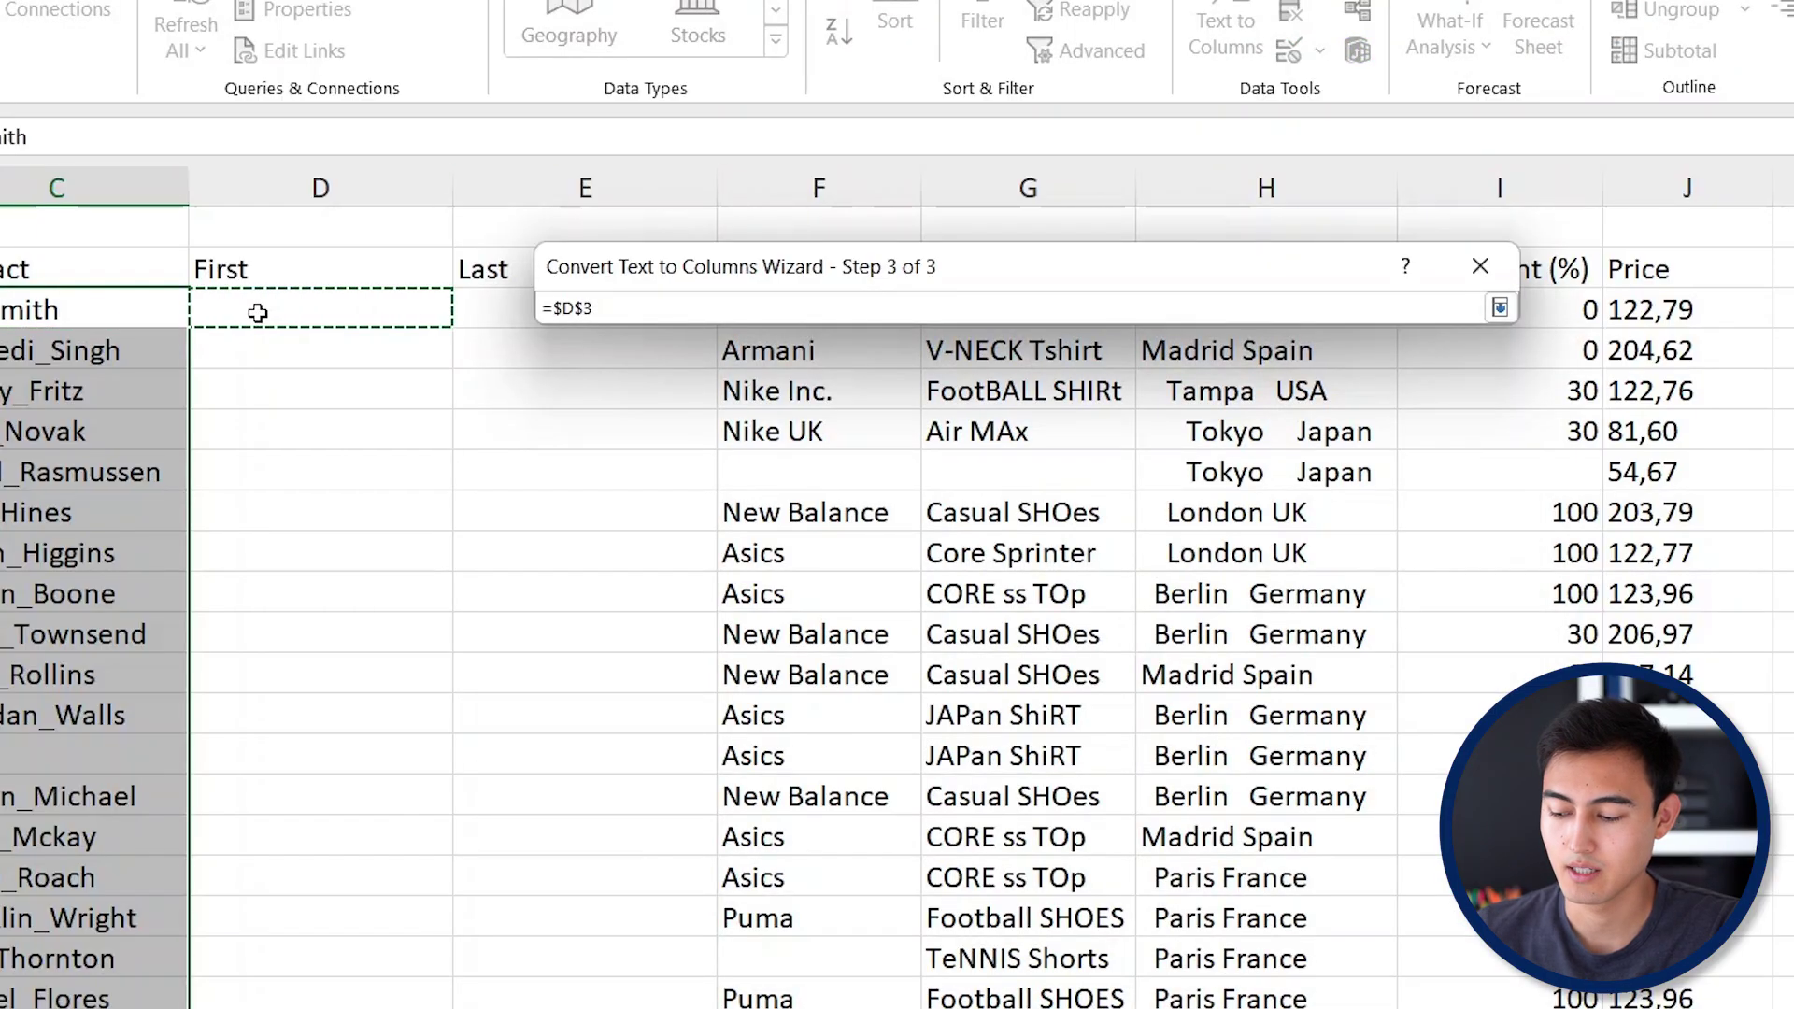
pyautogui.press('Return')
pyautogui.click(955, 558)
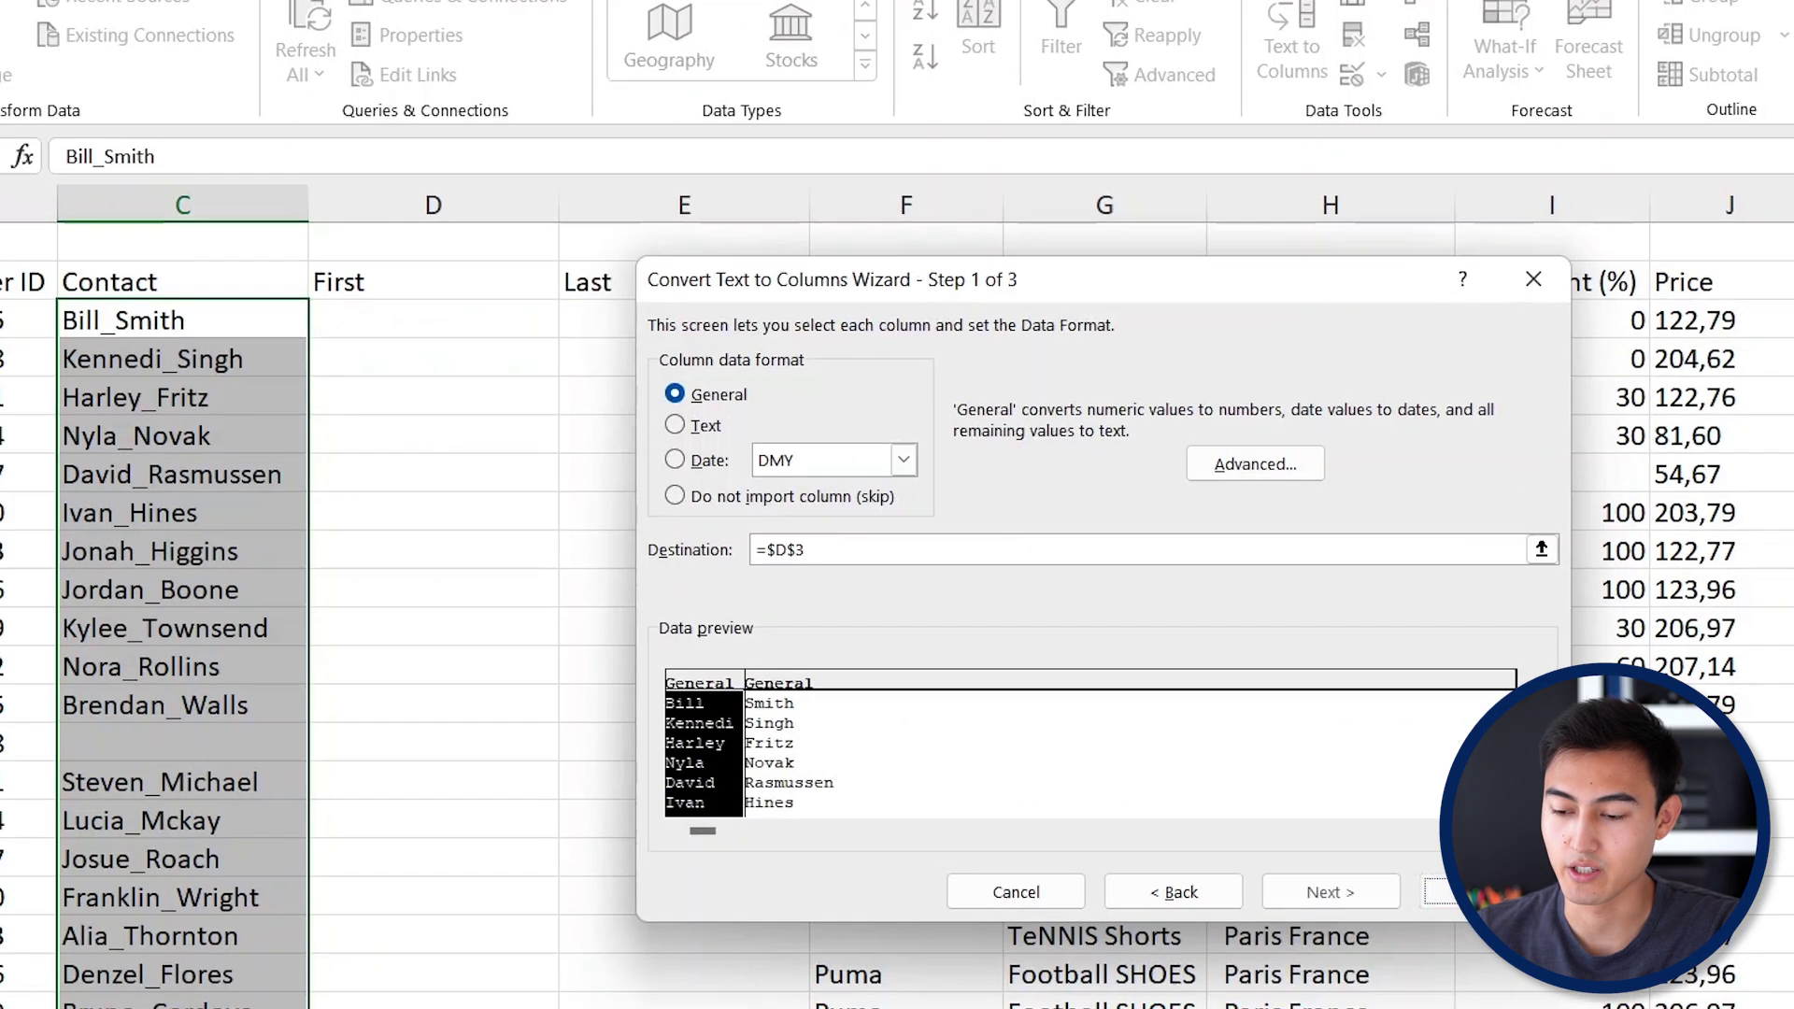
pyautogui.click(1448, 893)
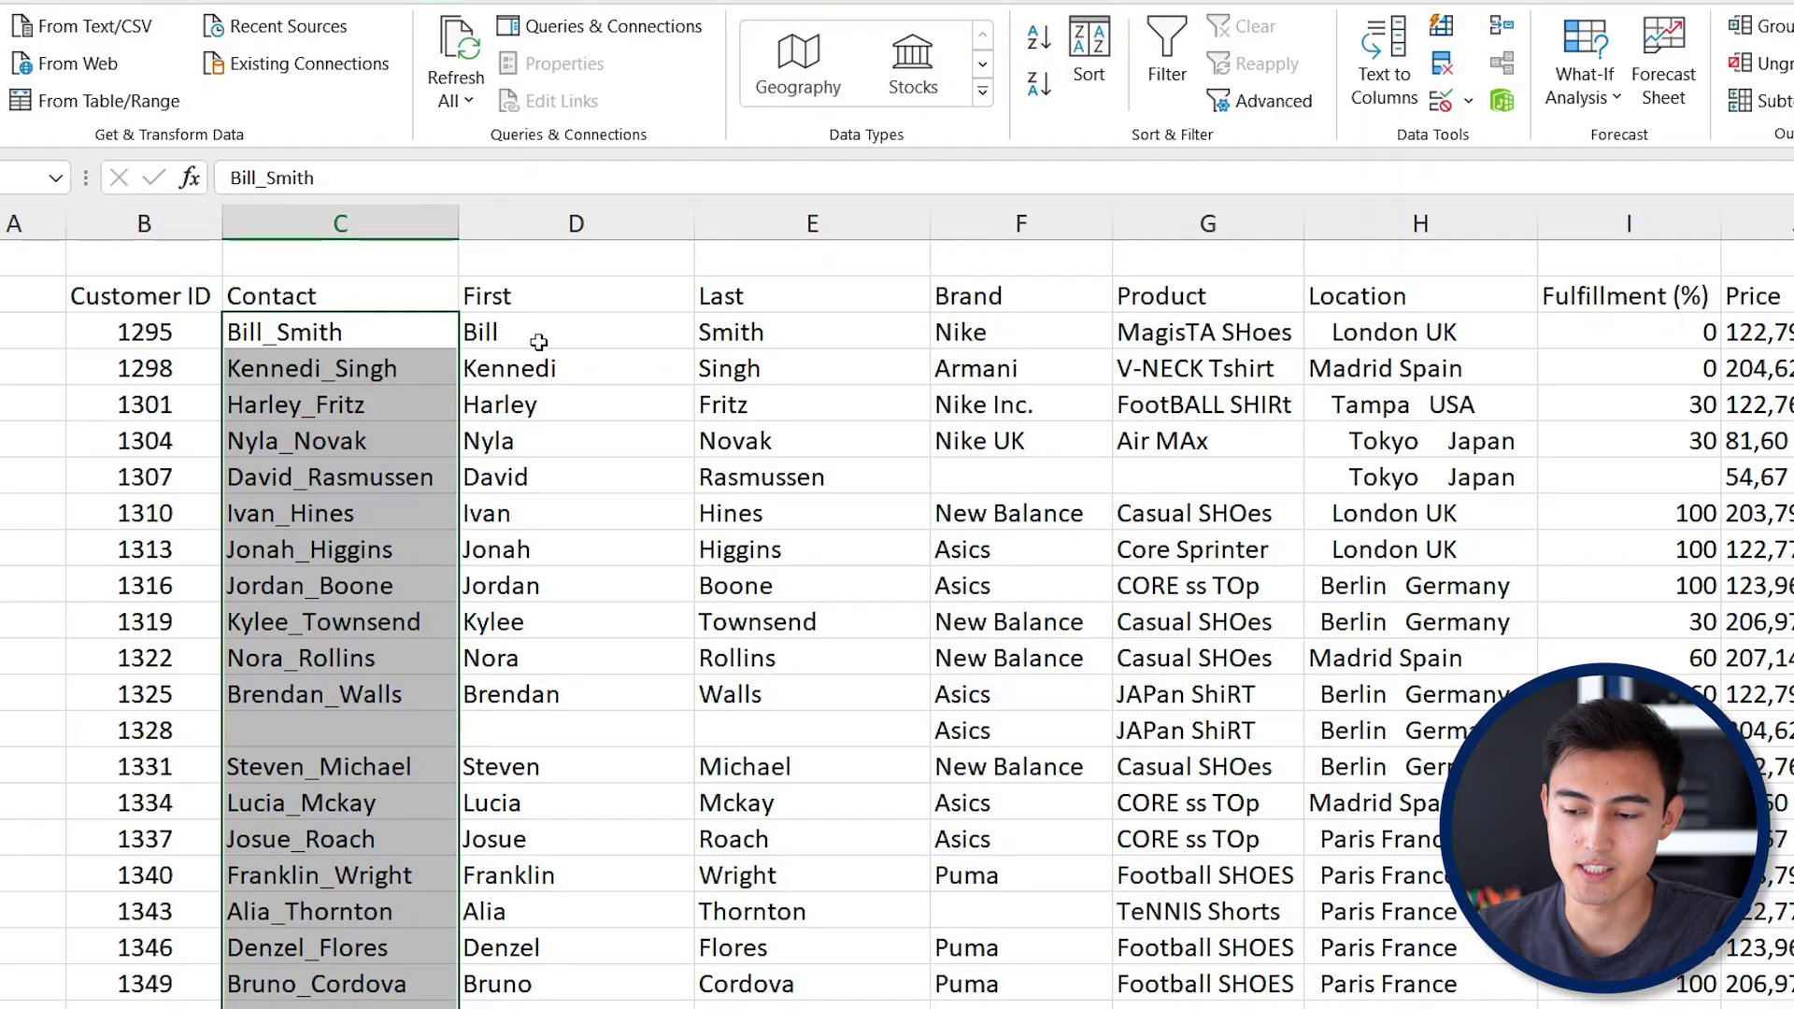
# Review the split names and compare the Nike entries in the Brand column.
pyautogui.click(539, 342)
pyautogui.press('Right')
pyautogui.click(539, 342)
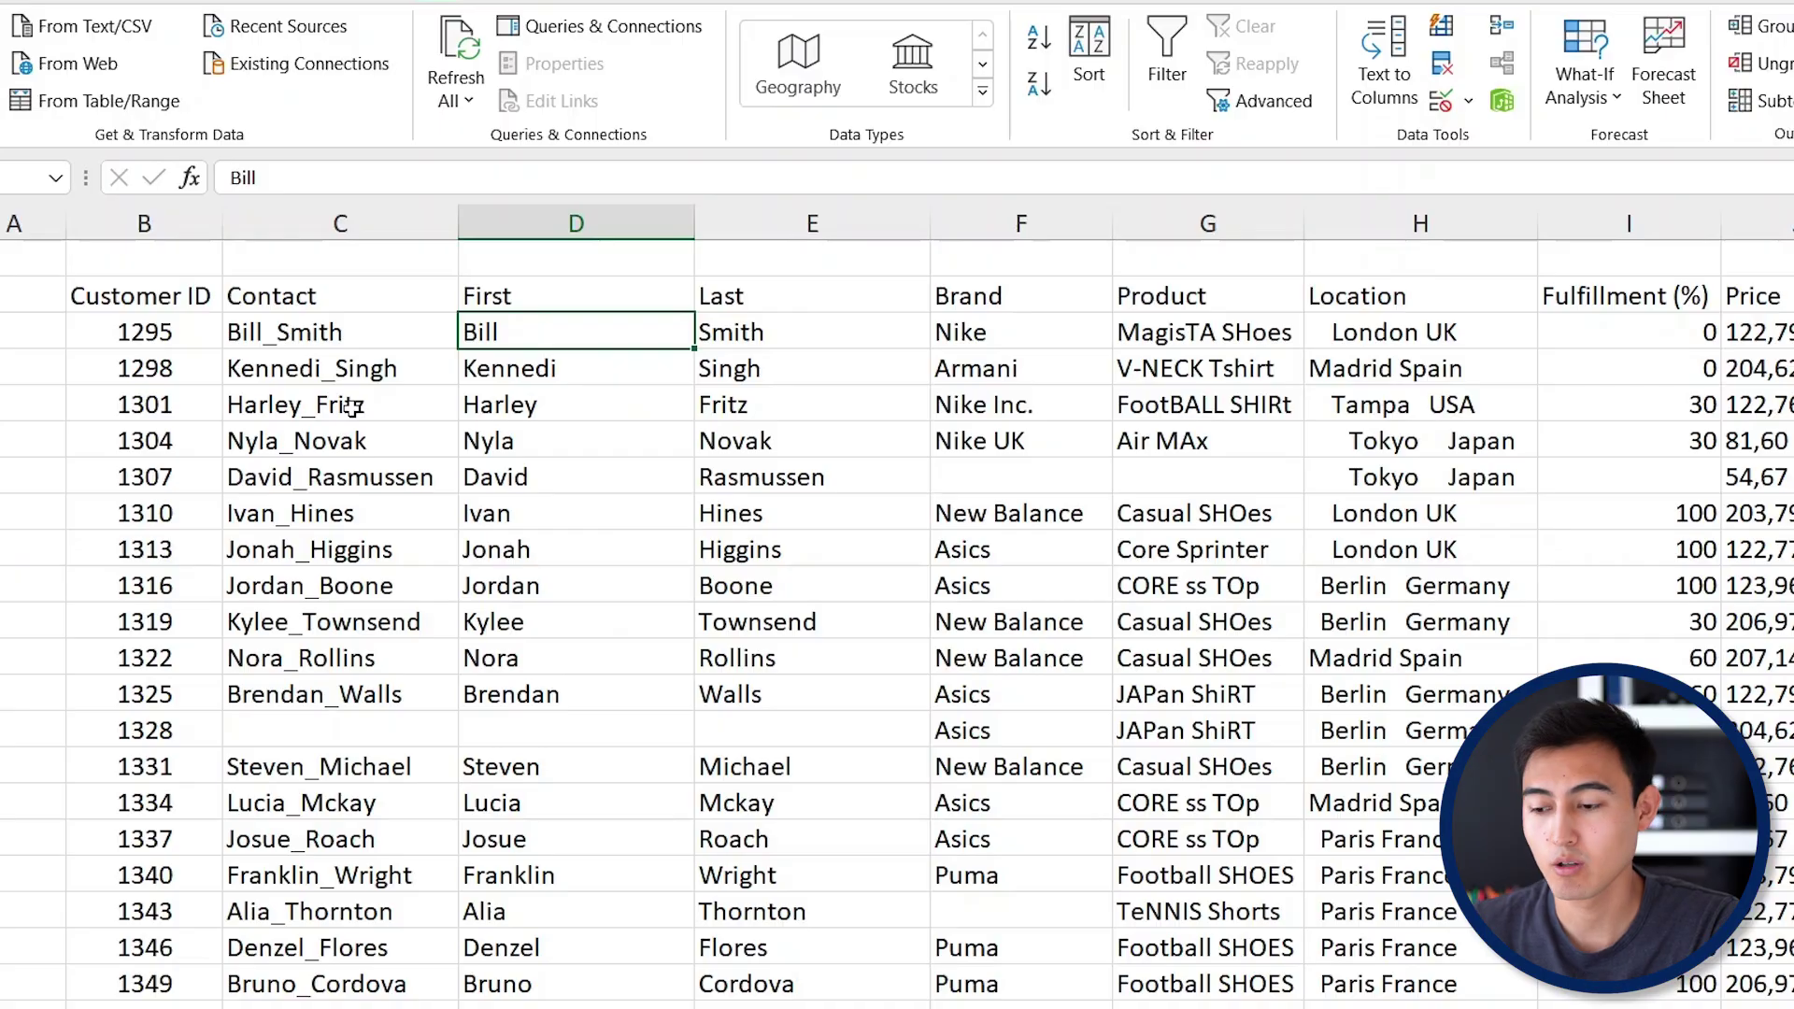
pyautogui.press('Right')
pyautogui.press('Right')
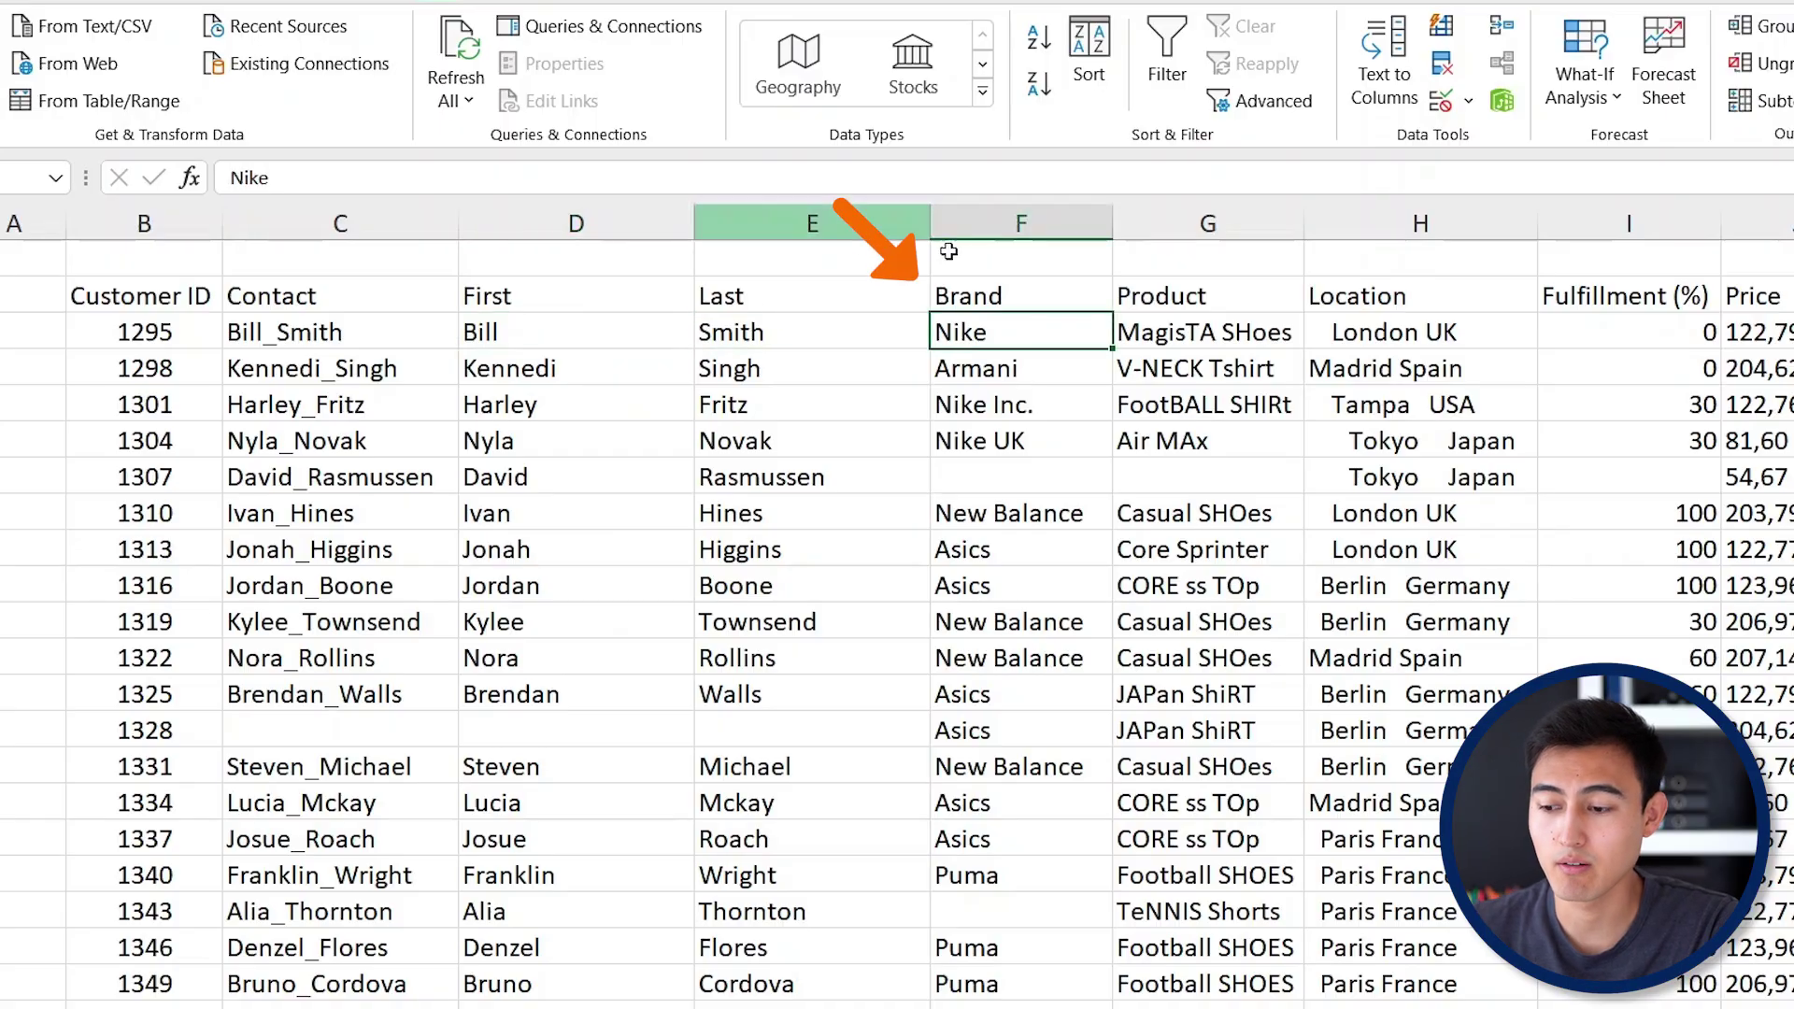
pyautogui.press('Down')
pyautogui.press('Down')
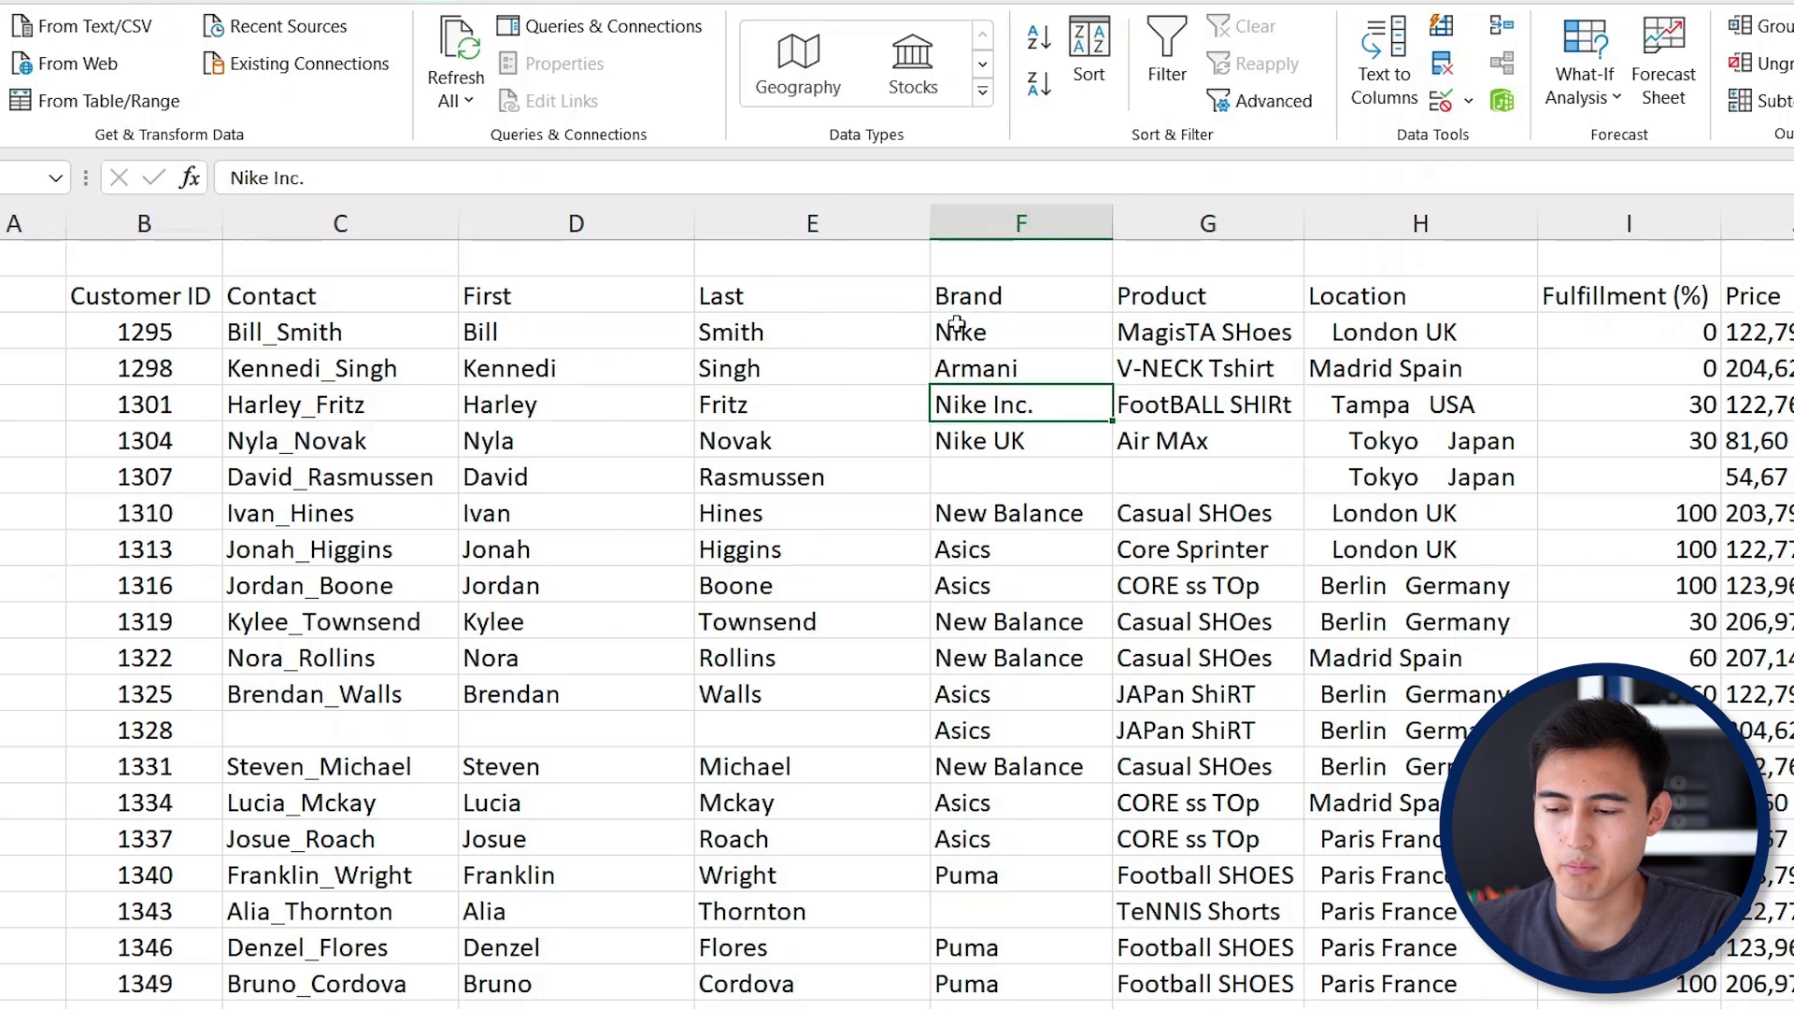
pyautogui.click(1078, 339)
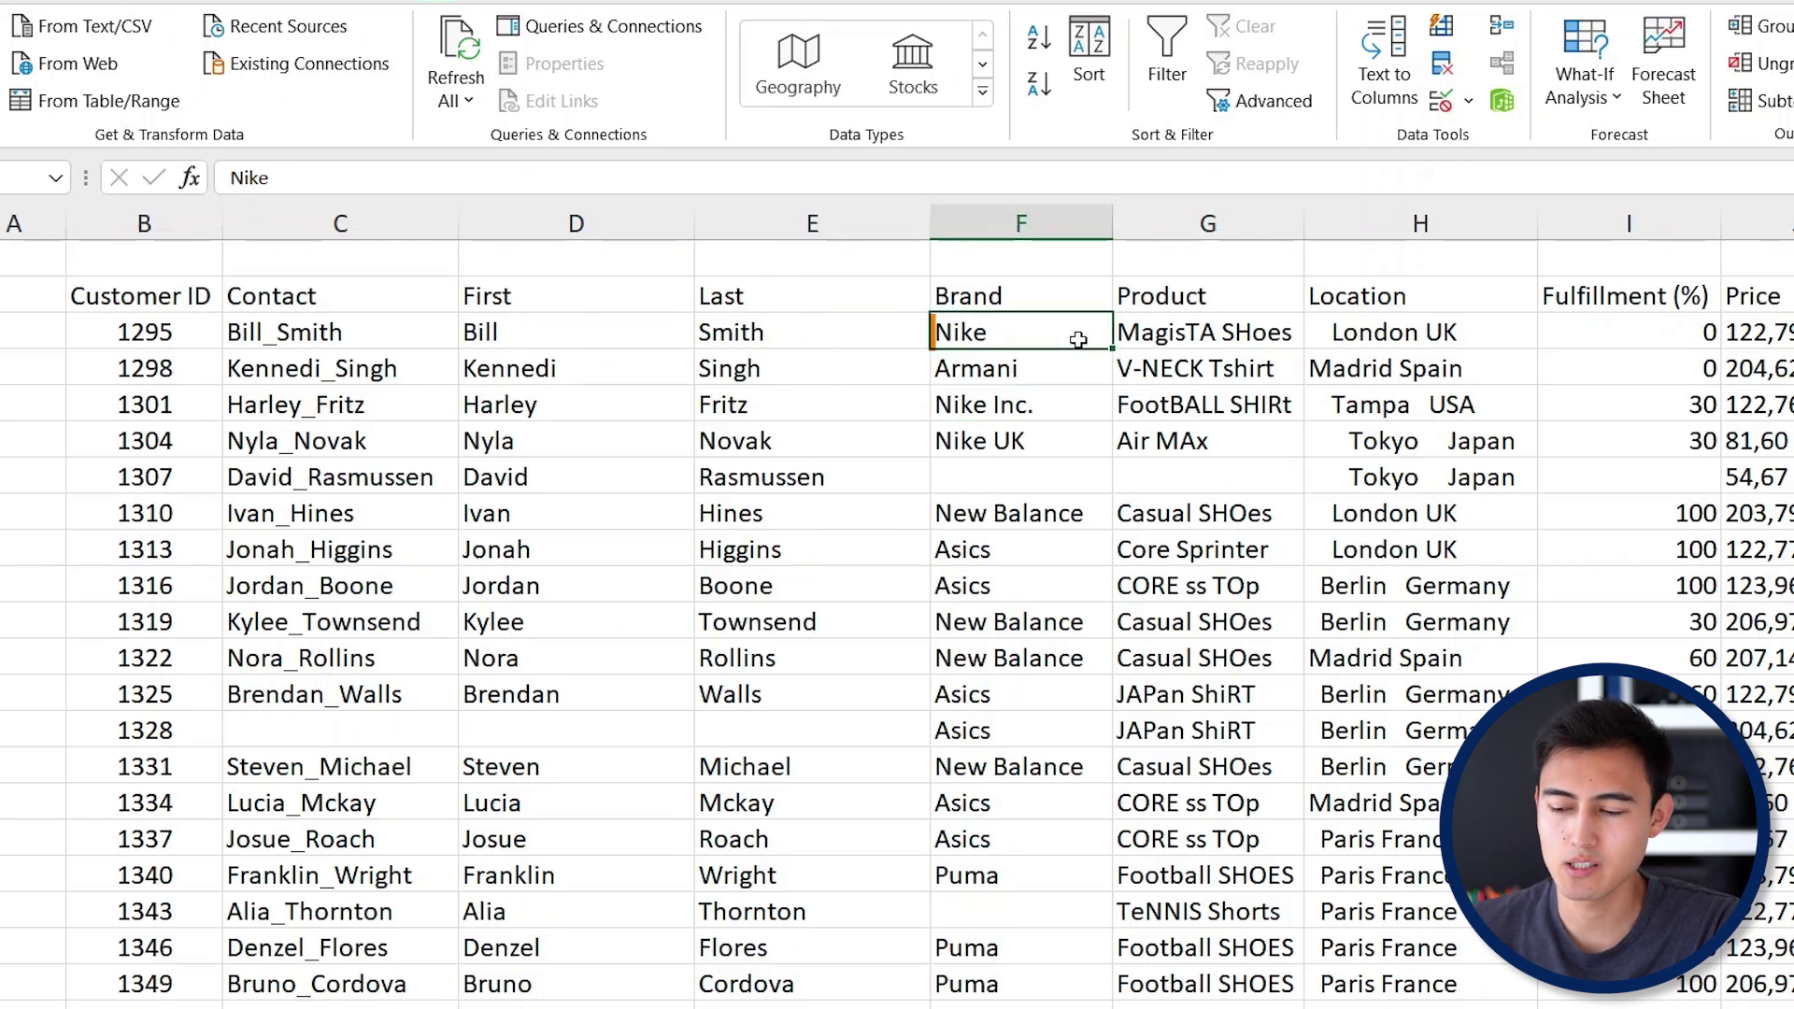
pyautogui.moveTo(1050, 406); pyautogui.dragTo(1054, 443)
pyautogui.click(994, 326)
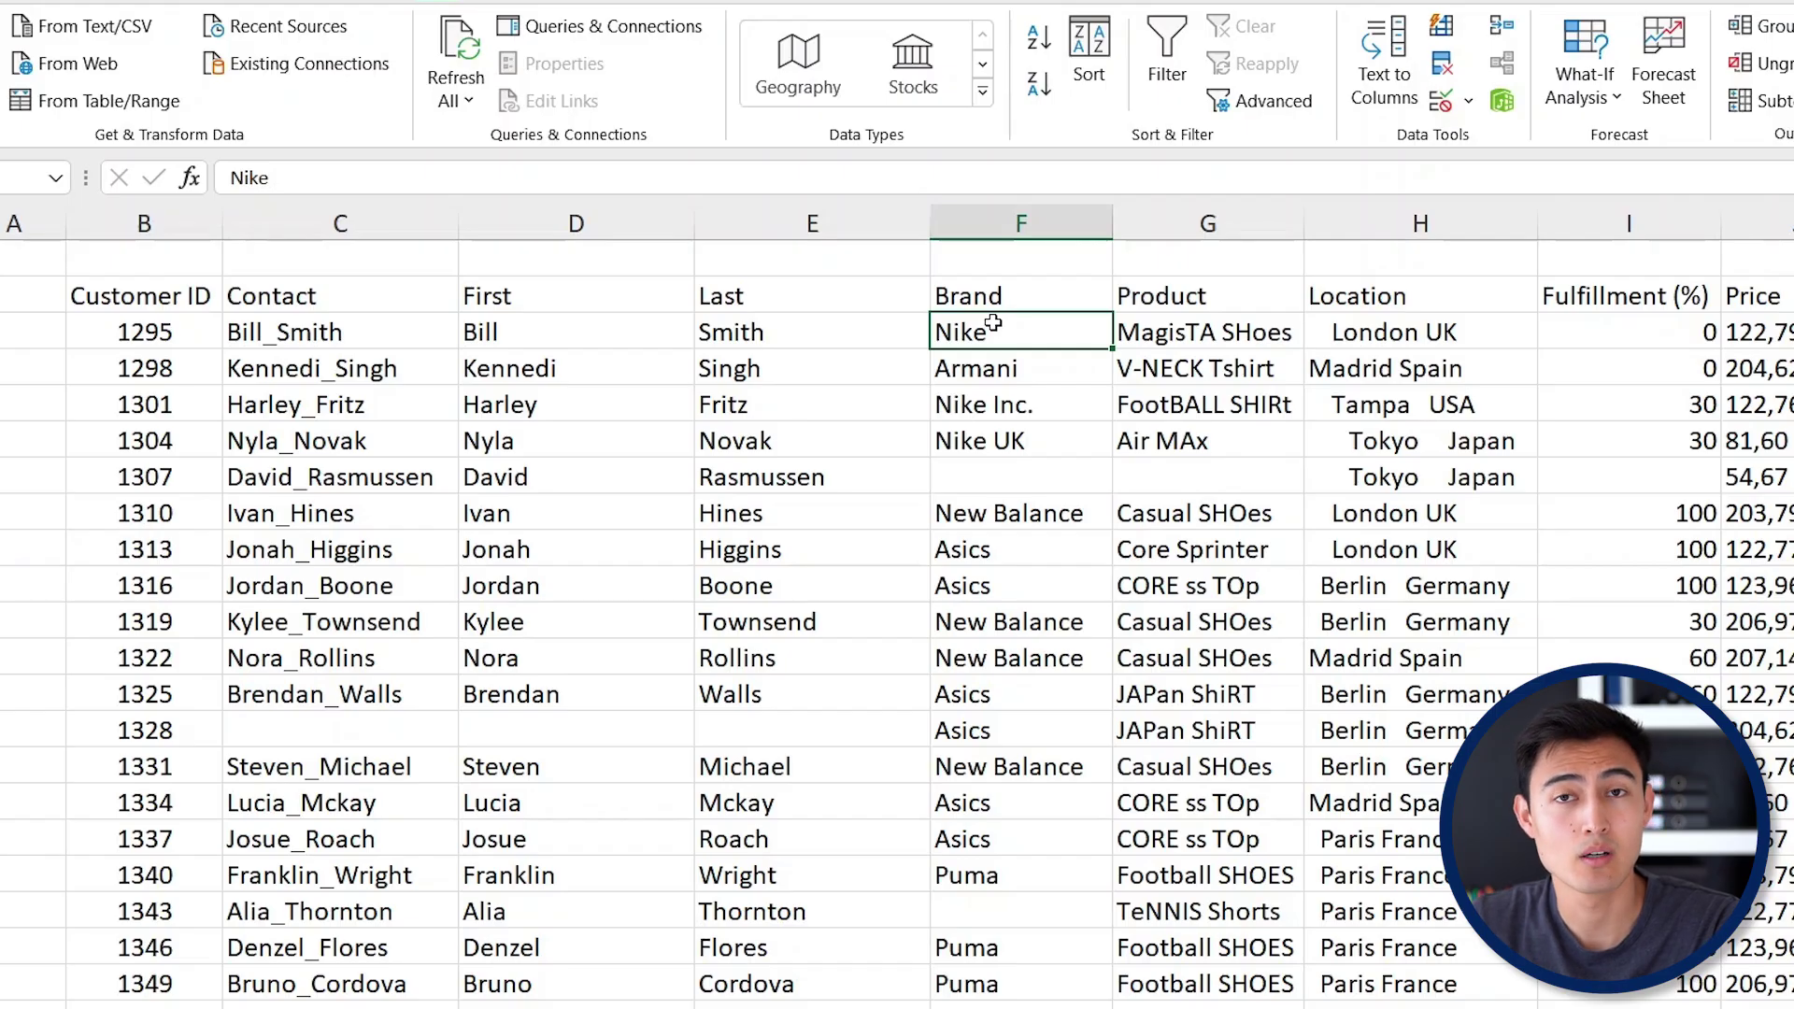
pyautogui.press('Down')
pyautogui.press('Down')
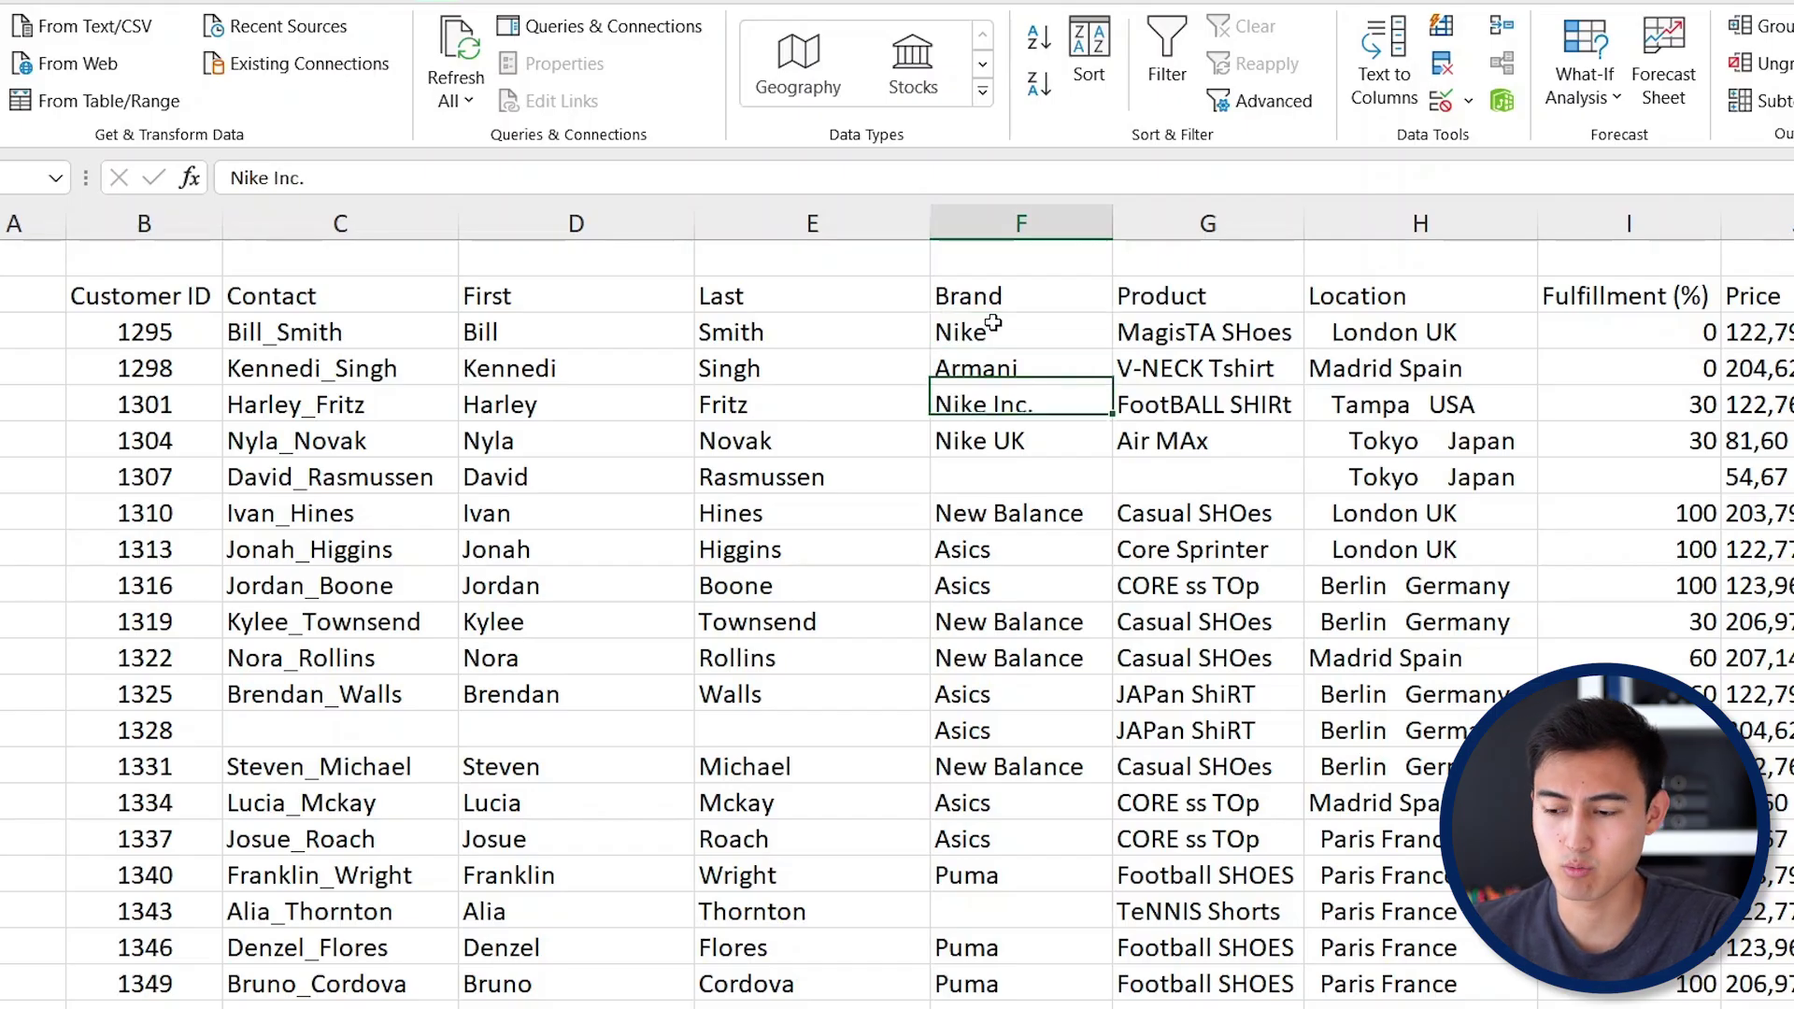
pyautogui.hotkey('shift', 'Down')
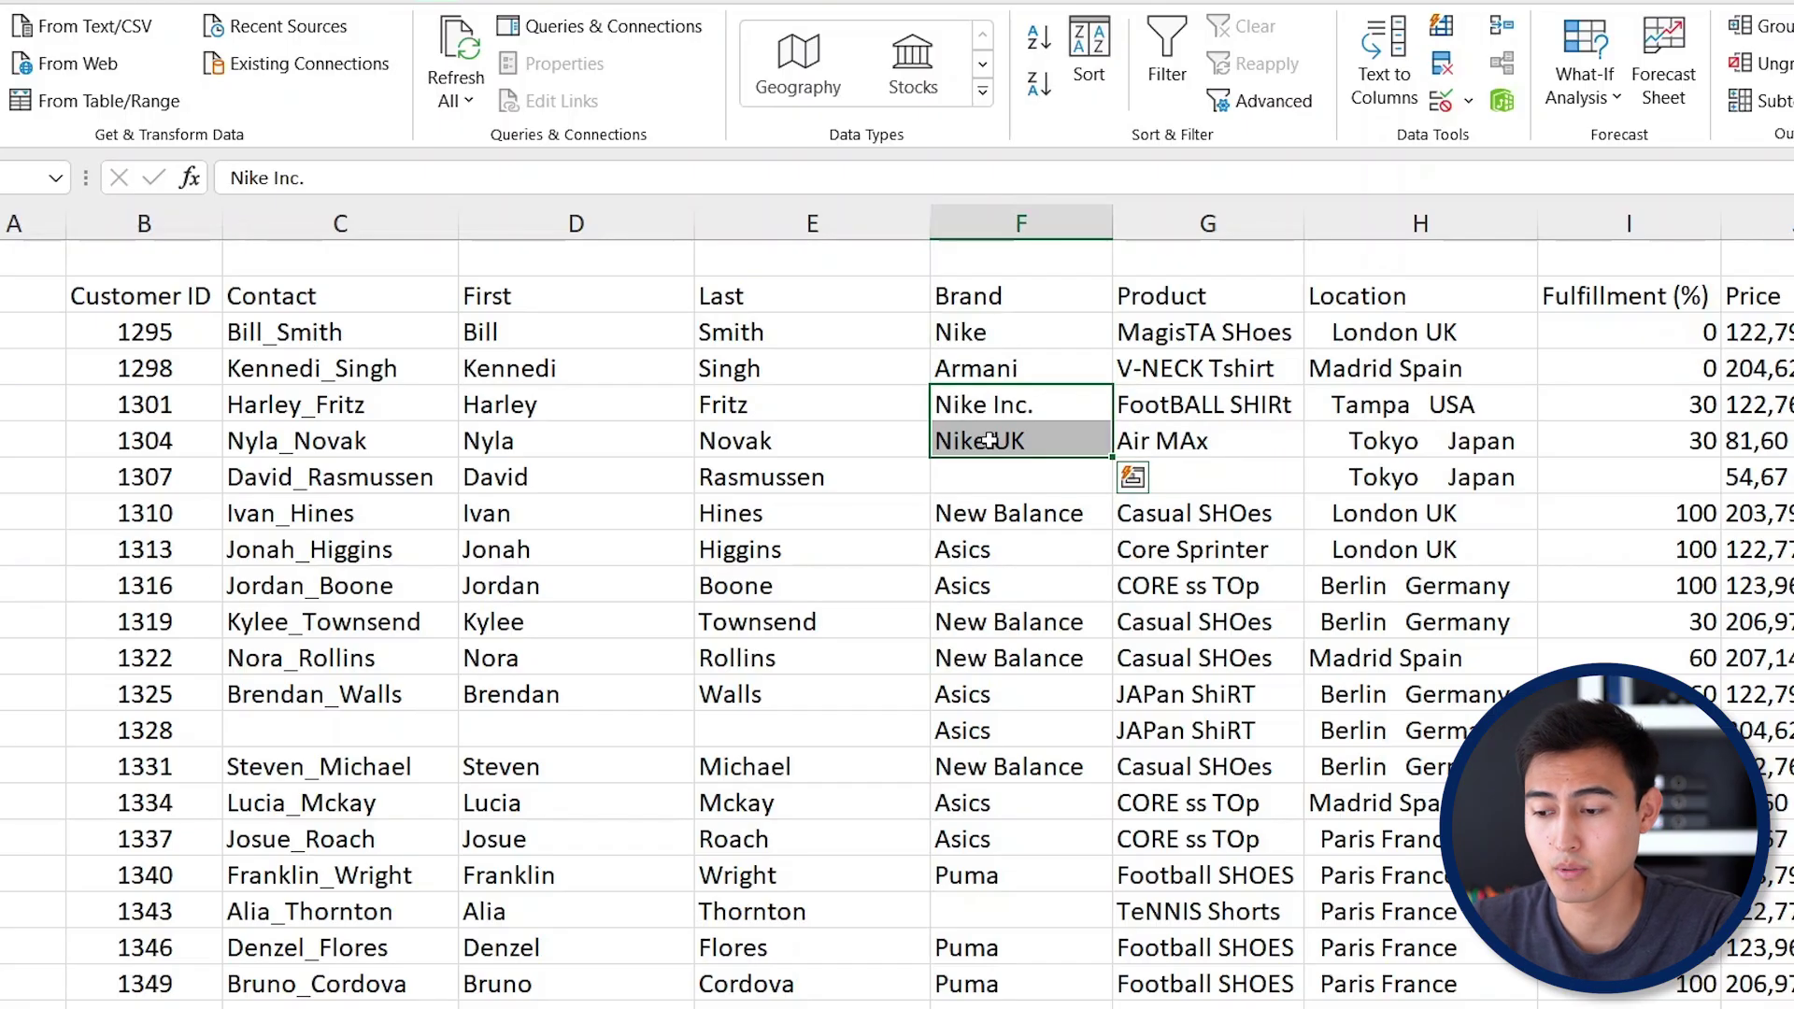
pyautogui.press('Up')
pyautogui.press('Up')
# Begin a UNIQUE formula in cell K3, in the empty column beside Price.
pyautogui.hscroll(3, 989, 440)
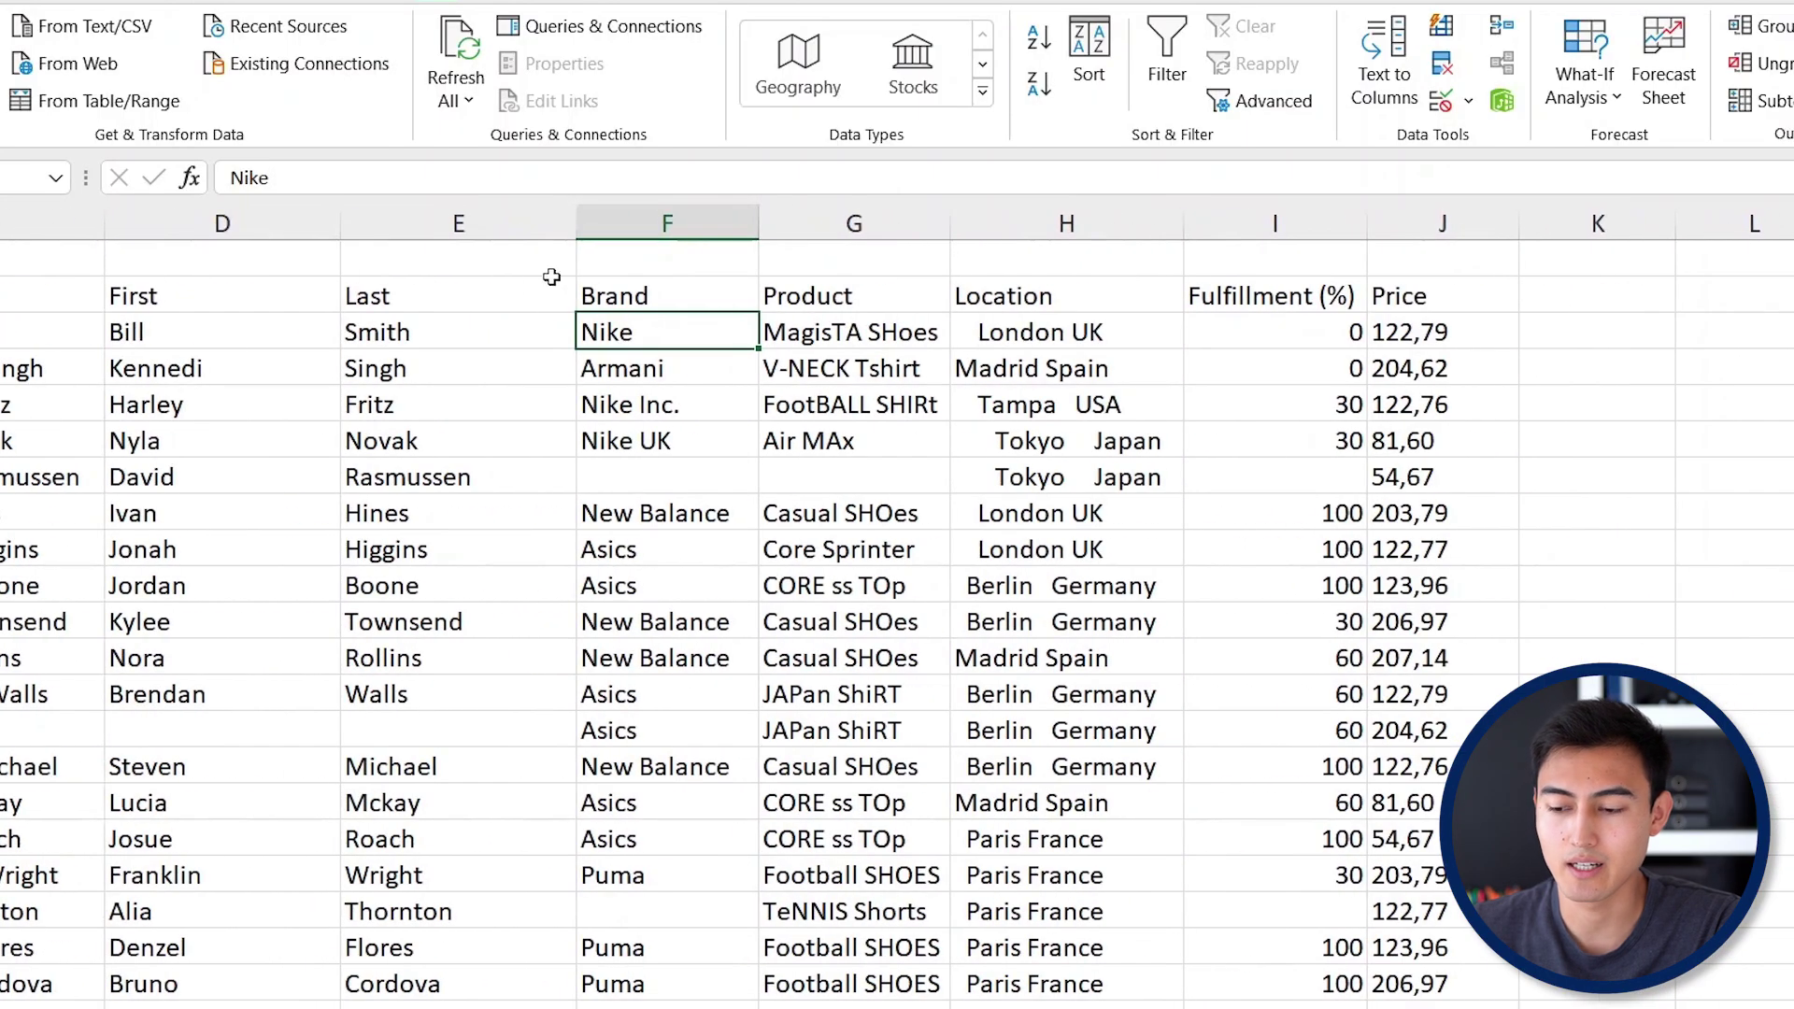
pyautogui.press('Right')
pyautogui.press('Right')
pyautogui.press('Right')
pyautogui.press('Right')
pyautogui.press('Right')
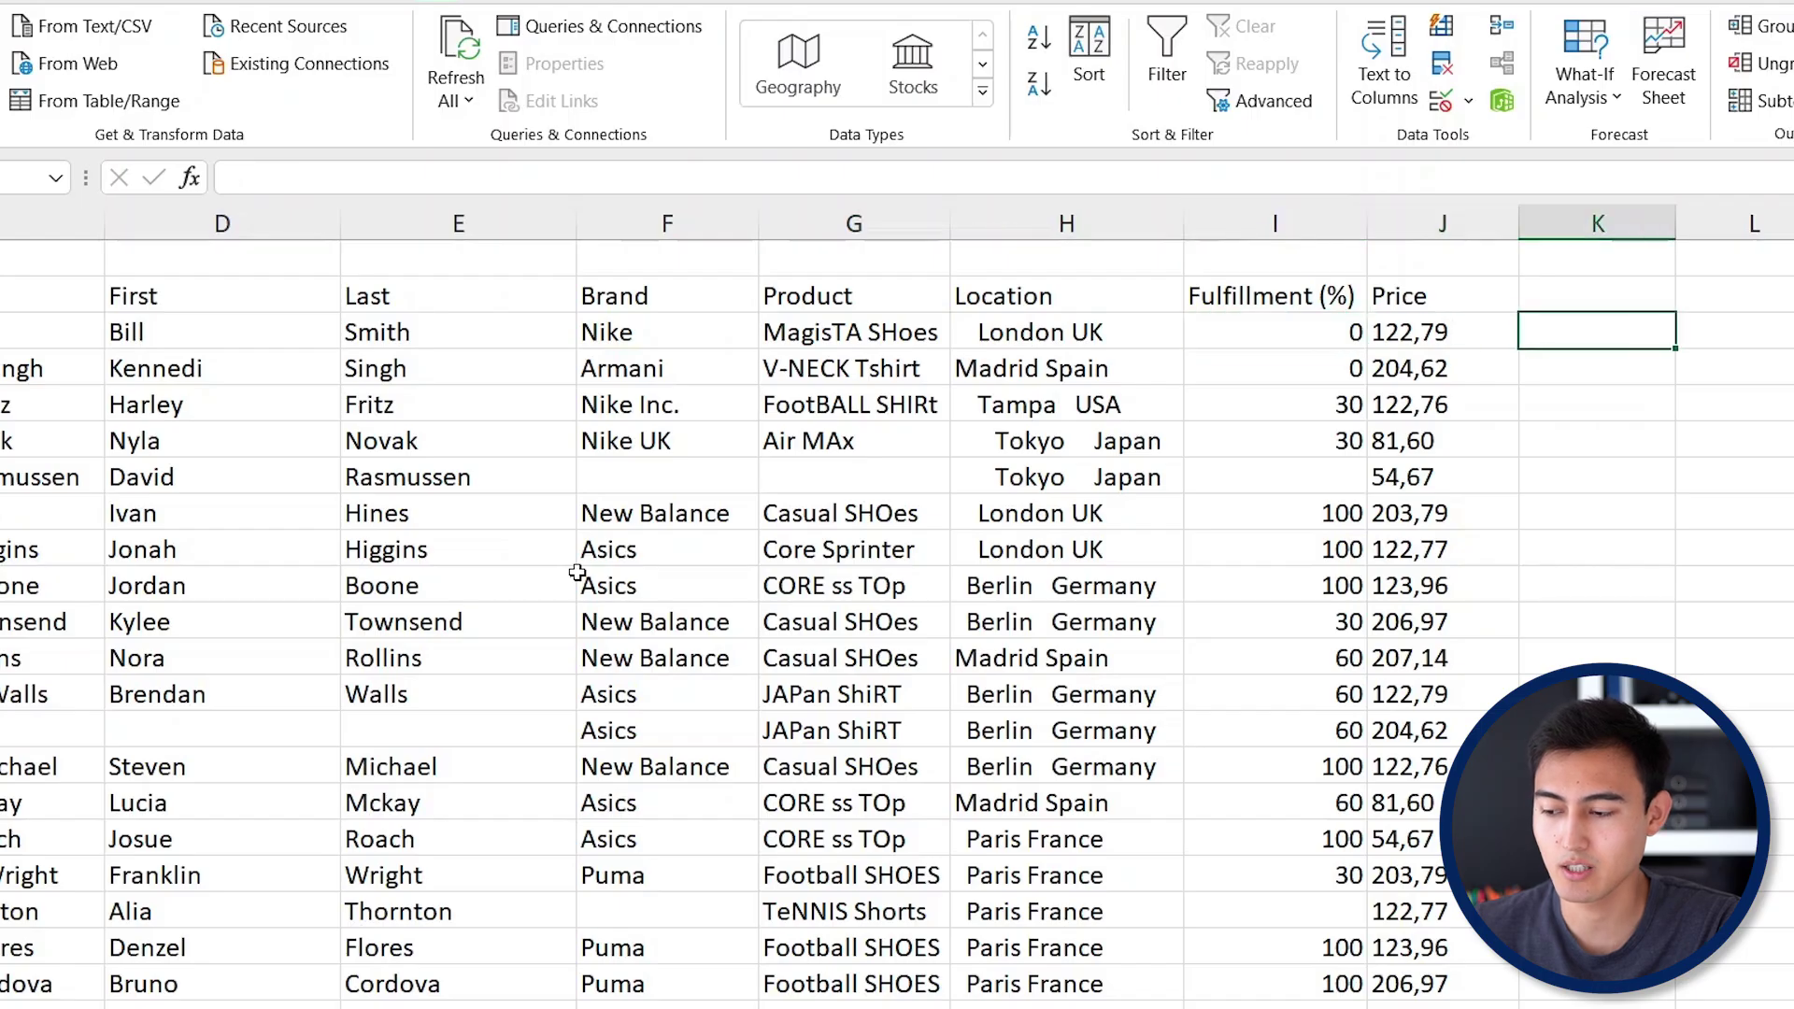
pyautogui.write('=')
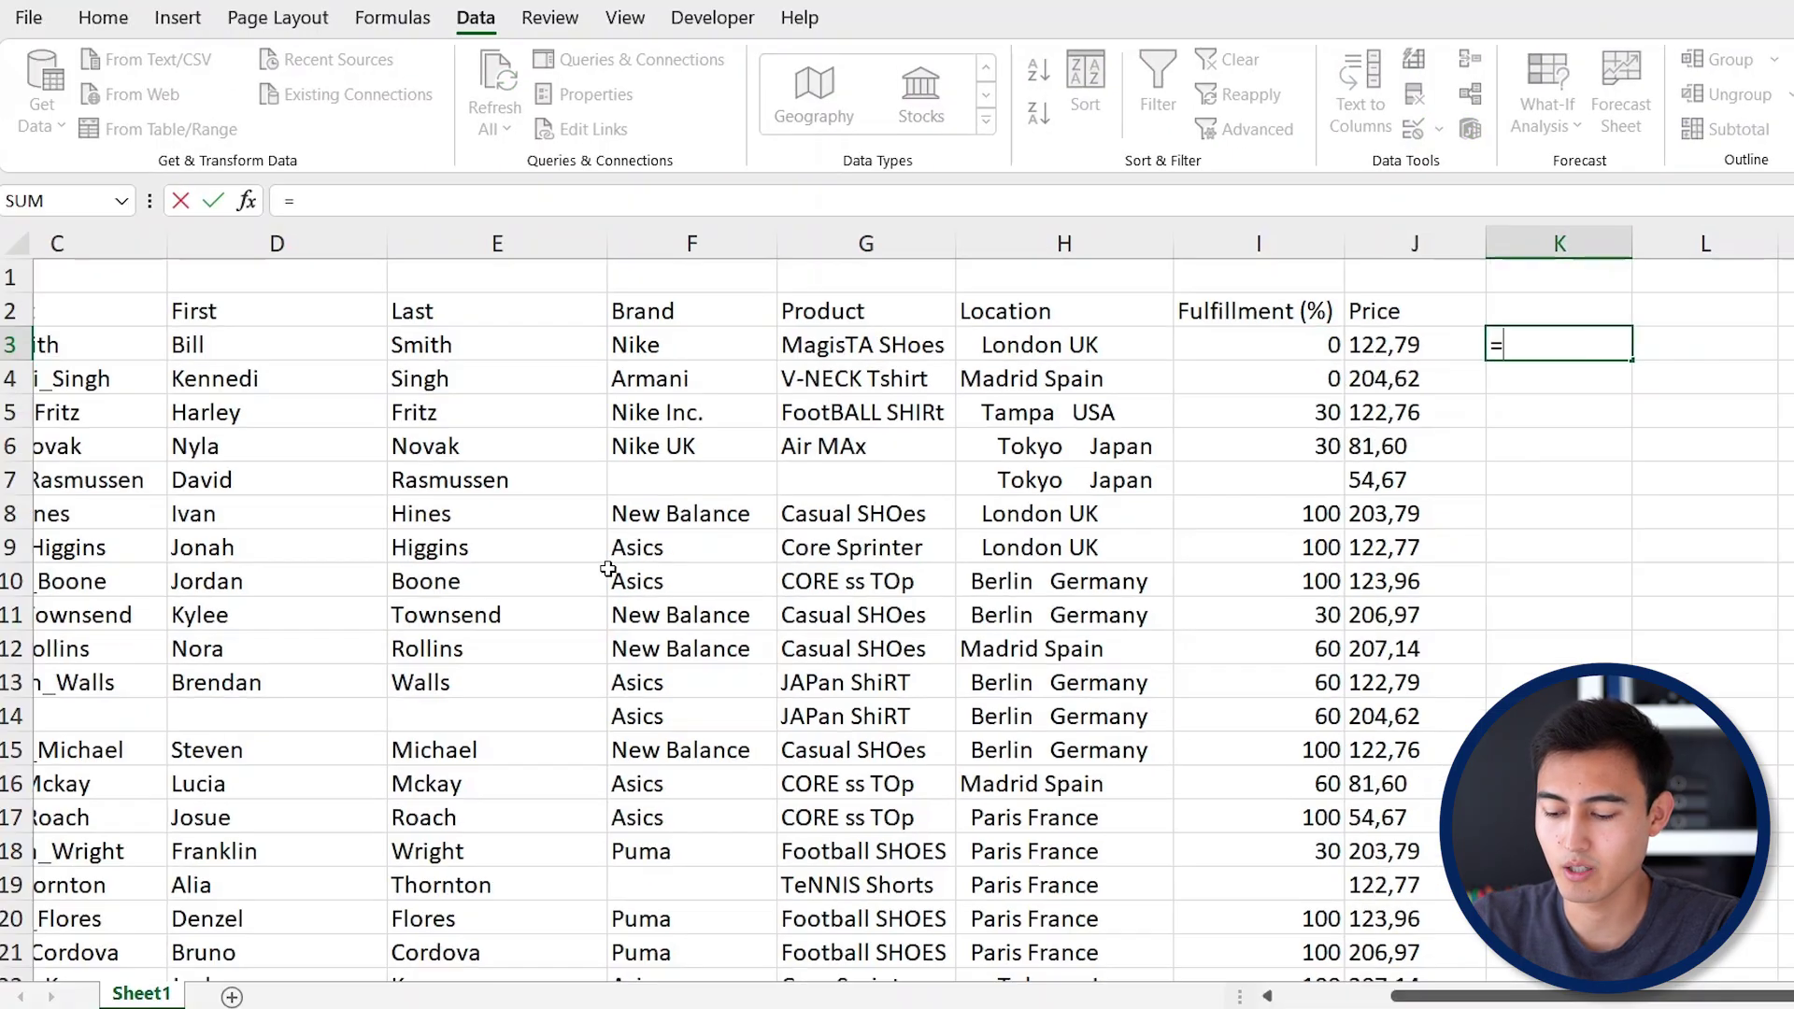
pyautogui.write('uniq')
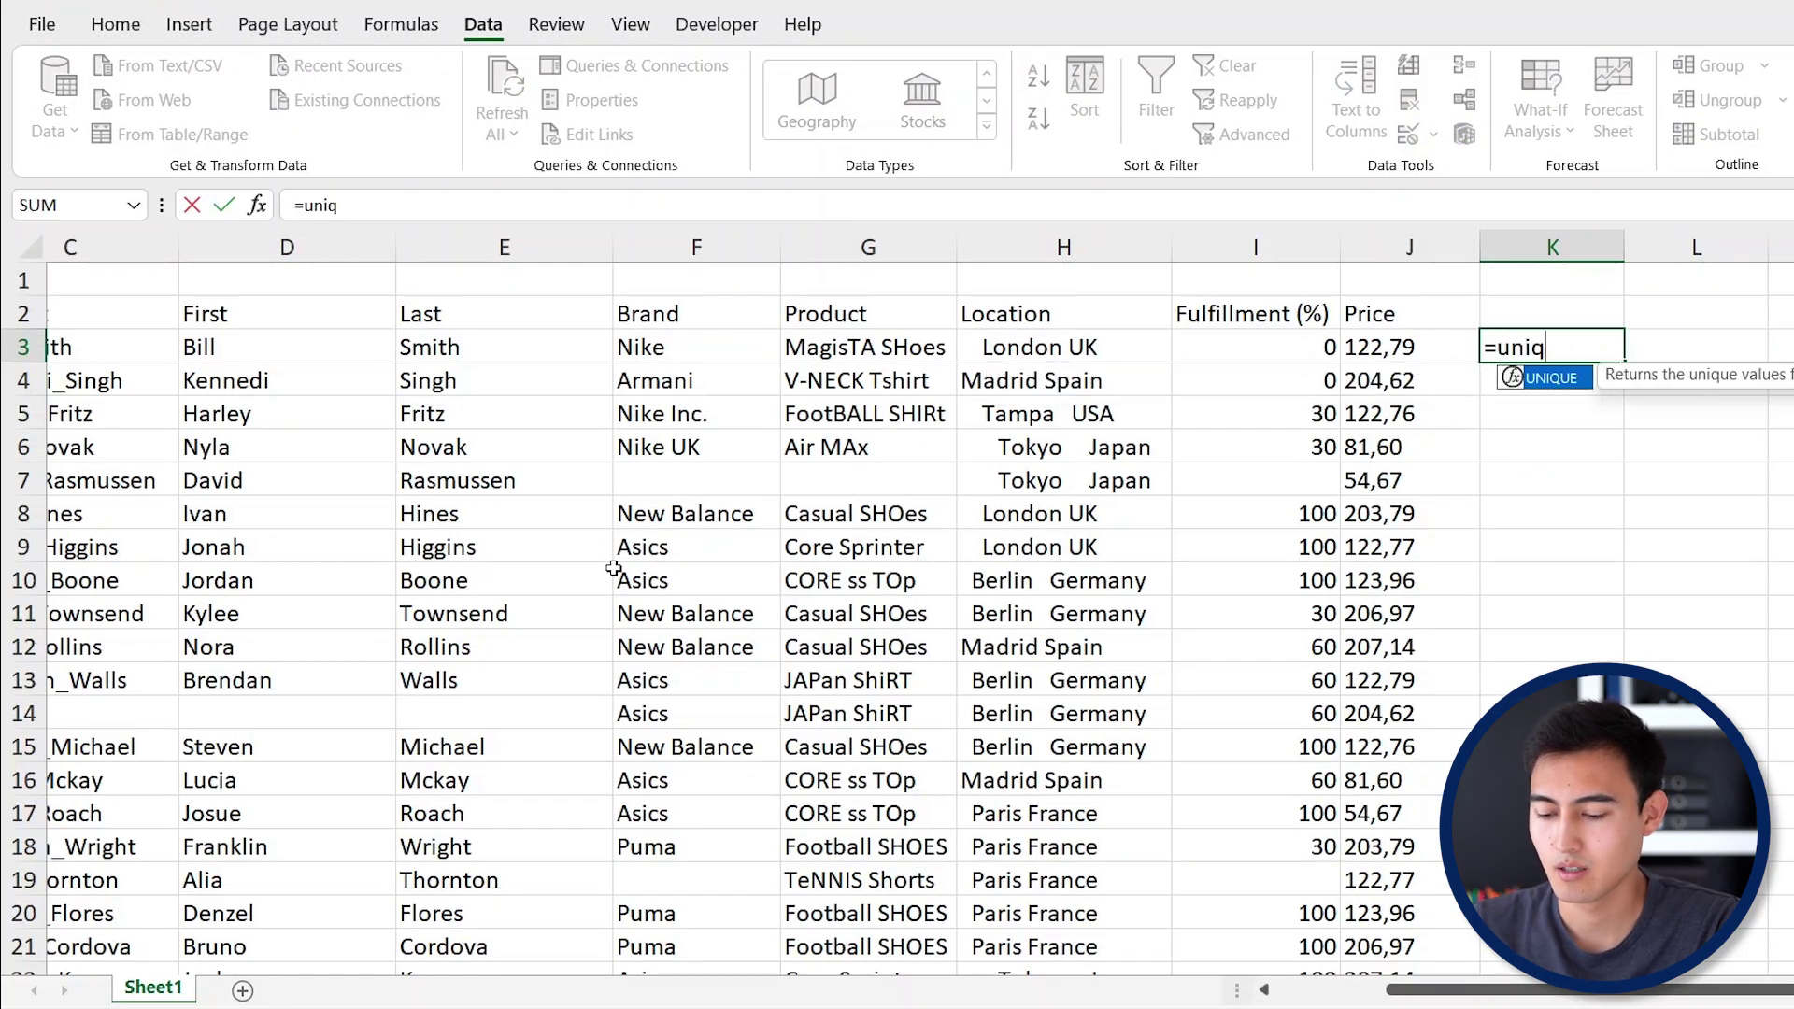
pyautogui.press('Tab')
# Use the brand range F3:F26 as the UNIQUE array and enter the formula to list the distinct brands.
pyautogui.press('Left')
pyautogui.press('Left')
pyautogui.press('Left')
pyautogui.press('Left')
pyautogui.press('Left')
pyautogui.press('Left')
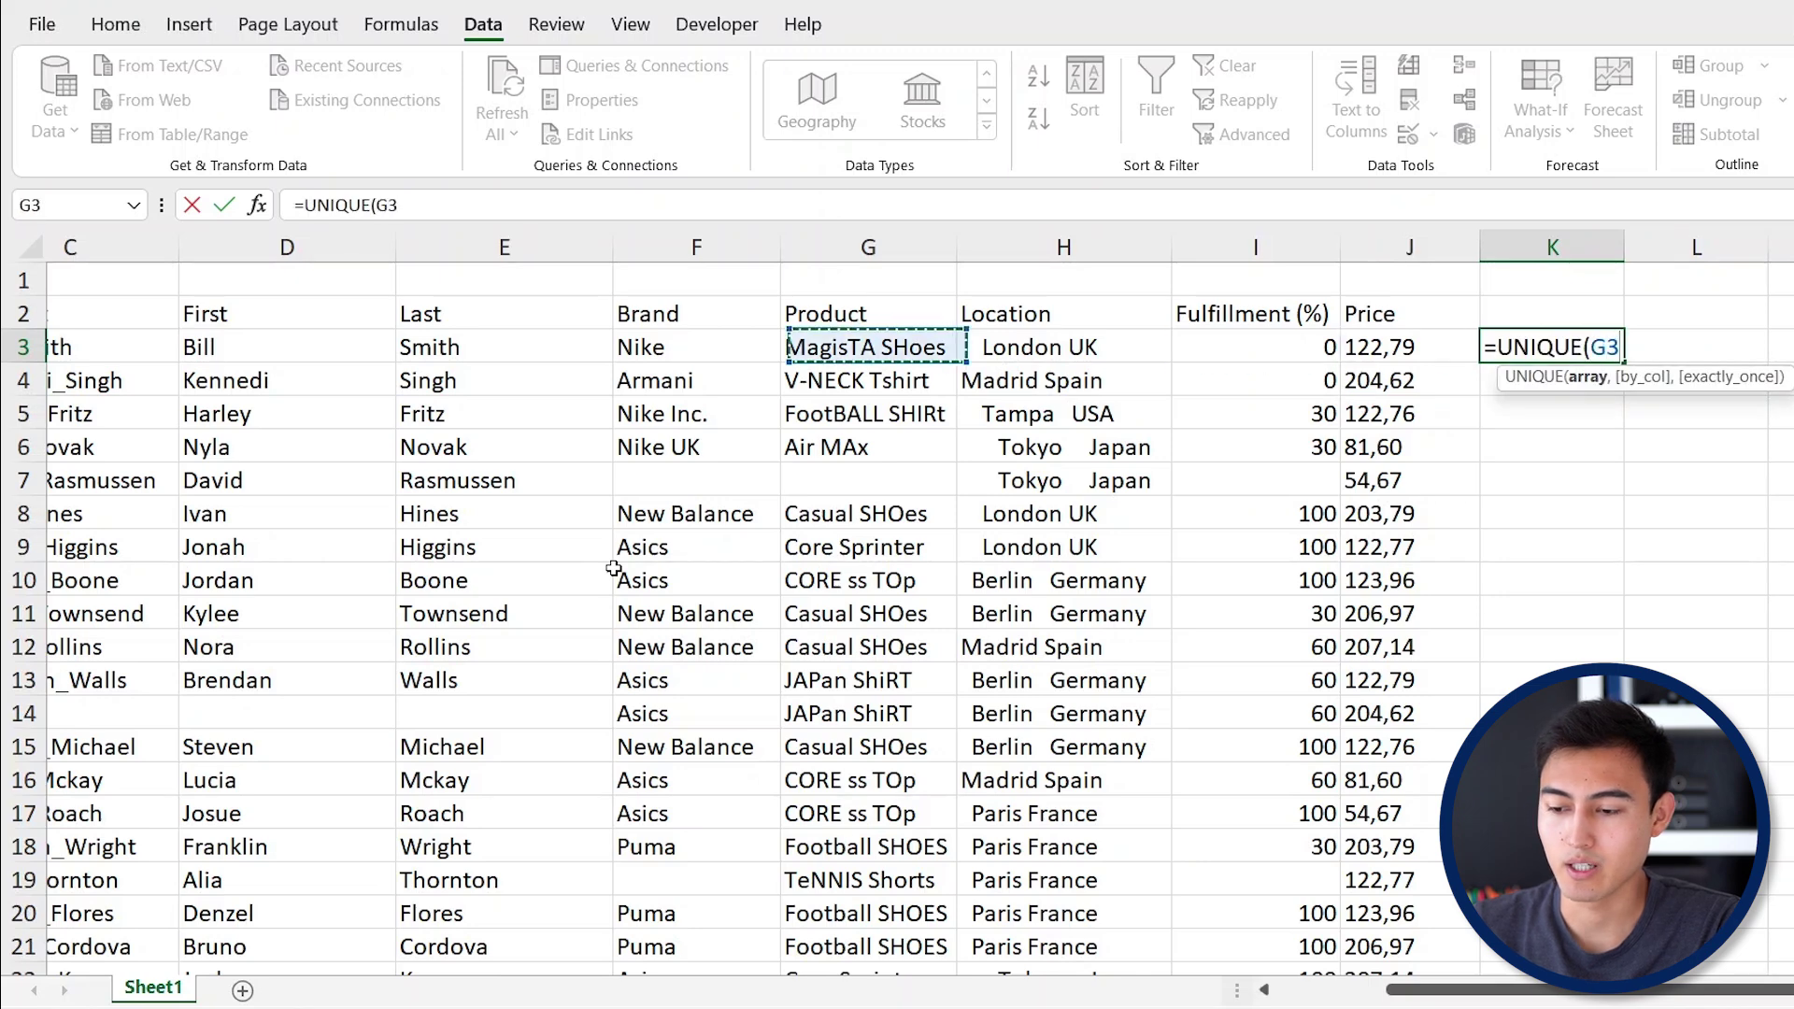
pyautogui.press('Right')
pyautogui.hotkey('ctrl', 'shift', 'Down')
pyautogui.hotkey('ctrl', 'shift', 'Down')
pyautogui.hotkey('ctrl', 'shift', 'Down')
pyautogui.hotkey('ctrl', 'shift', 'Down')
pyautogui.hotkey('ctrl', 'shift', 'Down')
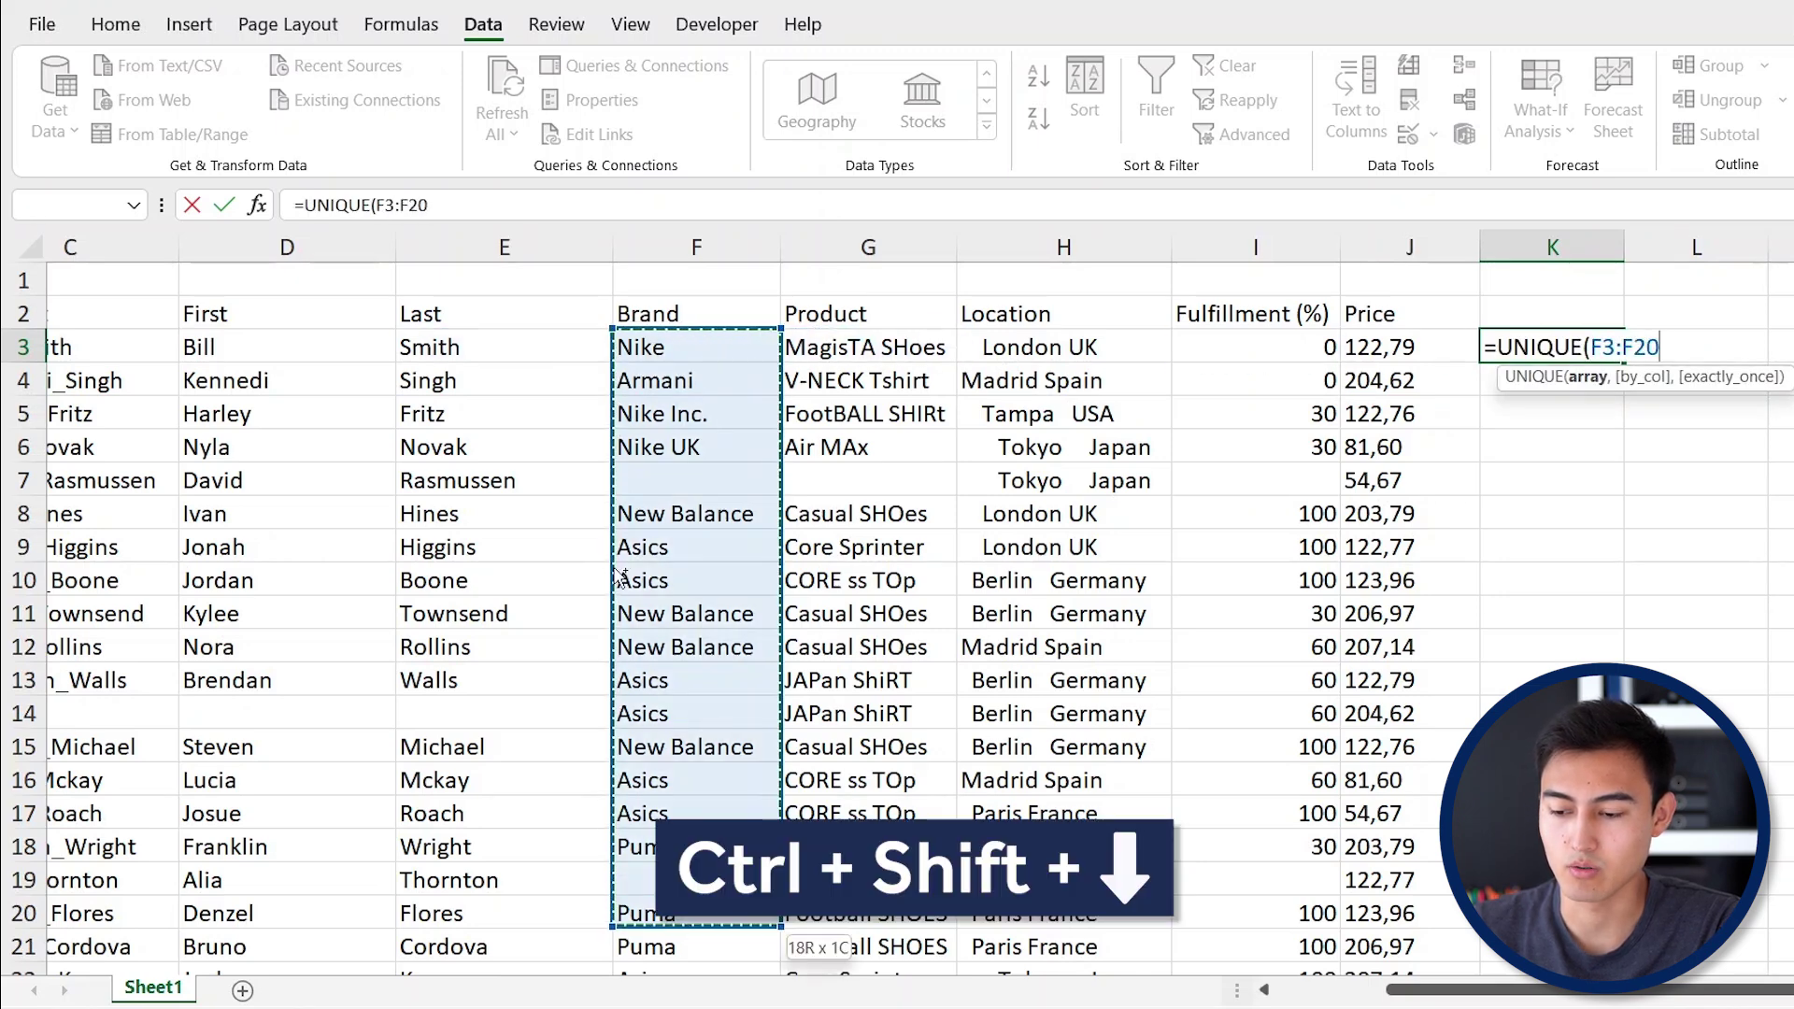
pyautogui.hotkey('ctrl', 'shift', 'Down')
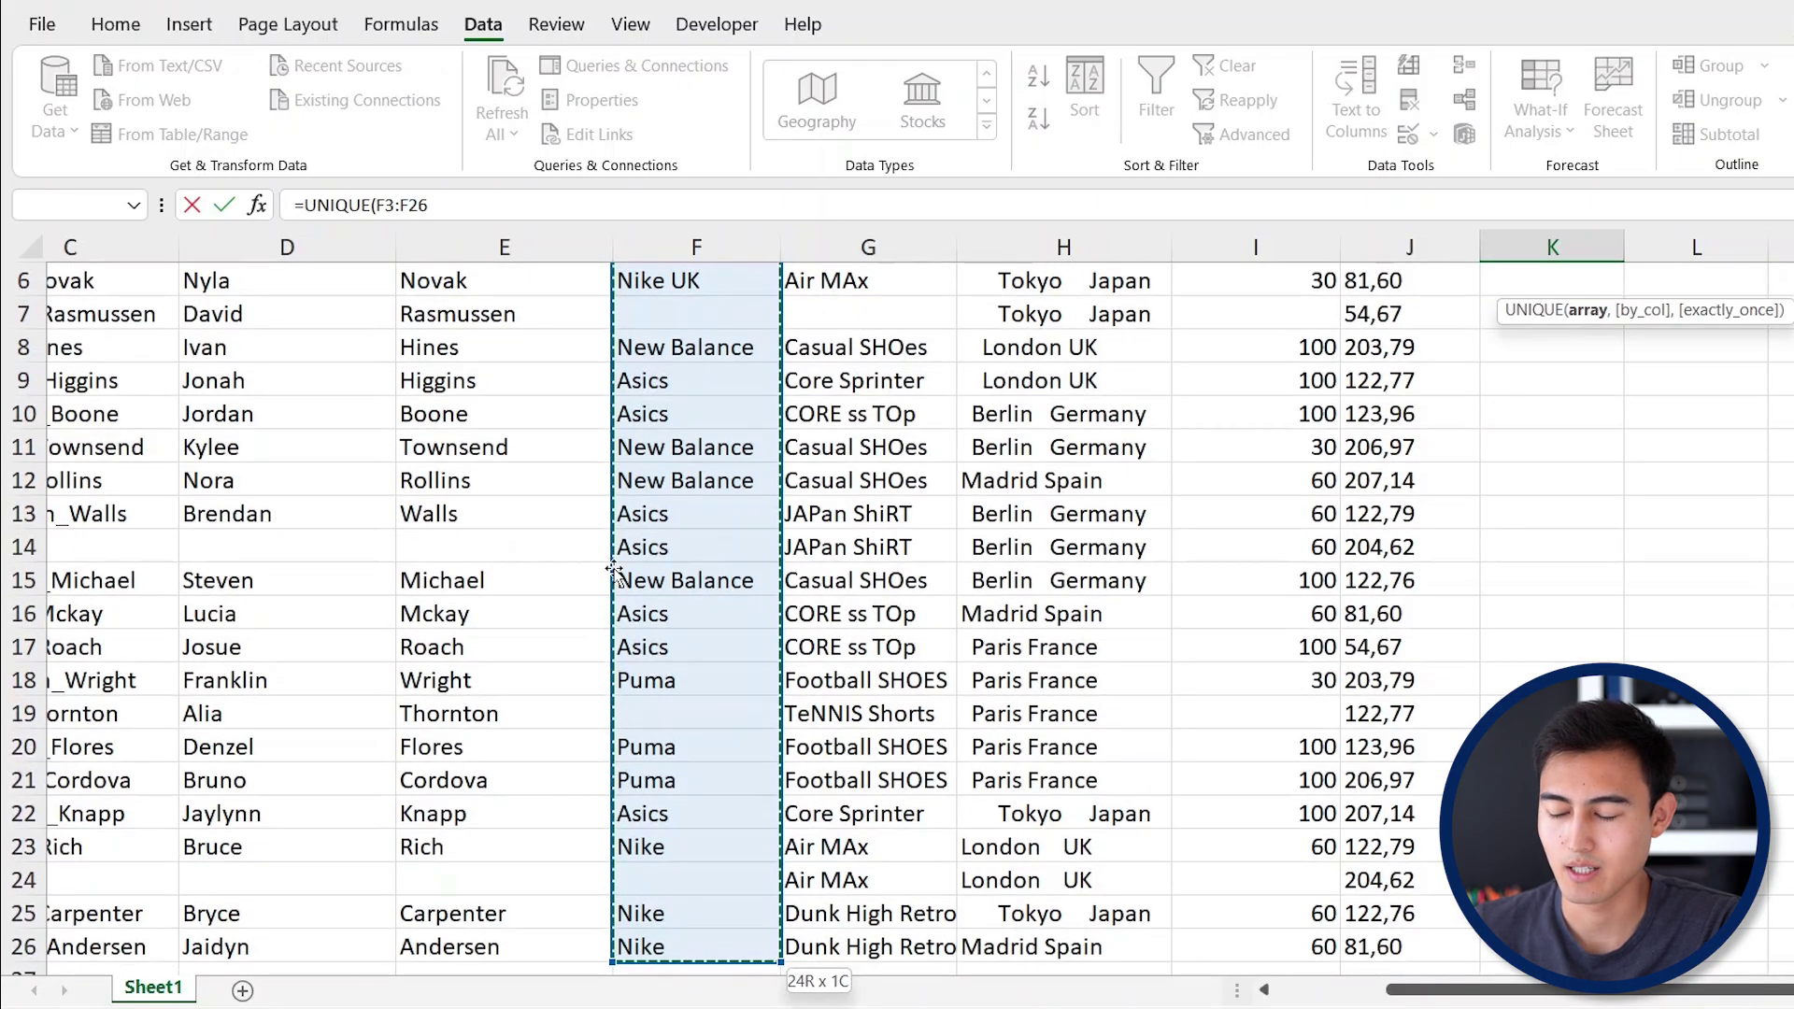
pyautogui.press('Return')
pyautogui.scroll(1, 613, 568)
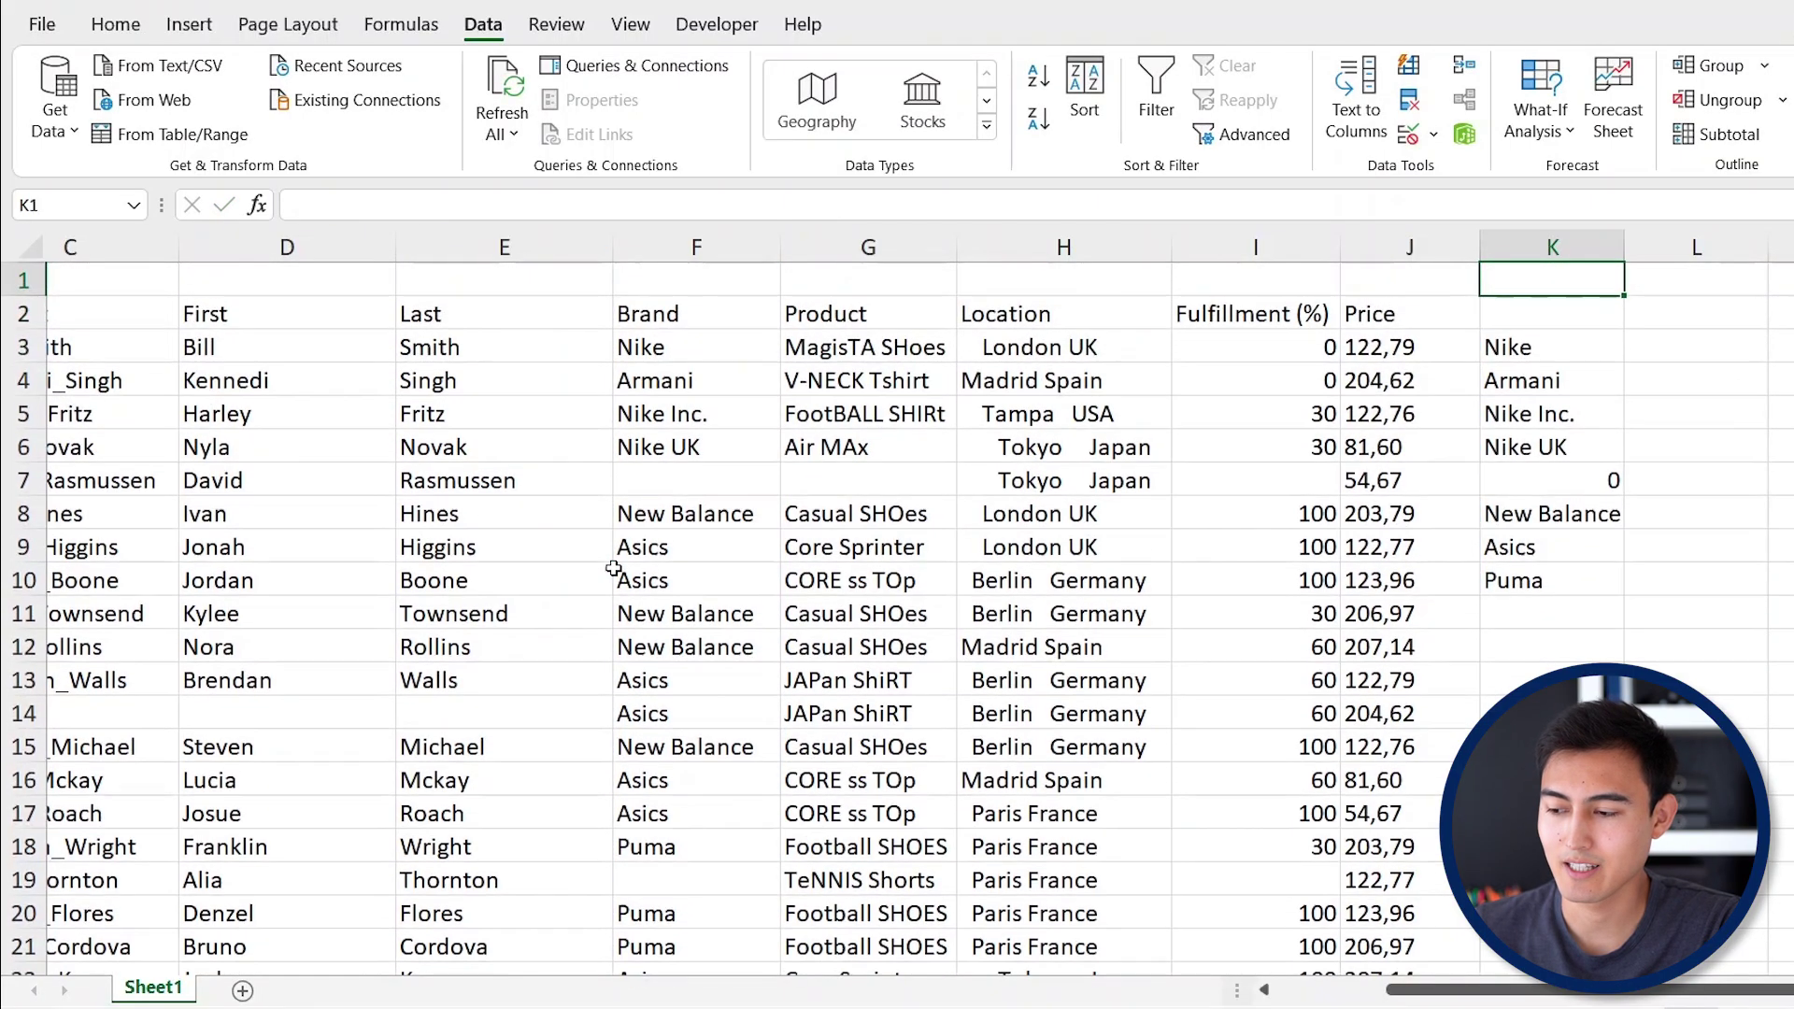
pyautogui.press('Down')
pyautogui.press('Down')
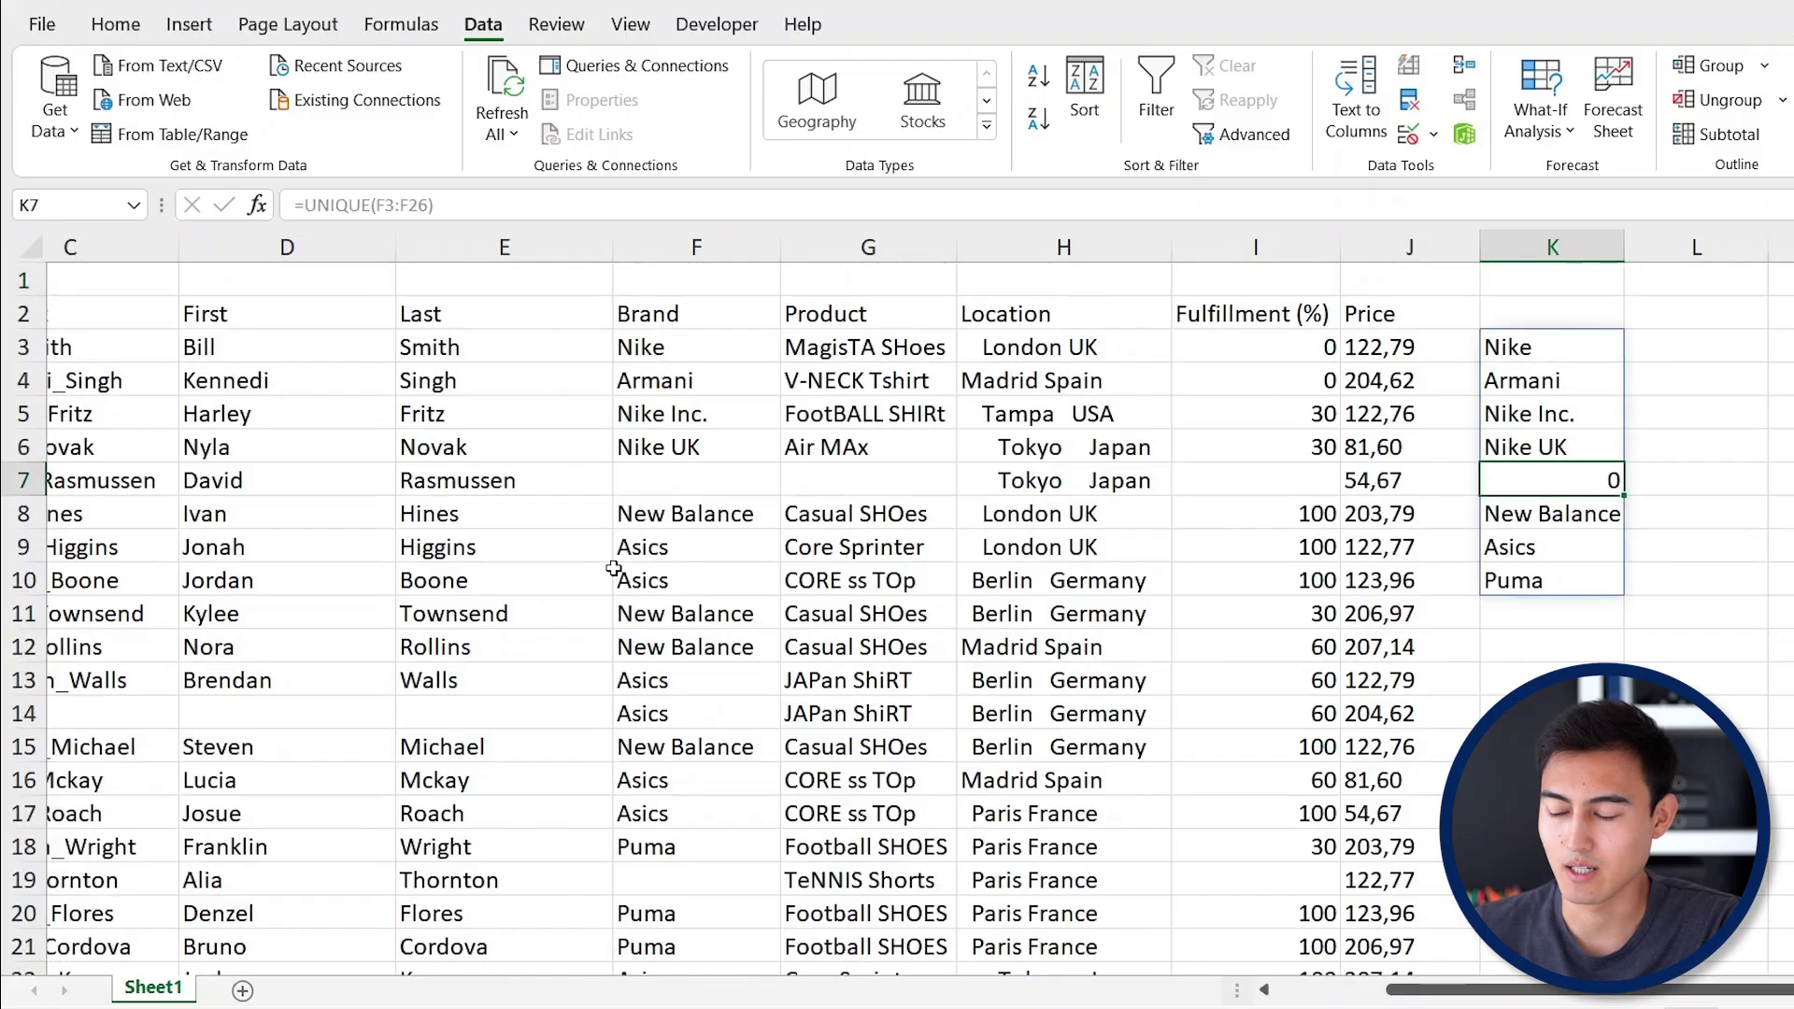
# Compare the Nike variants in the unique brand list and replace every "Nike Inc." in the sheet with "Nike".
pyautogui.press('Up')
pyautogui.hotkey('shift', 'Down')
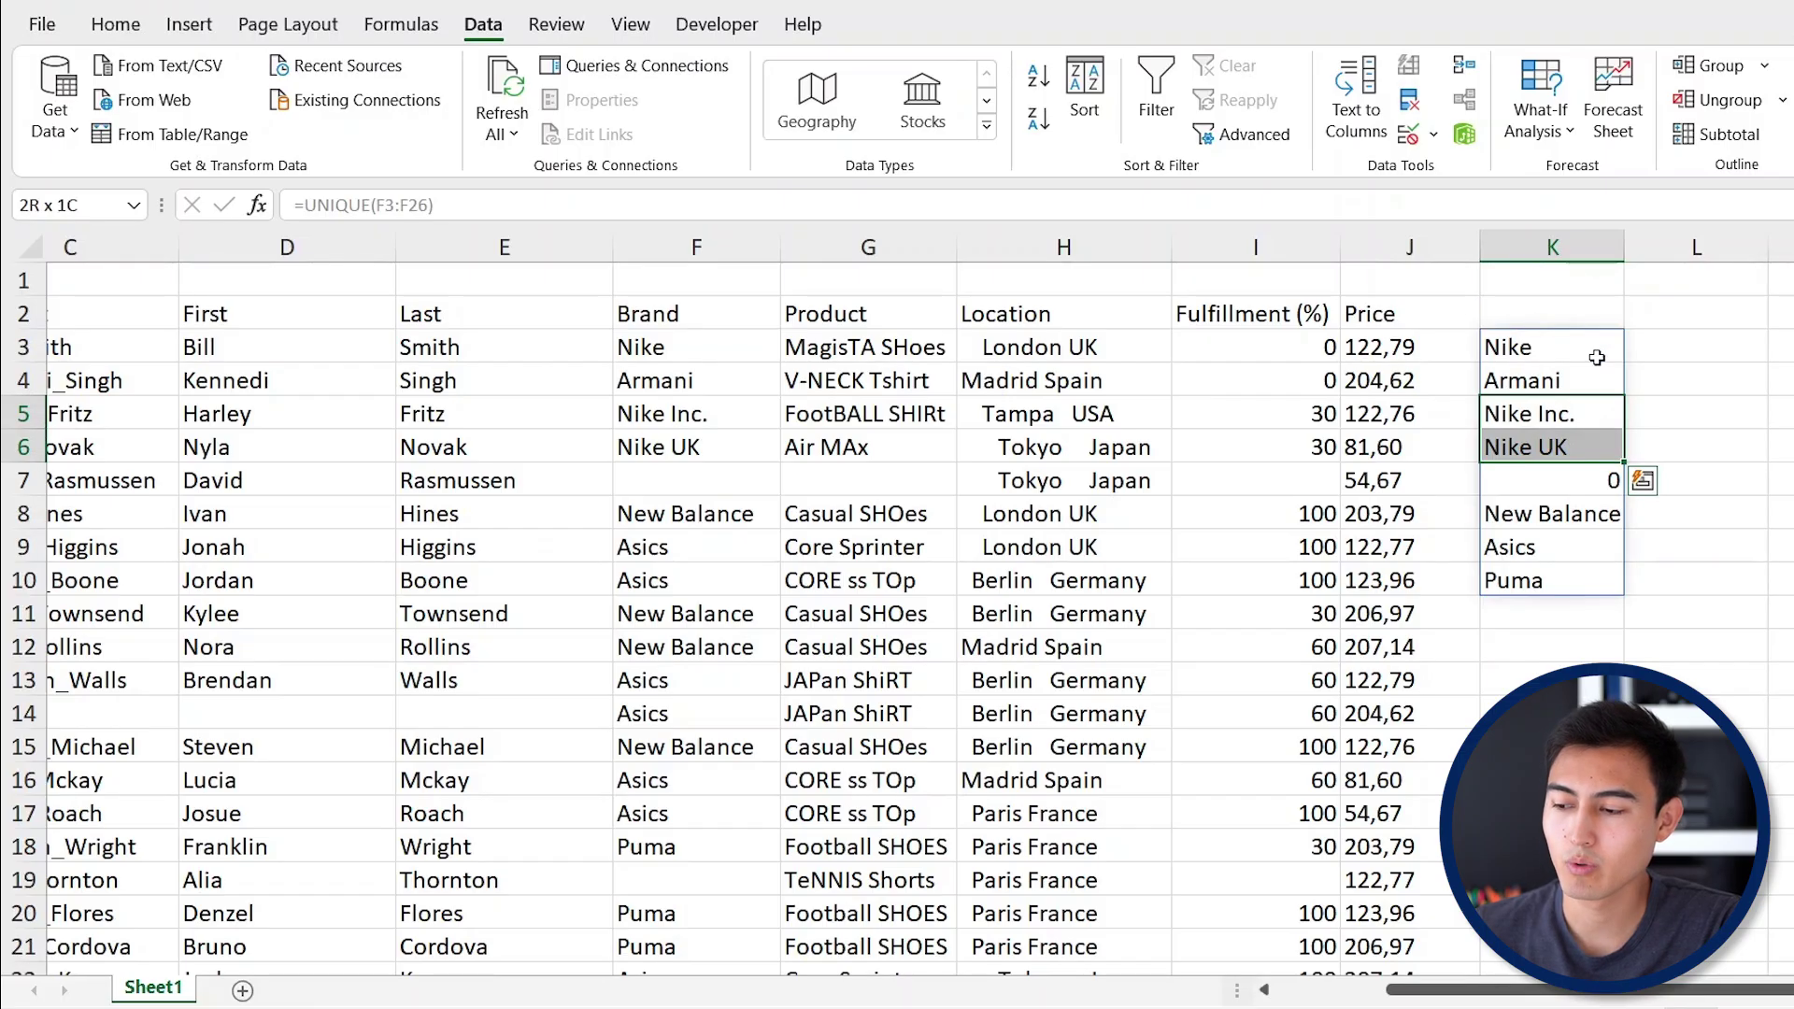
pyautogui.press('Left')
pyautogui.press('Right')
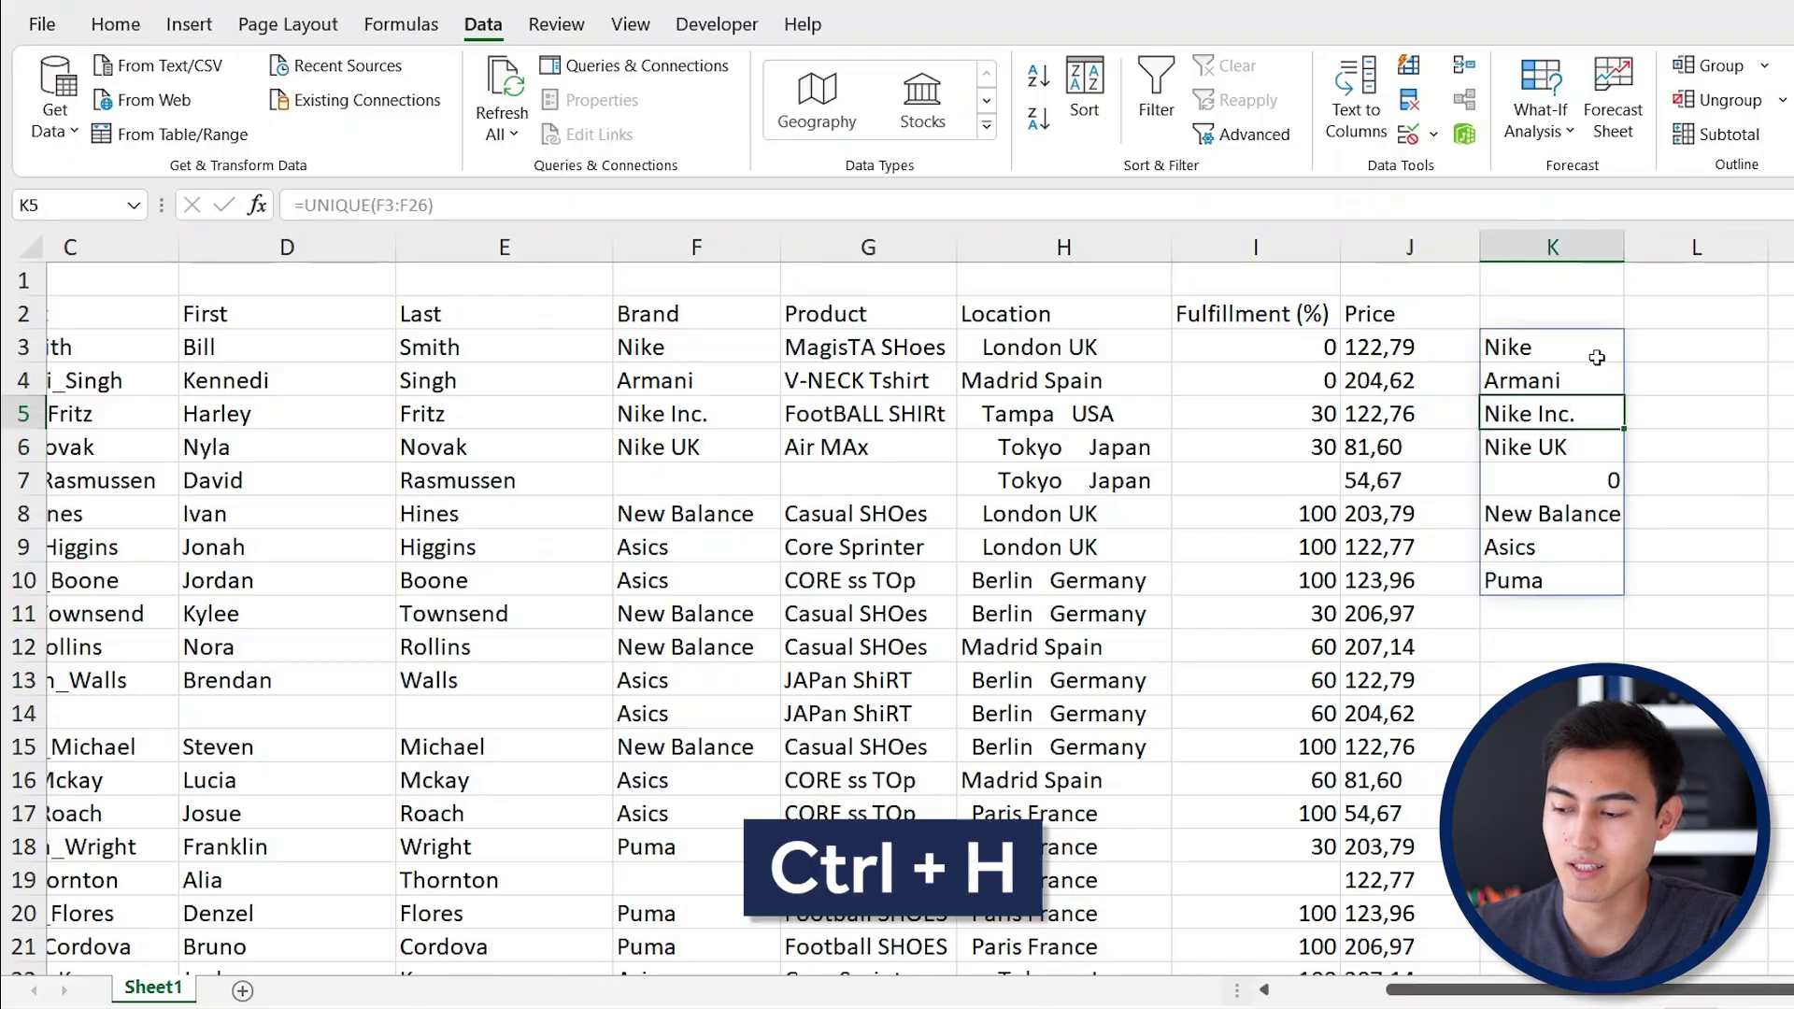
pyautogui.hotkey('ctrl', 'h')
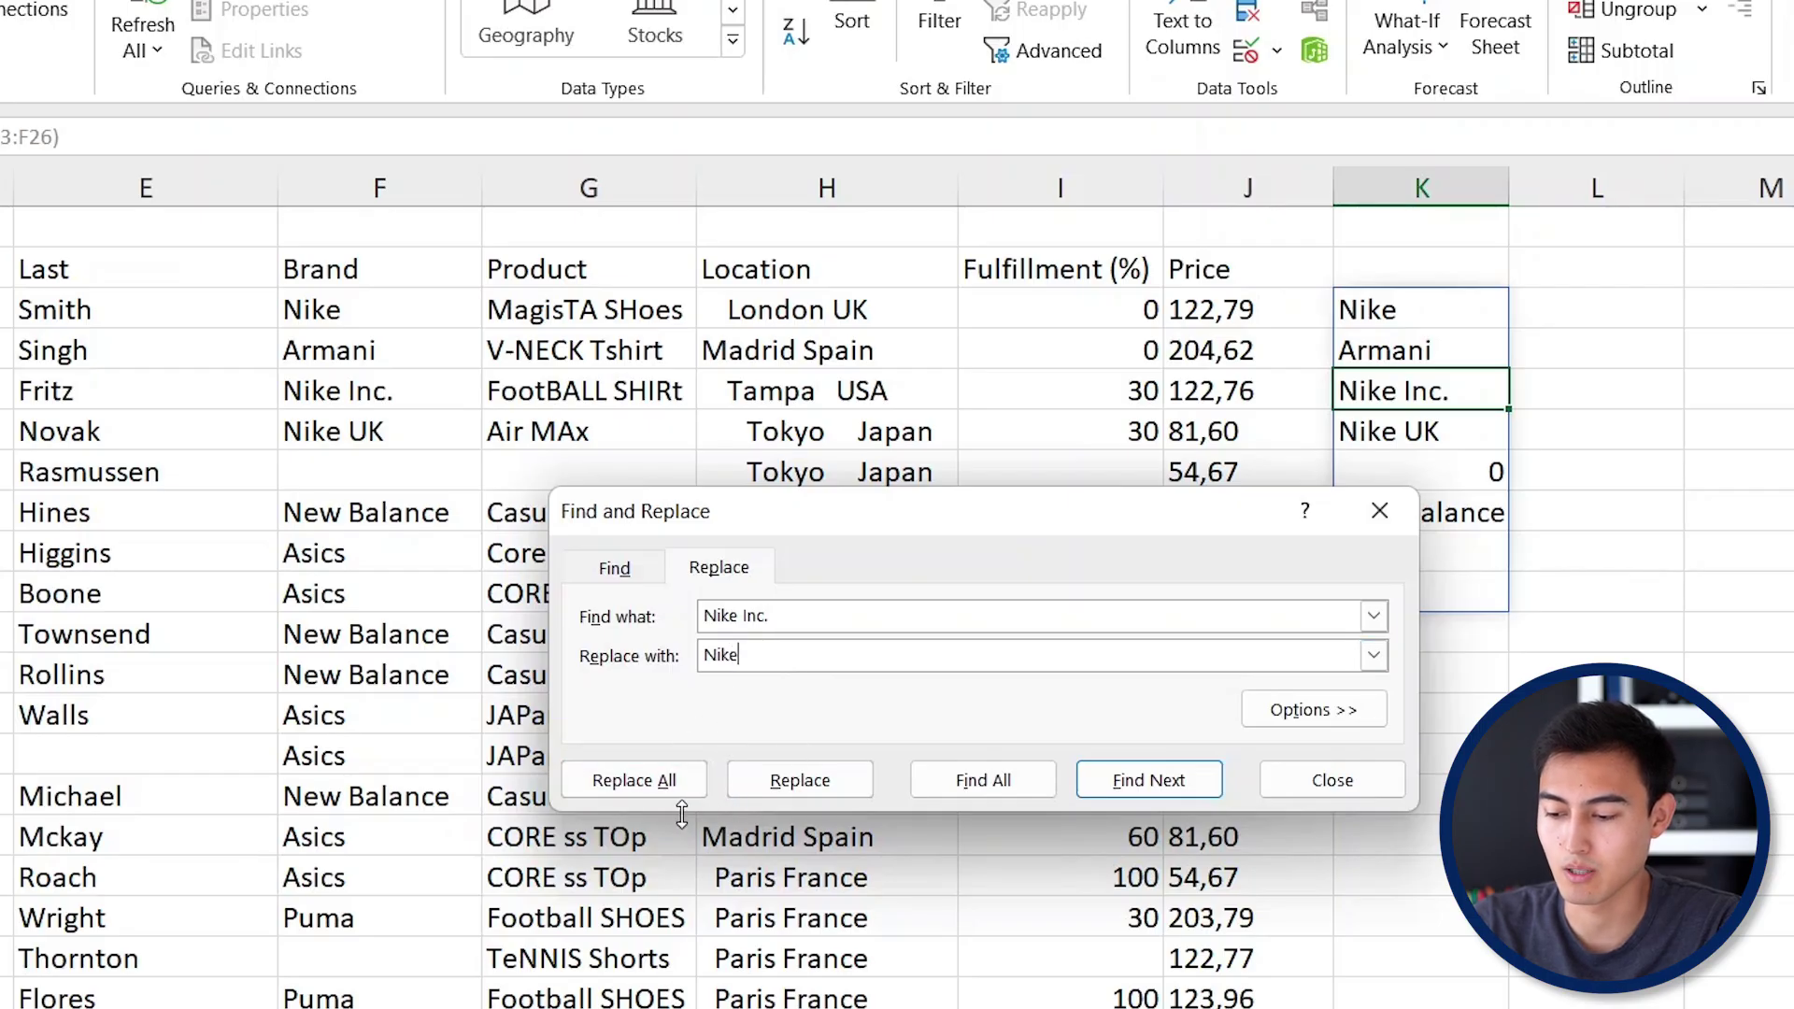
pyautogui.click(617, 780)
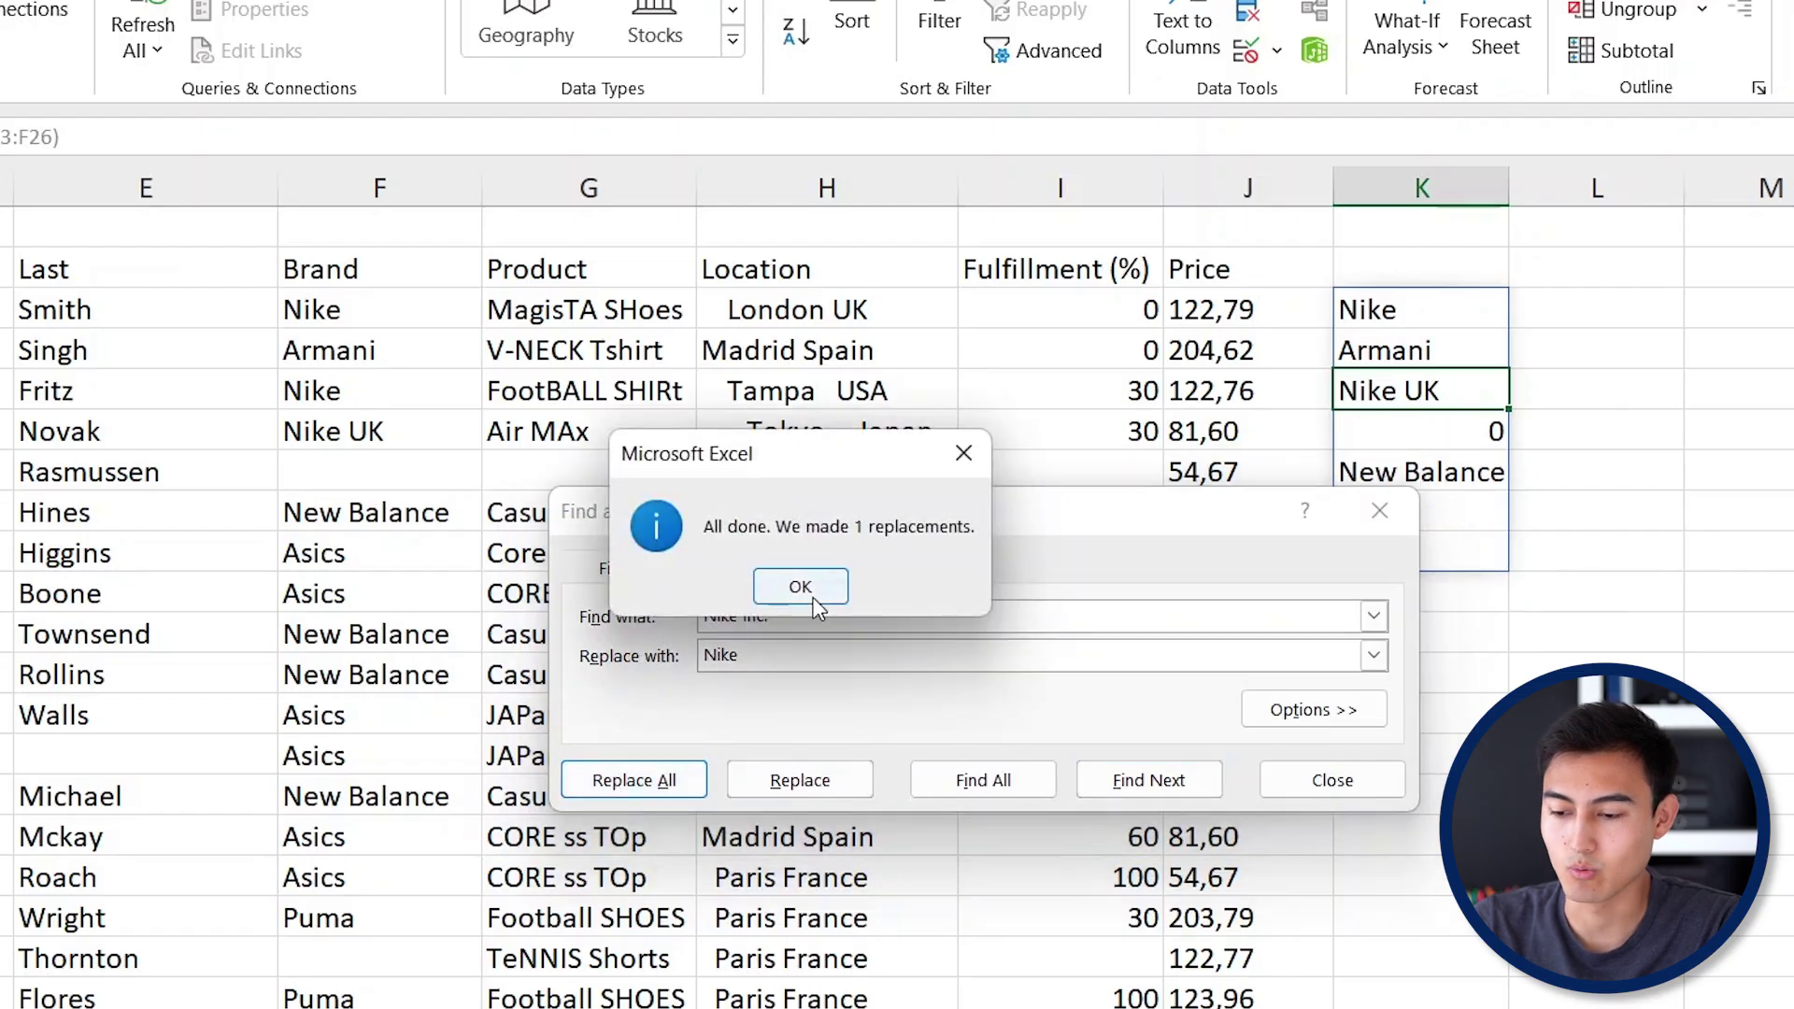
pyautogui.click(809, 594)
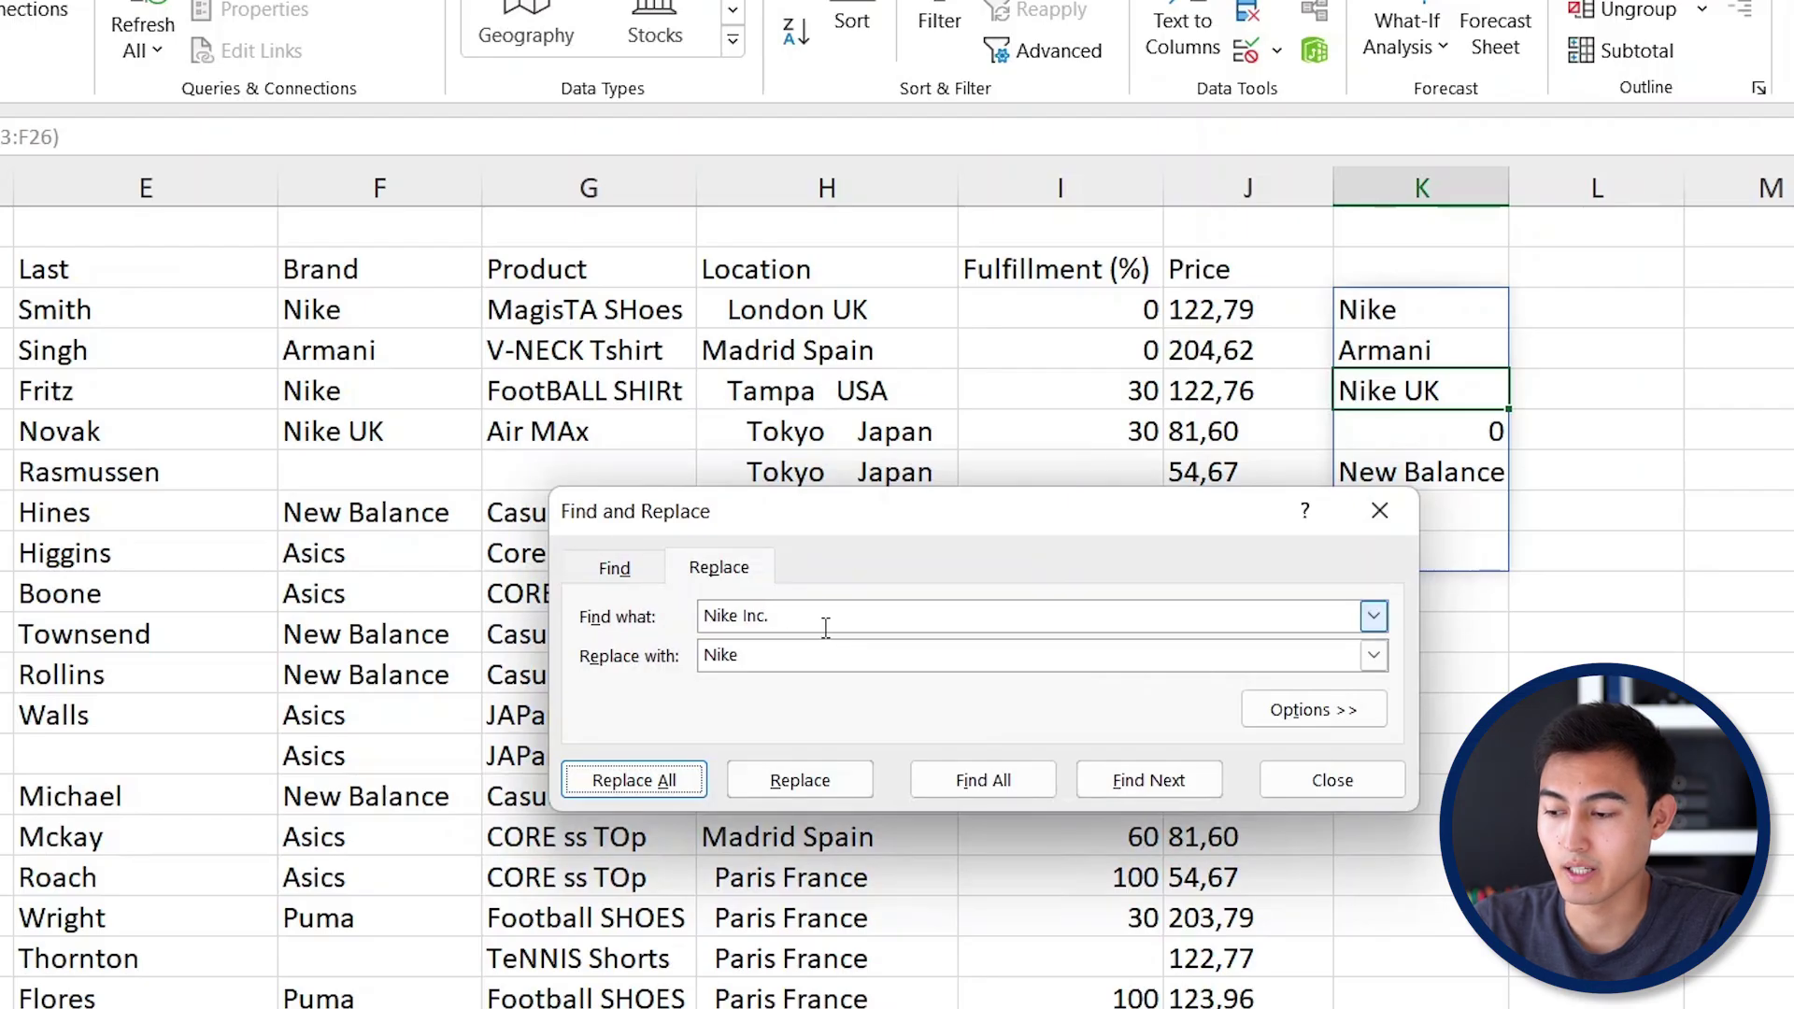
# Replace every "Nike UK" with "Nike" and close Find and Replace.
pyautogui.click(826, 627)
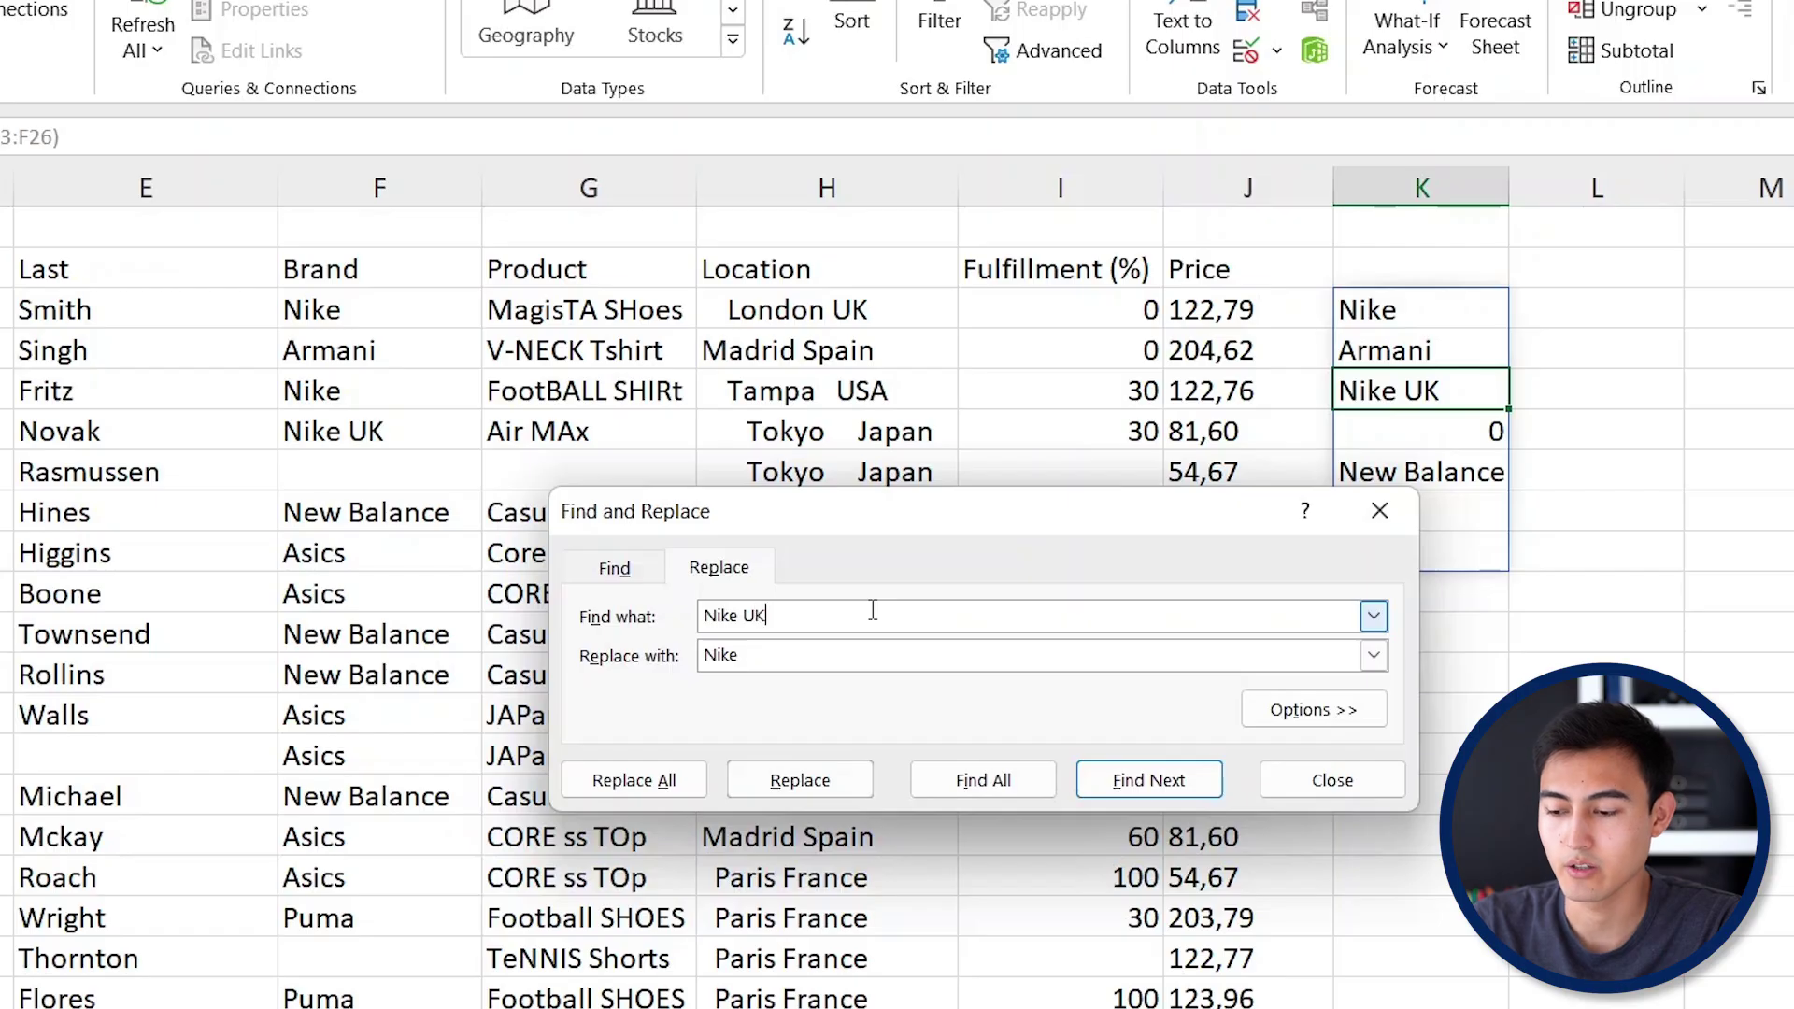
pyautogui.click(624, 788)
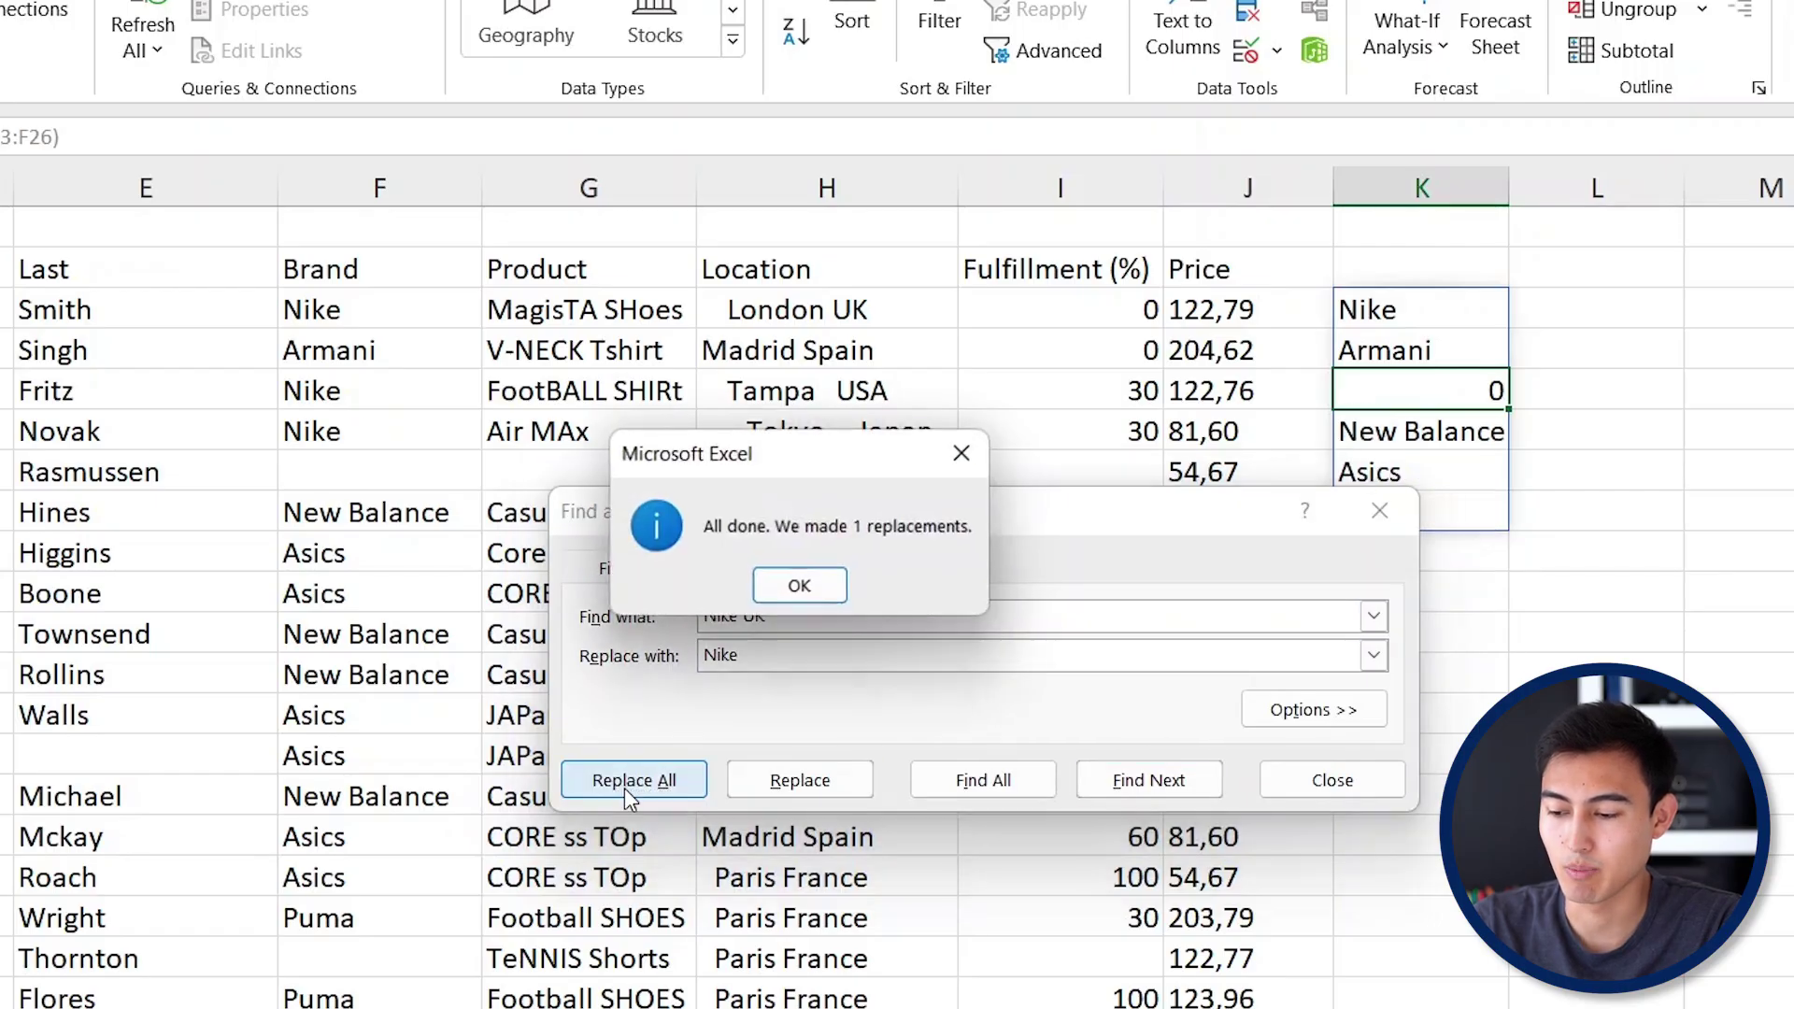
pyautogui.click(795, 595)
pyautogui.click(1389, 785)
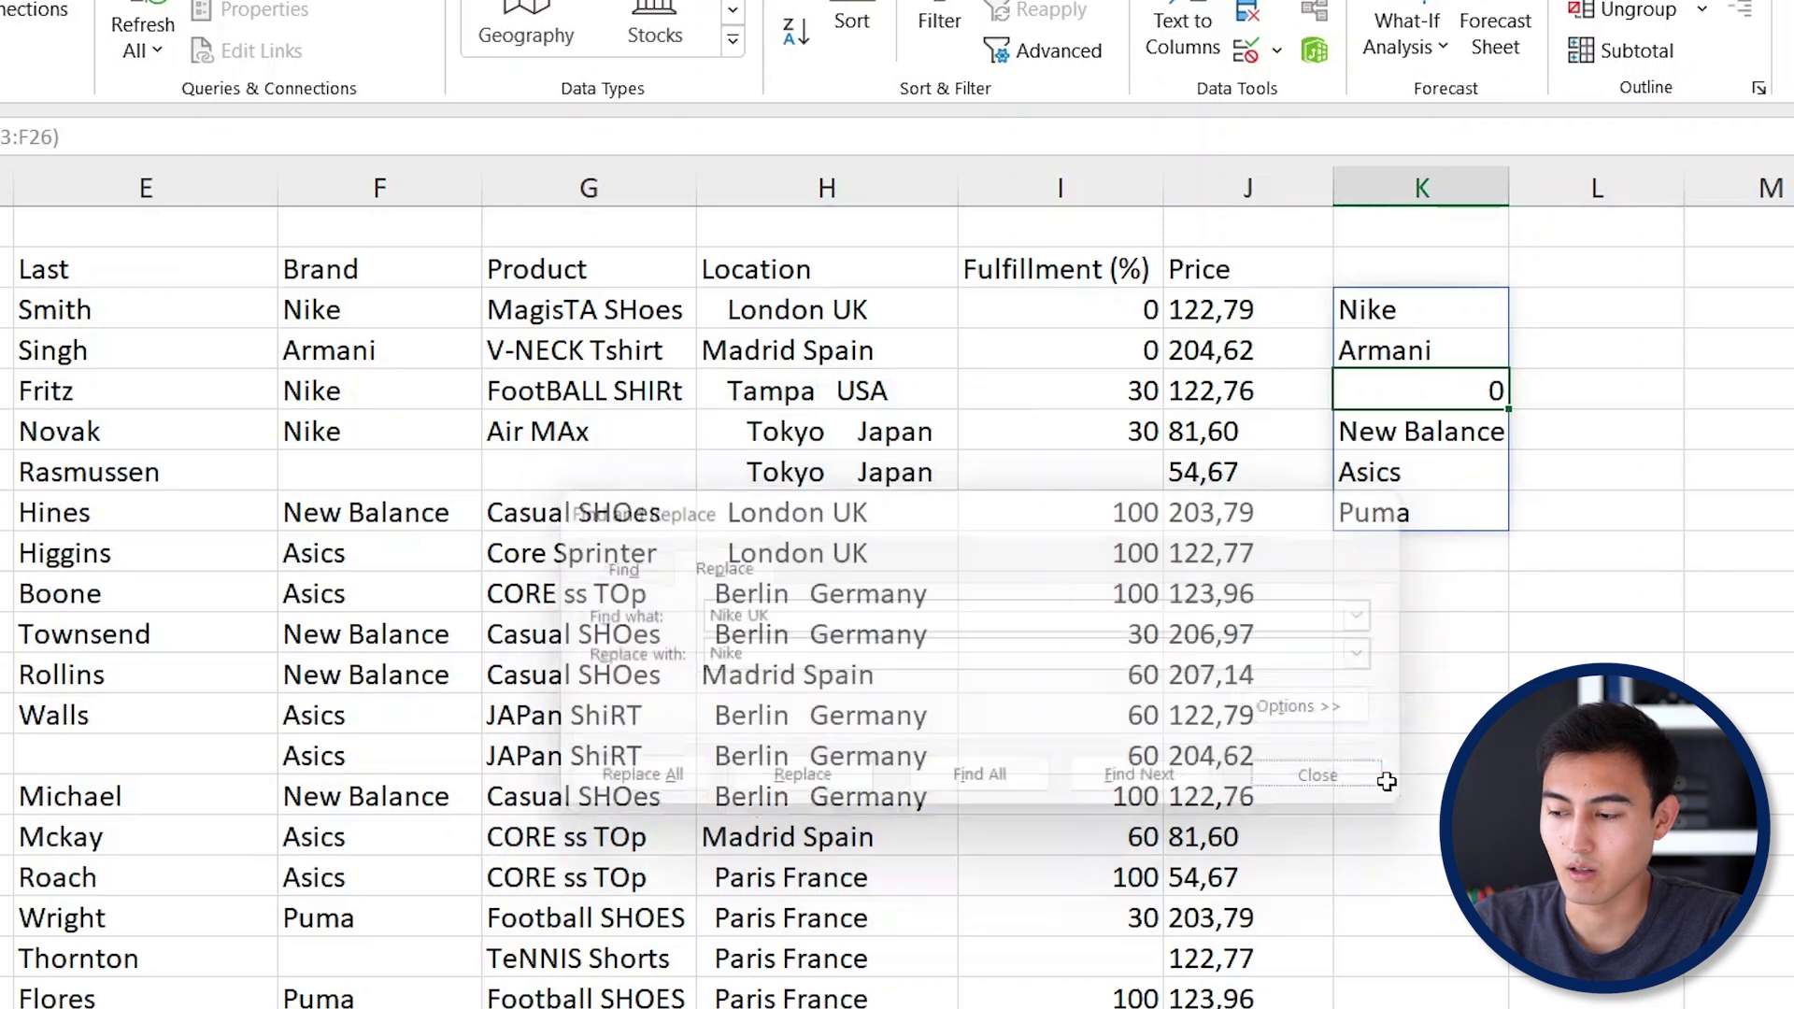
# Delete the helper list of unique brands starting in cell K3.
pyautogui.click(1410, 297)
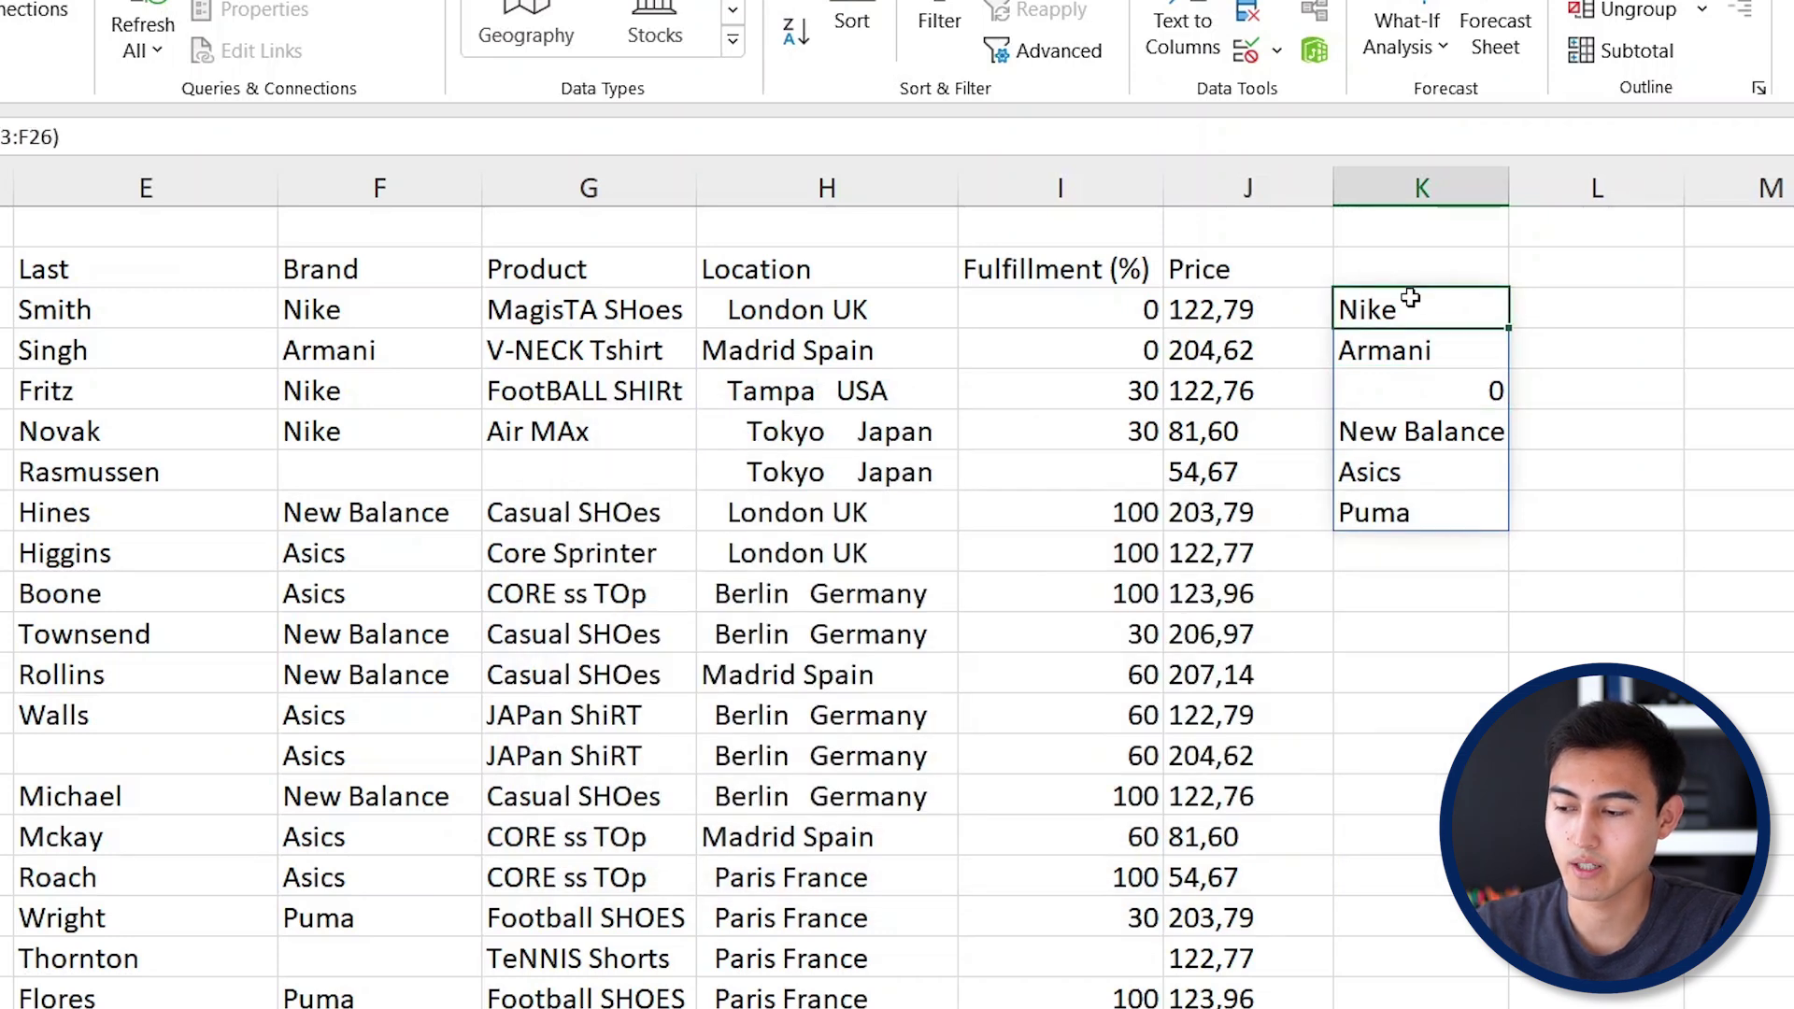
pyautogui.hotkey('ctrl', 'shift', 'Down')
pyautogui.press('Delete')
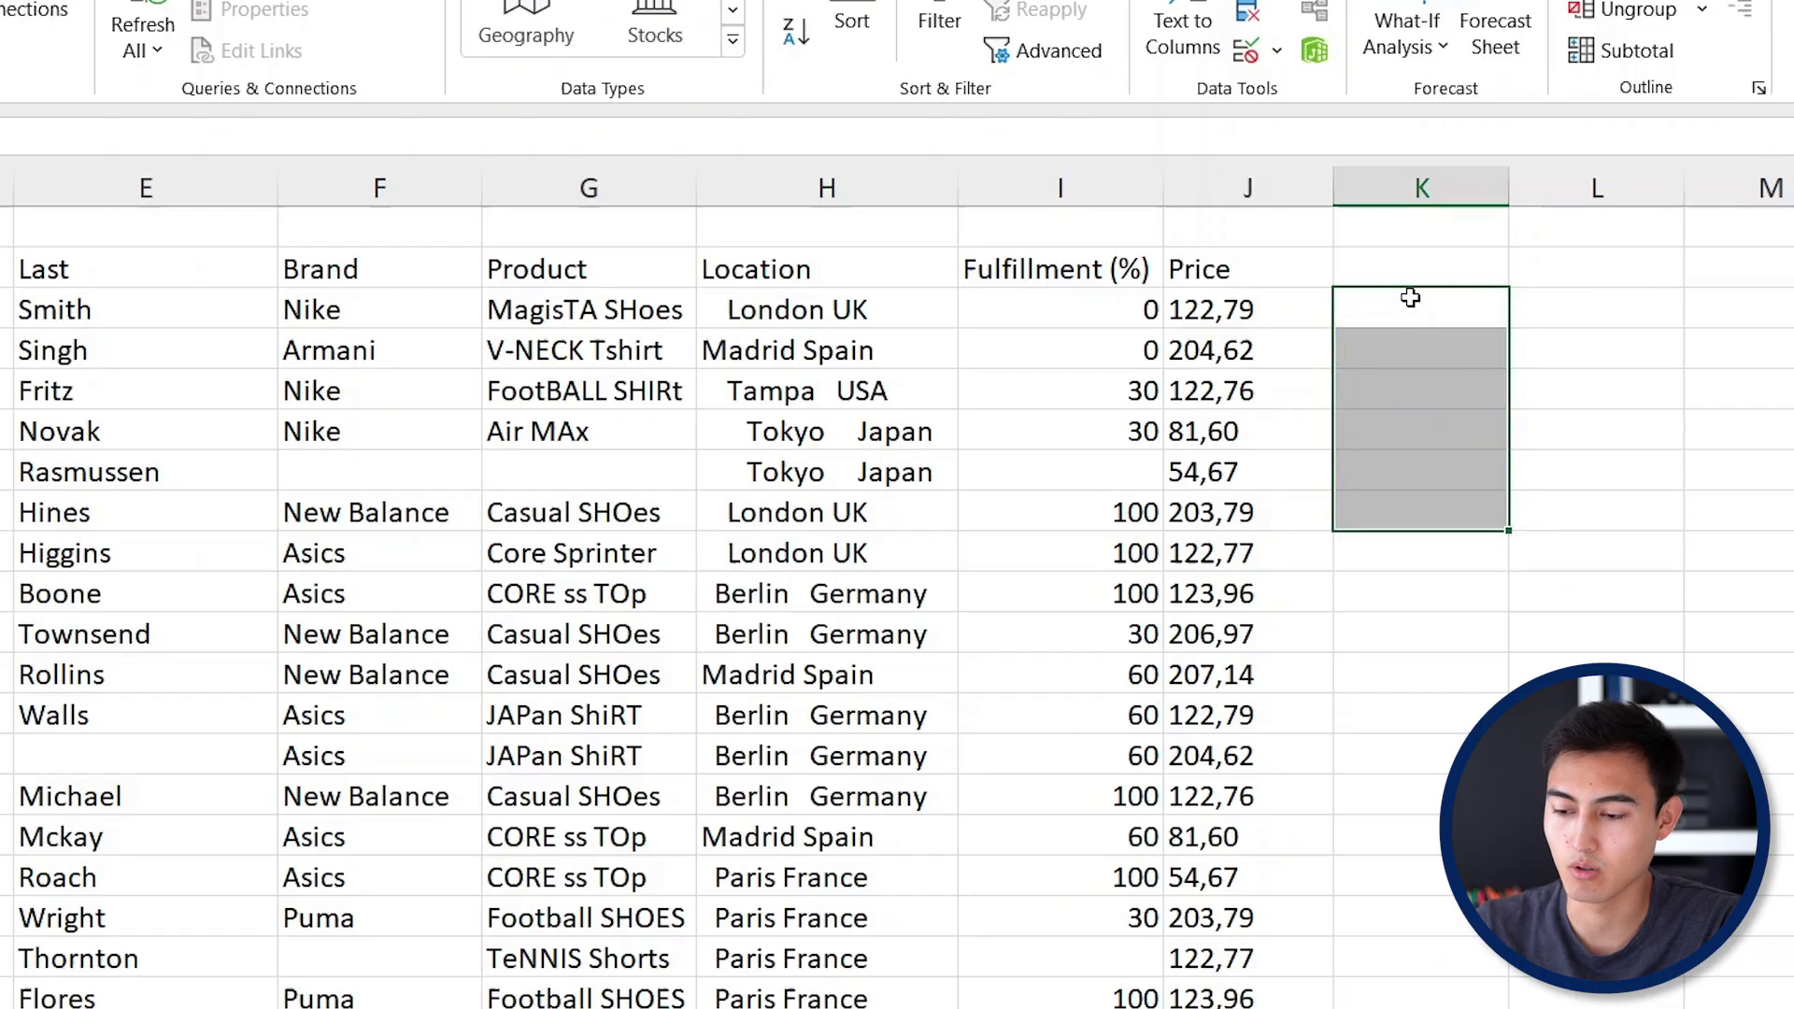
# Examine the entries down the Brand column to check that the brand names are consistent.
pyautogui.press('Left')
pyautogui.press('Left')
pyautogui.press('Left')
pyautogui.press('Left')
pyautogui.press('Left')
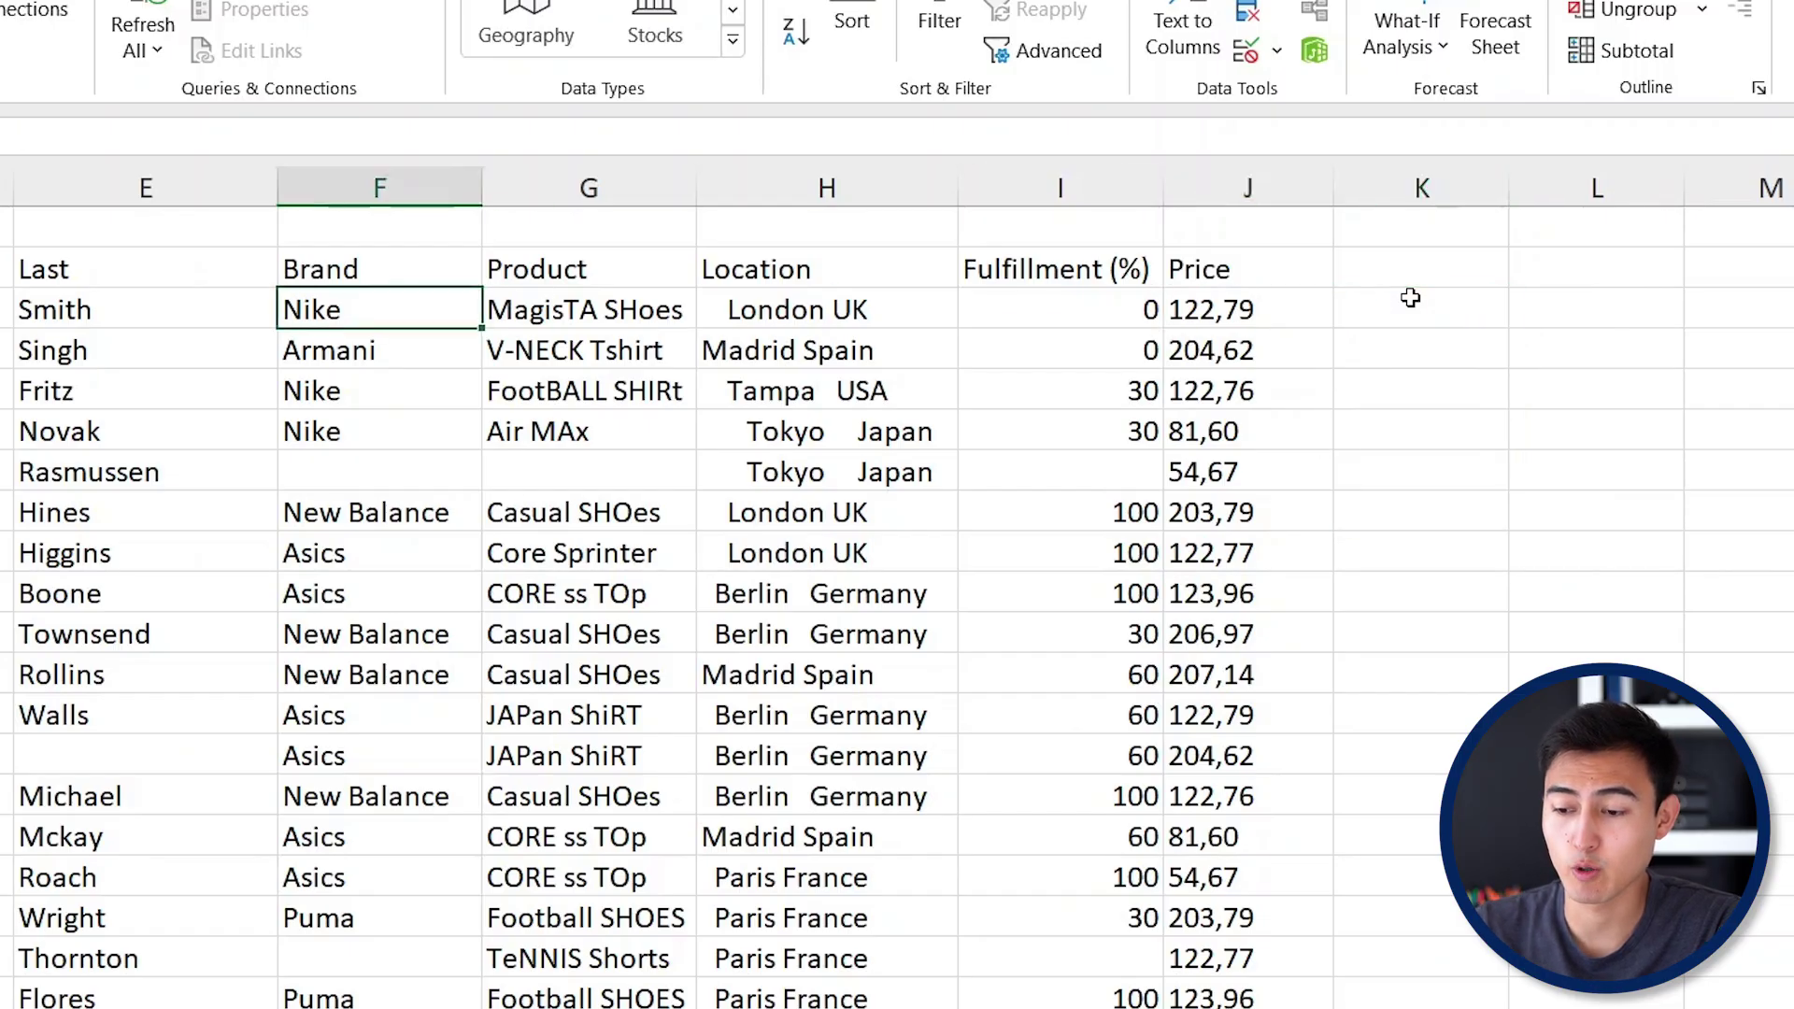
pyautogui.press('Down')
pyautogui.press('Down')
pyautogui.press('Down')
pyautogui.press('Down')
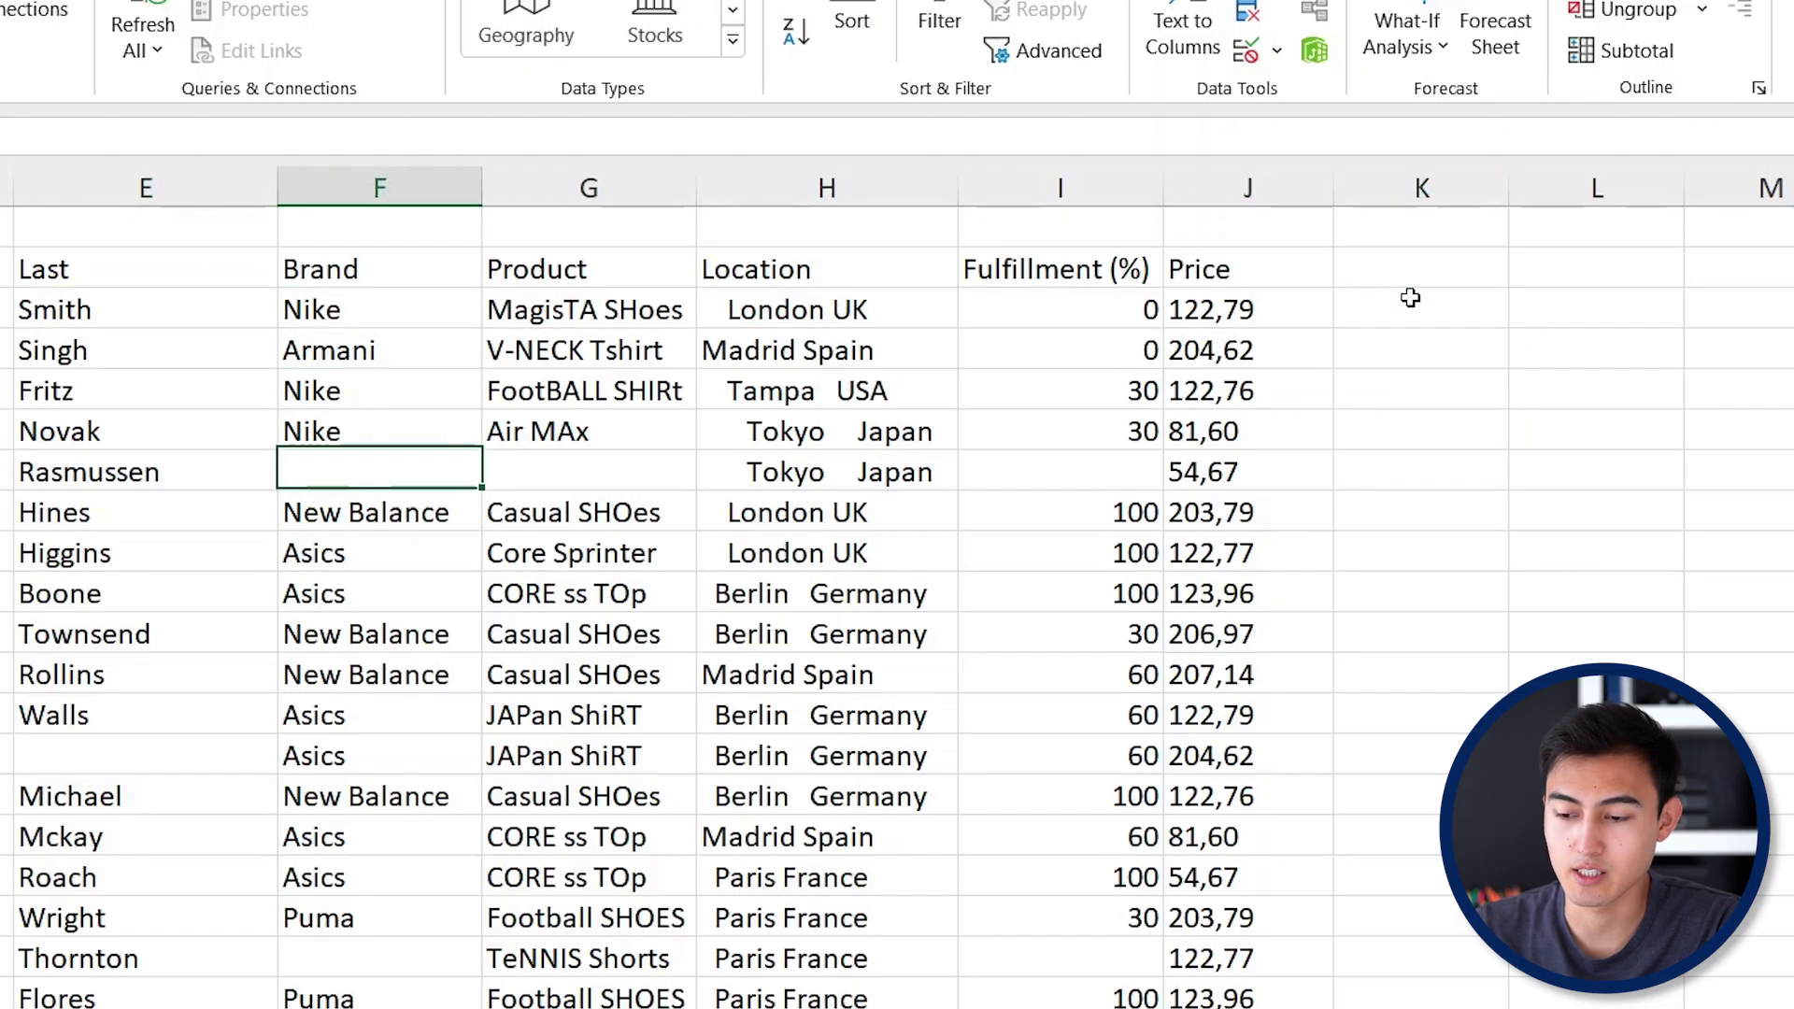
pyautogui.press('Up')
pyautogui.press('Up')
pyautogui.press('Up')
pyautogui.press('Down')
pyautogui.press('Down')
pyautogui.press('Down')
pyautogui.press('Down')
pyautogui.press('Down')
pyautogui.press('Down')
pyautogui.press('Down')
pyautogui.press('Down')
pyautogui.press('Down')
pyautogui.press('Down')
pyautogui.press('Down')
pyautogui.press('Down')
pyautogui.press('Down')
pyautogui.press('Down')
pyautogui.press('Down')
pyautogui.press('Down')
pyautogui.press('Down')
pyautogui.press('Down')
pyautogui.press('Down')
pyautogui.press('Down')
pyautogui.press('Down')
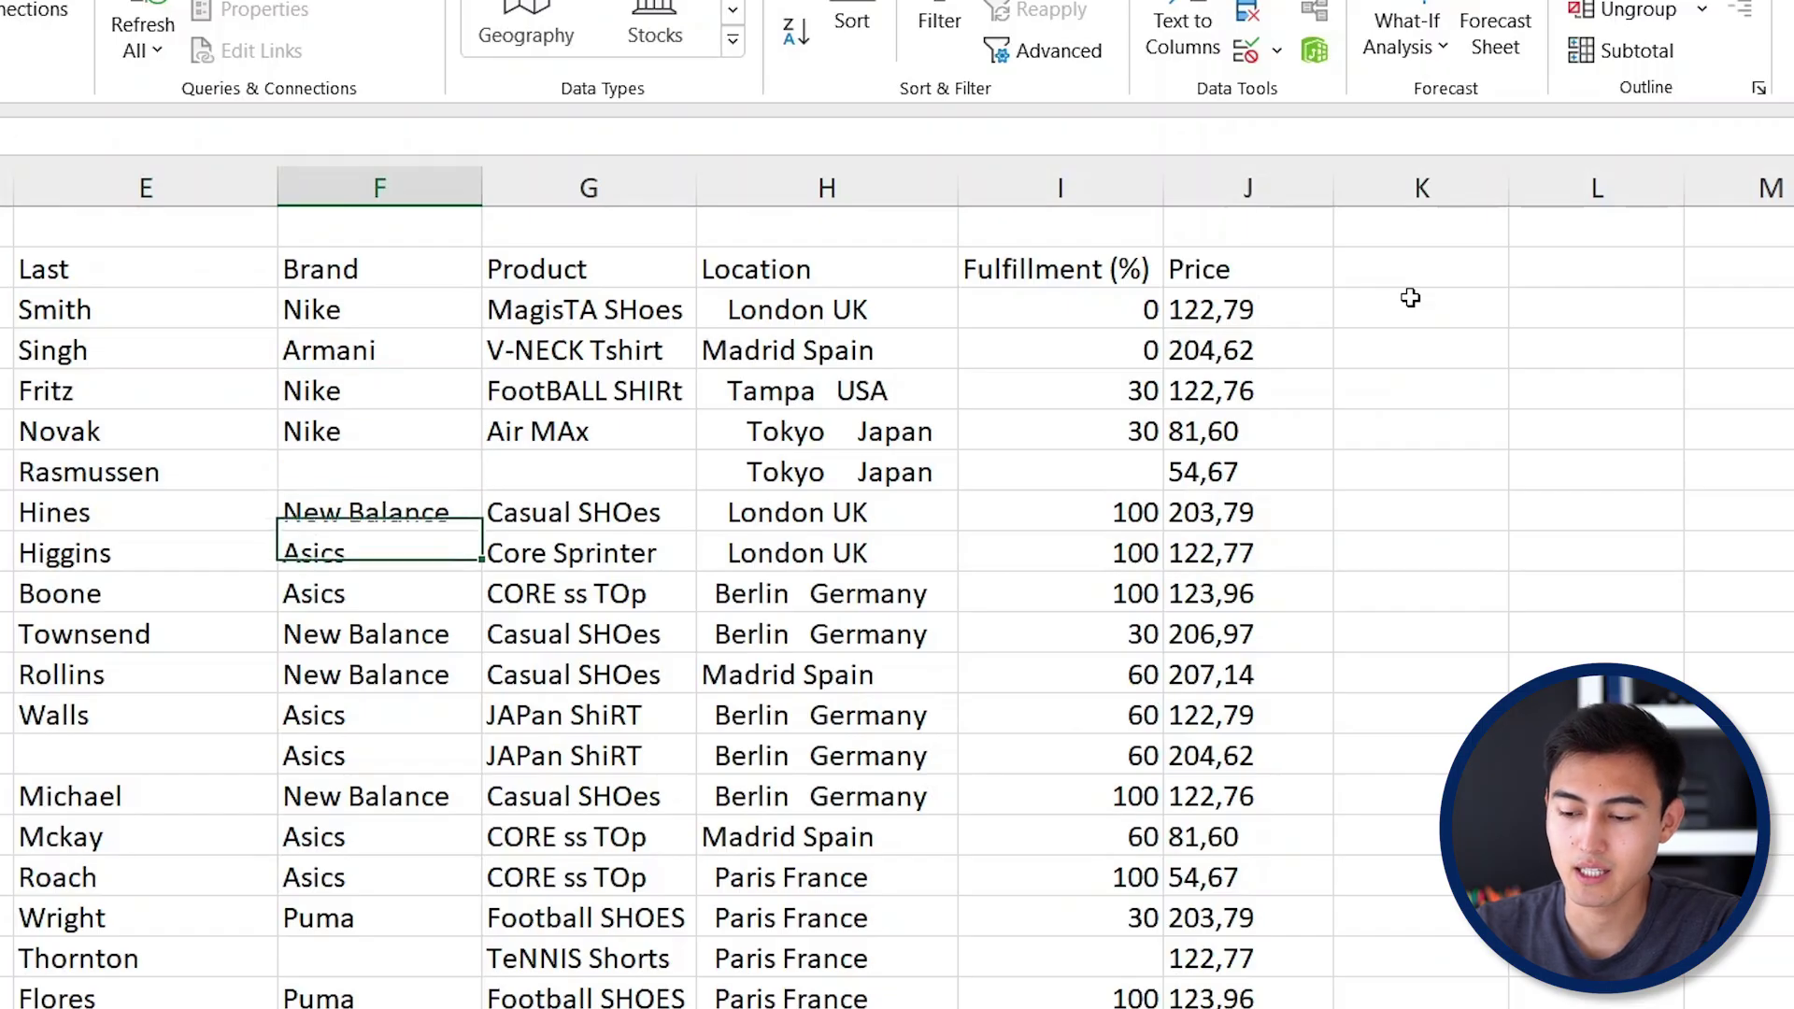
pyautogui.press('Up')
pyautogui.press('Up')
pyautogui.press('Up')
pyautogui.press('Up')
pyautogui.press('Up')
pyautogui.press('Up')
pyautogui.press('Up')
pyautogui.press('Up')
pyautogui.press('Up')
pyautogui.press('Up')
pyautogui.press('Up')
pyautogui.press('Up')
pyautogui.press('Up')
pyautogui.press('Up')
pyautogui.press('Up')
pyautogui.press('Up')
pyautogui.press('Up')
pyautogui.press('Up')
pyautogui.press('Up')
pyautogui.press('Up')
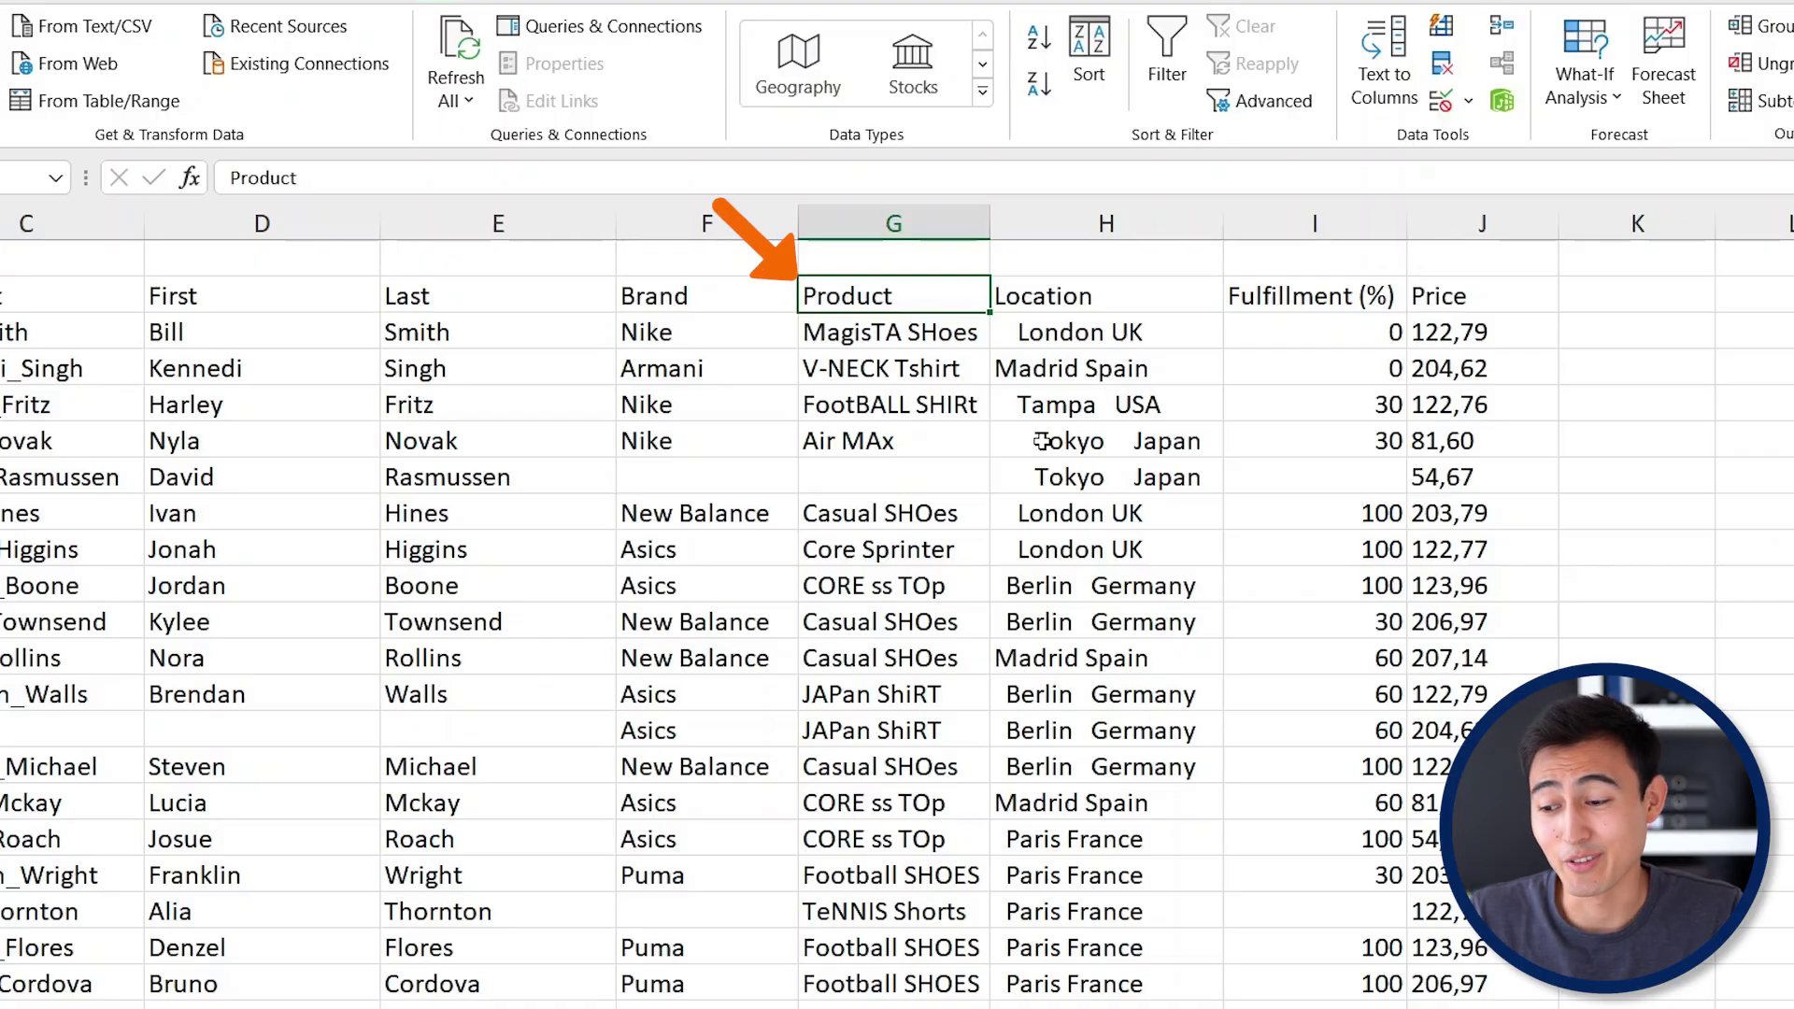
# Examine the capitalization of the product names in the Product column.
pyautogui.press('Down')
pyautogui.press('Down')
pyautogui.press('Up')
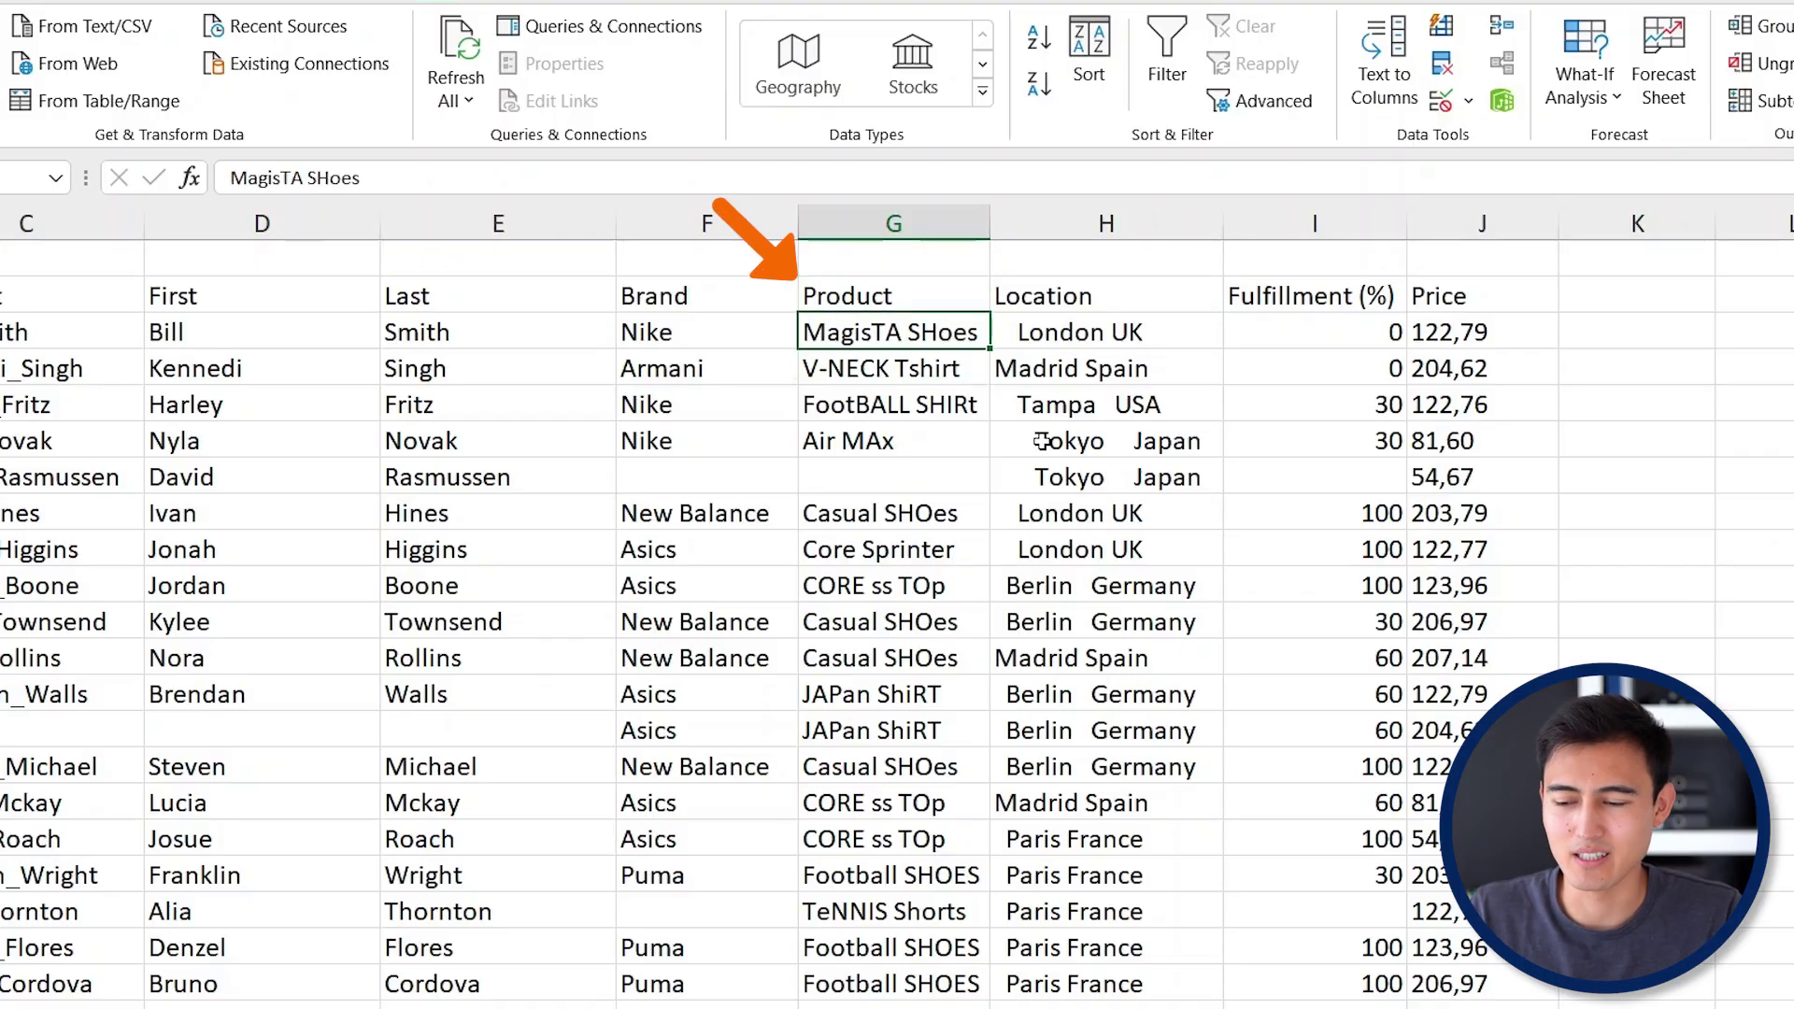
pyautogui.press('Down')
pyautogui.press('Down')
pyautogui.press('Down')
pyautogui.press('Down')
pyautogui.press('Down')
pyautogui.press('Down')
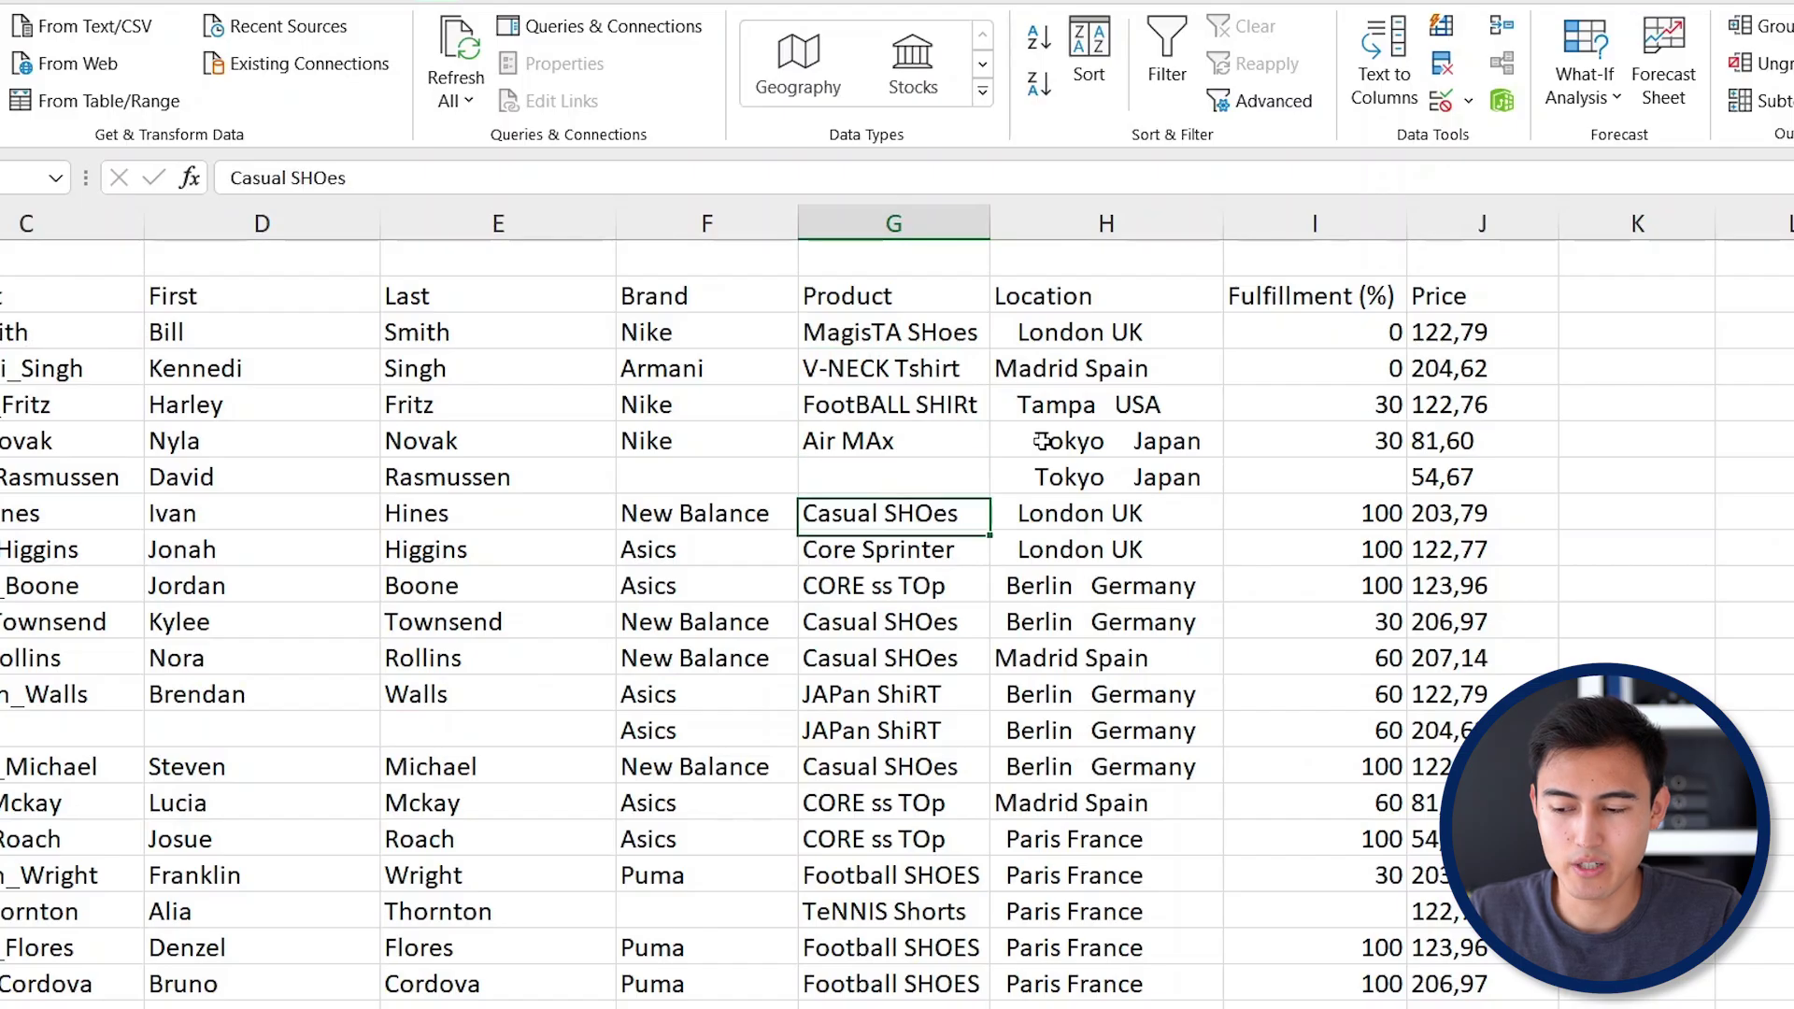
pyautogui.press('Up')
pyautogui.press('Up')
pyautogui.press('Up')
pyautogui.press('Up')
pyautogui.press('Up')
pyautogui.press('Up')
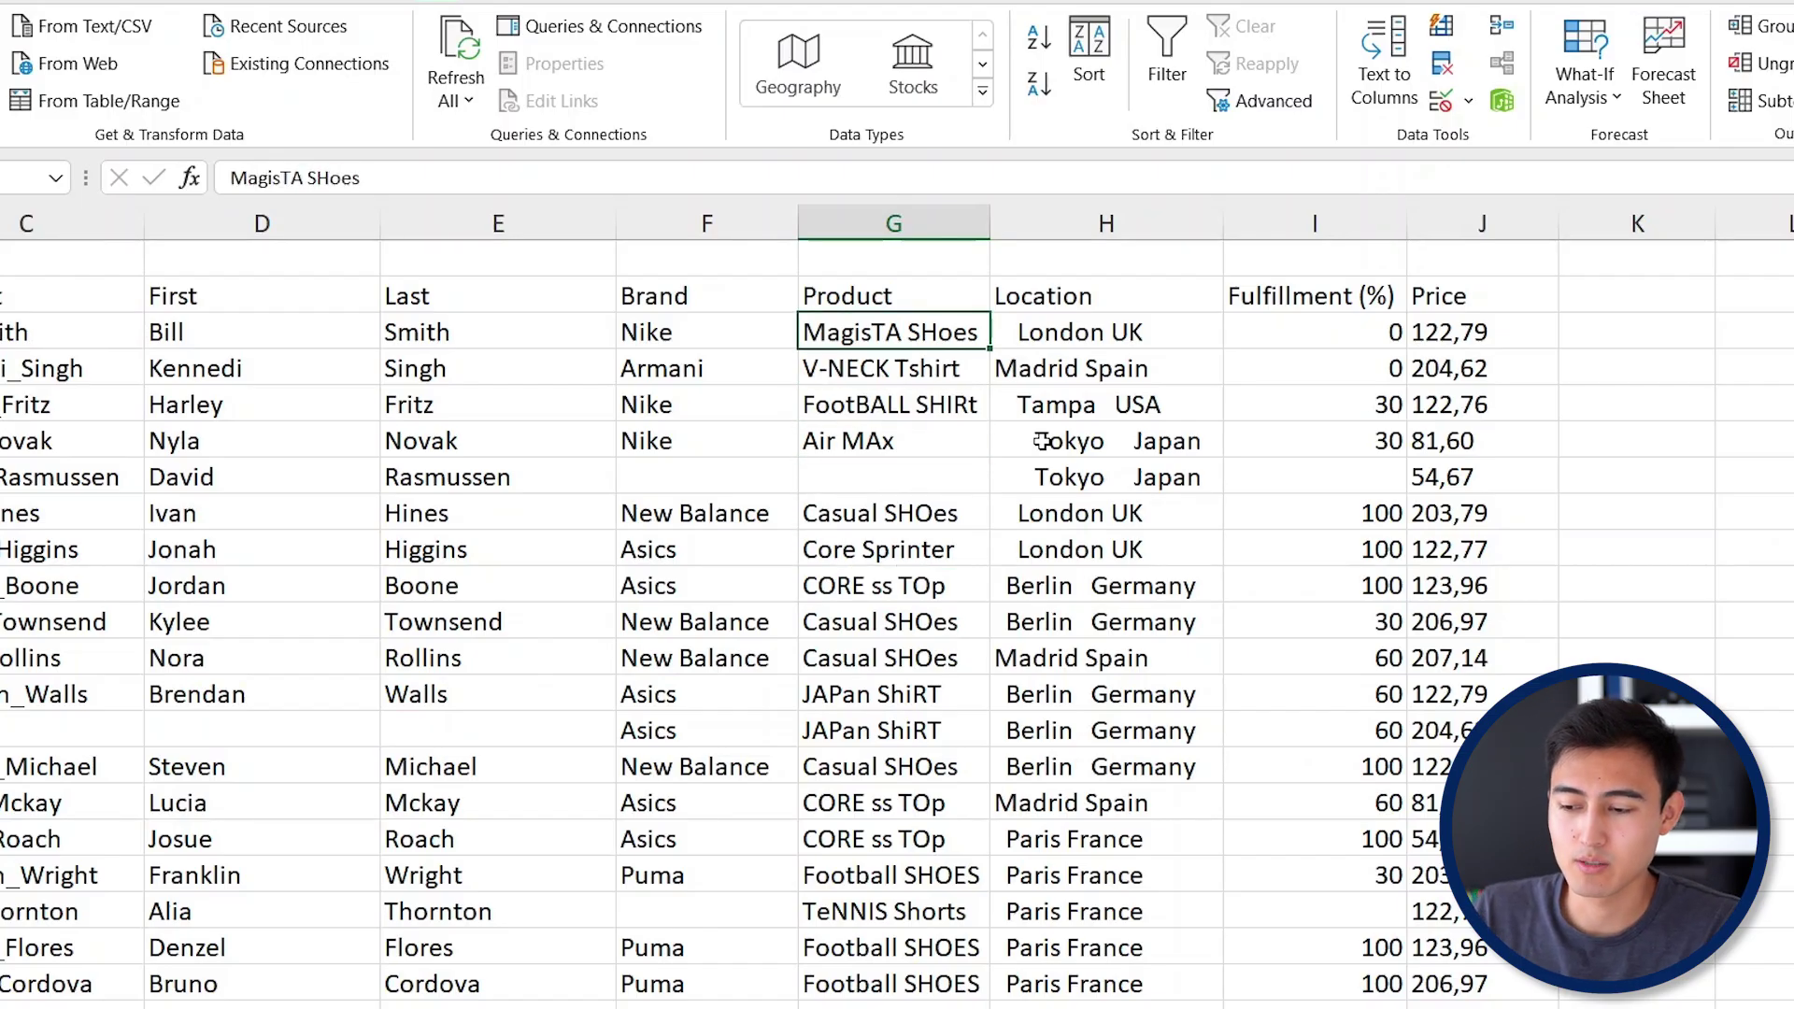
# Insert a new column between Product and Location and give it the header "Product Clean" in H2.
pyautogui.press('Right')
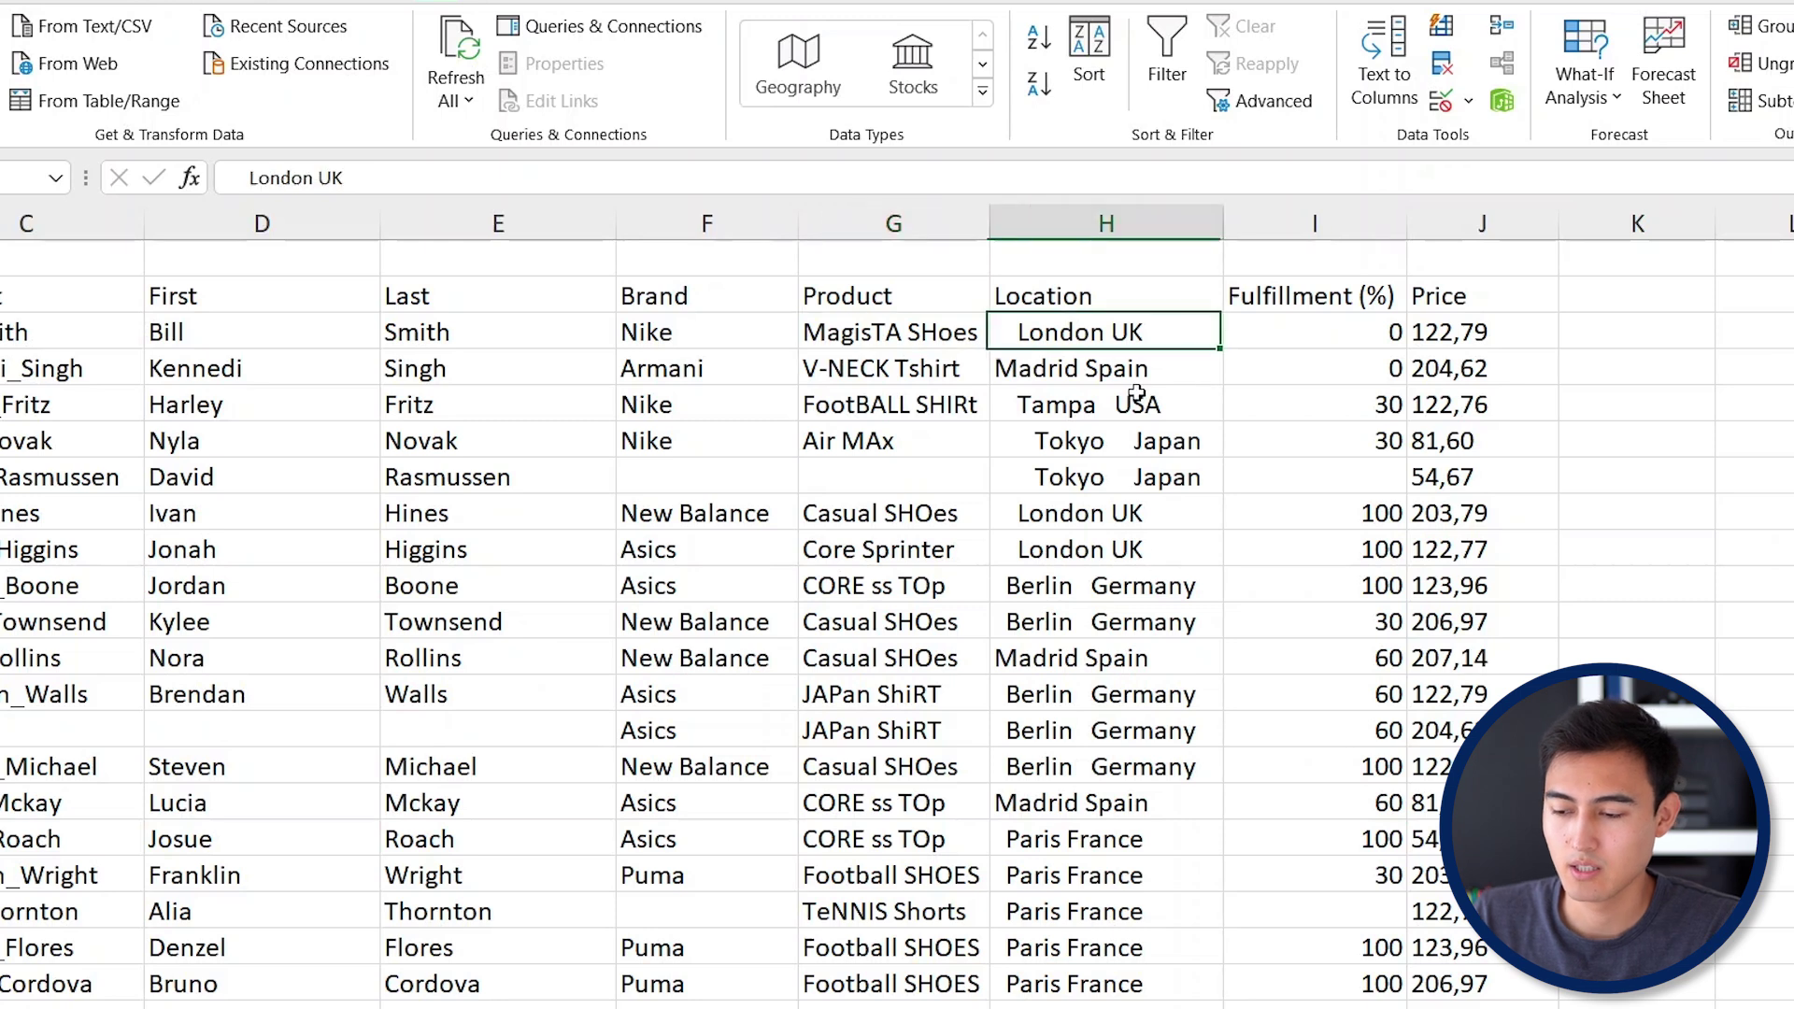
pyautogui.hotkey('ctrl', 'space')
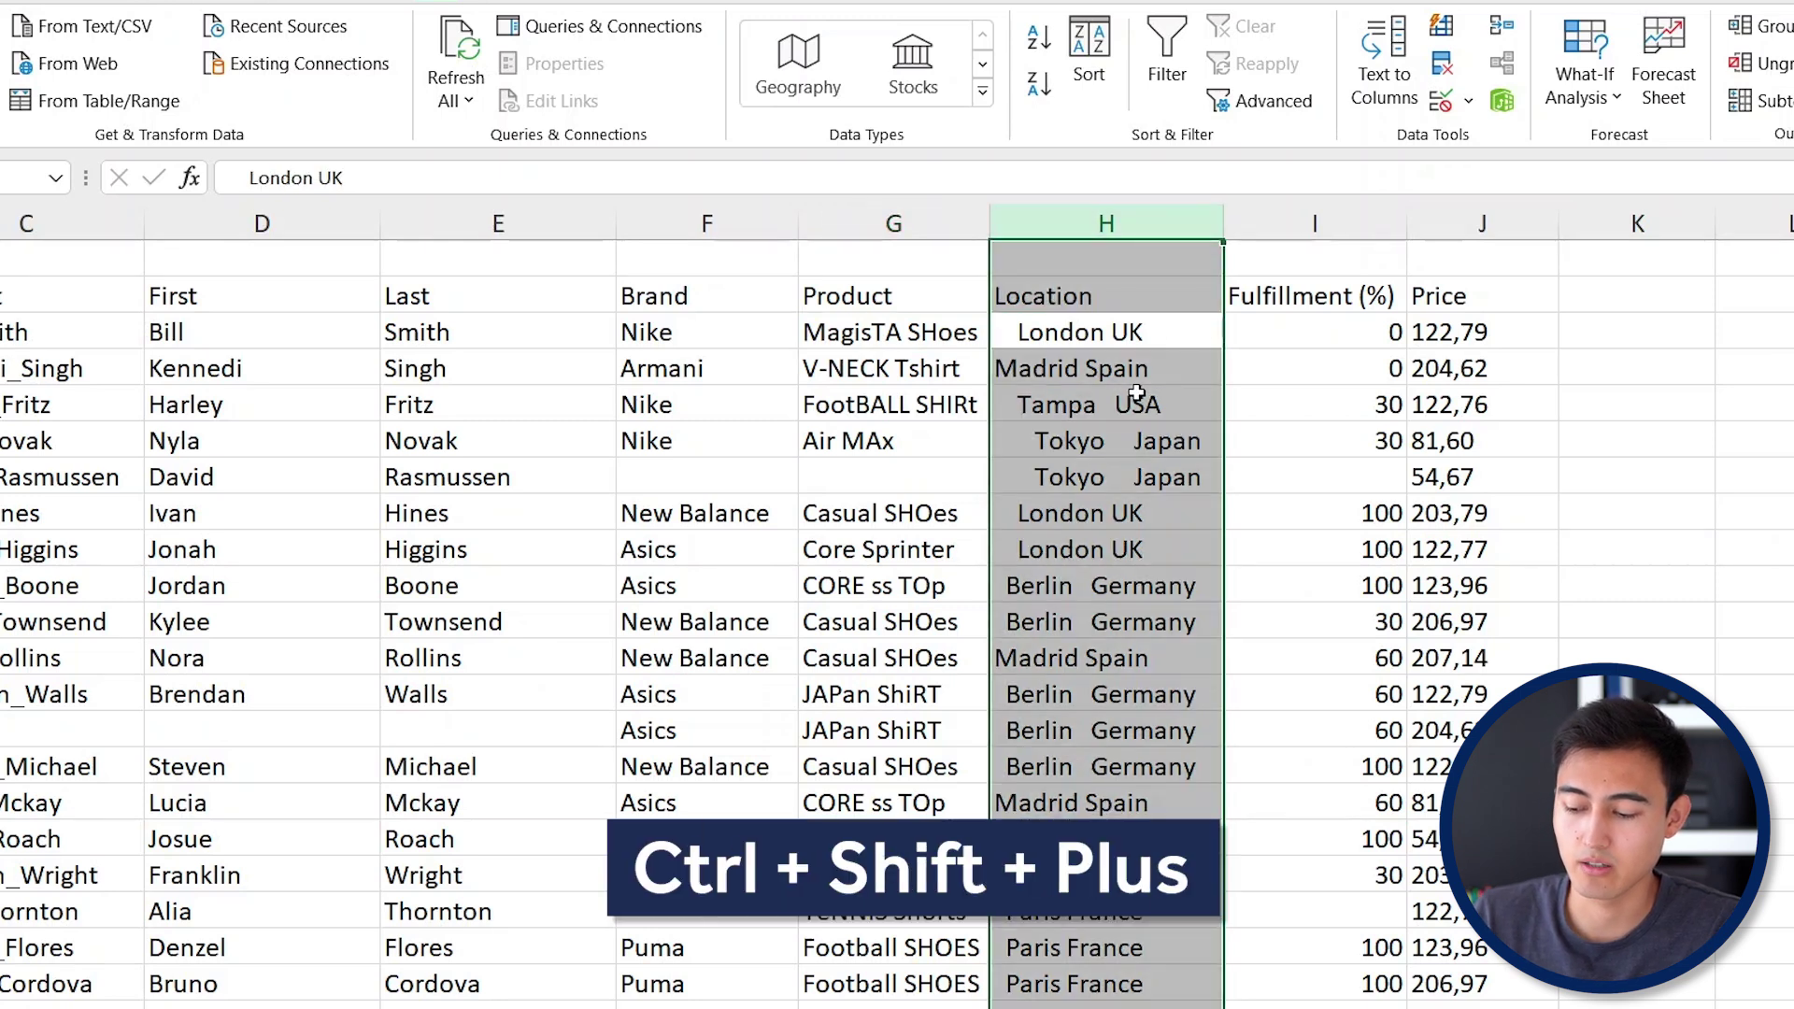
pyautogui.hotkey('ctrl', 'shift', '+')
pyautogui.press('Up')
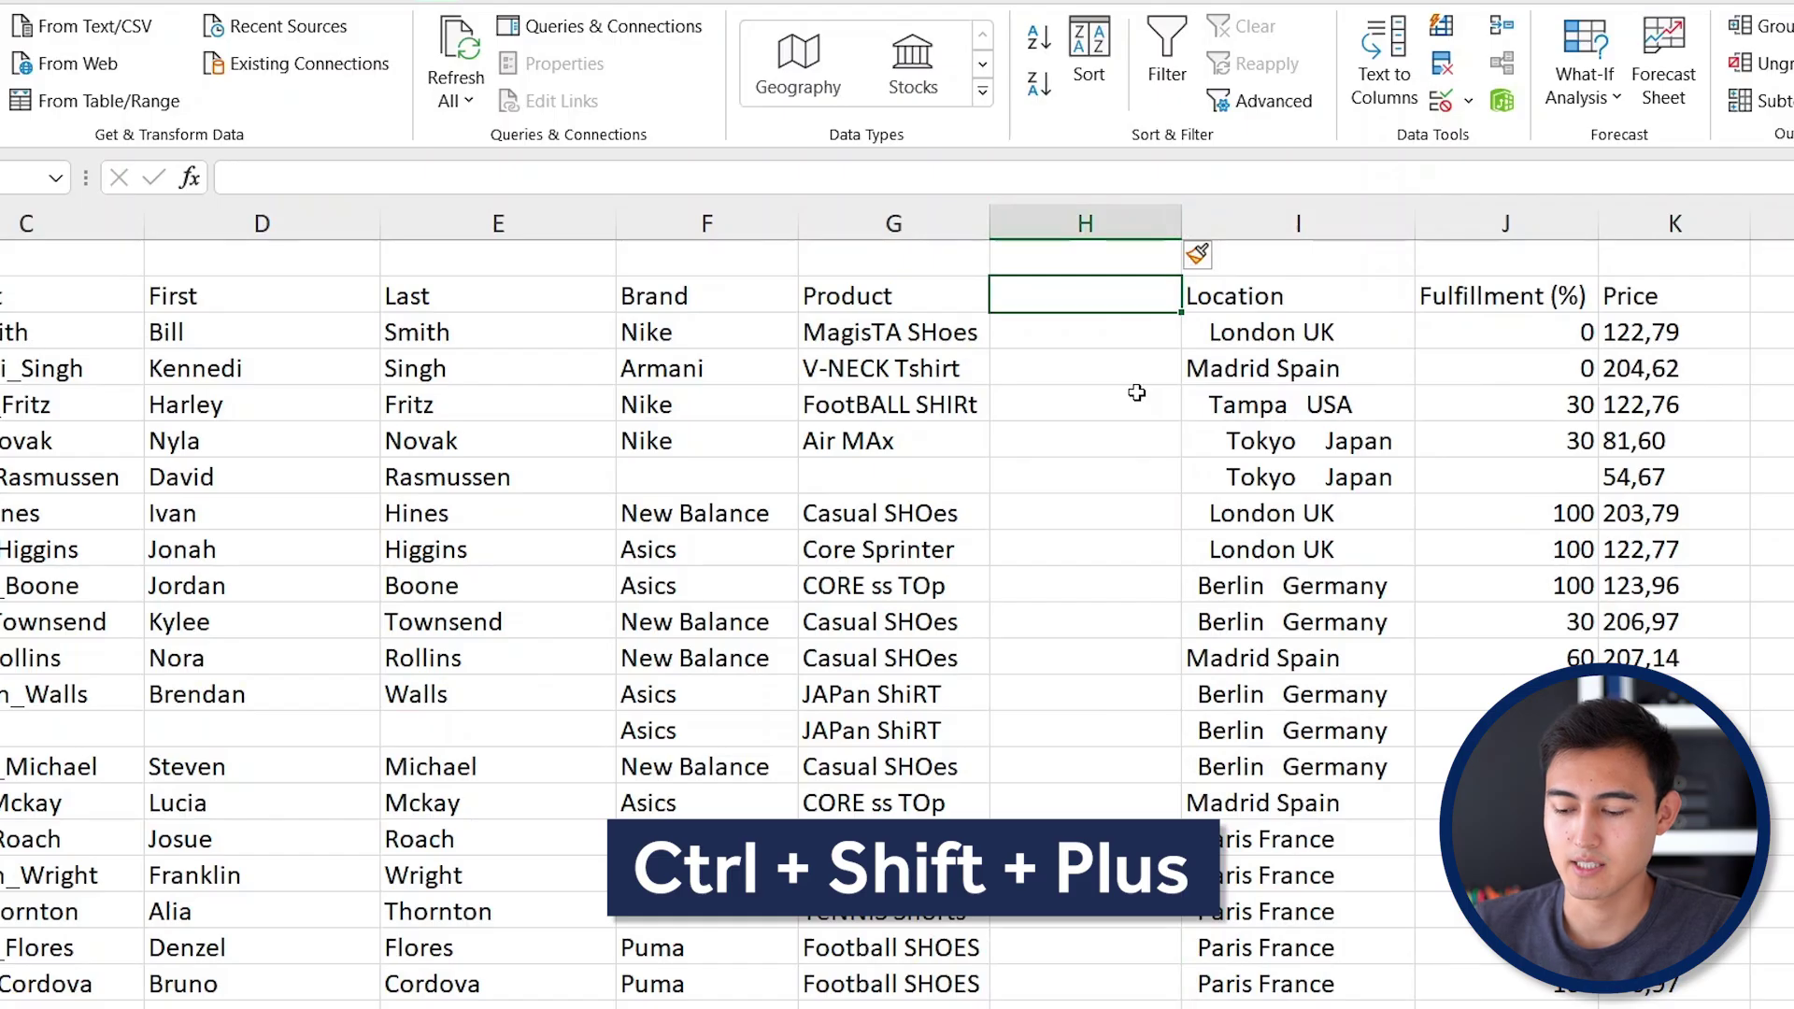
pyautogui.write('Product Cea')
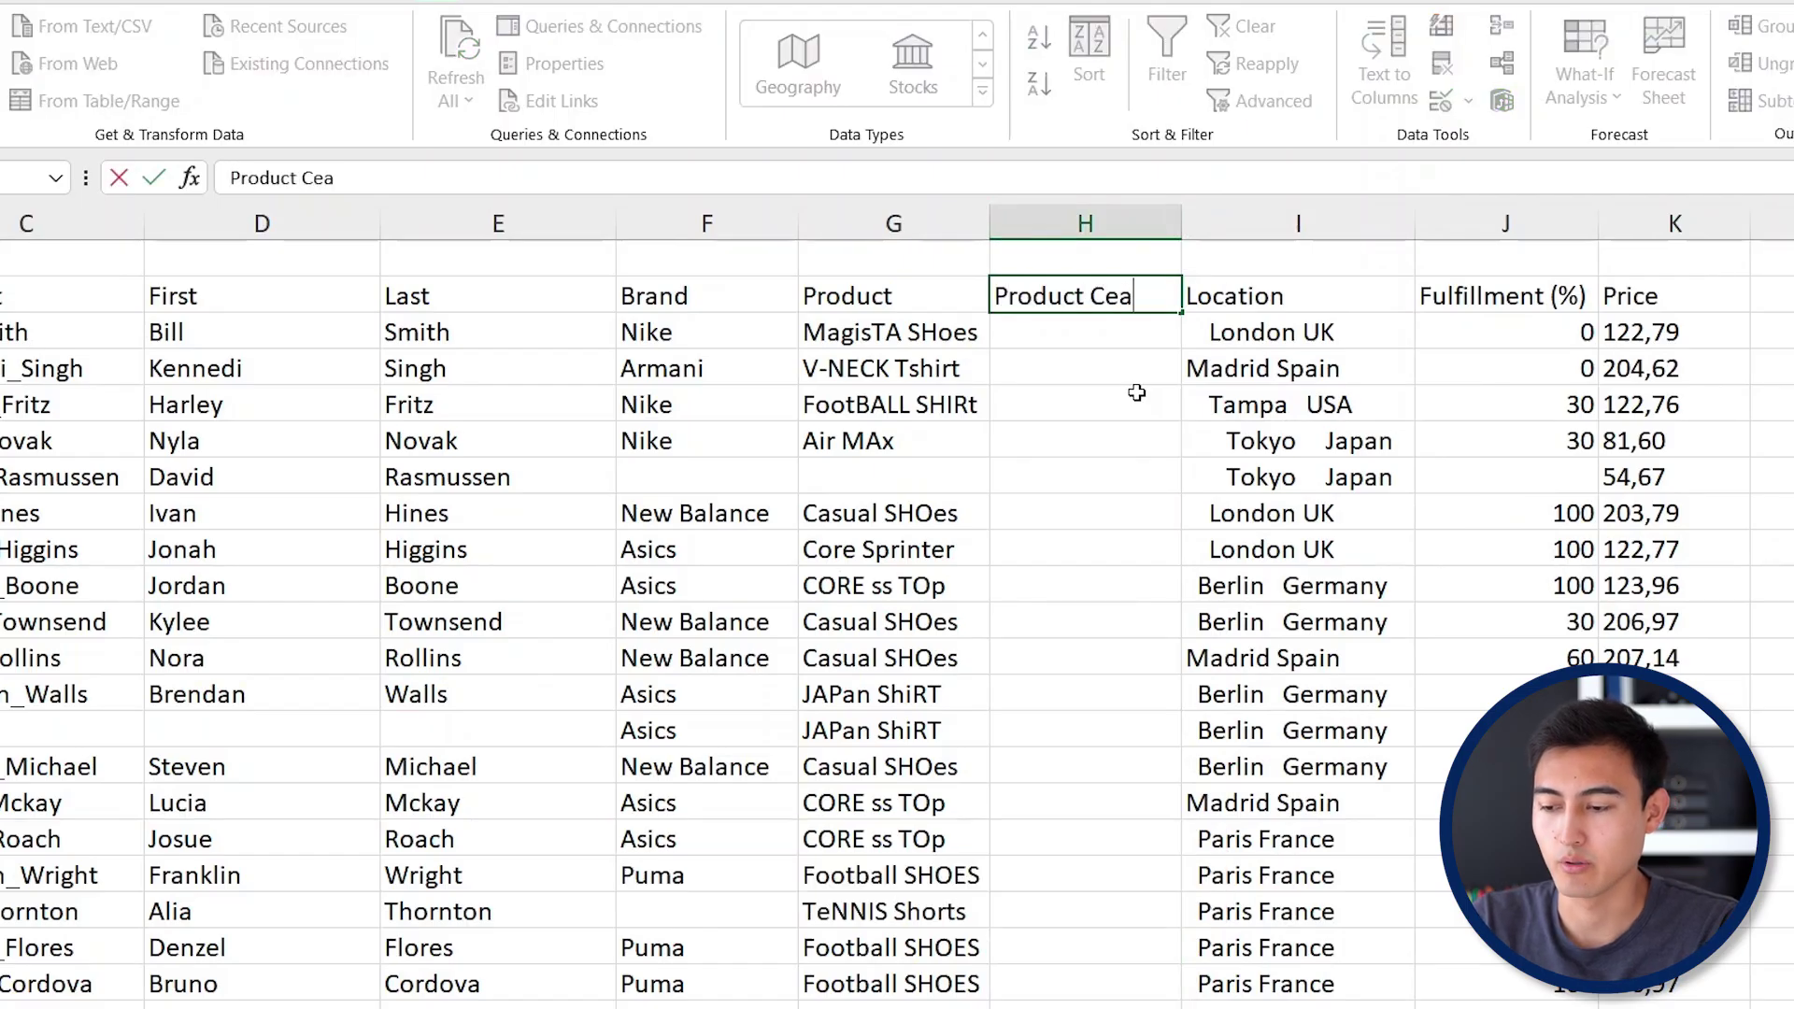
pyautogui.write('l')
pyautogui.press('BackSpace')
pyautogui.press('BackSpace')
pyautogui.press('BackSpace')
pyautogui.write('lean')
pyautogui.press('Return')
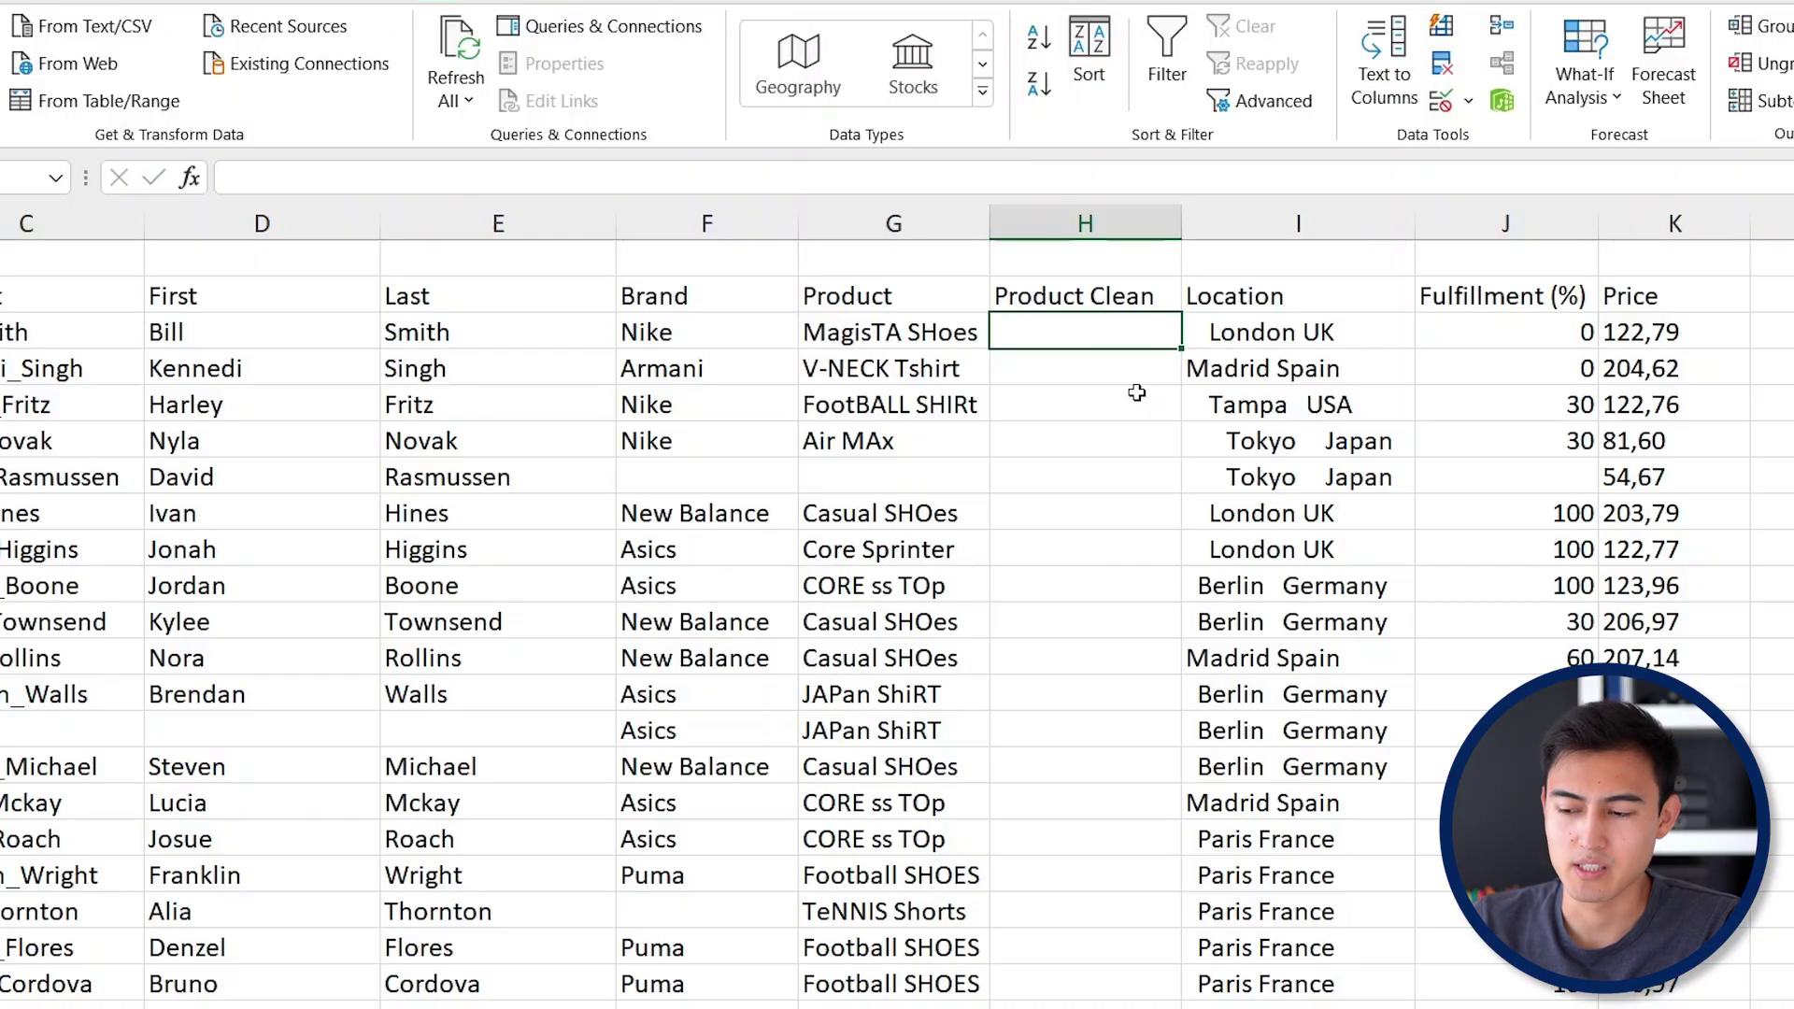
# Enter =PROPER(G3) in cell H3 and fill the formula down the Product Clean column.
pyautogui.write('=')
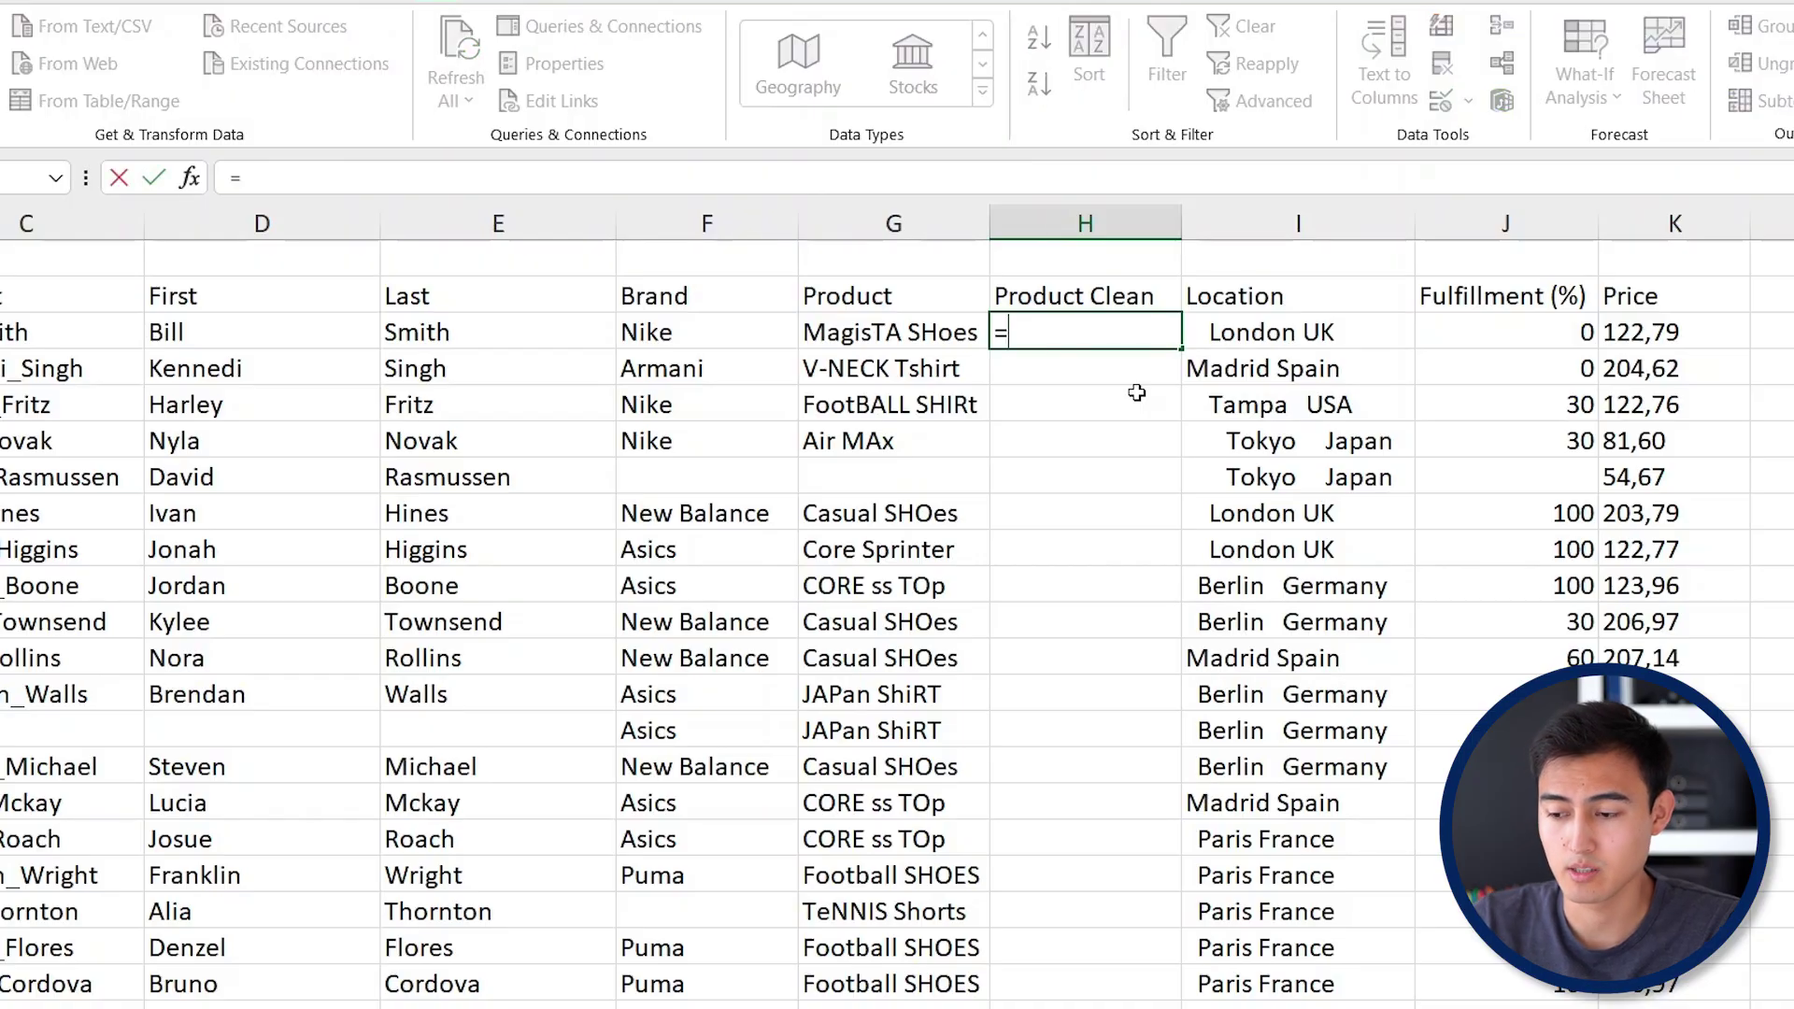
pyautogui.write('prop')
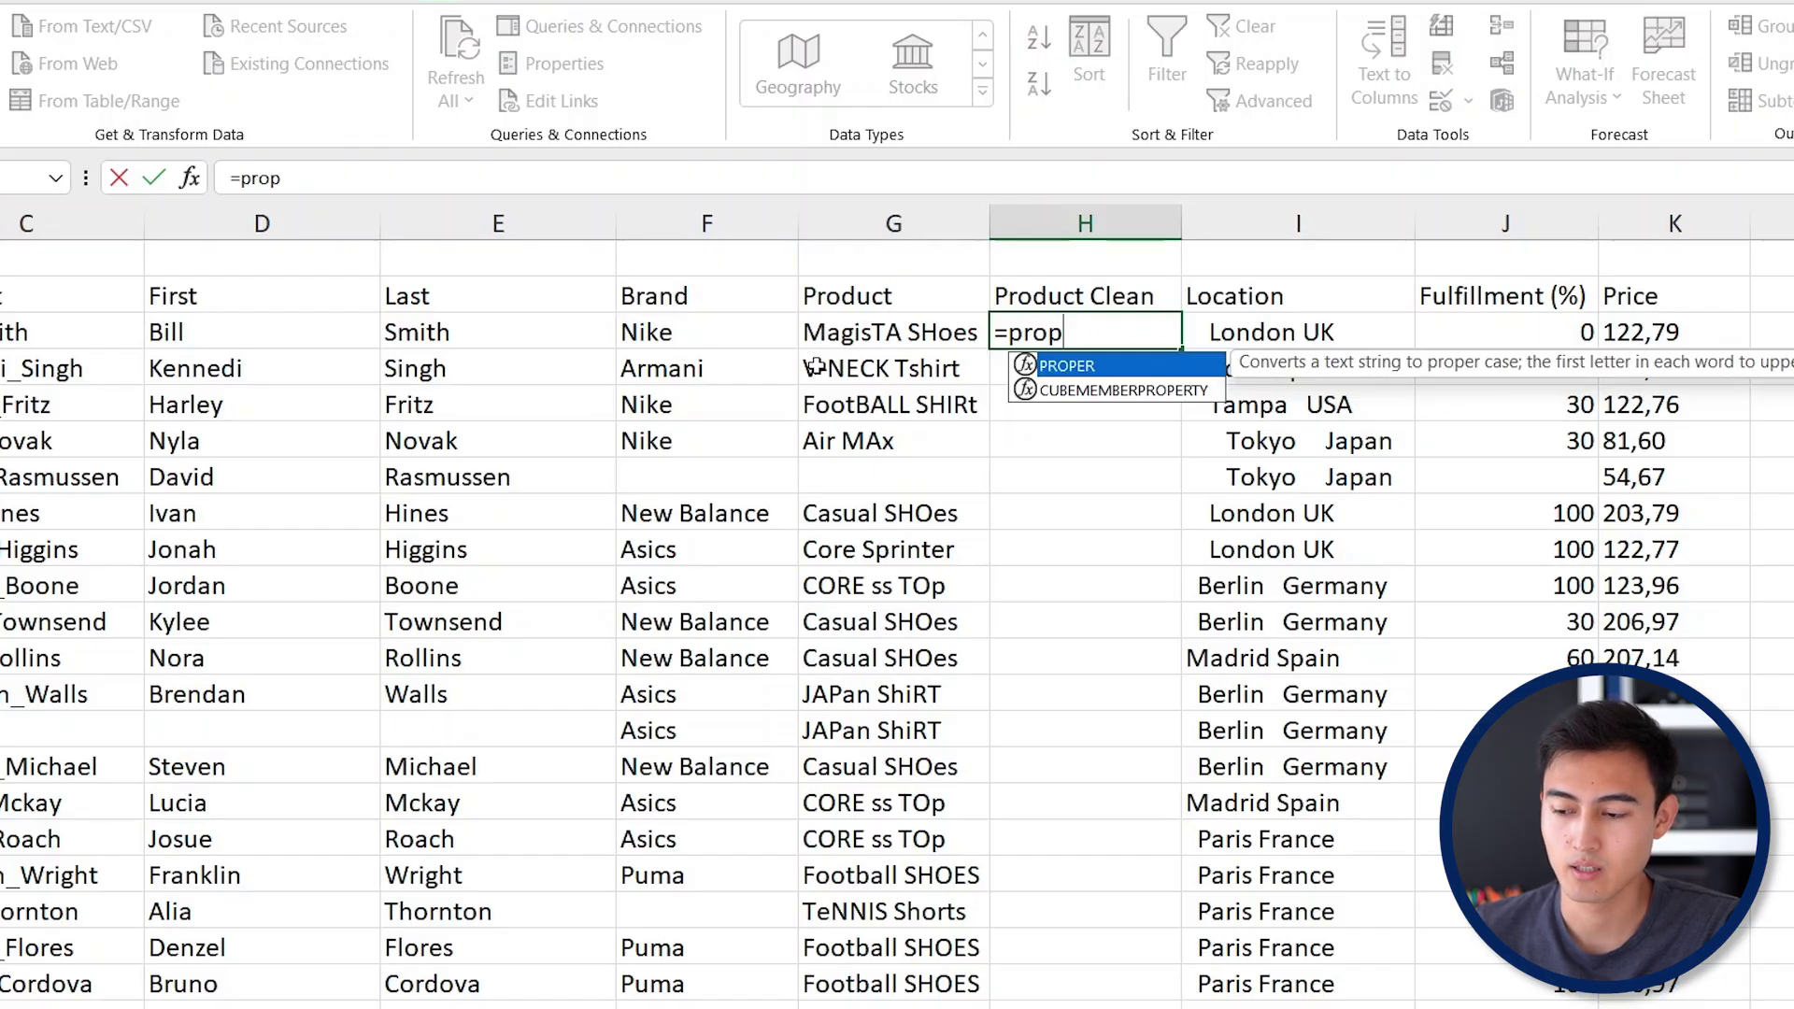
pyautogui.press('Tab')
pyautogui.press('Left')
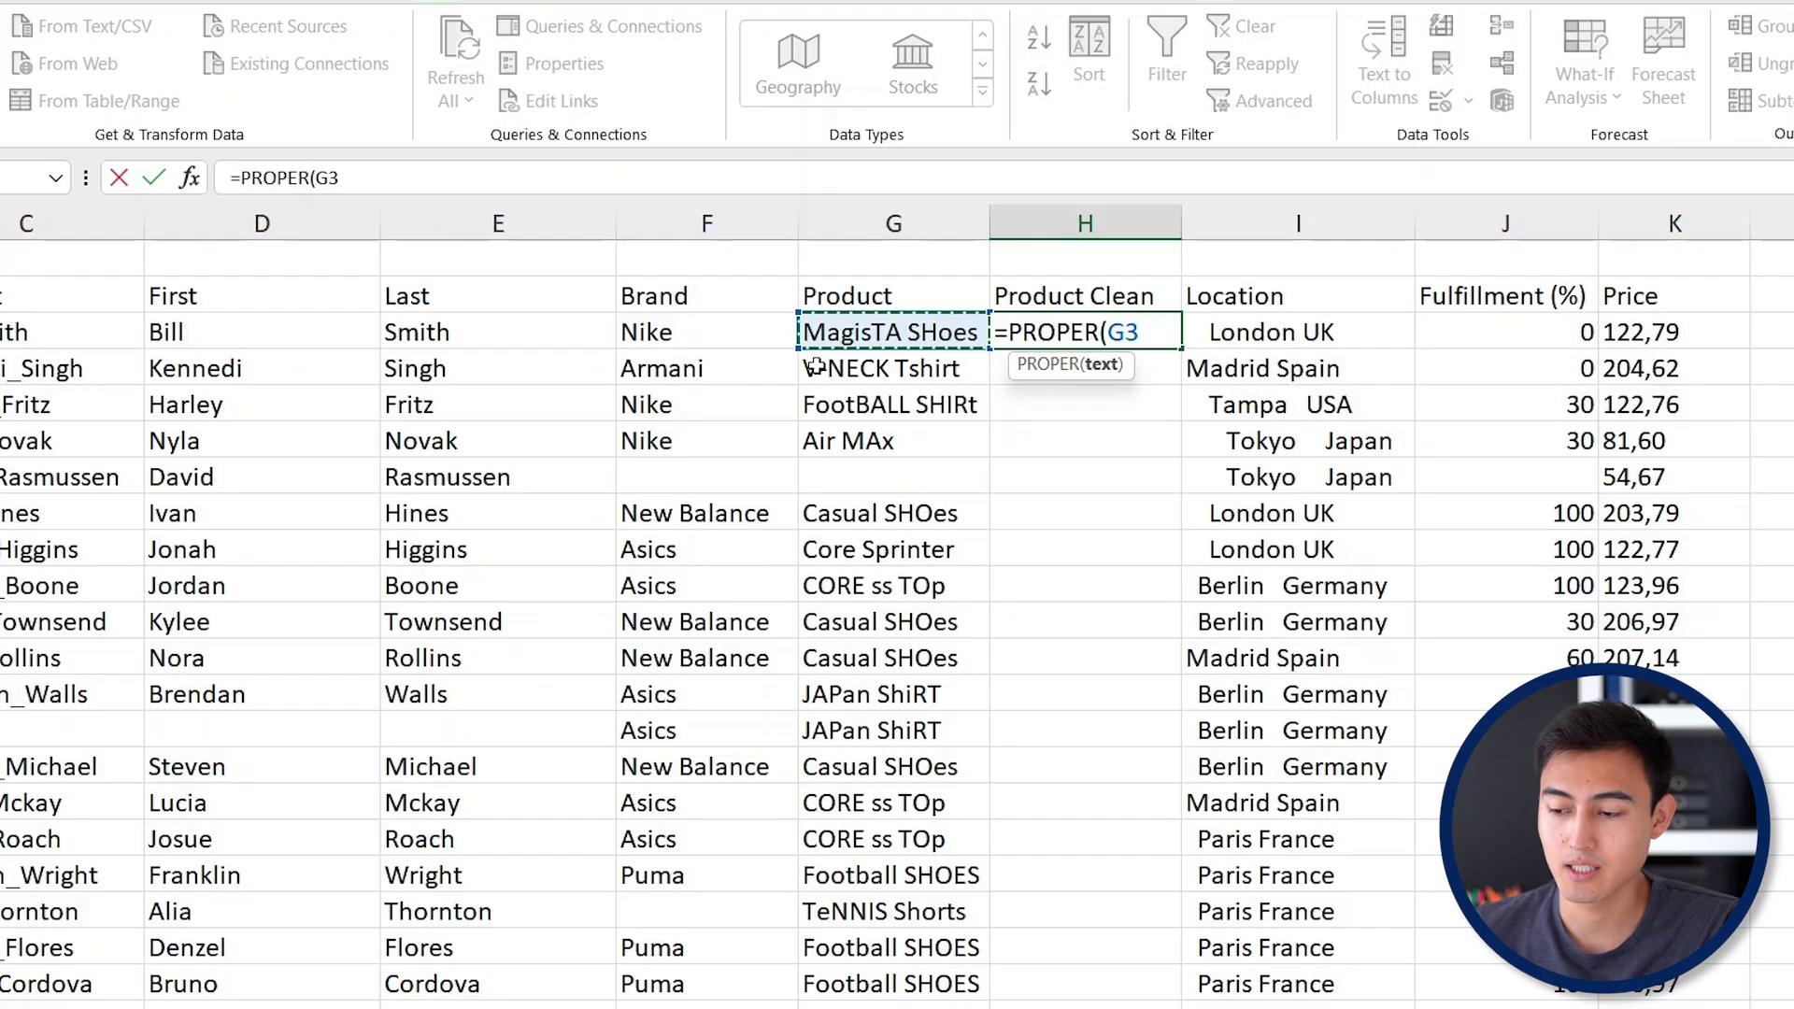
pyautogui.press('Return')
pyautogui.press('Up')
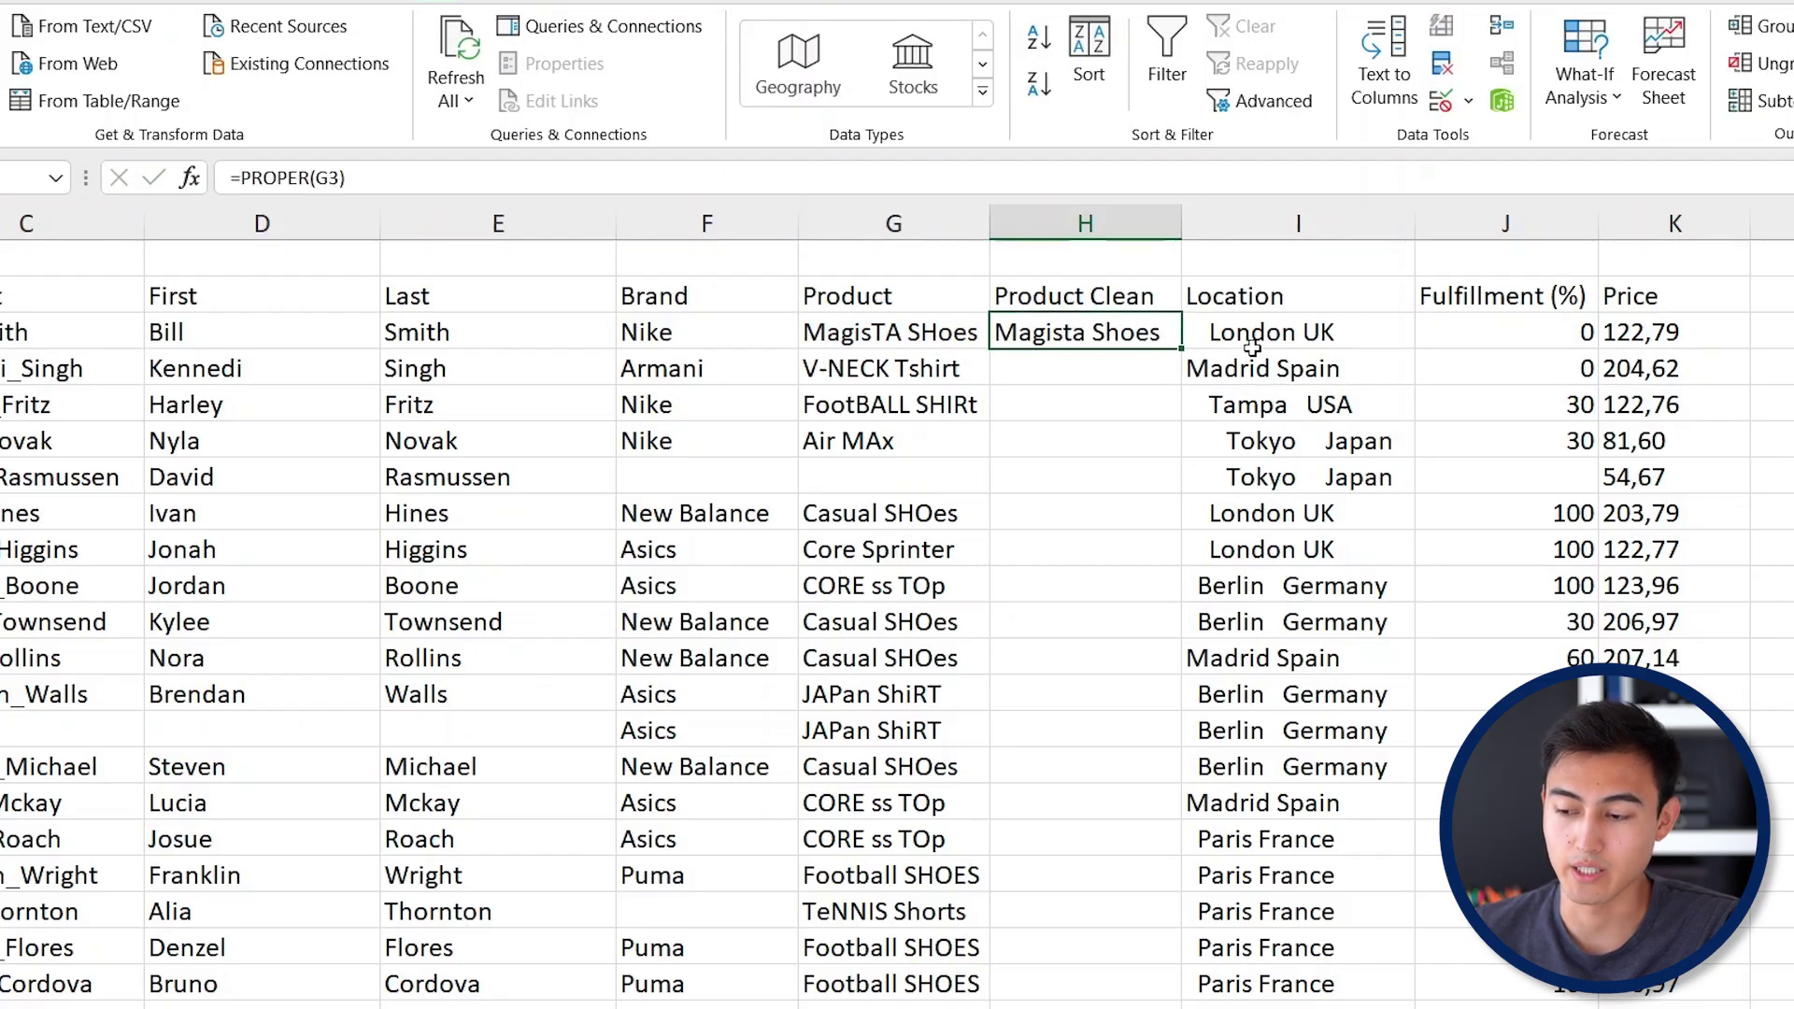
pyautogui.doubleClick(1183, 347)
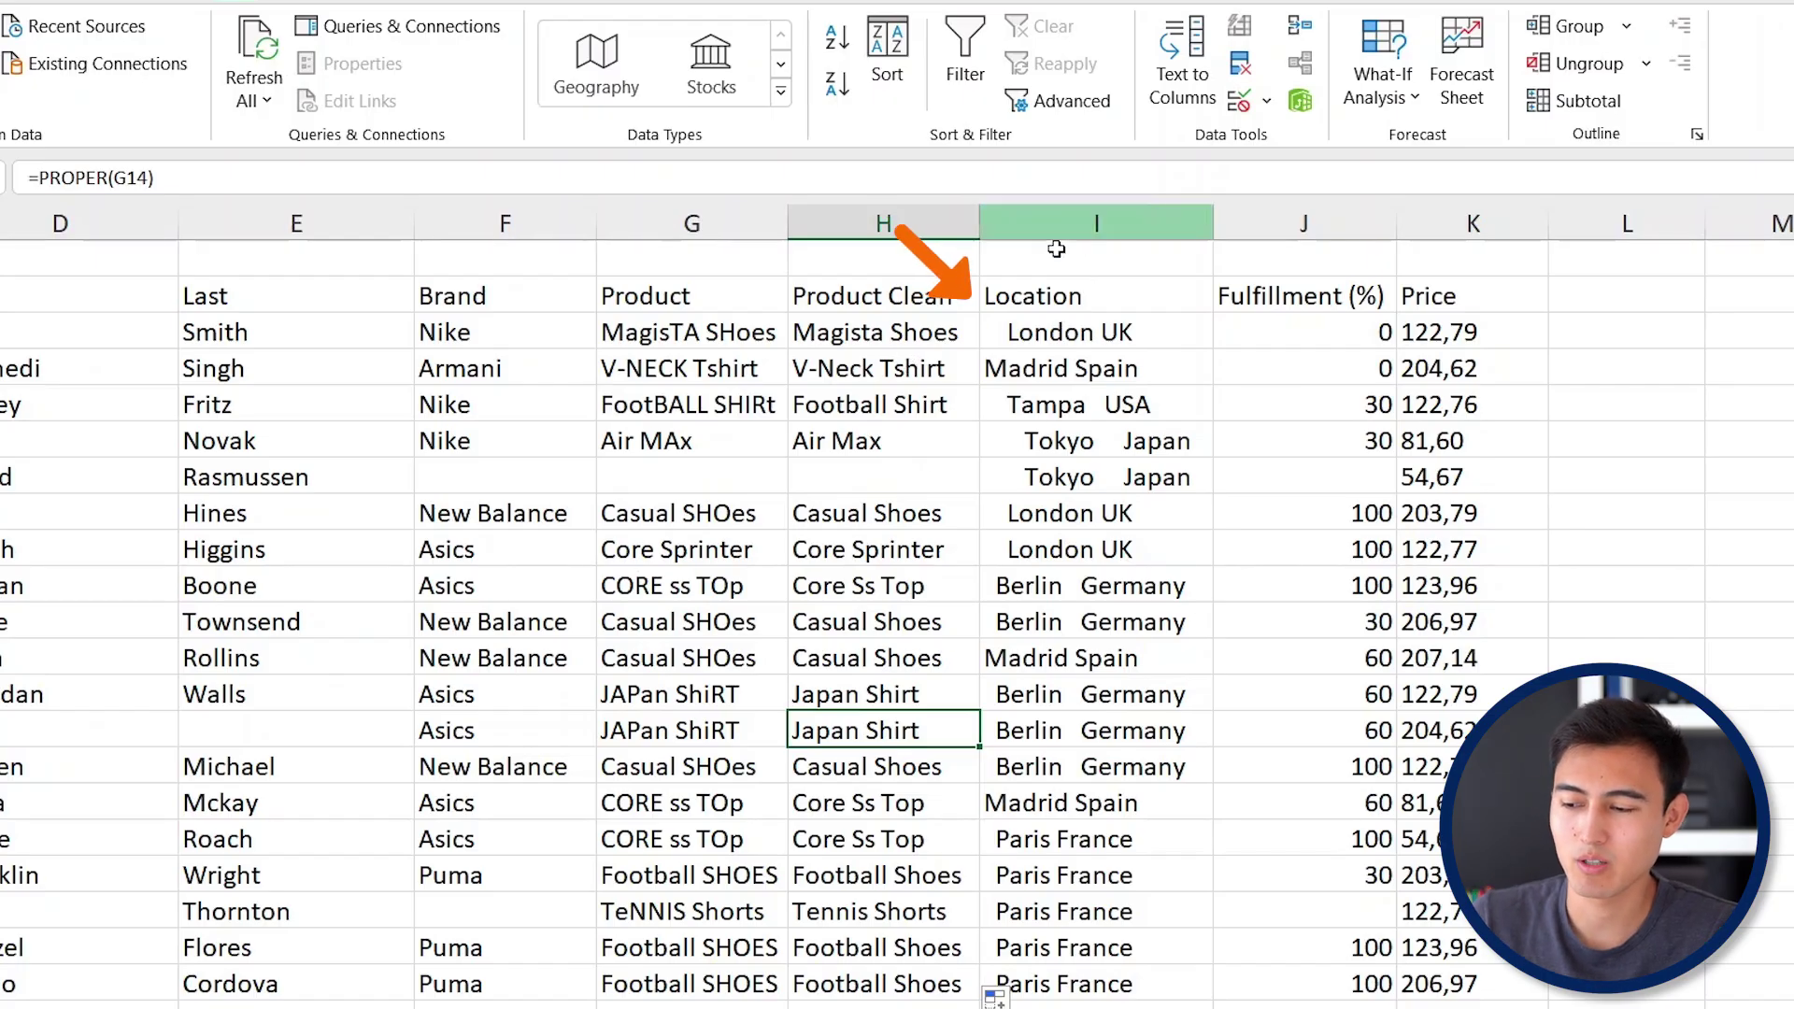
# Insert a new column between Location and Fulfillment (%) and give it the header "Location Clean" in J2.
pyautogui.click(1302, 360)
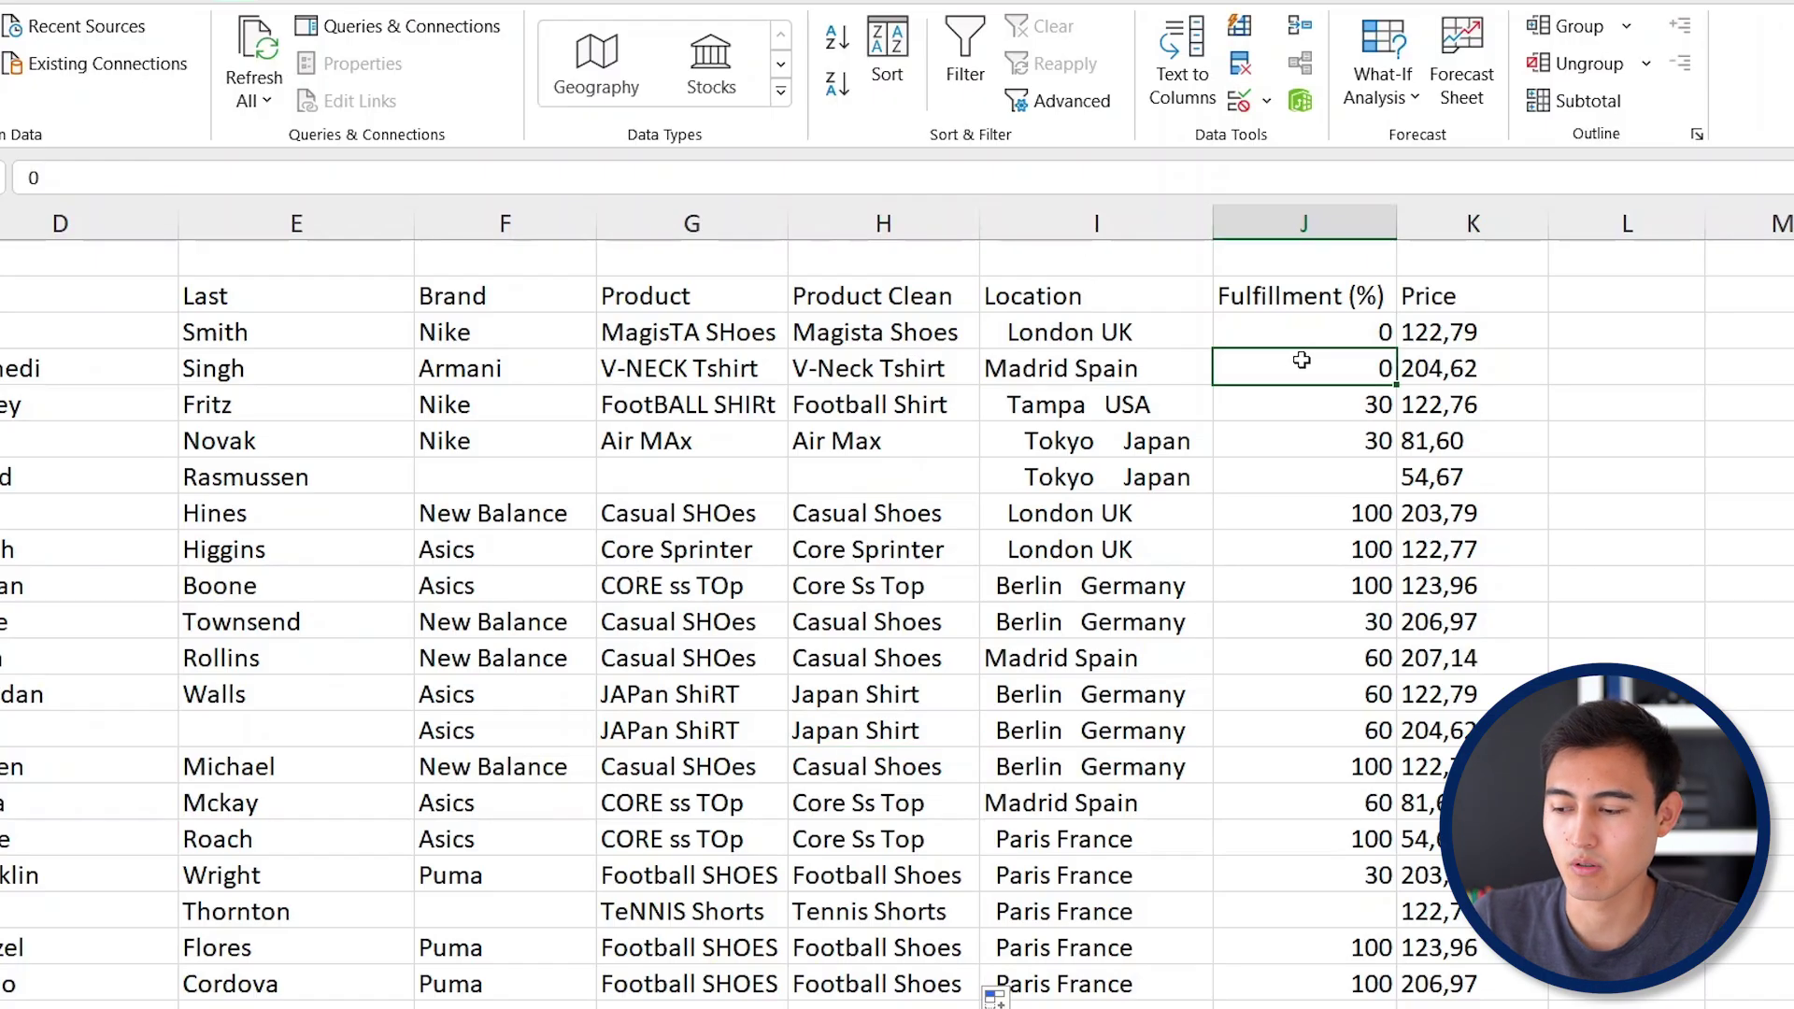
pyautogui.hotkey('ctrl', 'space')
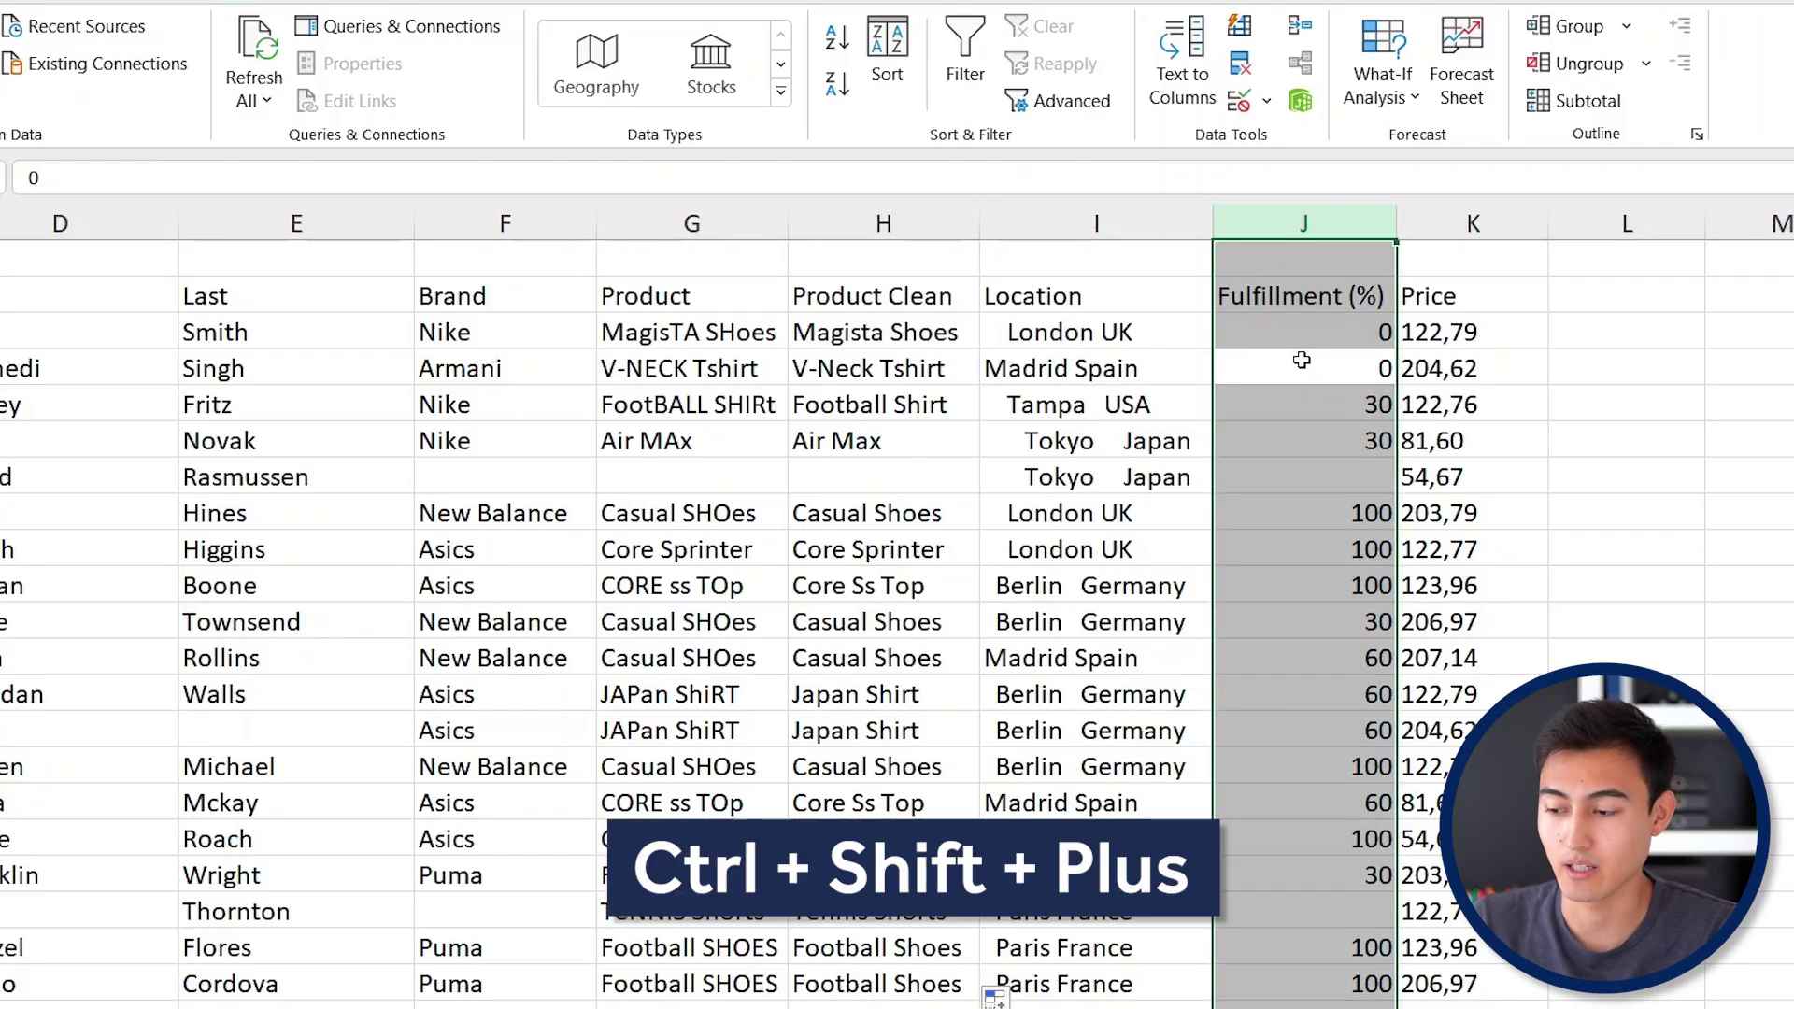
pyautogui.hotkey('ctrl', 'shift', '+')
pyautogui.press('Up')
pyautogui.press('Up')
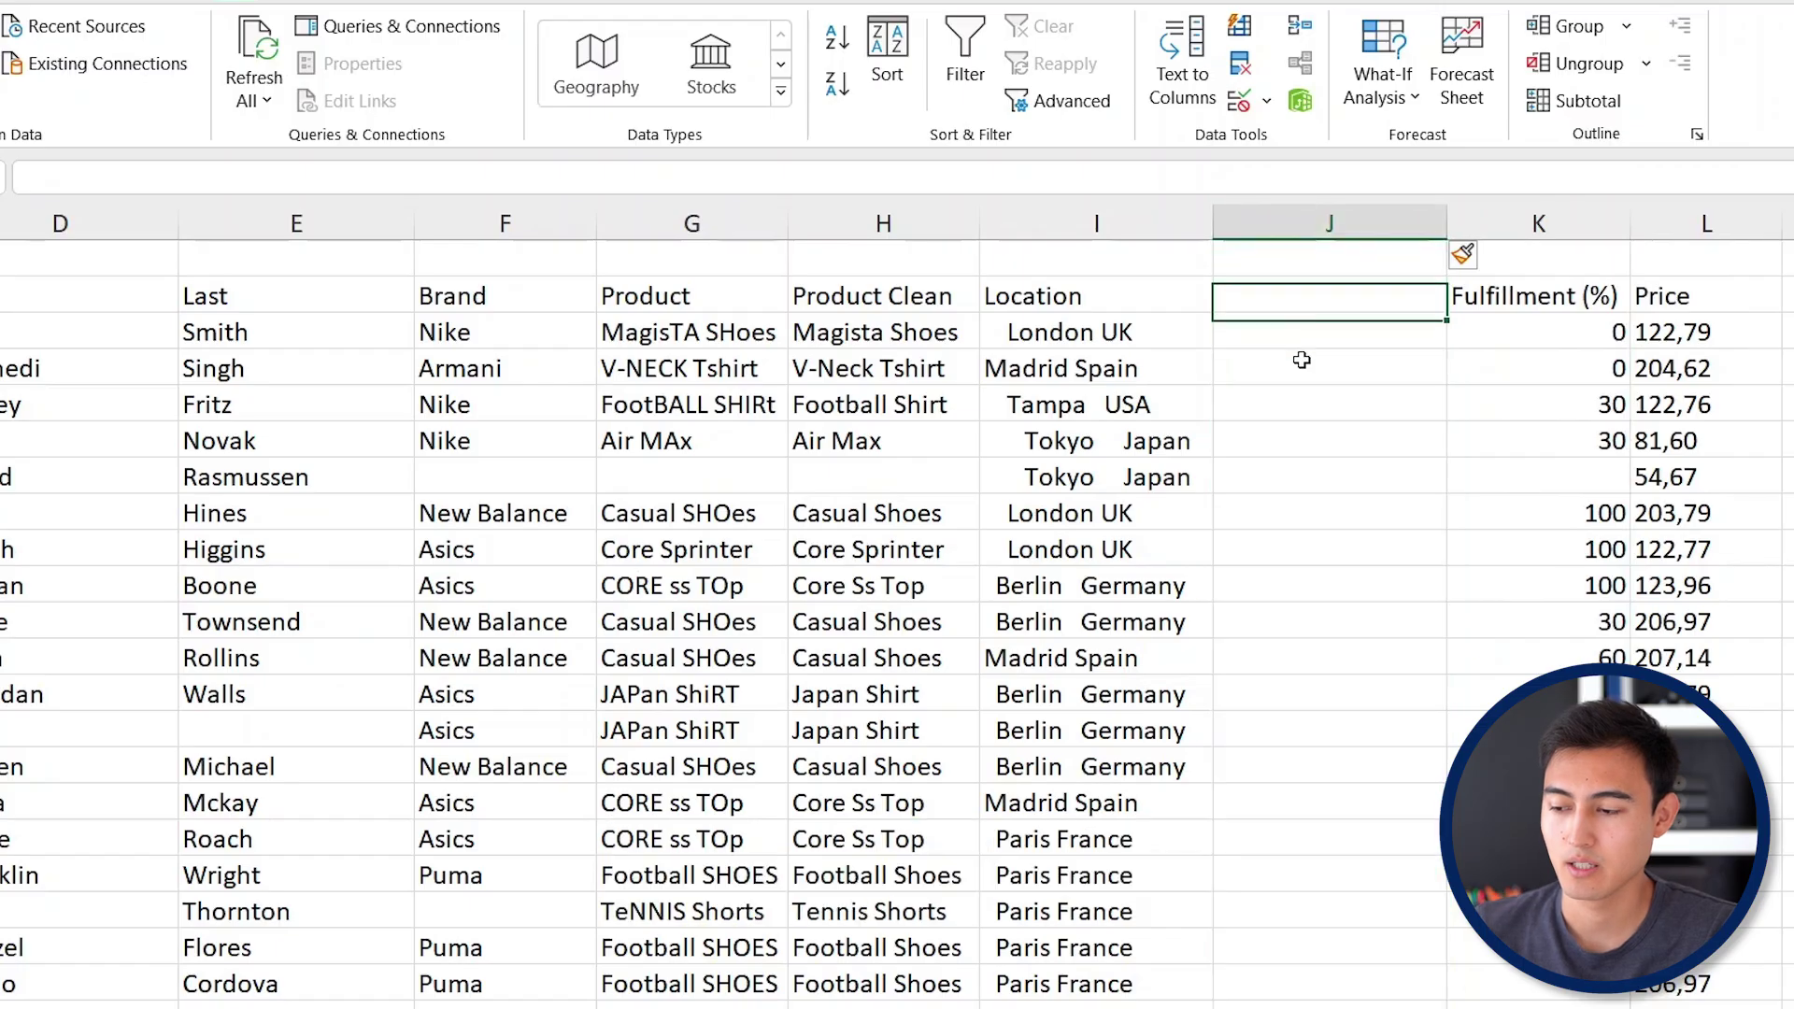
pyautogui.write('Location Clean')
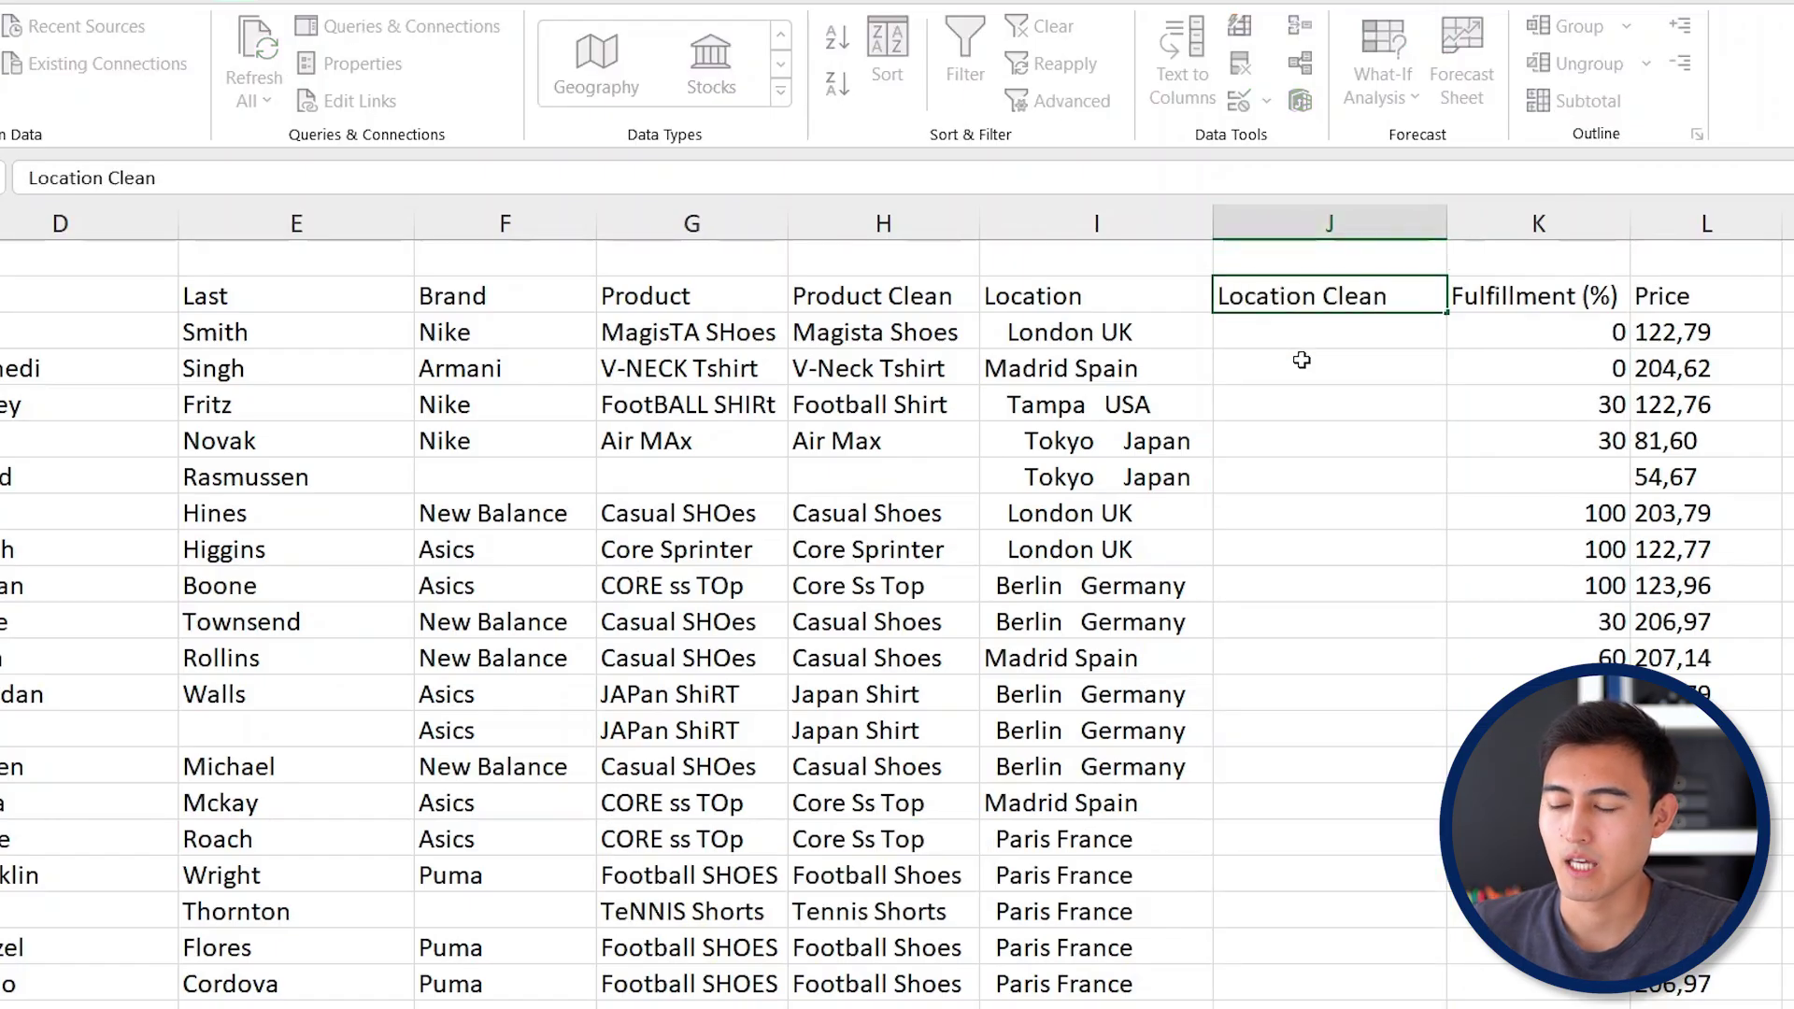
pyautogui.press('Return')
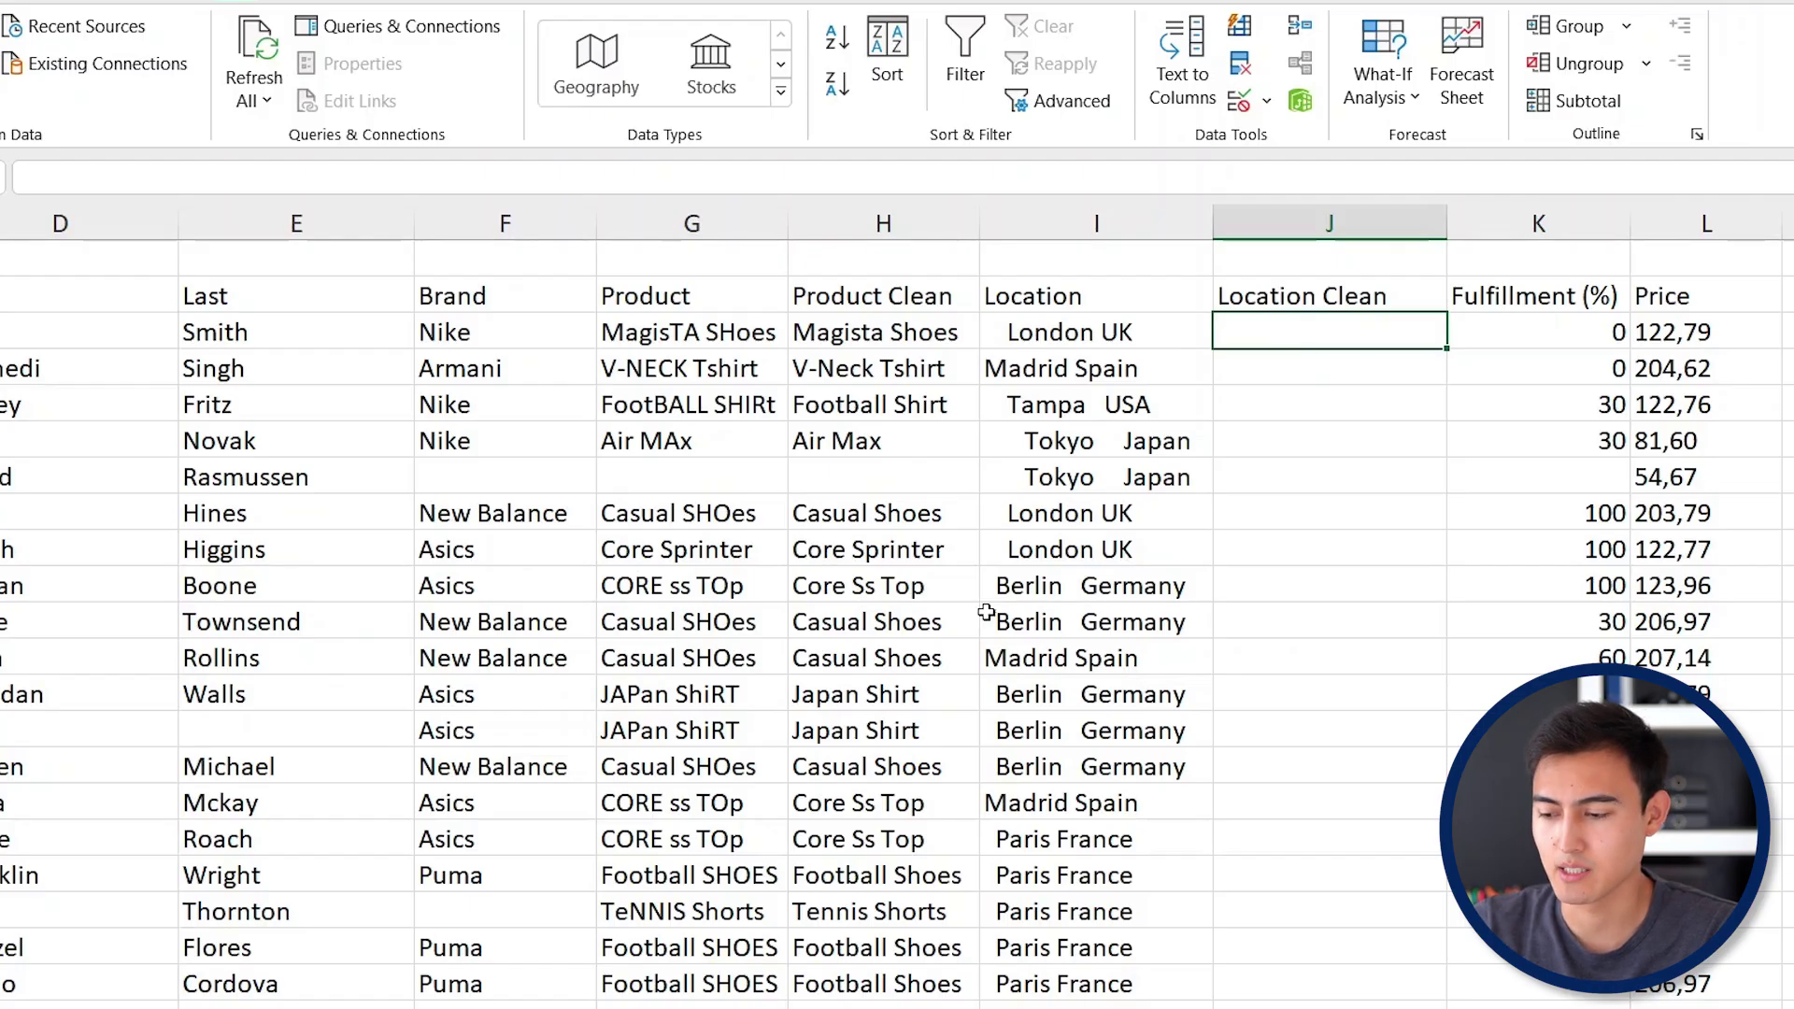
# Enter =TRIM(I3) in cell J3 and fill the formula down the Location Clean column.
pyautogui.scroll(-2, 1056, 846)
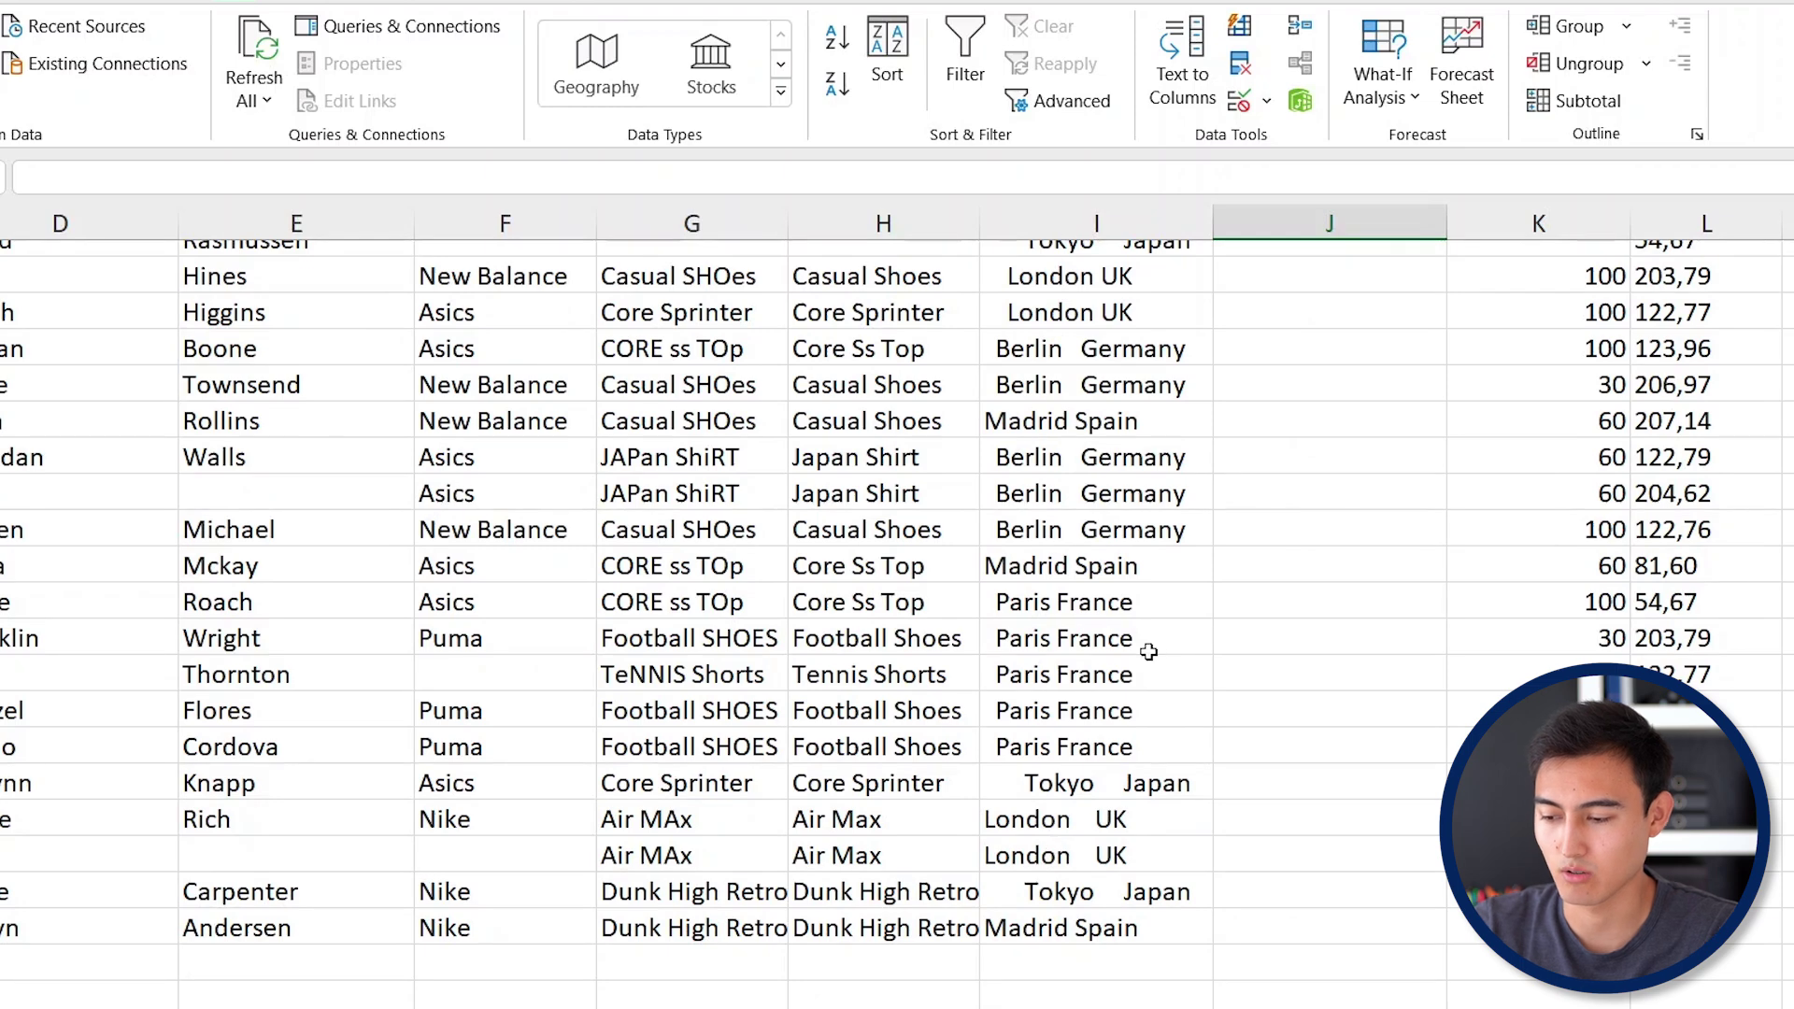
pyautogui.scroll(2, 1149, 651)
pyautogui.write('=')
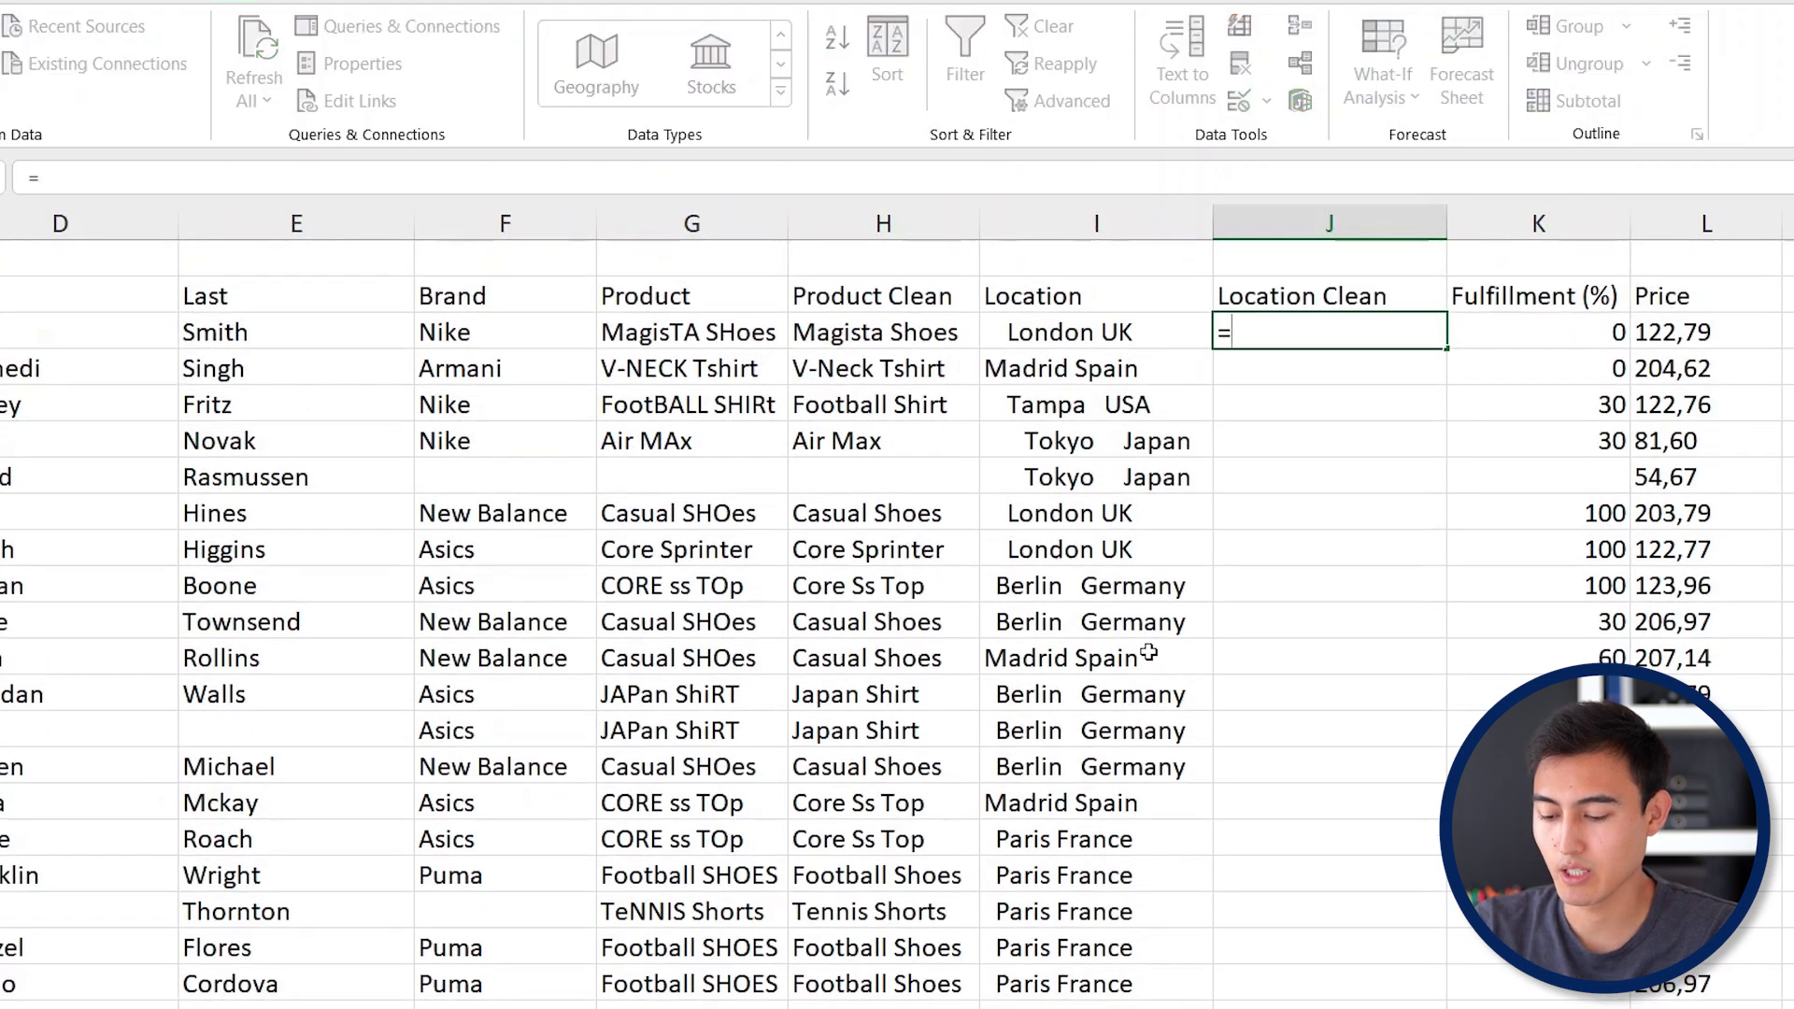
pyautogui.write('trim')
pyautogui.press('Tab')
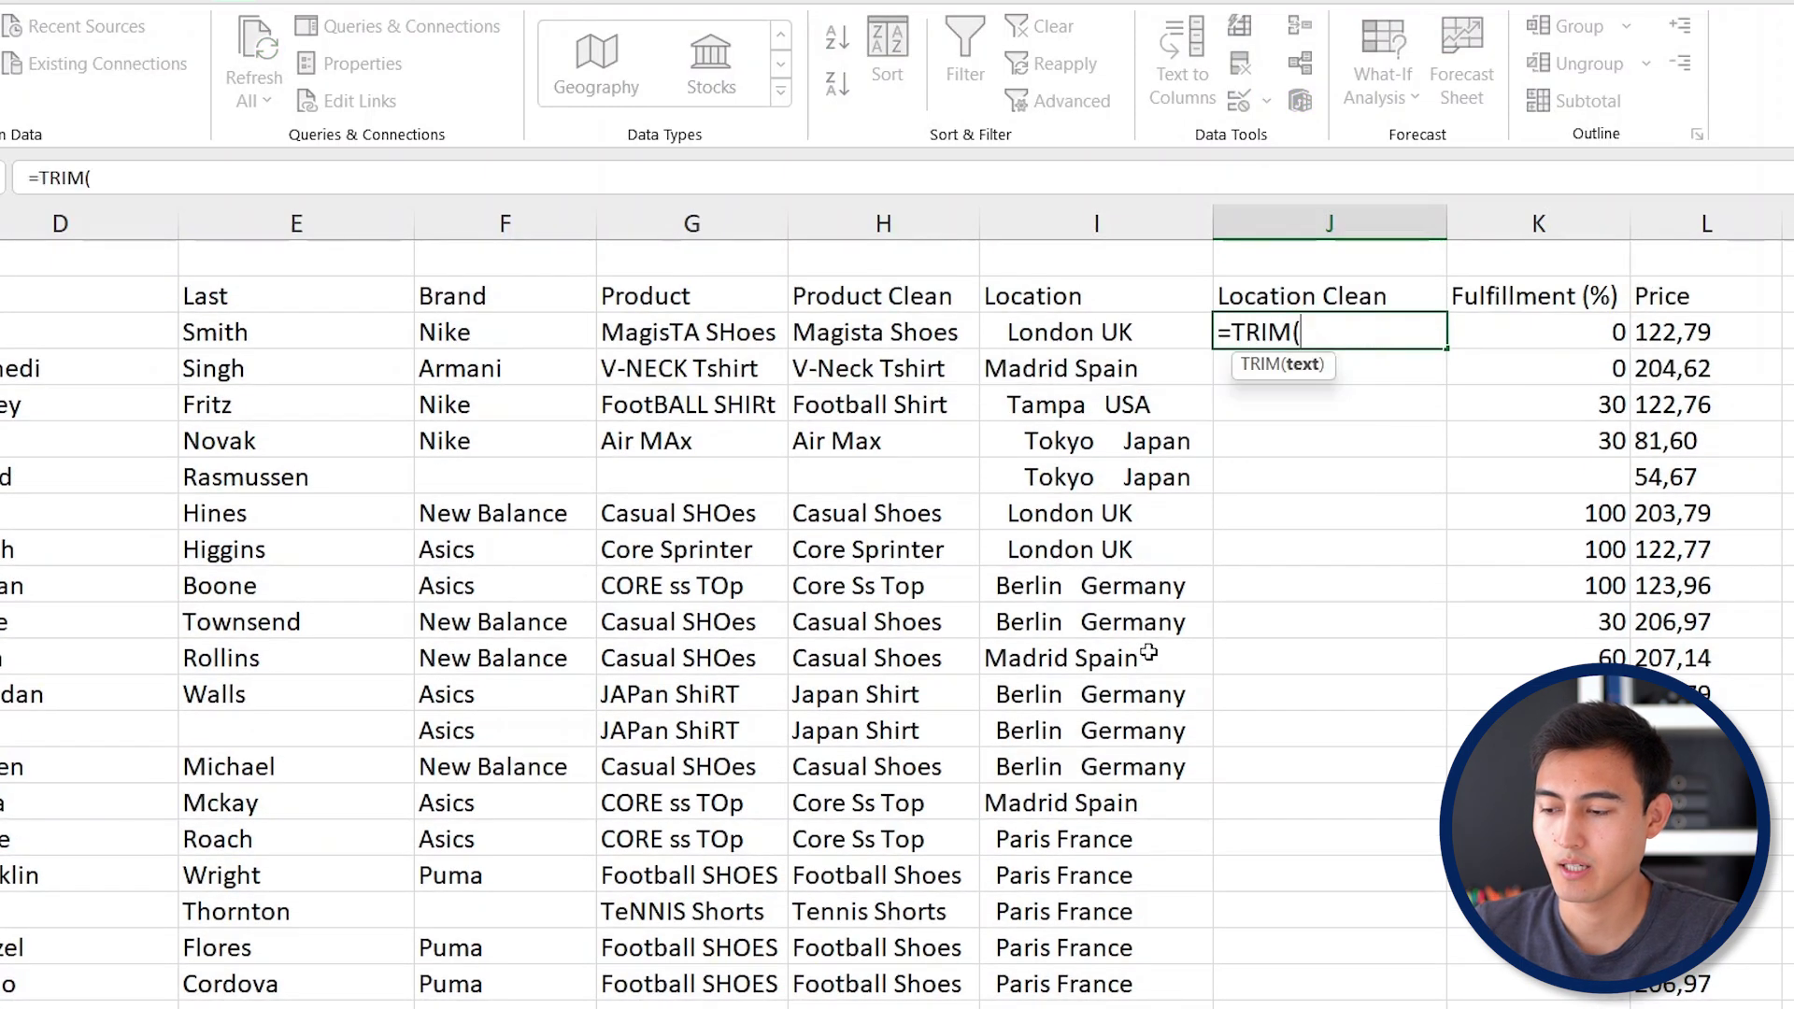
pyautogui.press('Left')
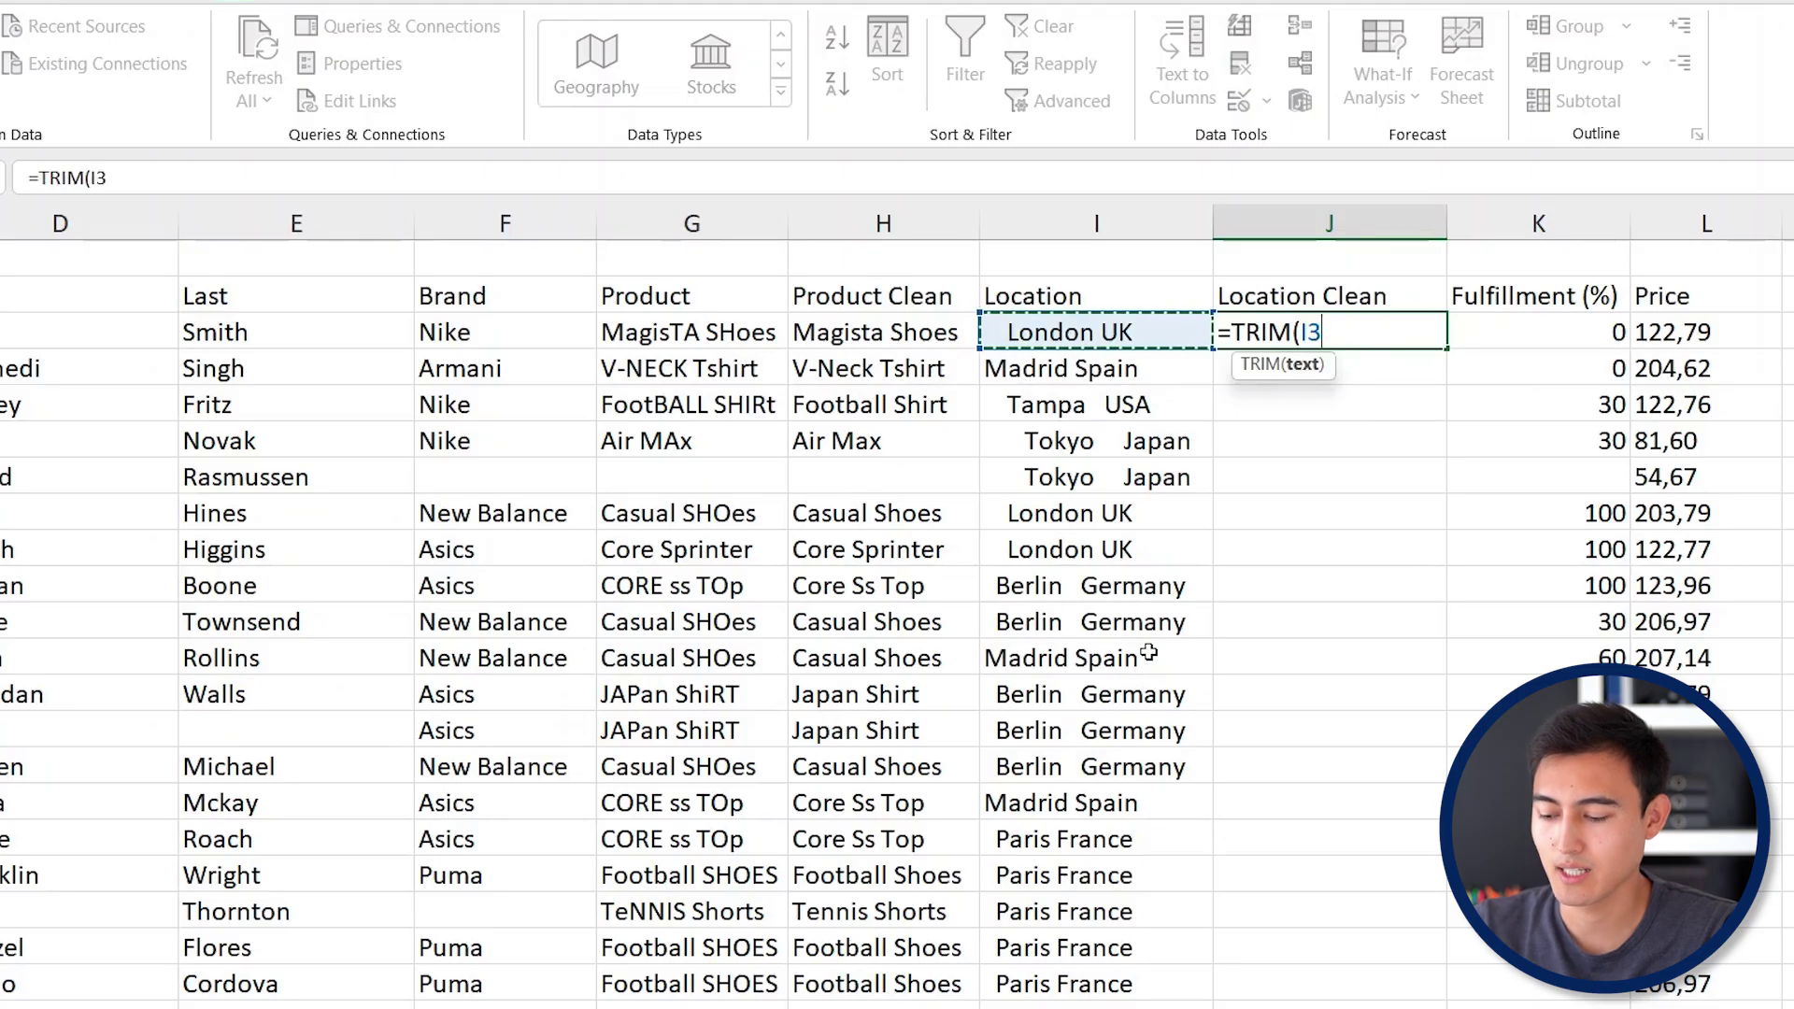
pyautogui.write(')')
pyautogui.press('Return')
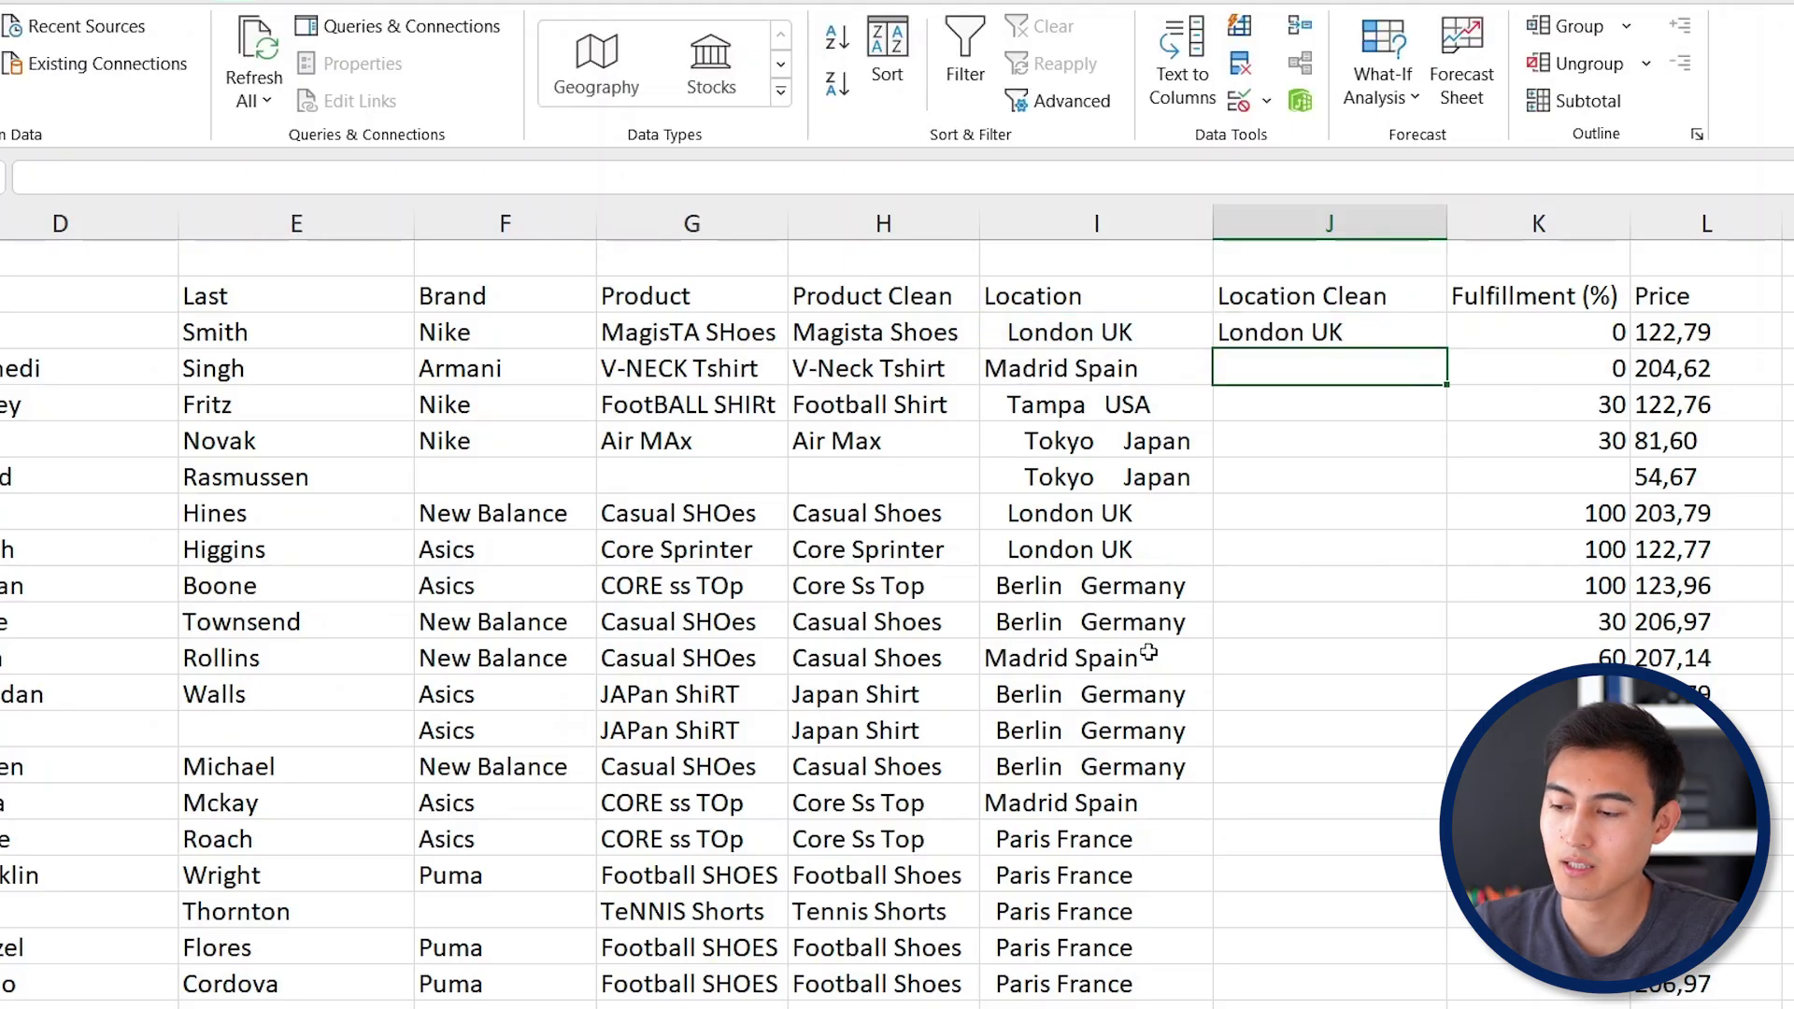
pyautogui.press('Up')
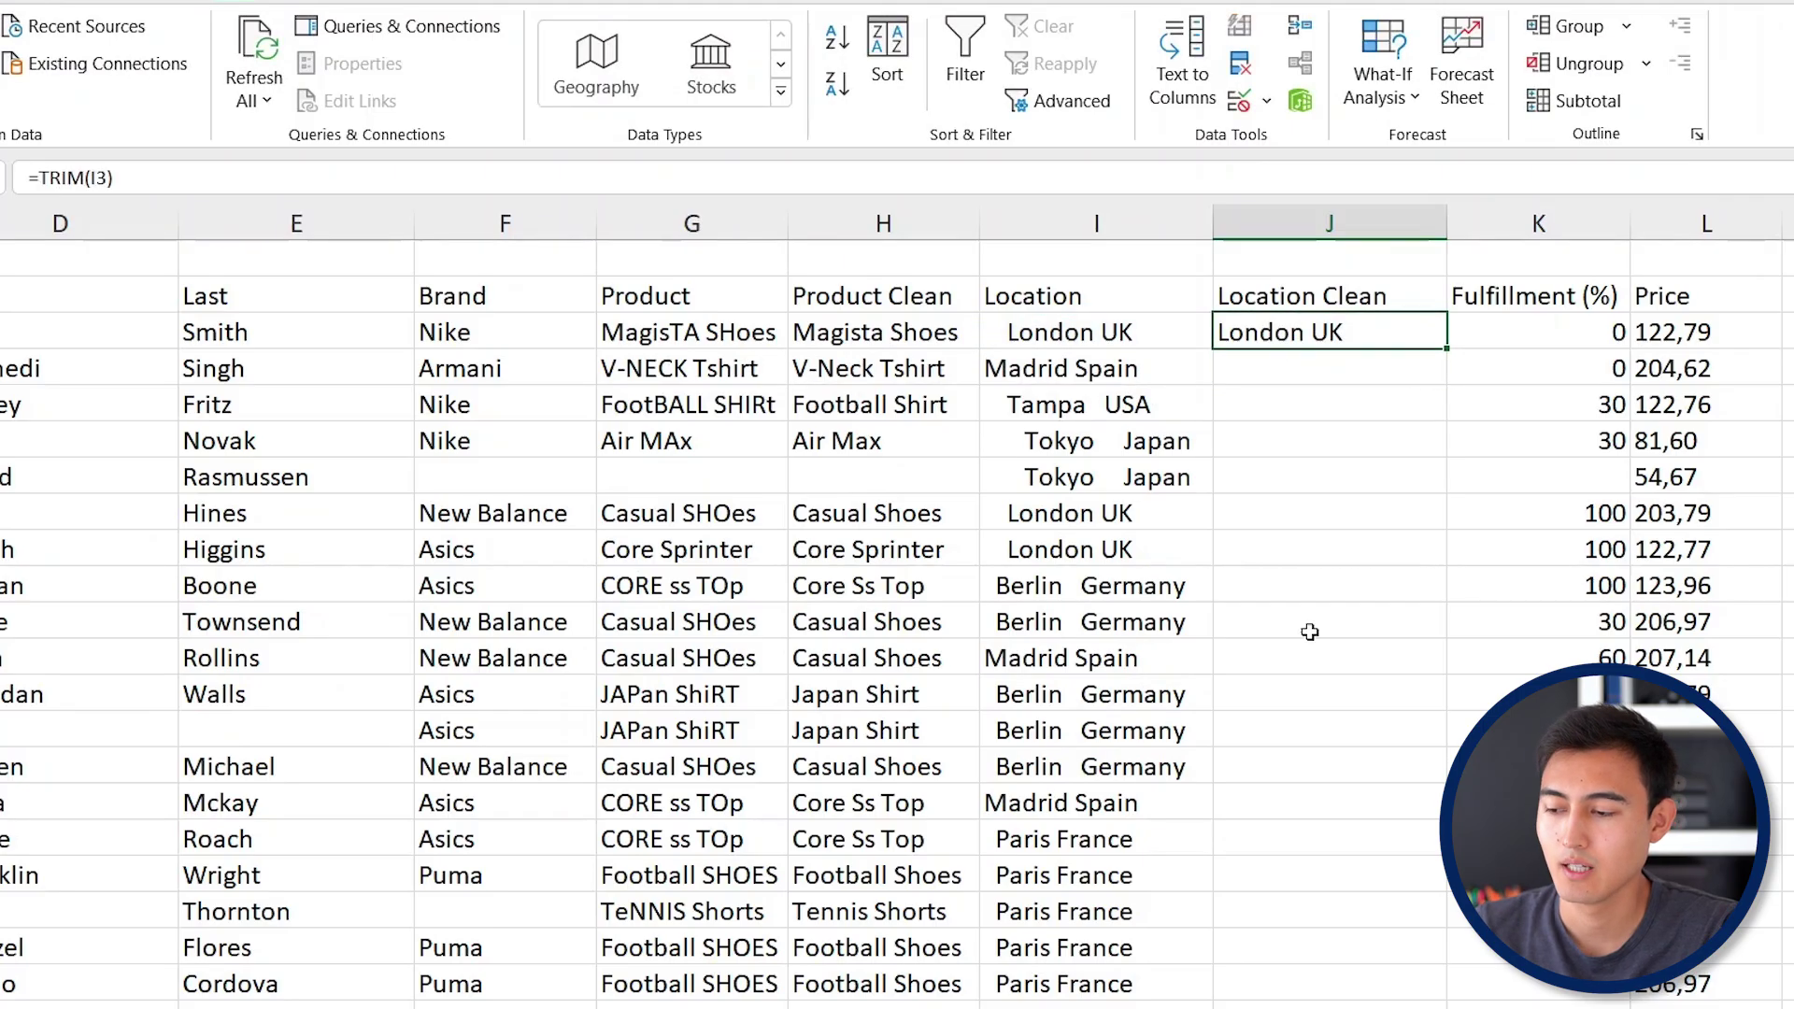
pyautogui.doubleClick(1446, 349)
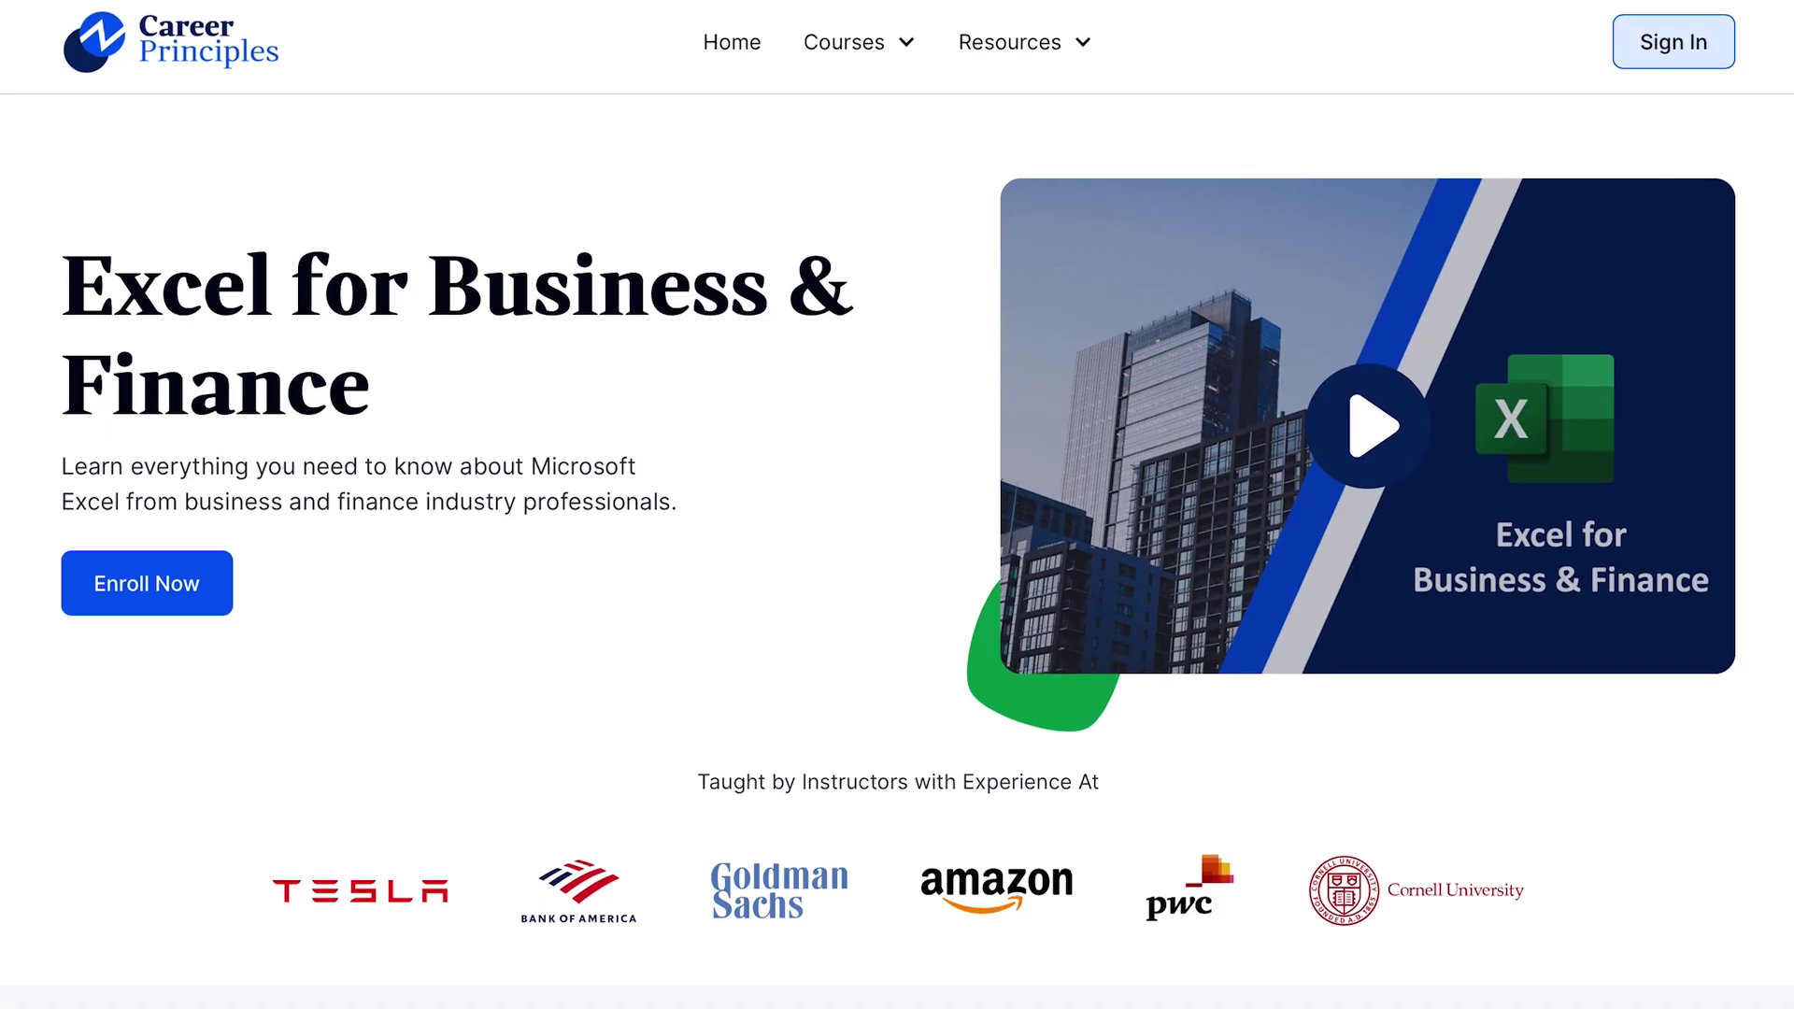
pyautogui.scroll(-10, 897, 505)
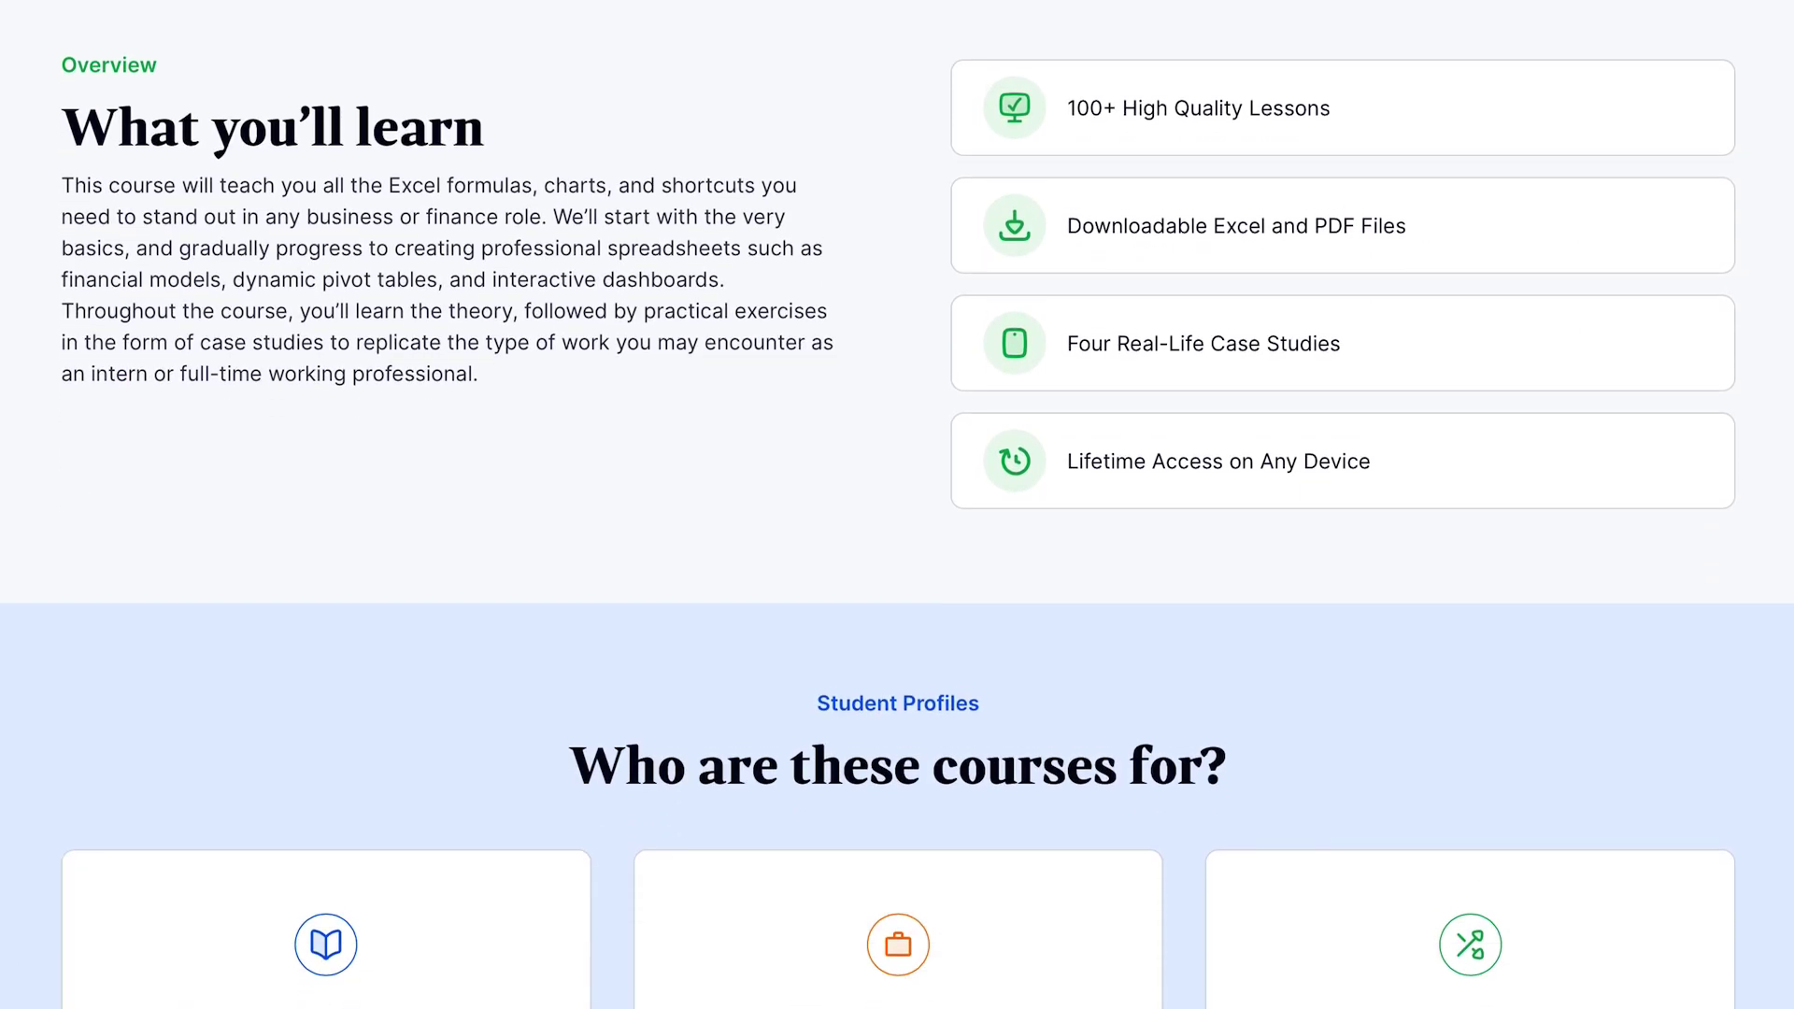
pyautogui.scroll(-9, 897, 505)
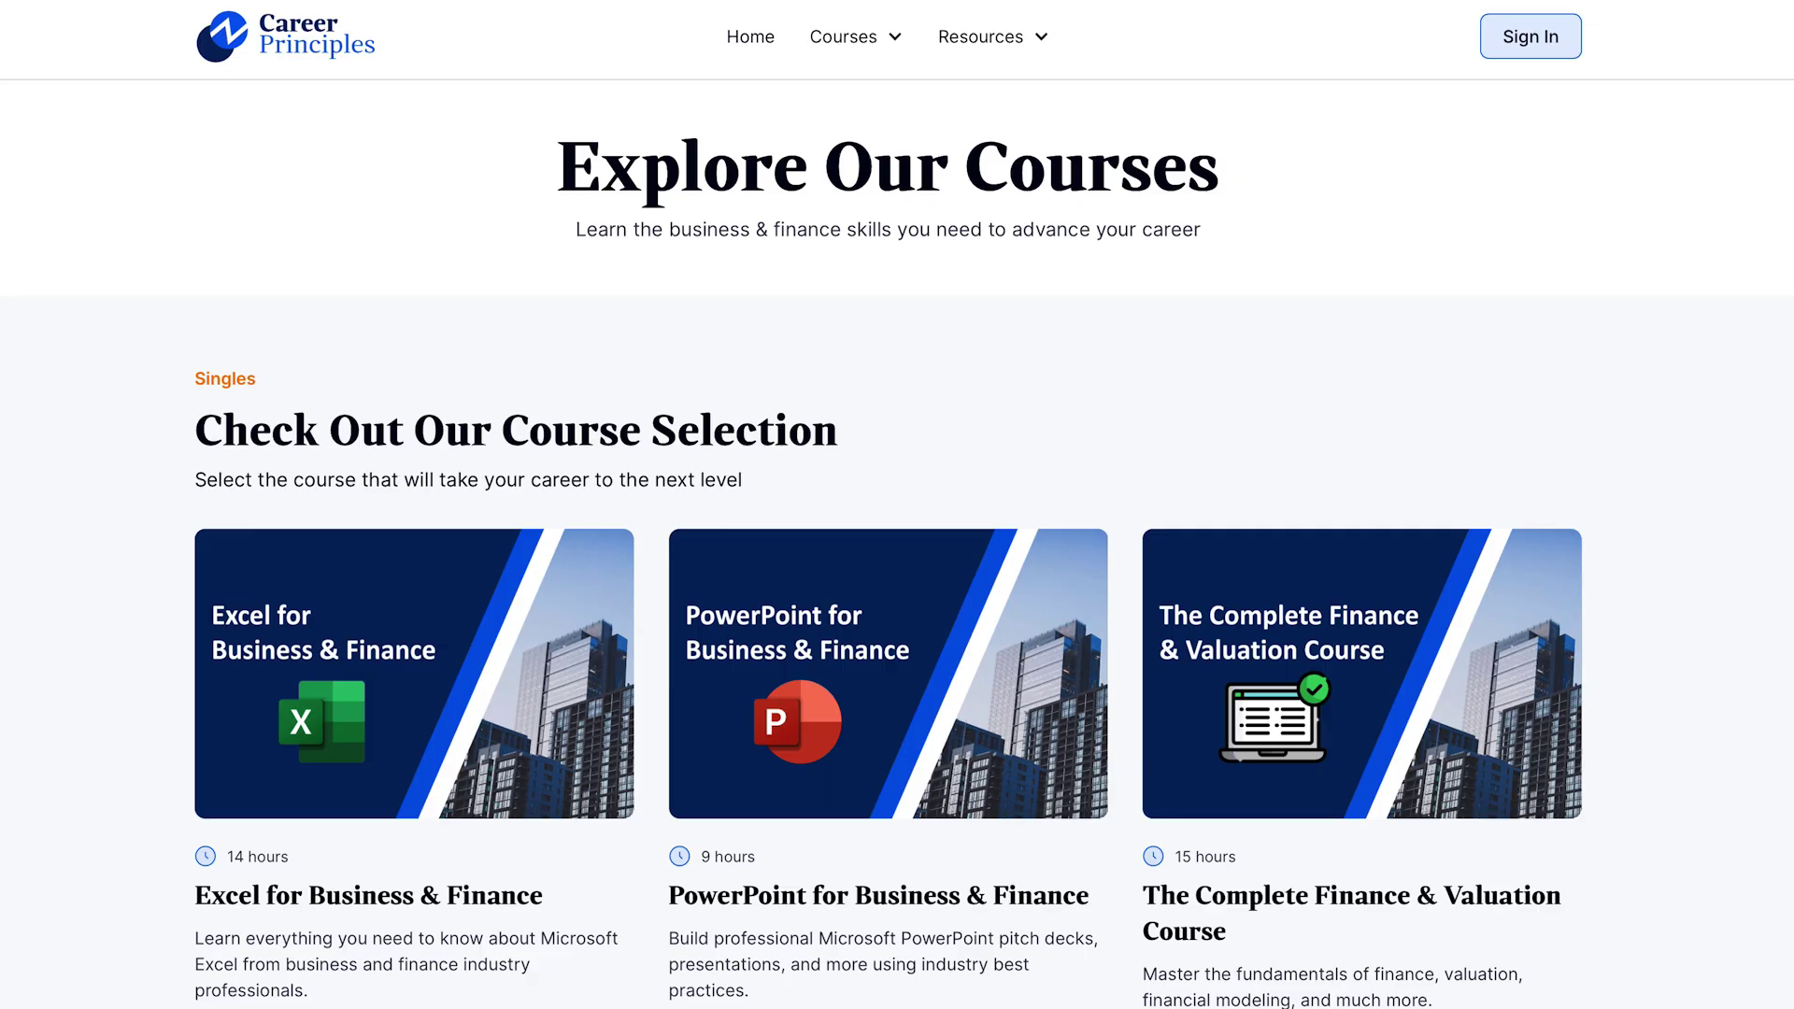
pyautogui.scroll(-6, 898, 504)
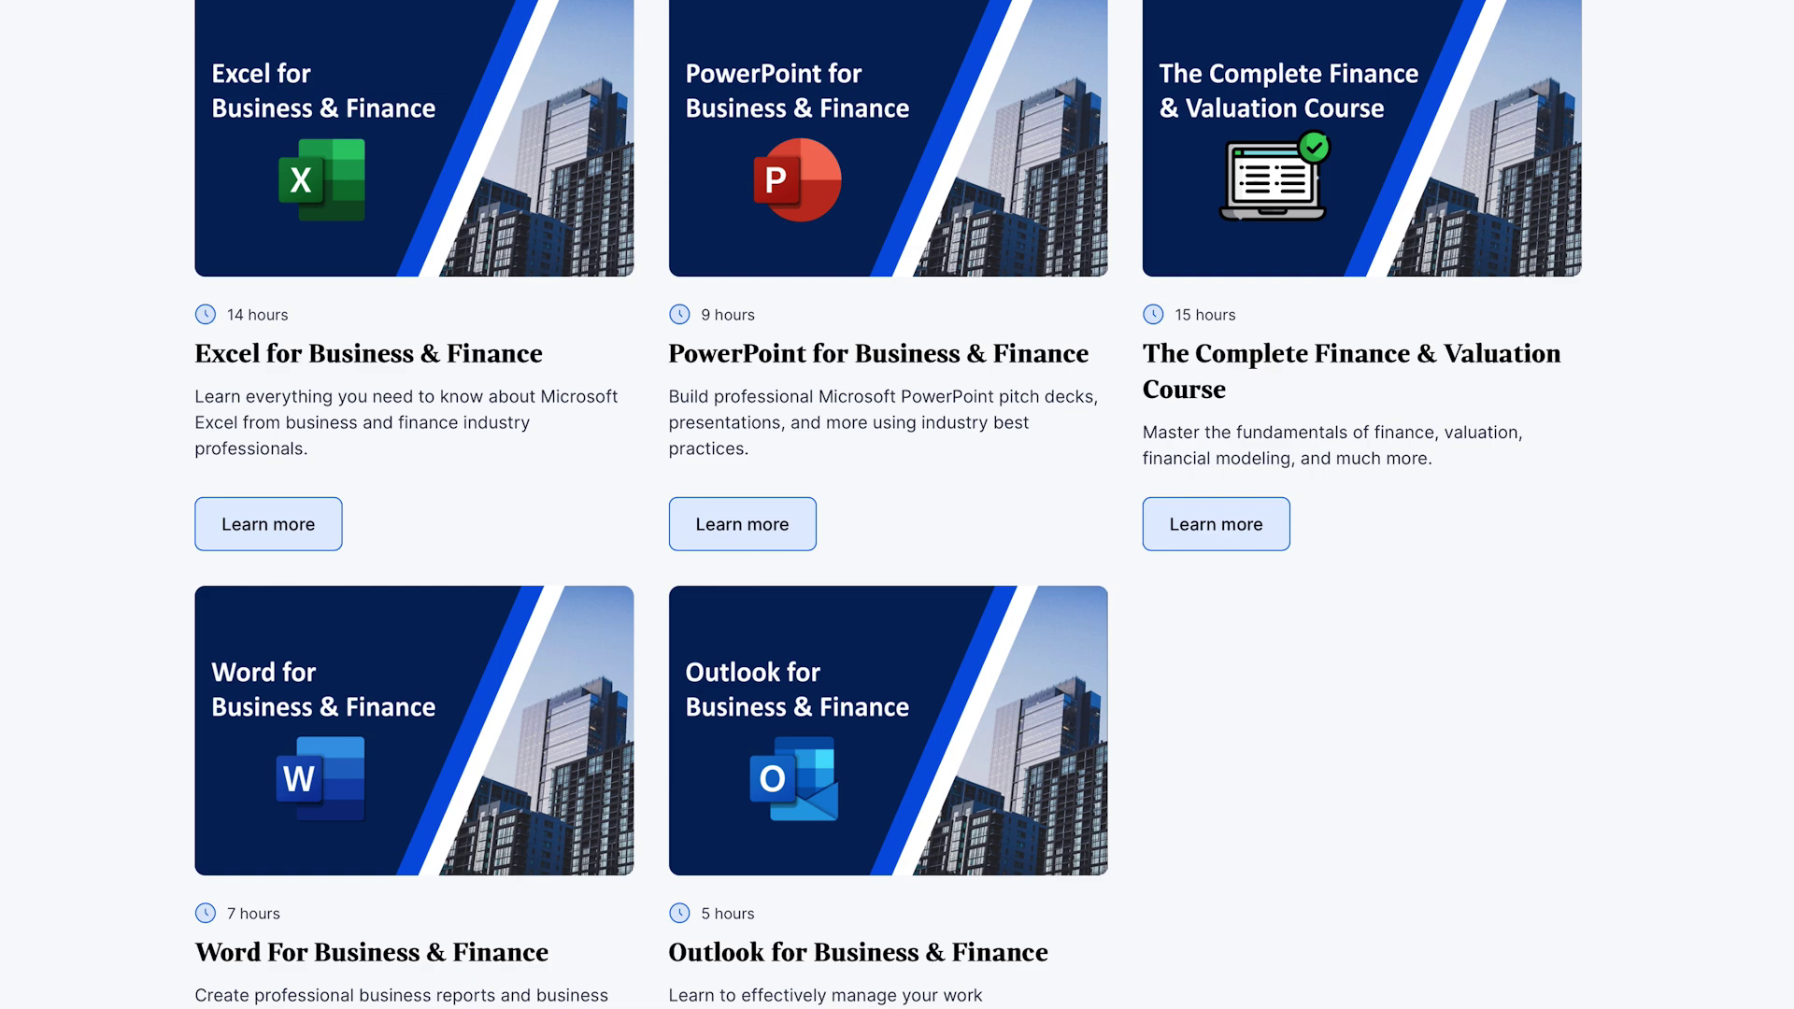
pyautogui.scroll(-10, 897, 505)
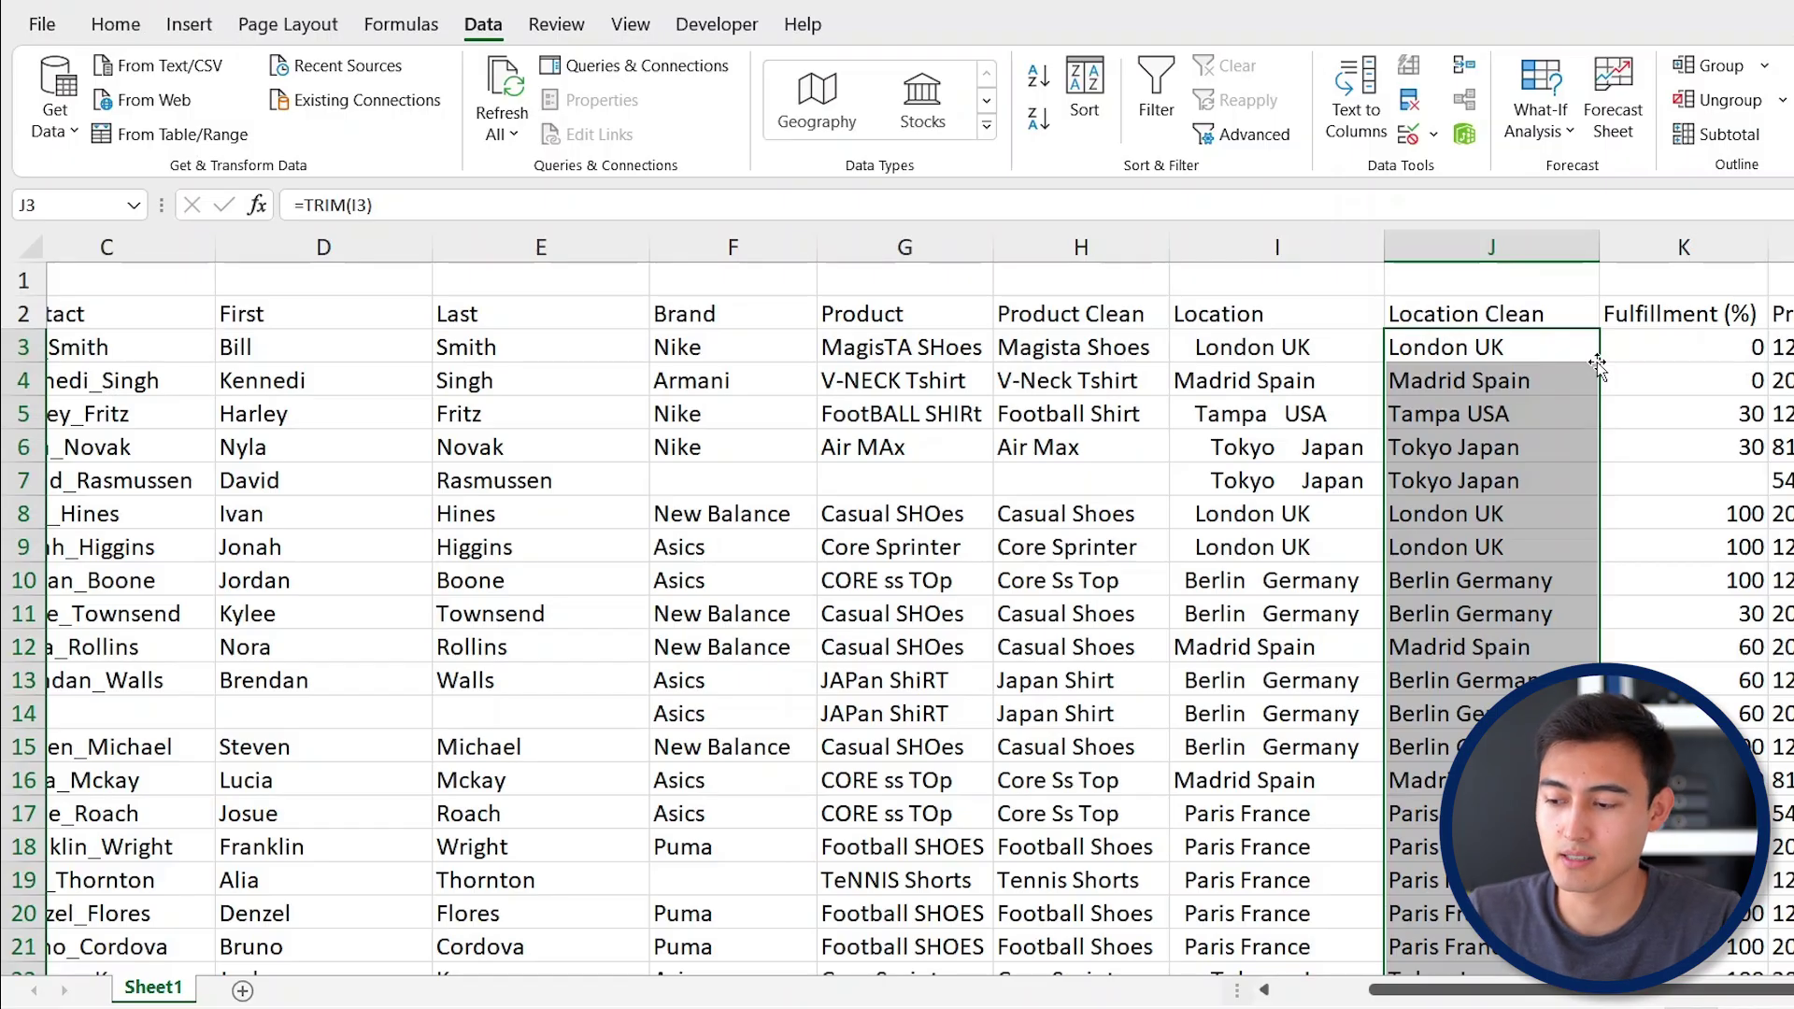
# Insert two new columns between Location Clean and Fulfillment (%) with the headers "City" in K2 and "Country" in L2.
pyautogui.click(1626, 348)
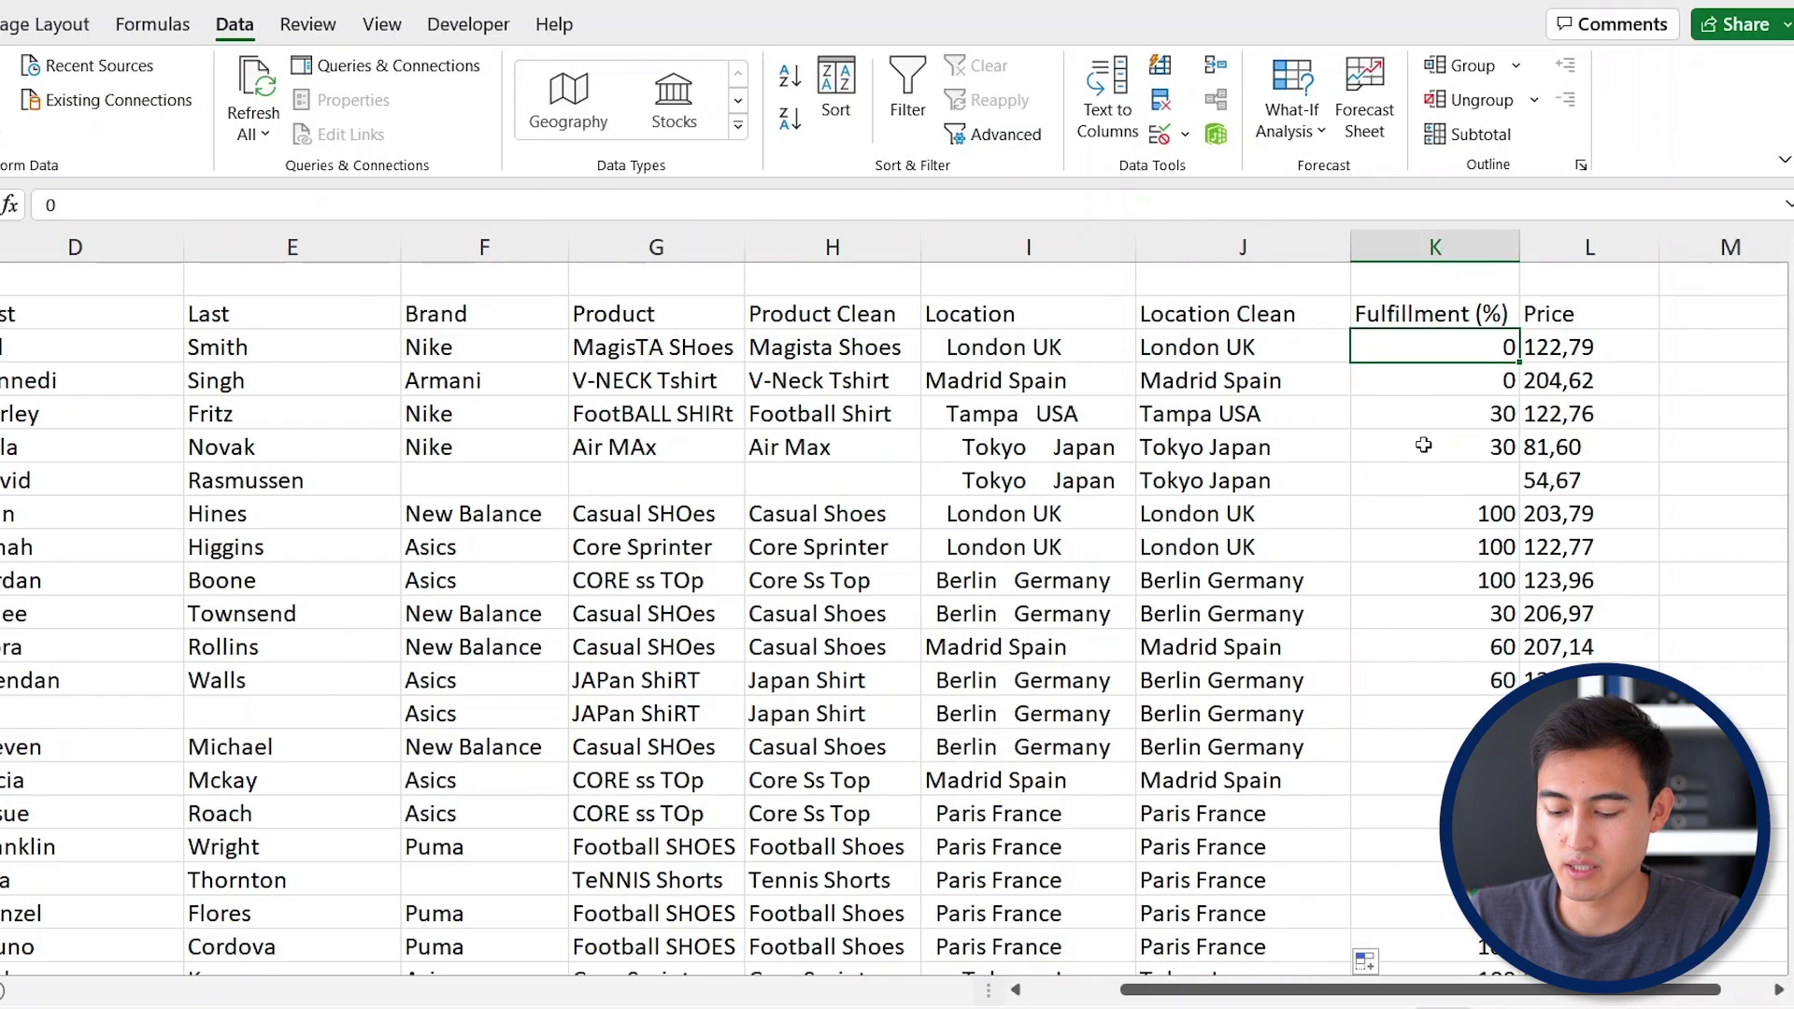
pyautogui.hotkey('ctrl', 'space')
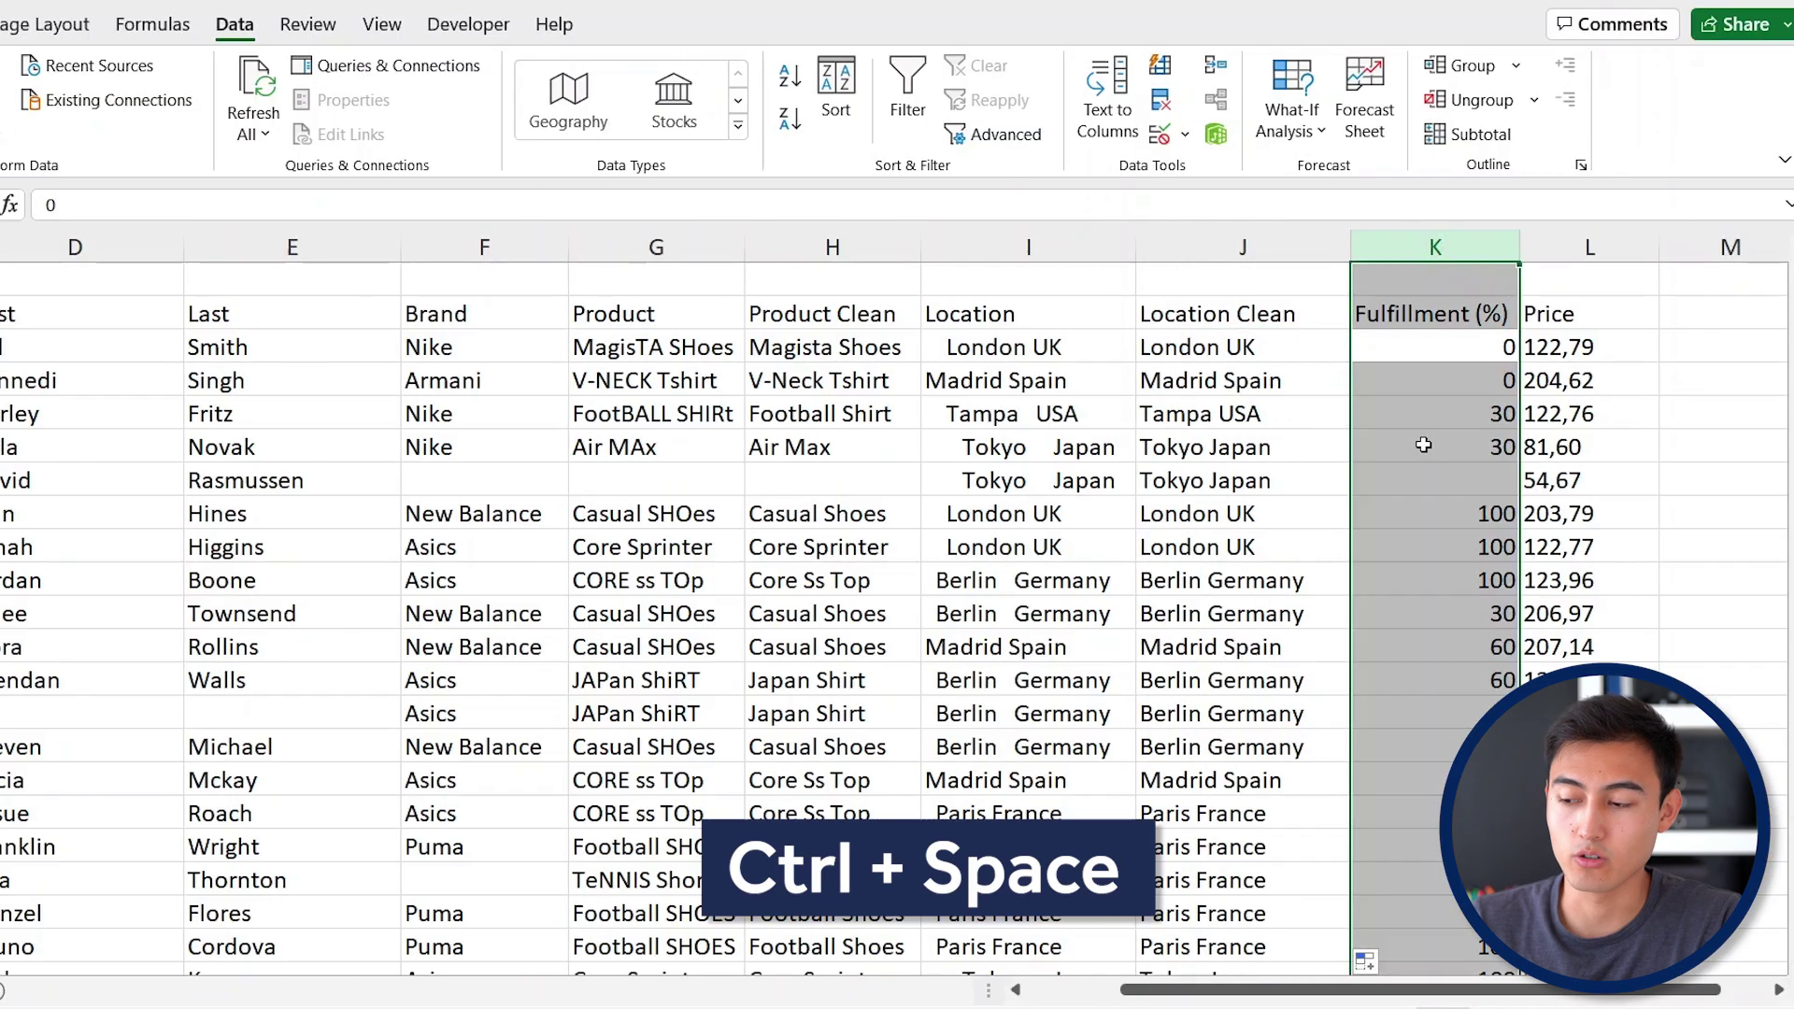
pyautogui.hotkey('ctrl', 'shift', '+')
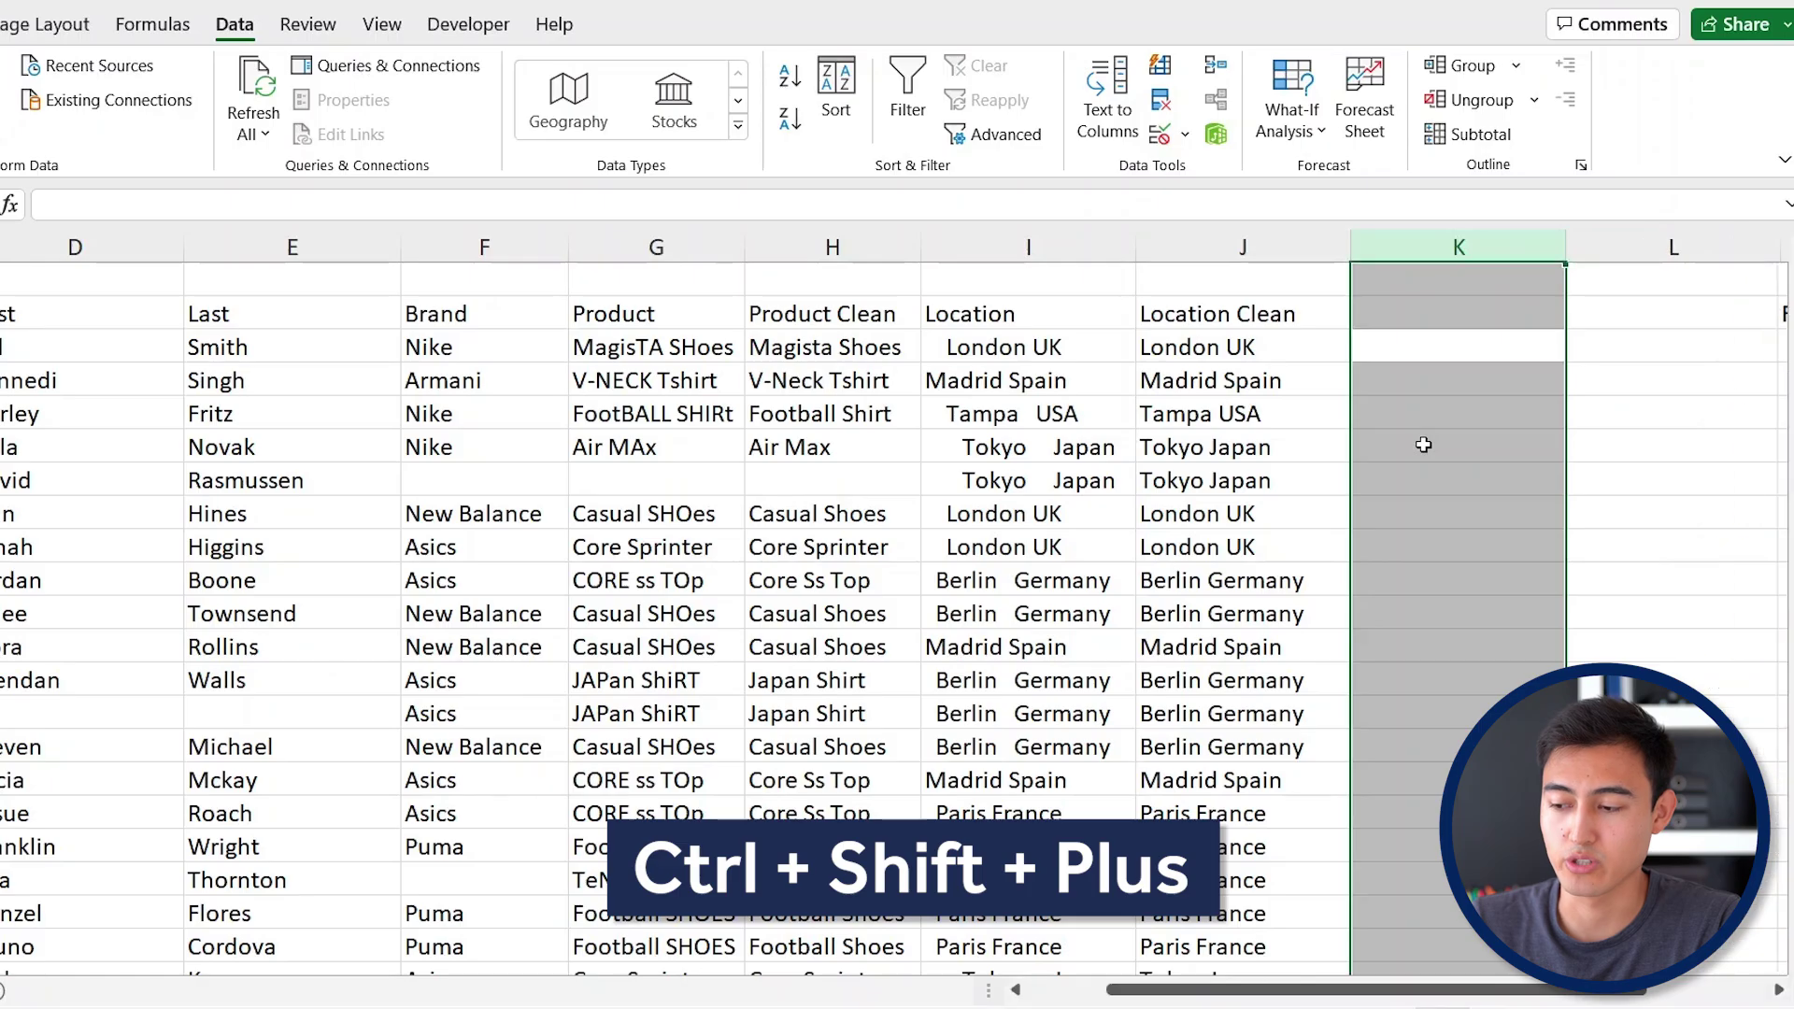
pyautogui.press('Up')
pyautogui.press('Left')
pyautogui.press('Right')
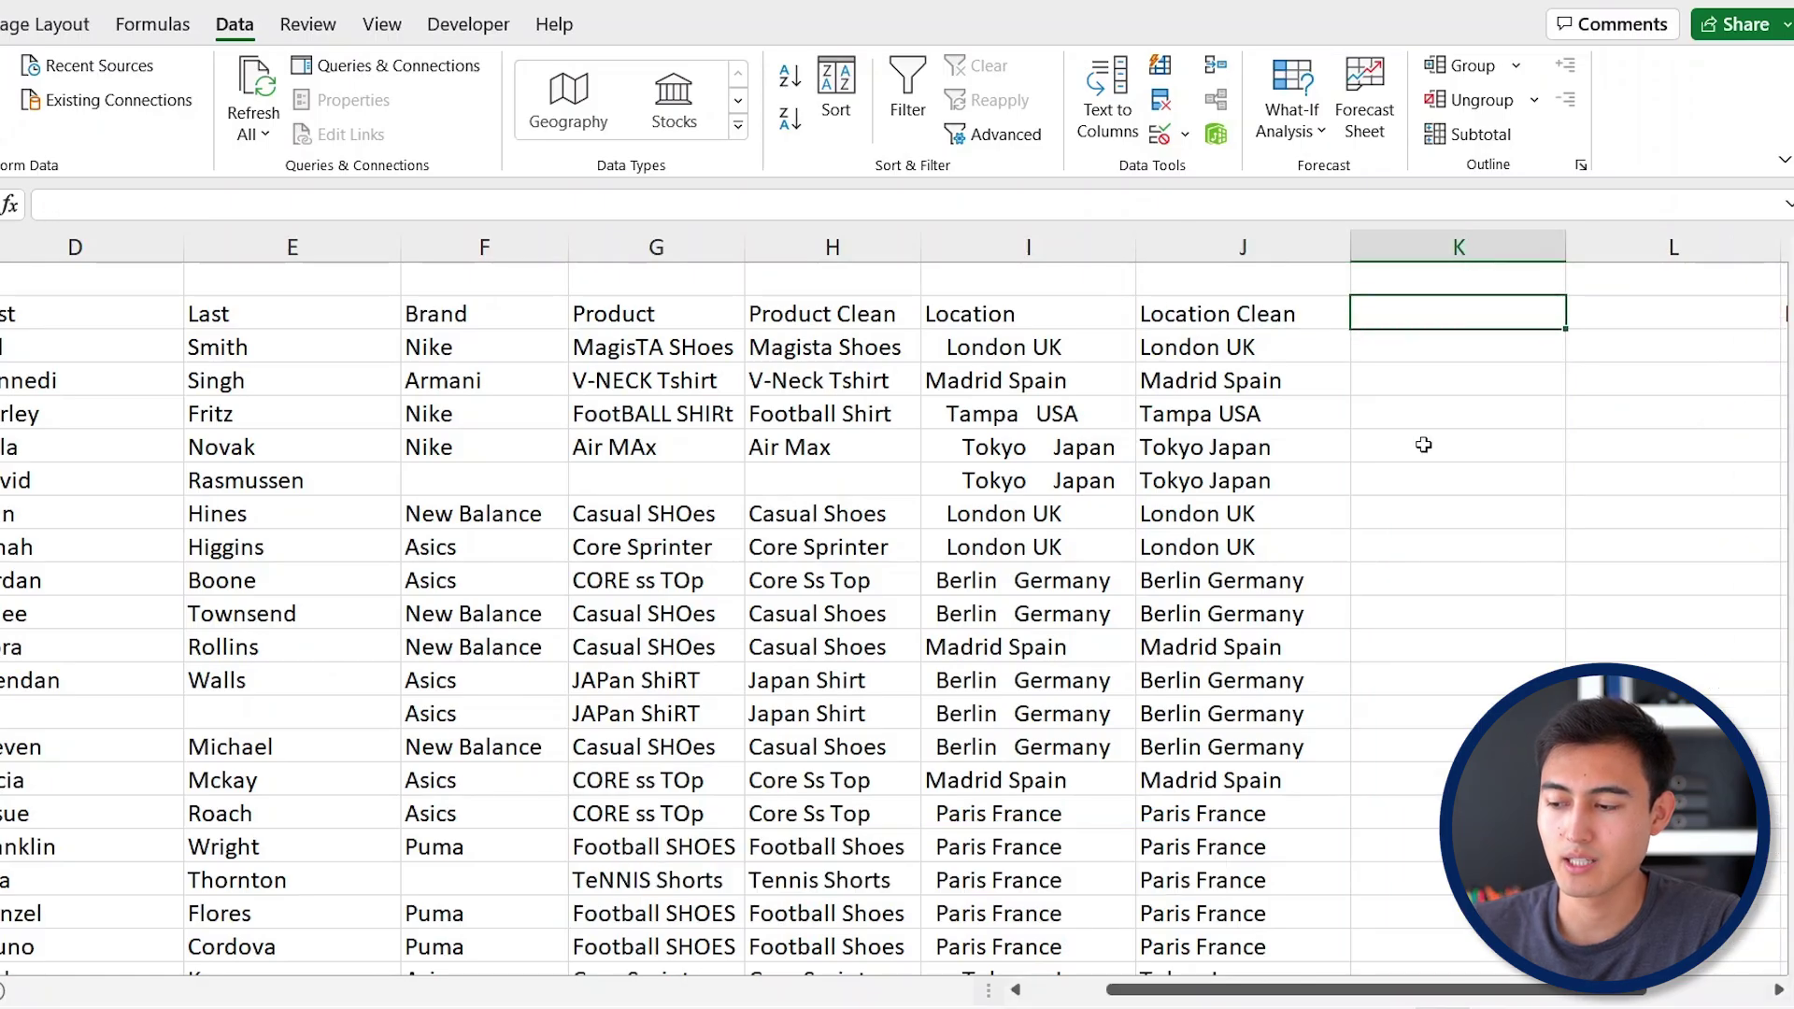
pyautogui.write('City')
pyautogui.press('Tab')
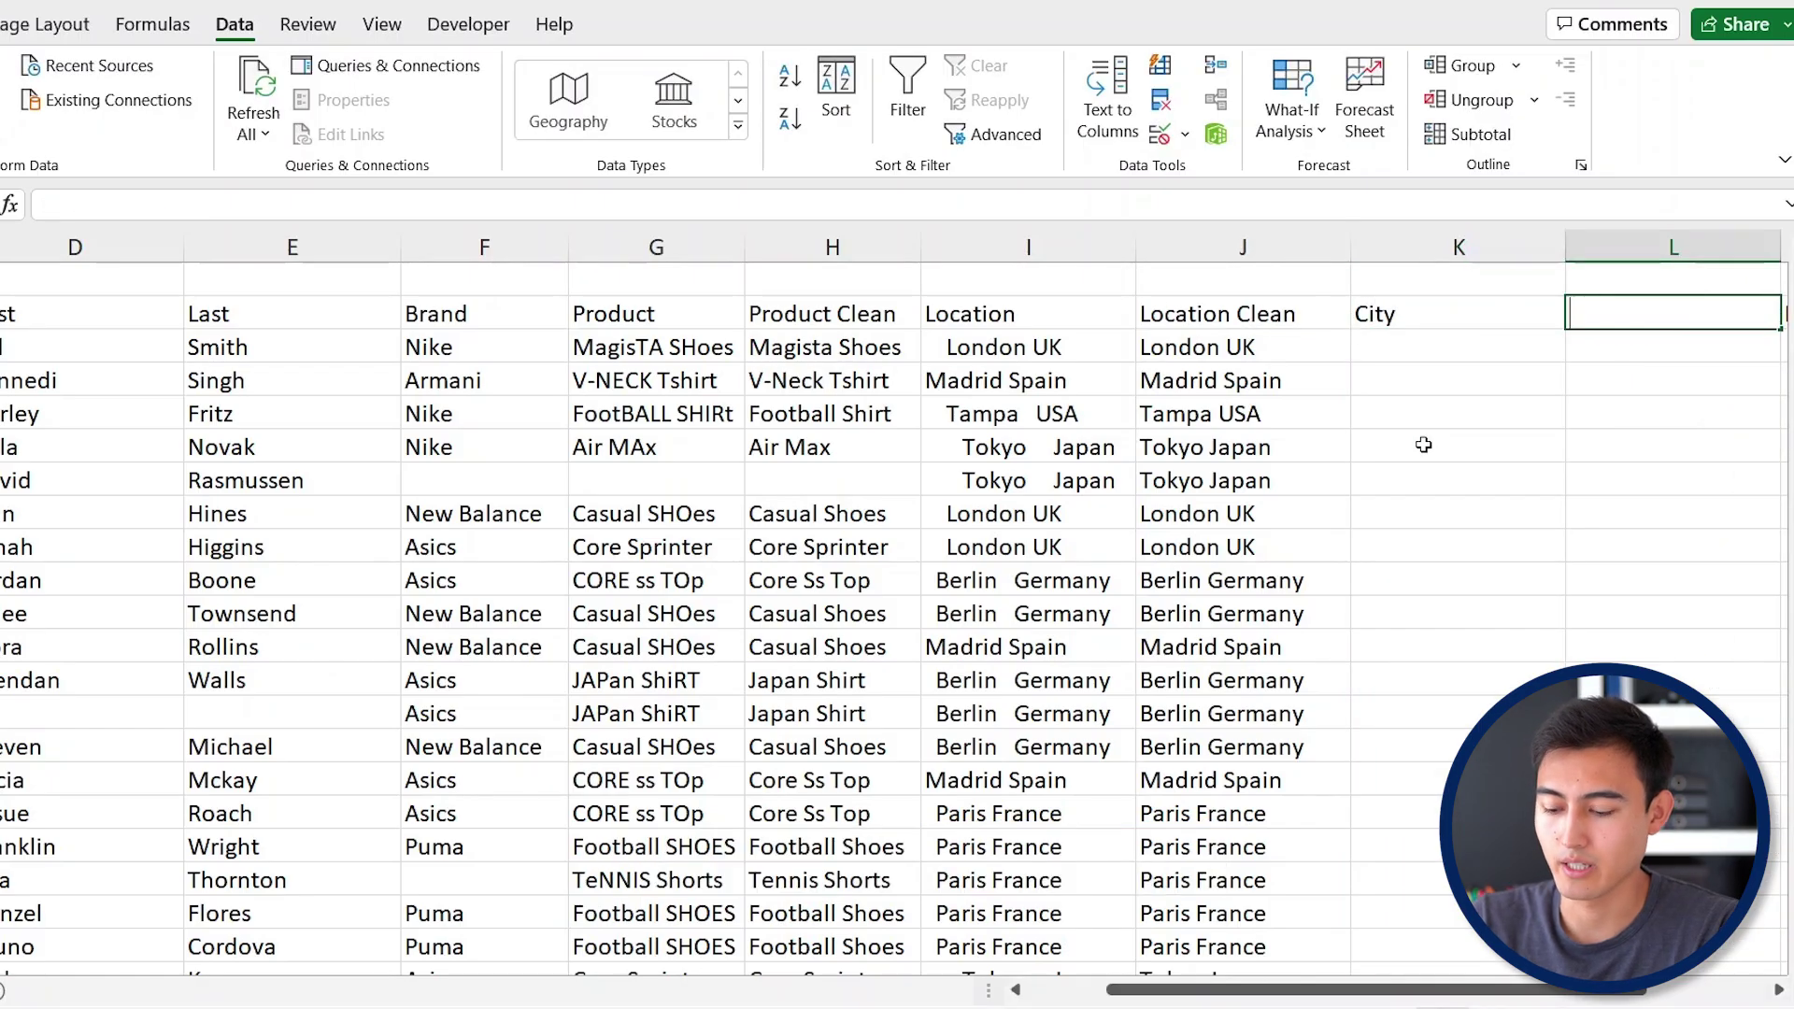
pyautogui.write('Country')
pyautogui.press('Return')
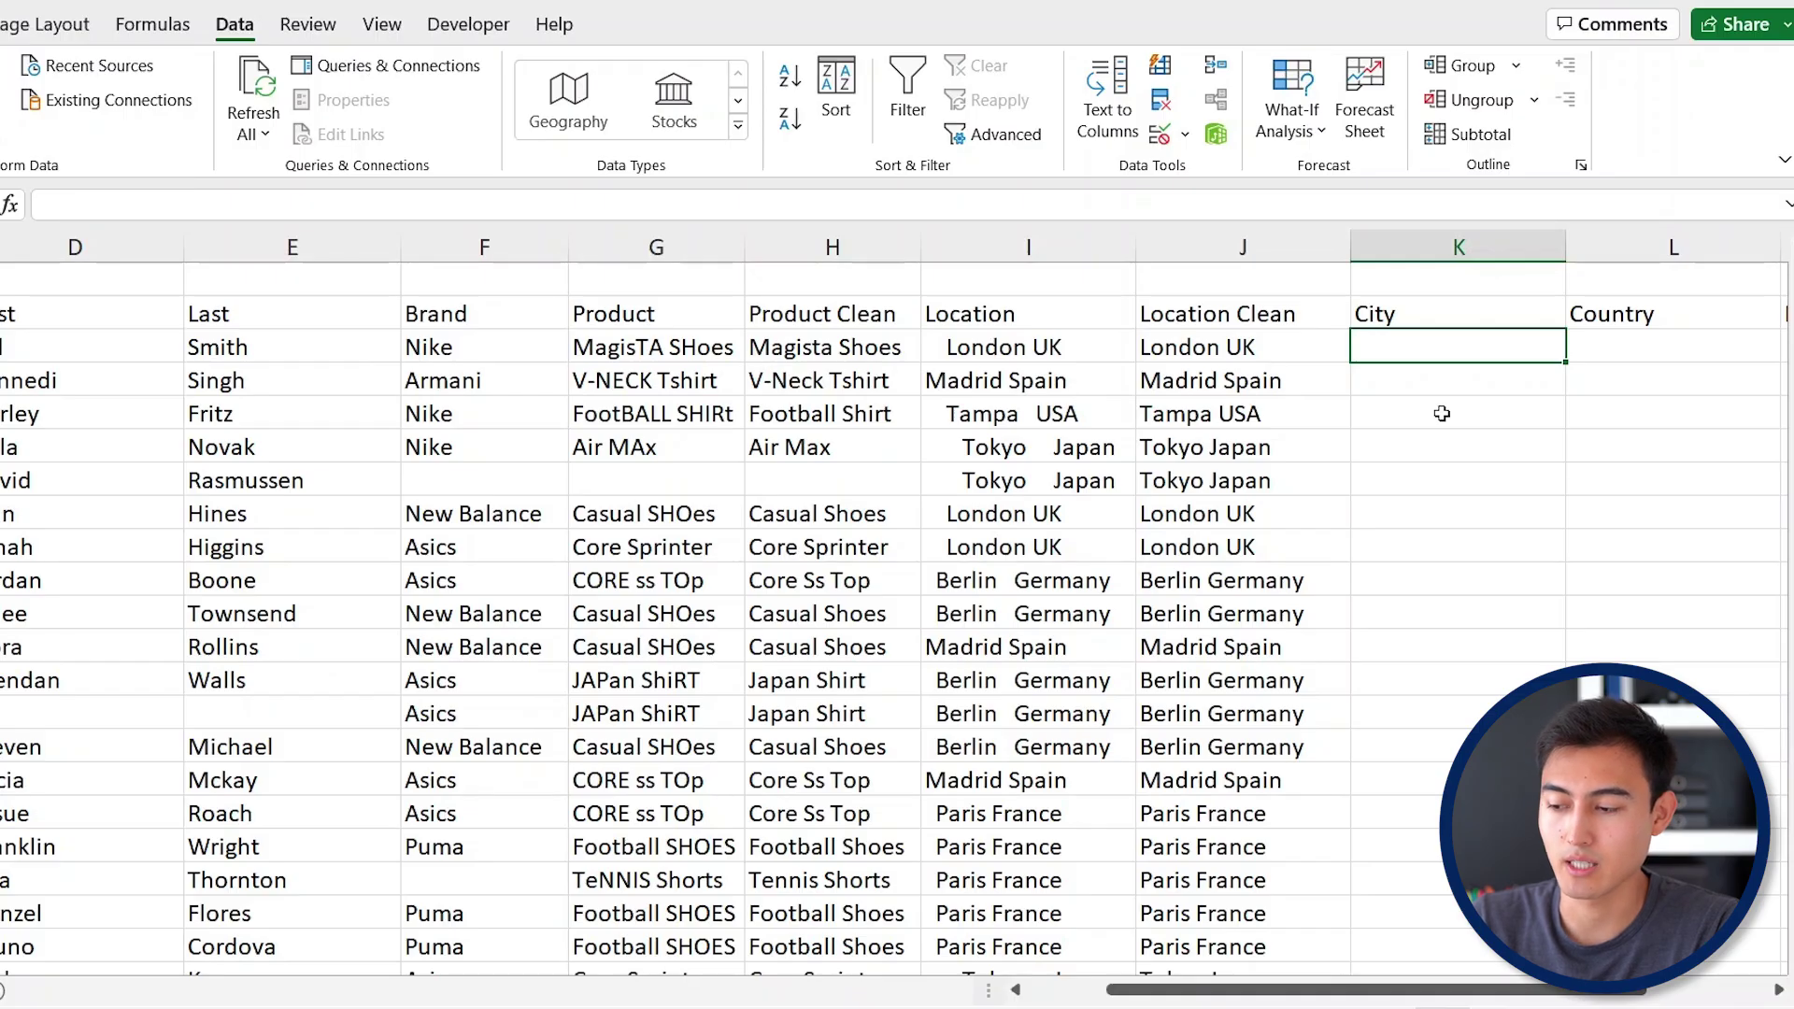
# Enter the example values "London" in K3 and "UK" in L3 for the first location.
pyautogui.write('Lod')
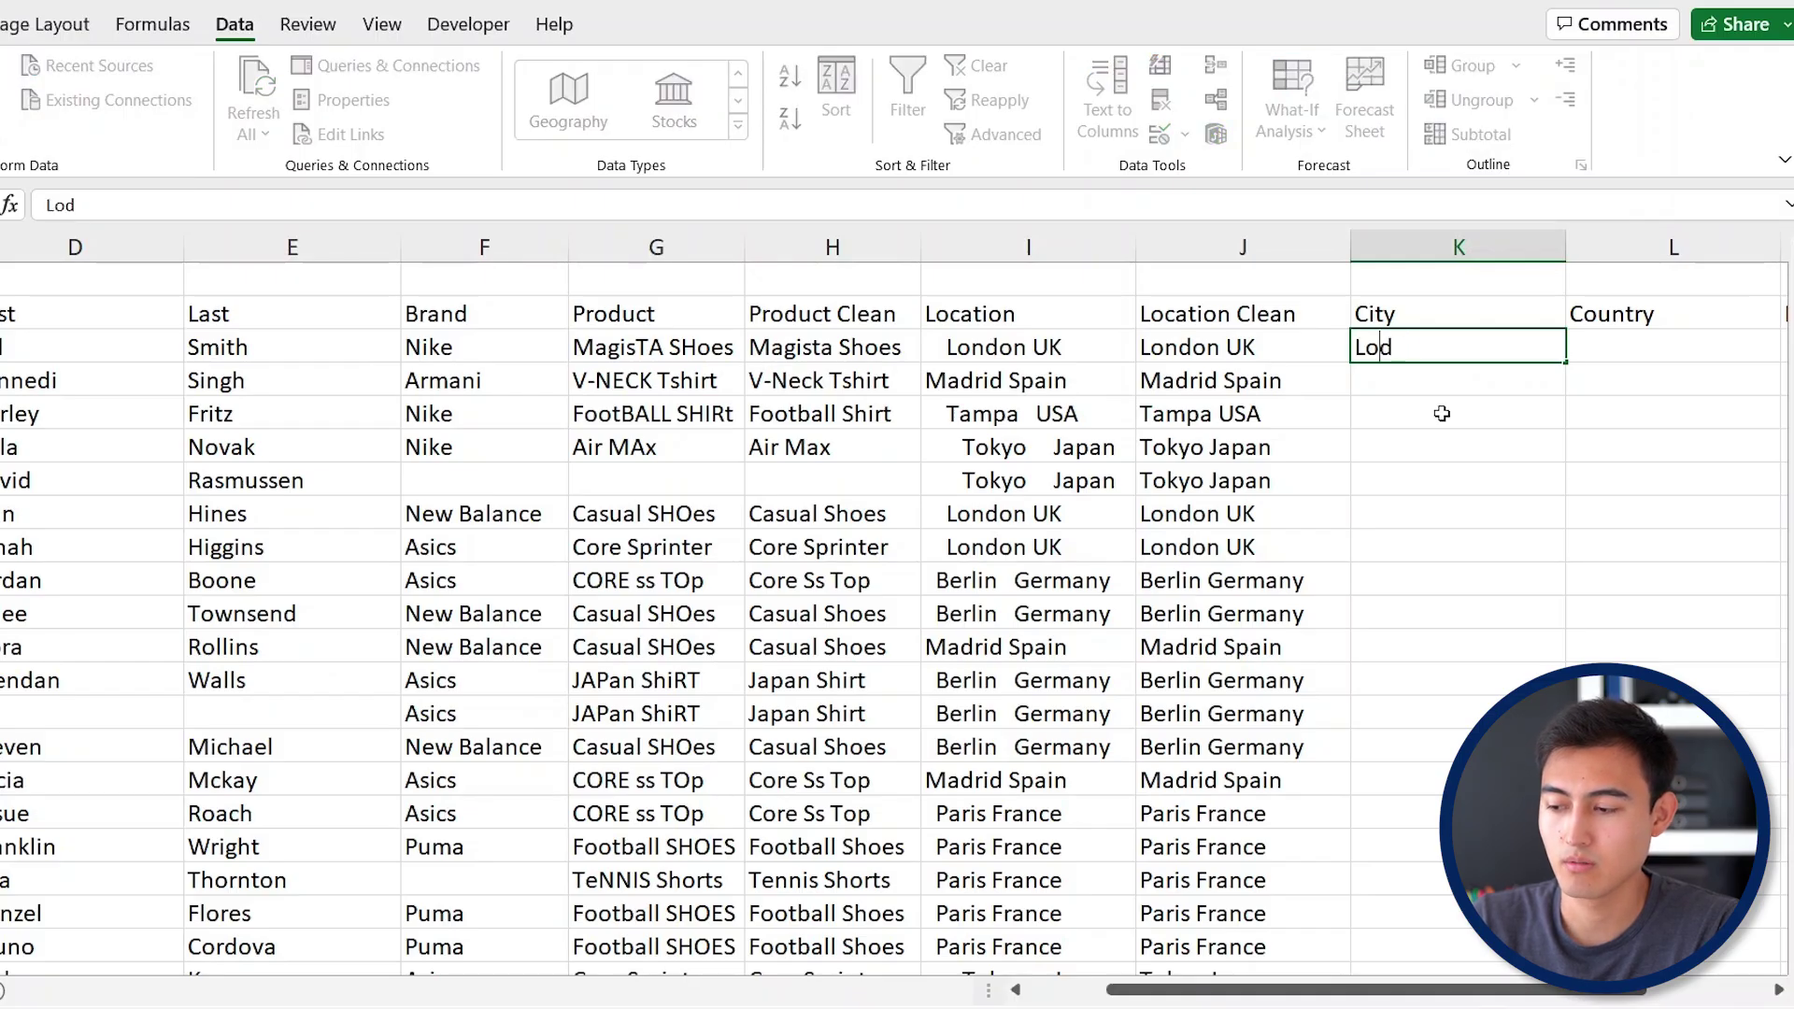
pyautogui.write('nndon')
pyautogui.press('Tab')
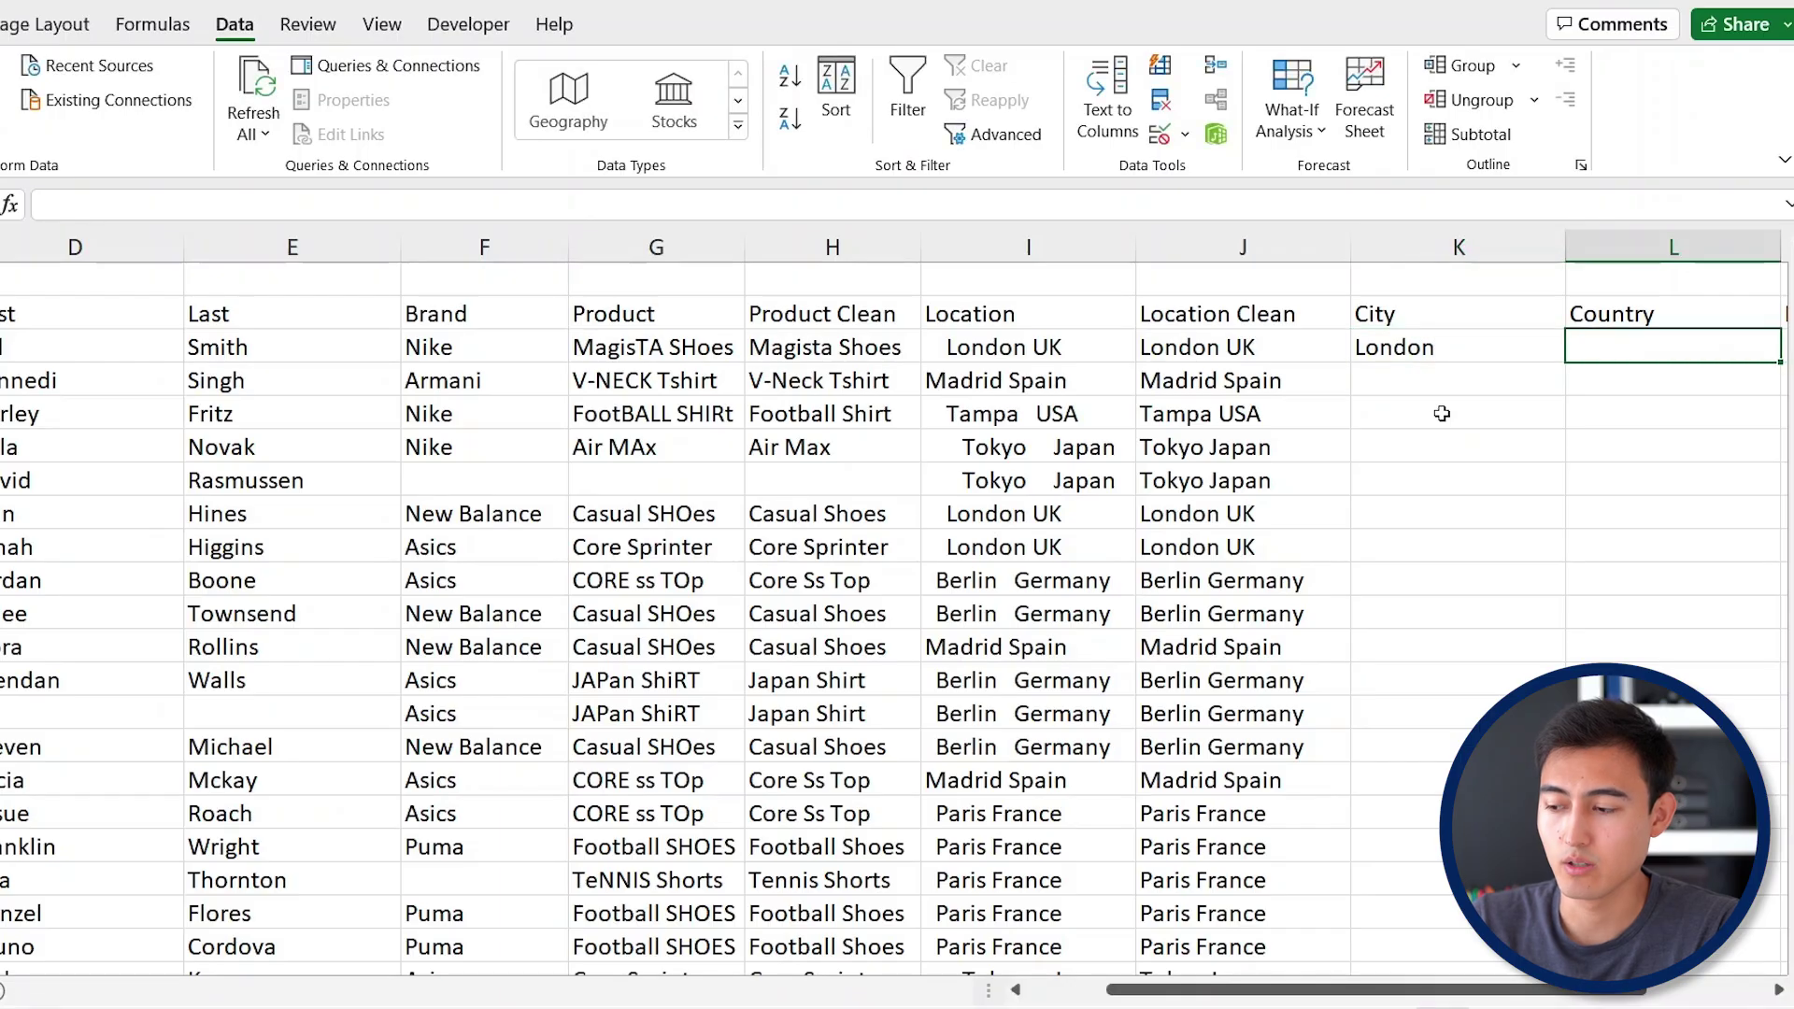
pyautogui.write('UK')
pyautogui.press('Return')
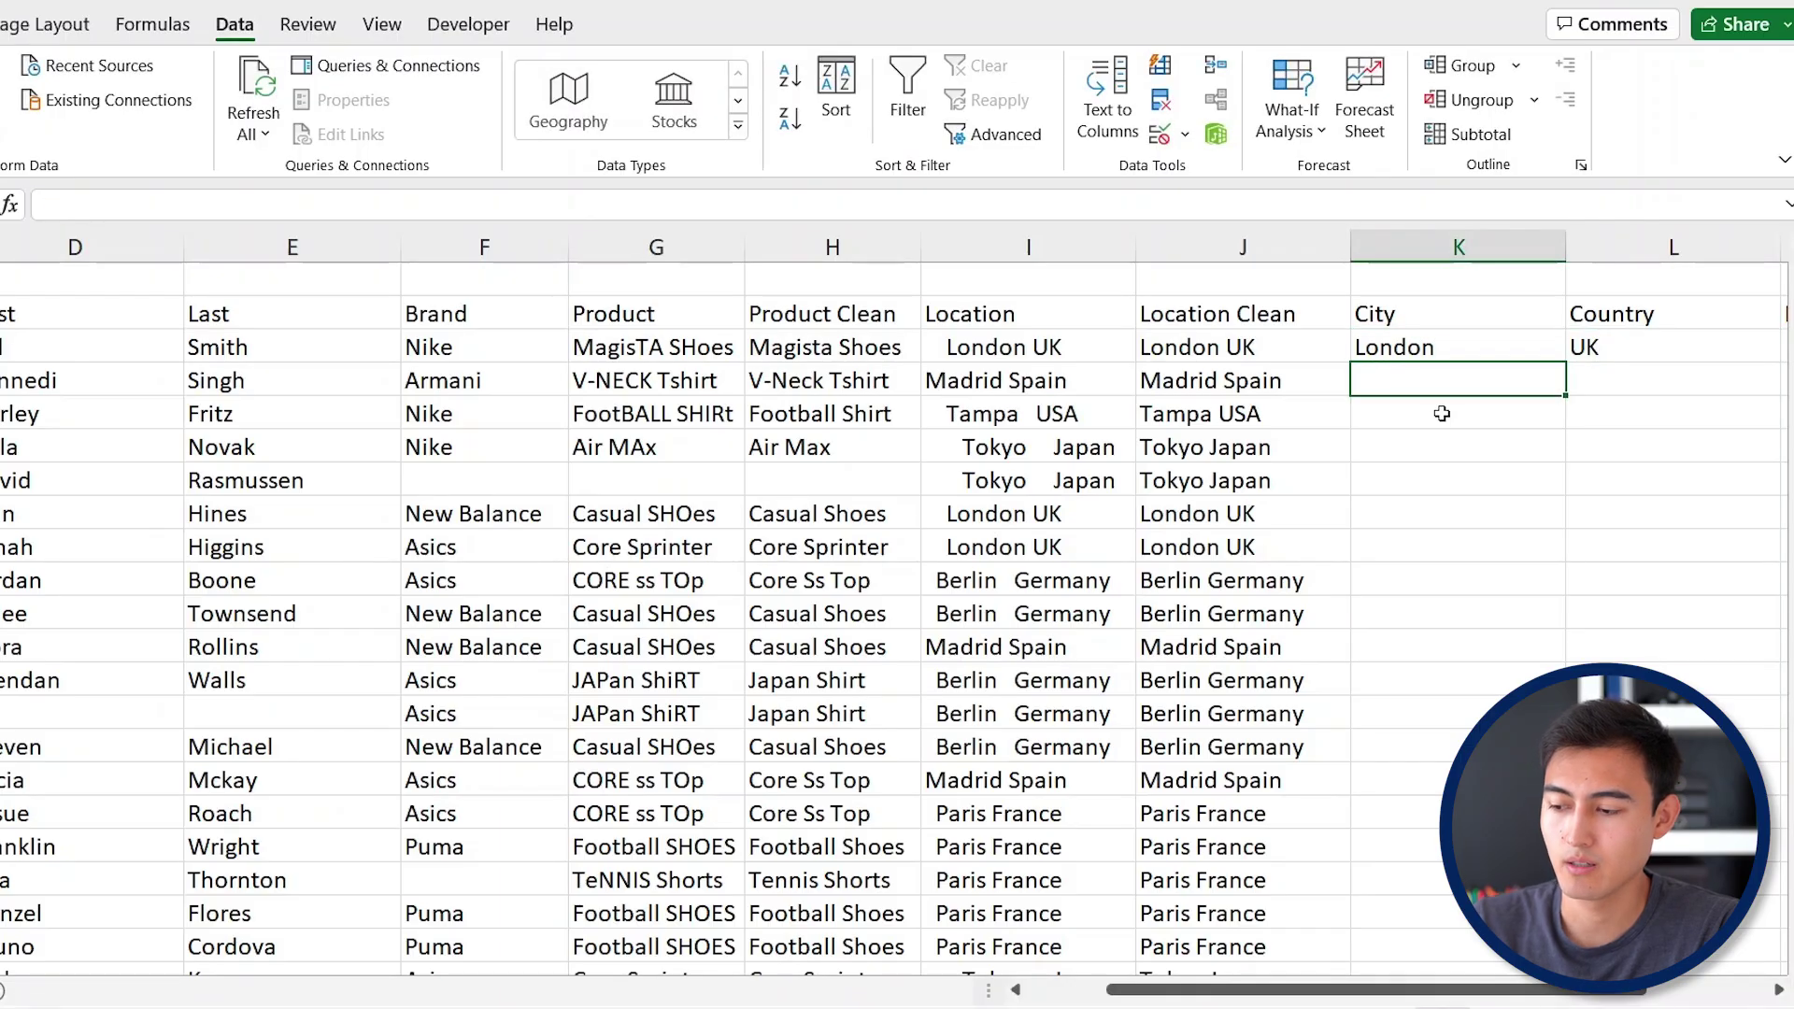
# Flash Fill the rest of the City and Country columns from the examples in row 3.
pyautogui.press('Up')
pyautogui.press('Down')
pyautogui.hotkey('ctrl', 'e')
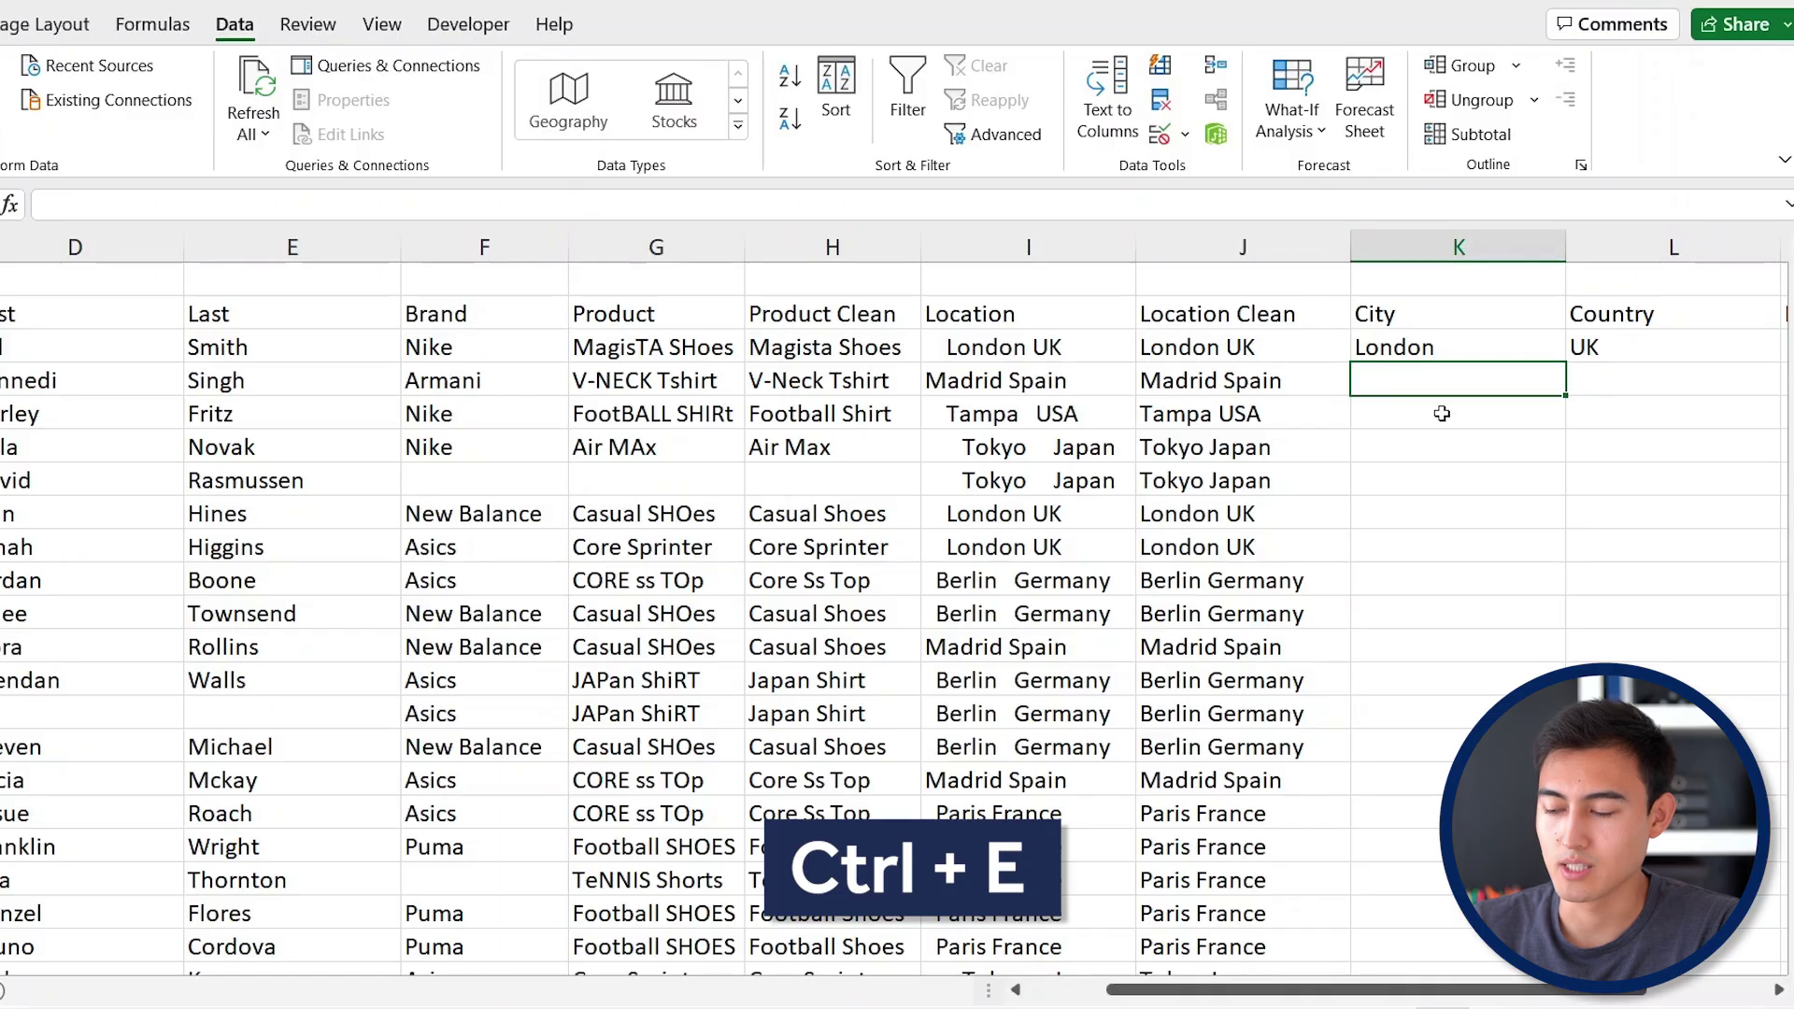
pyautogui.press('Right')
pyautogui.hotkey('ctrl', 'e')
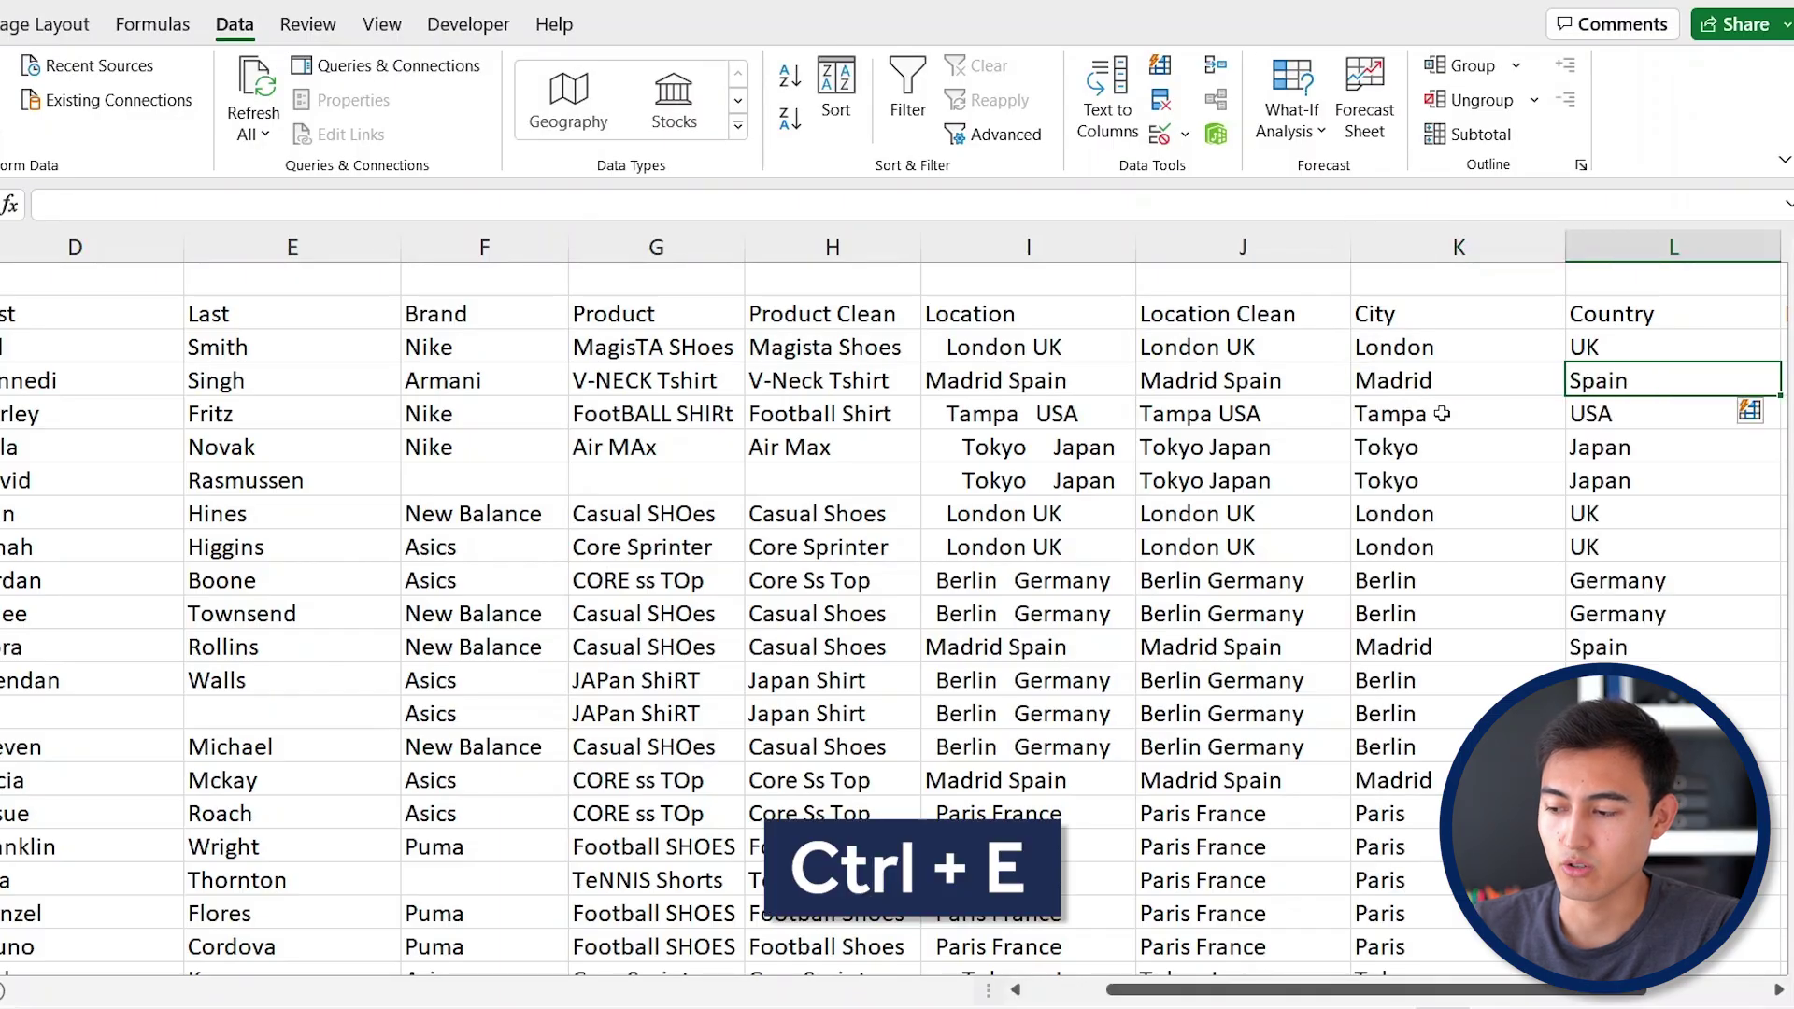
pyautogui.press('Right')
pyautogui.press('Right')
pyautogui.press('Left')
pyautogui.press('Left')
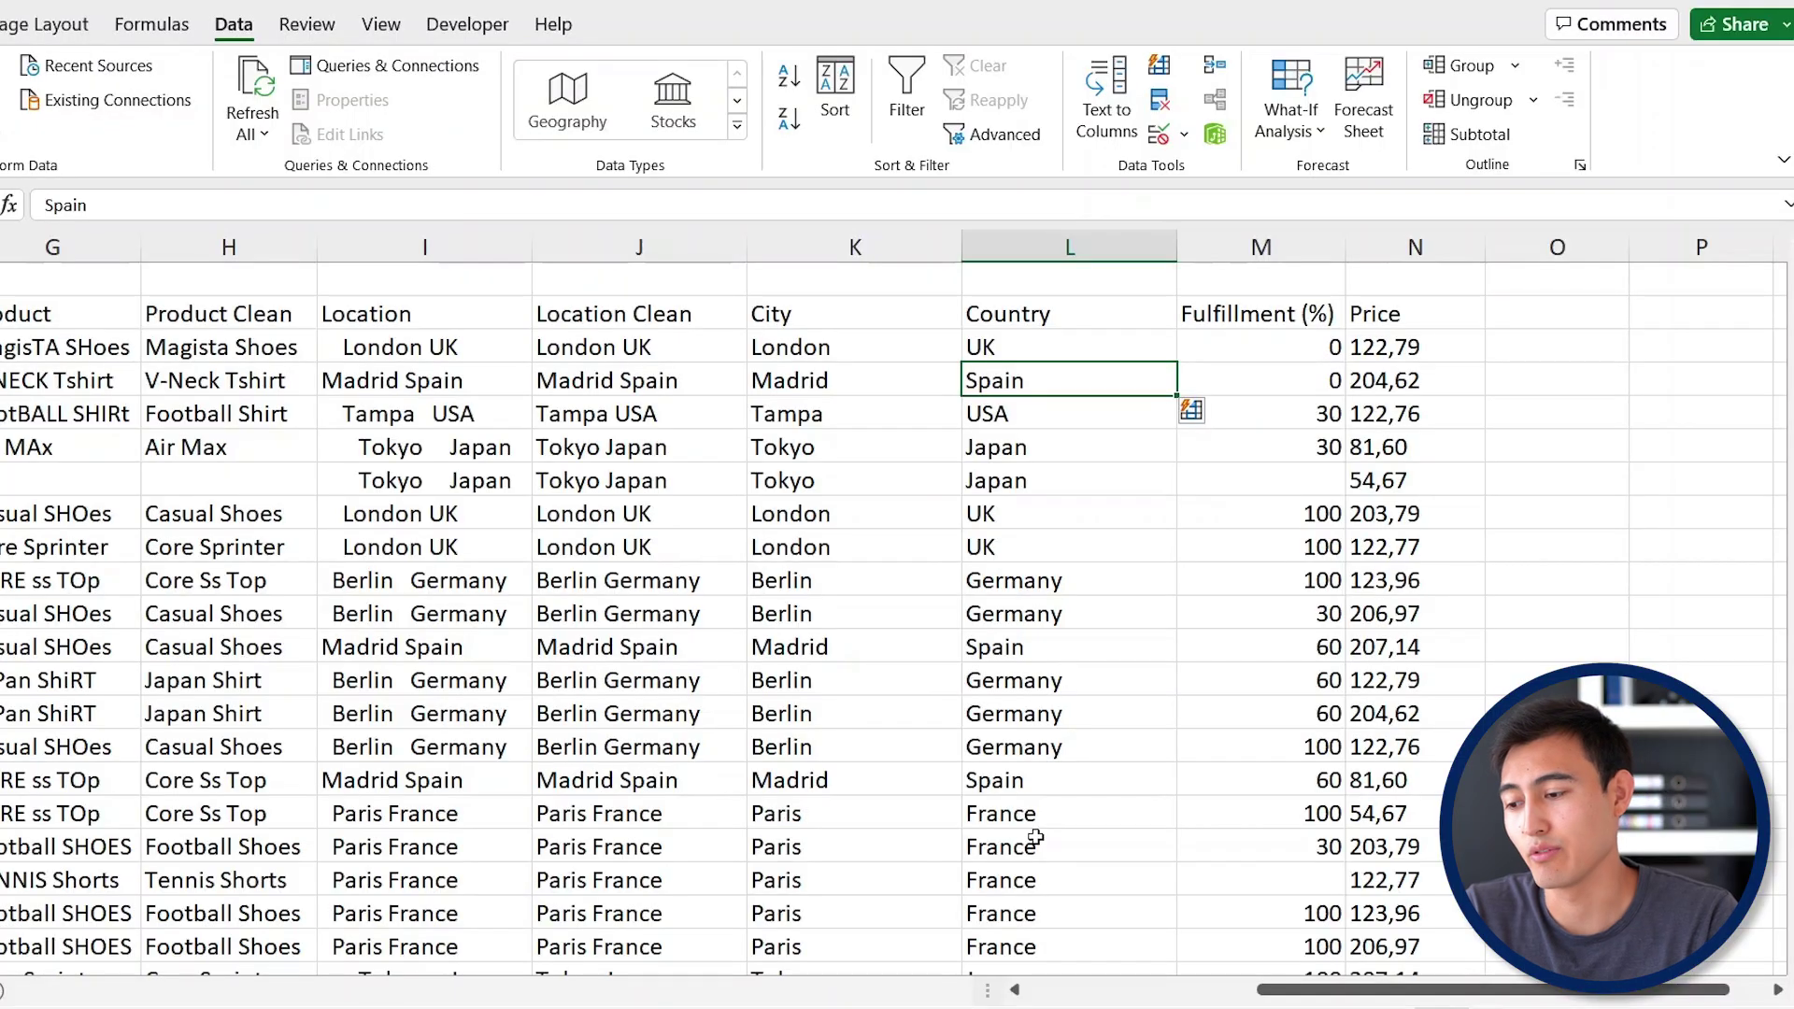
# Try to format the Fulfillment (%) value in M5 with Percent Style, and undo the formatting.
pyautogui.click(1316, 385)
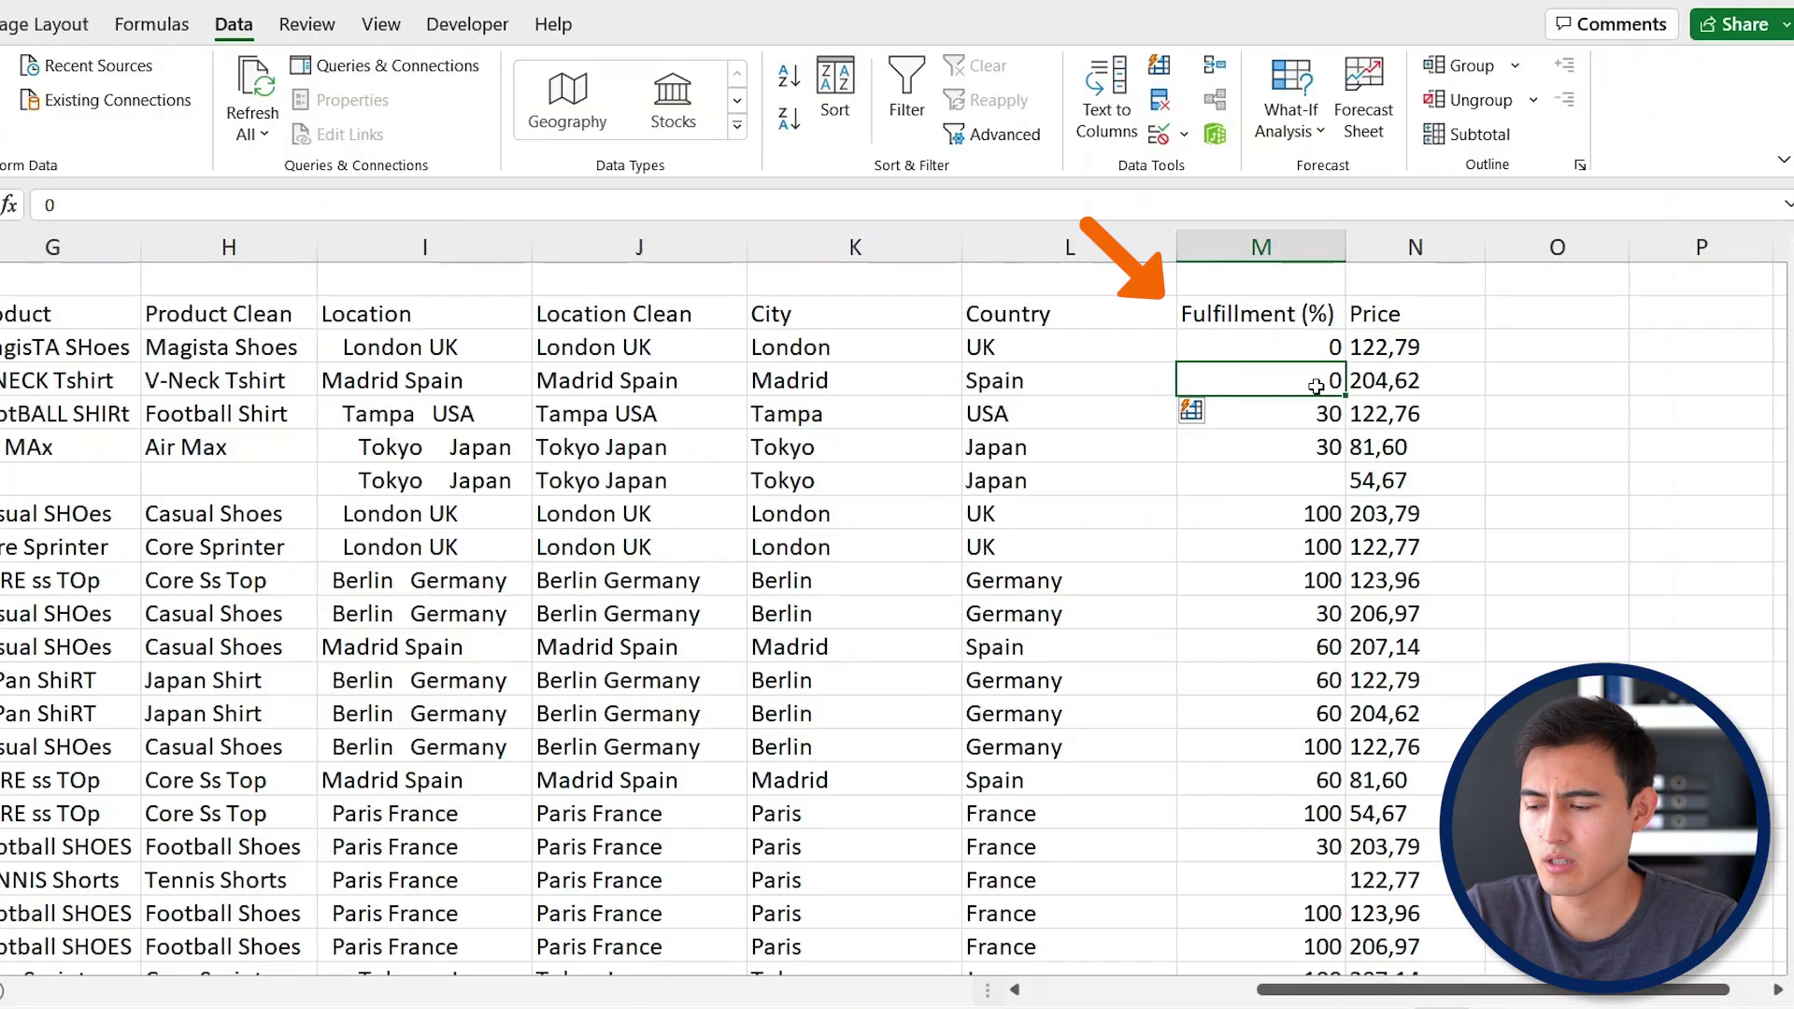
pyautogui.click(1284, 413)
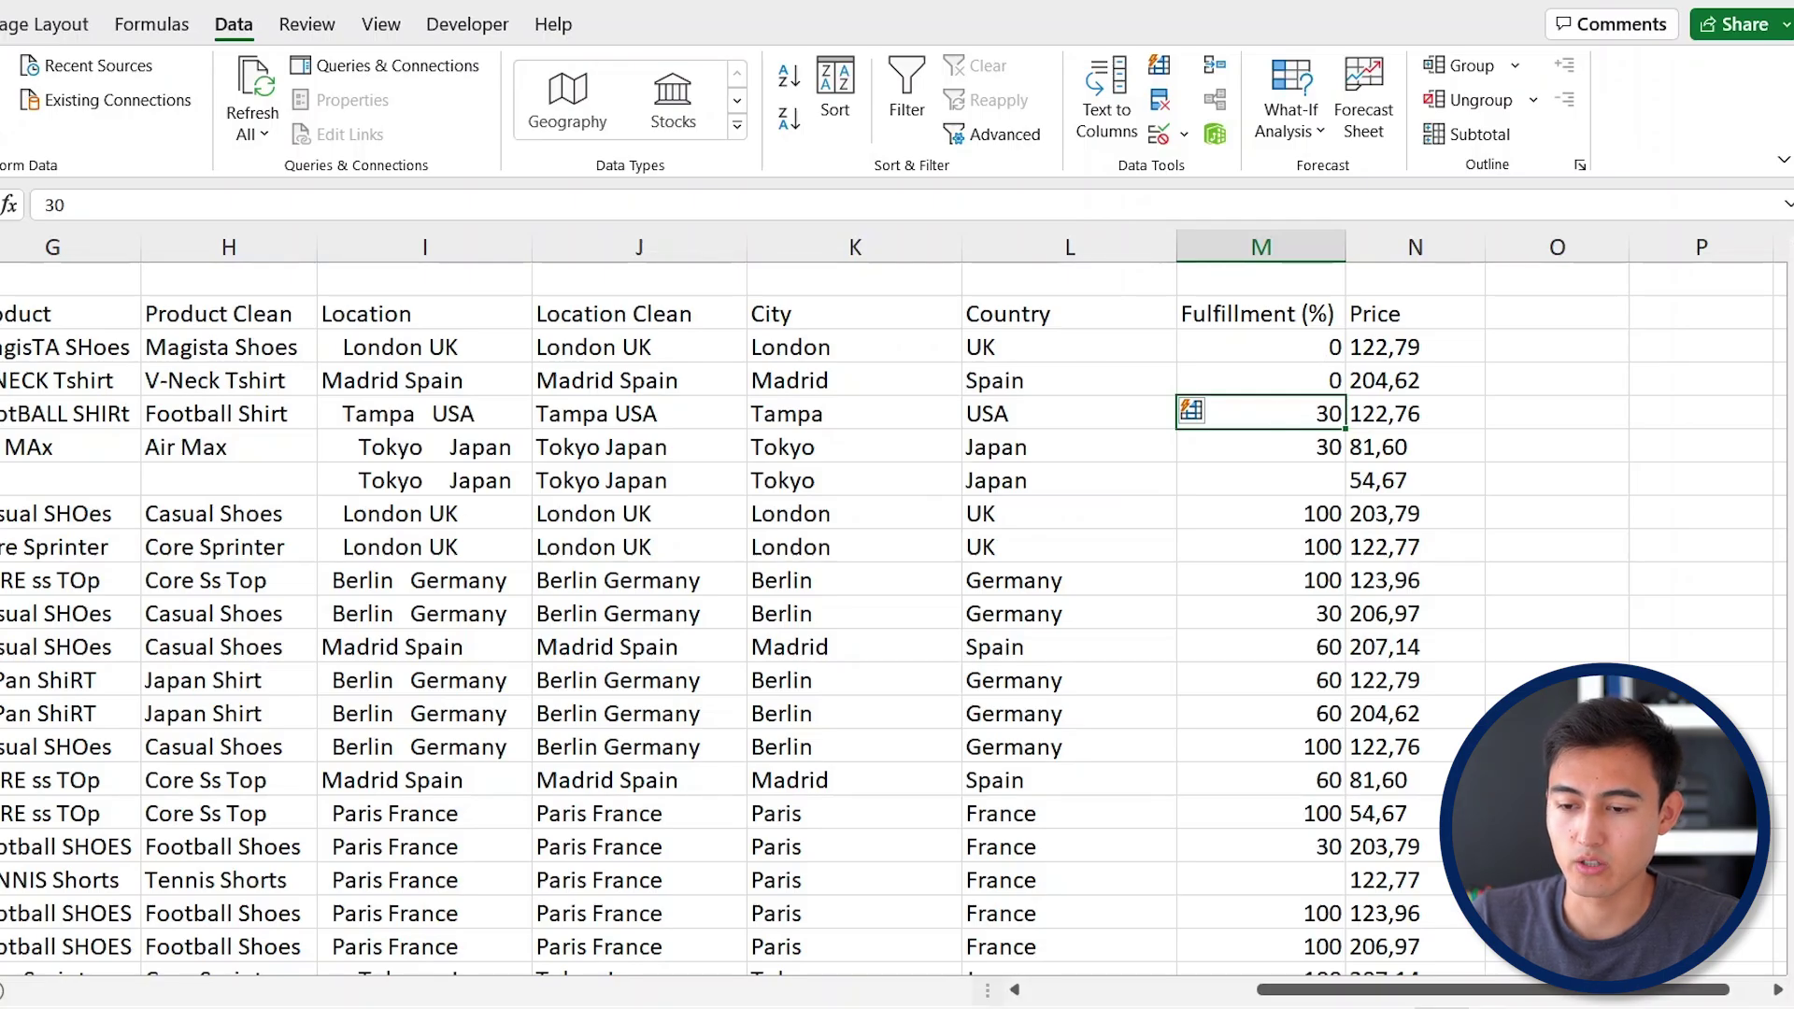
pyautogui.click(2, 24)
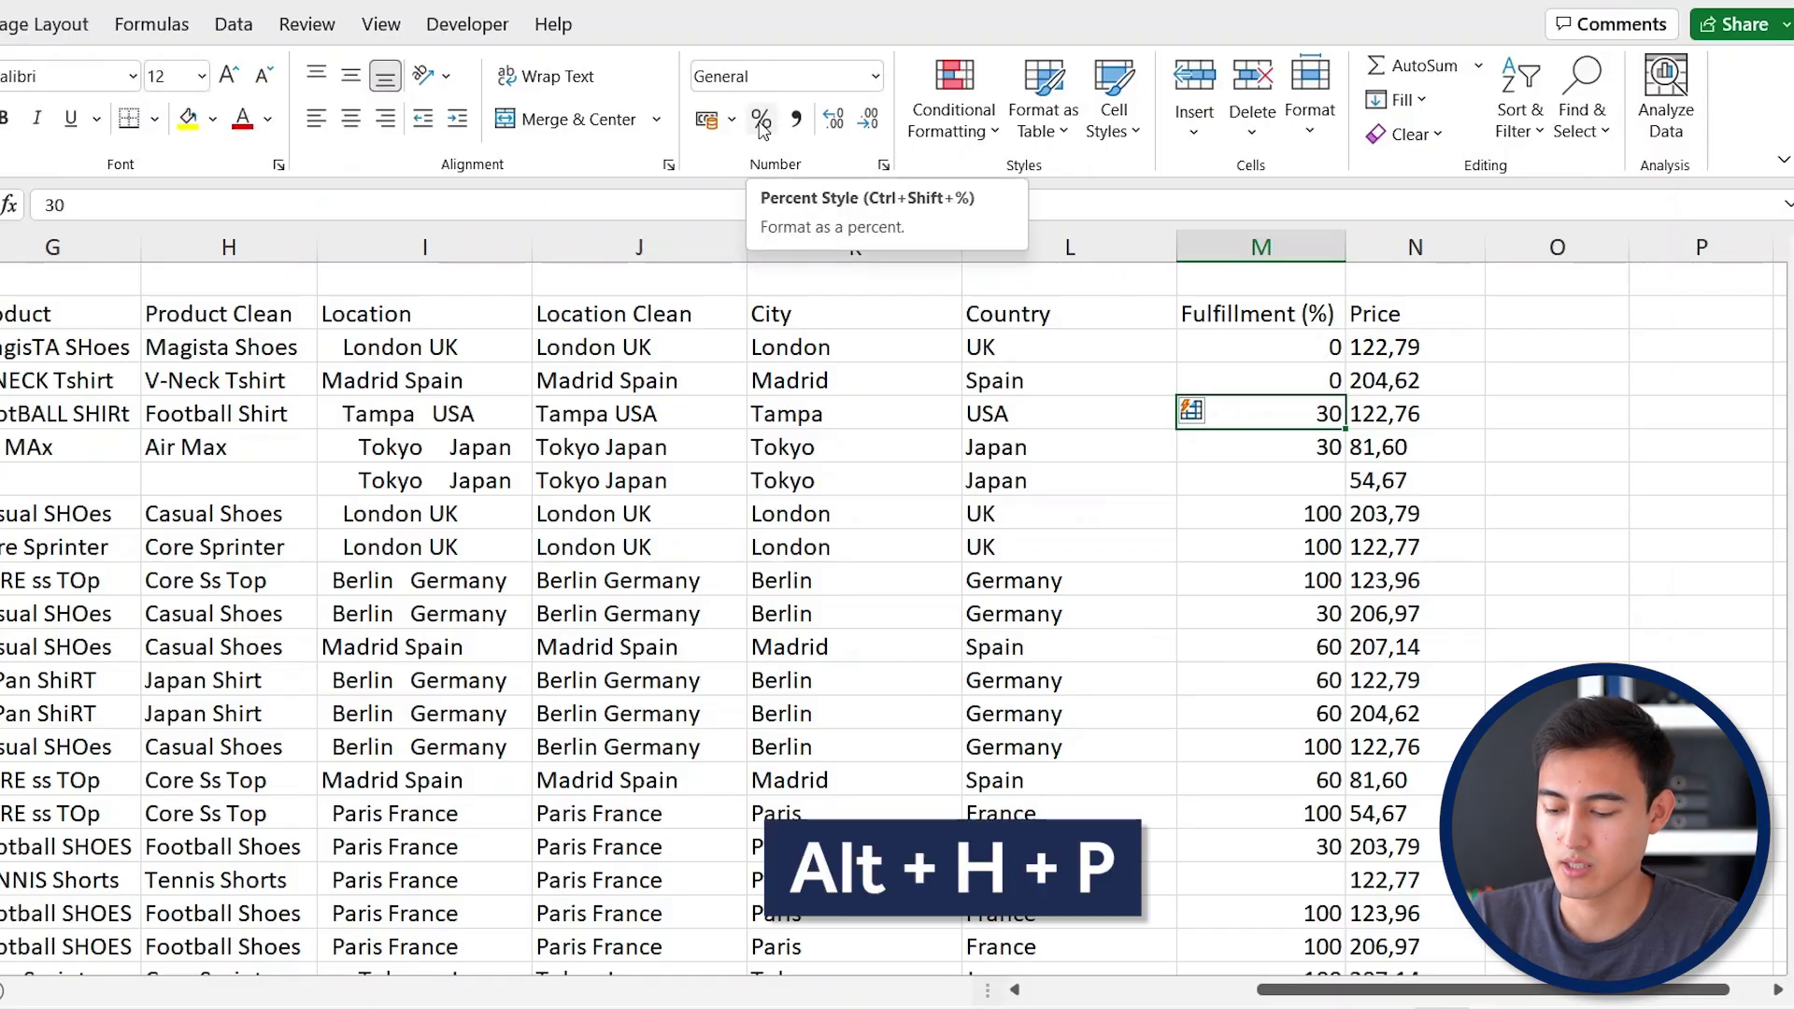
pyautogui.hotkey('alt', 'h')
pyautogui.press('p')
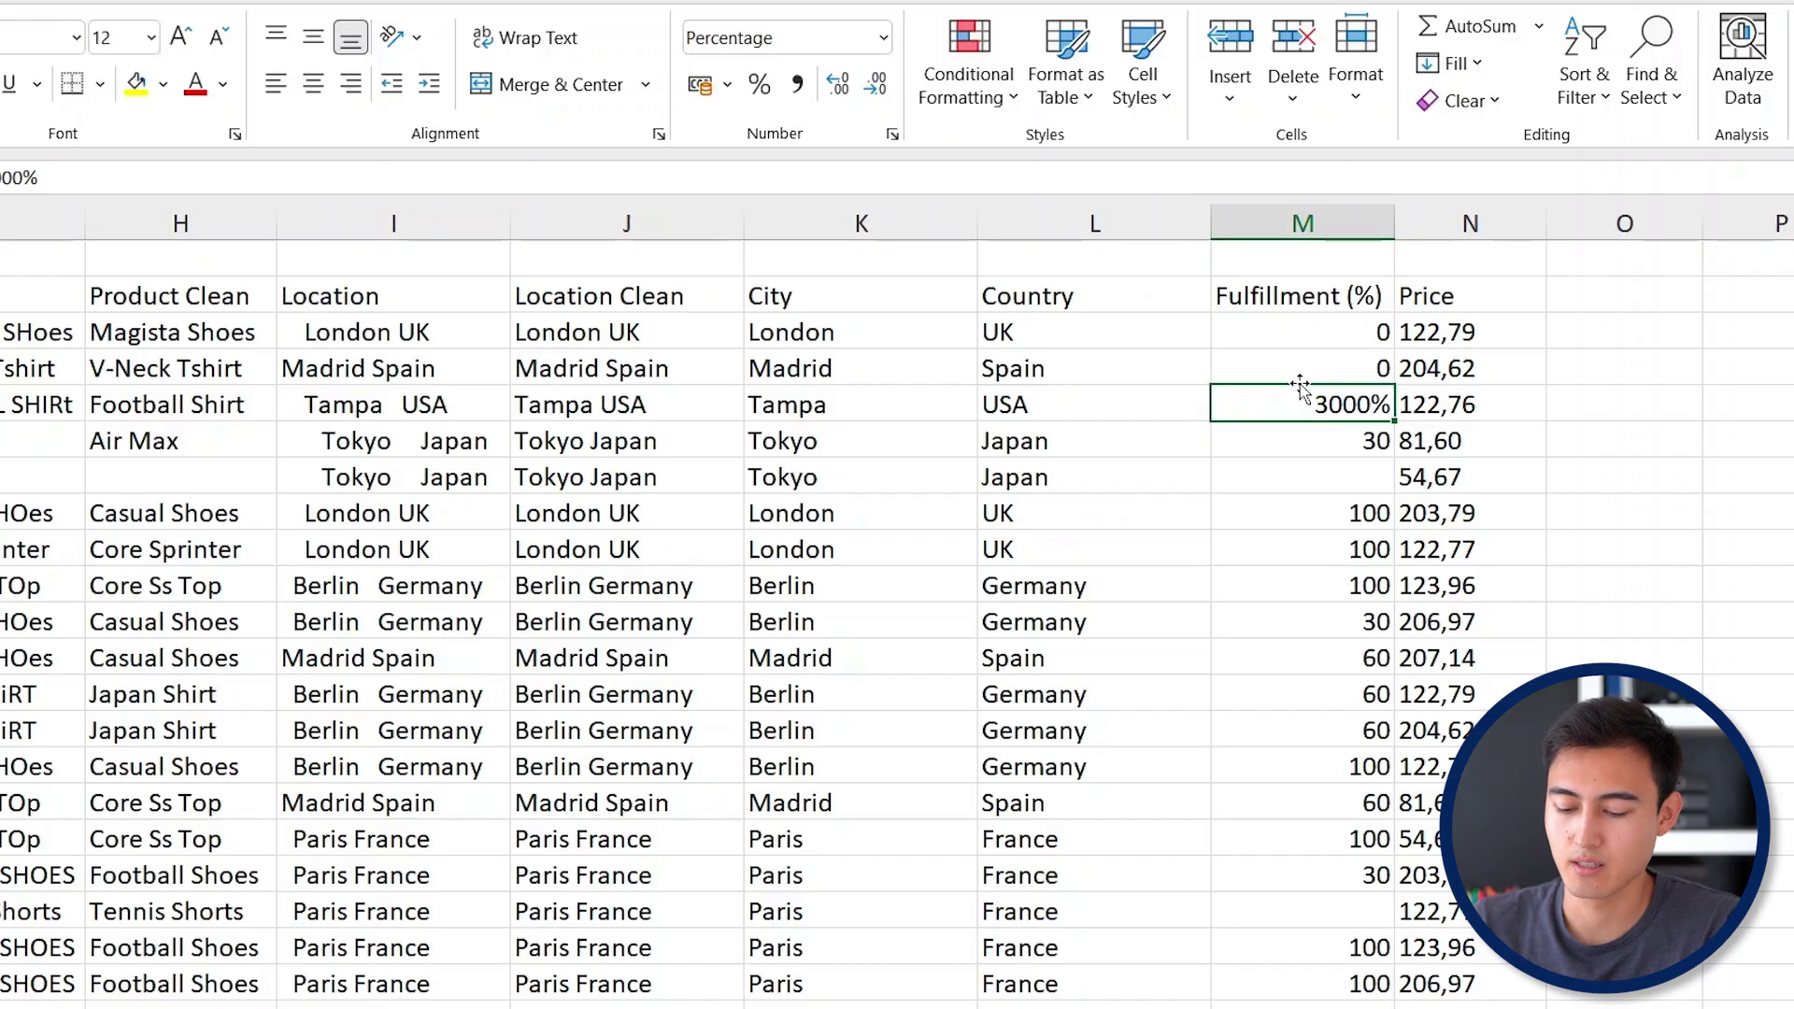
pyautogui.hotkey('ctrl', 'z')
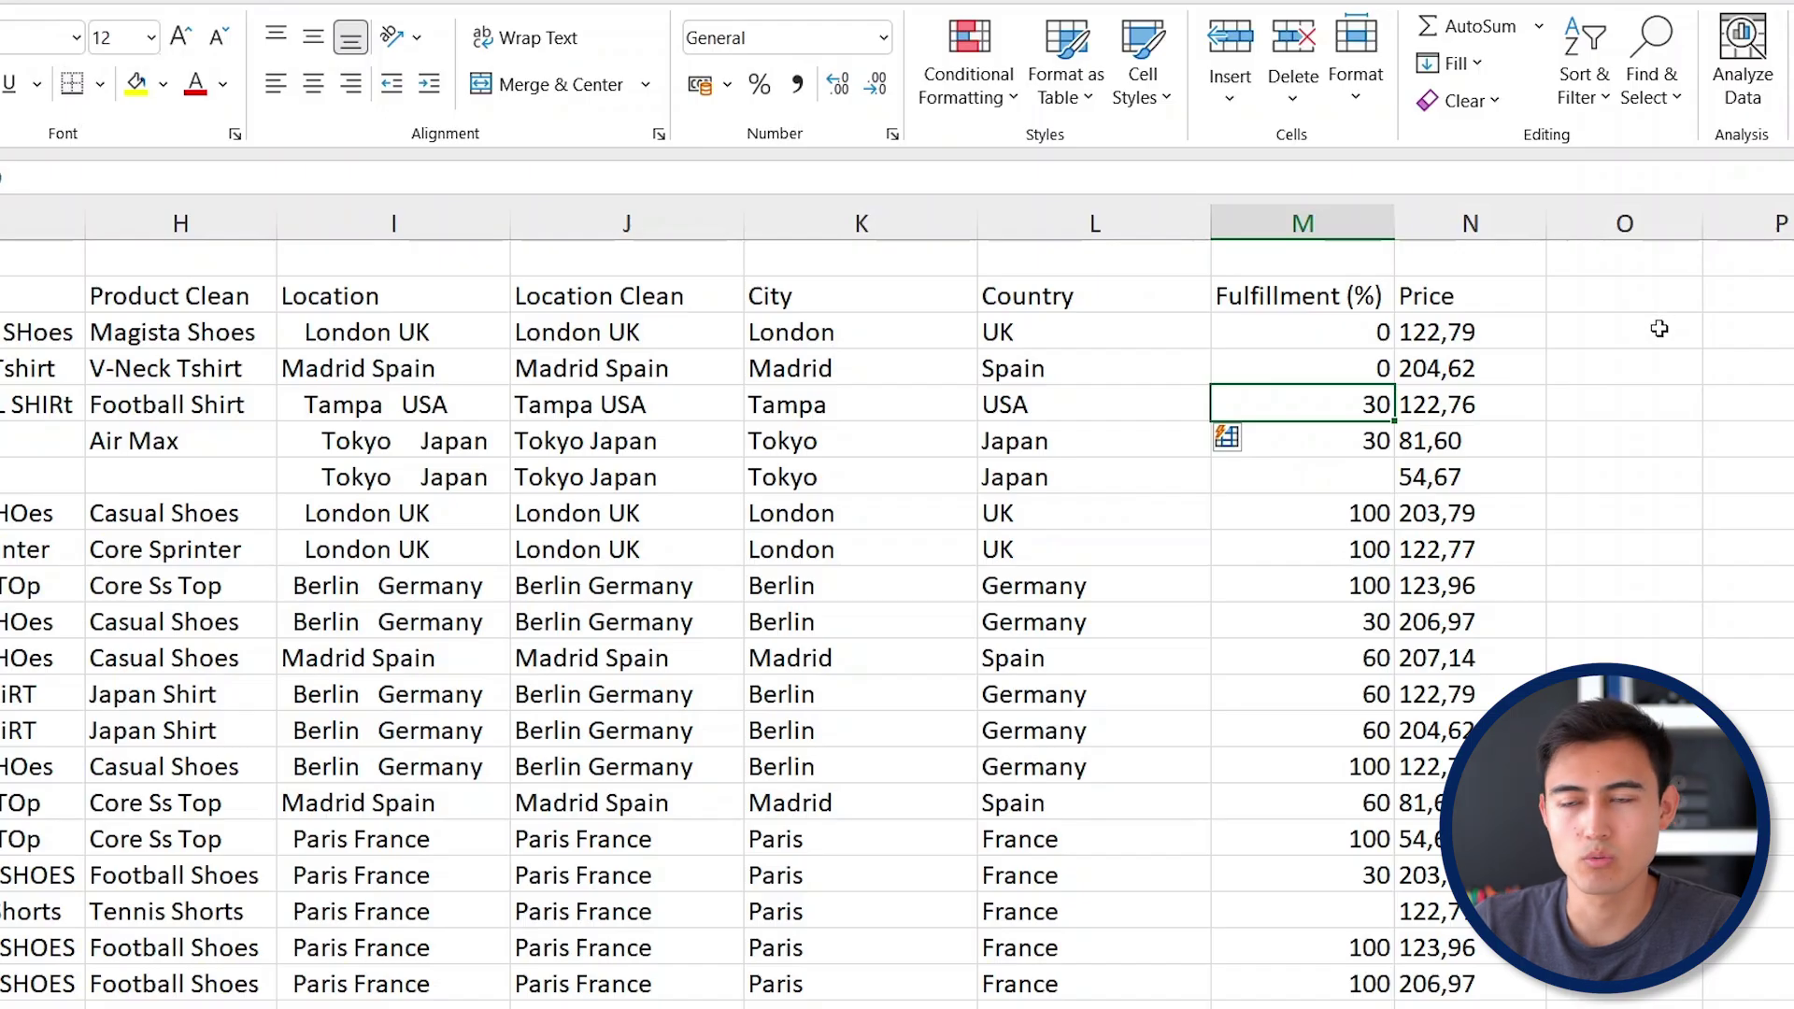
# Enter 100 in the empty cell O3 beside the Price column and copy that cell.
pyautogui.click(1660, 329)
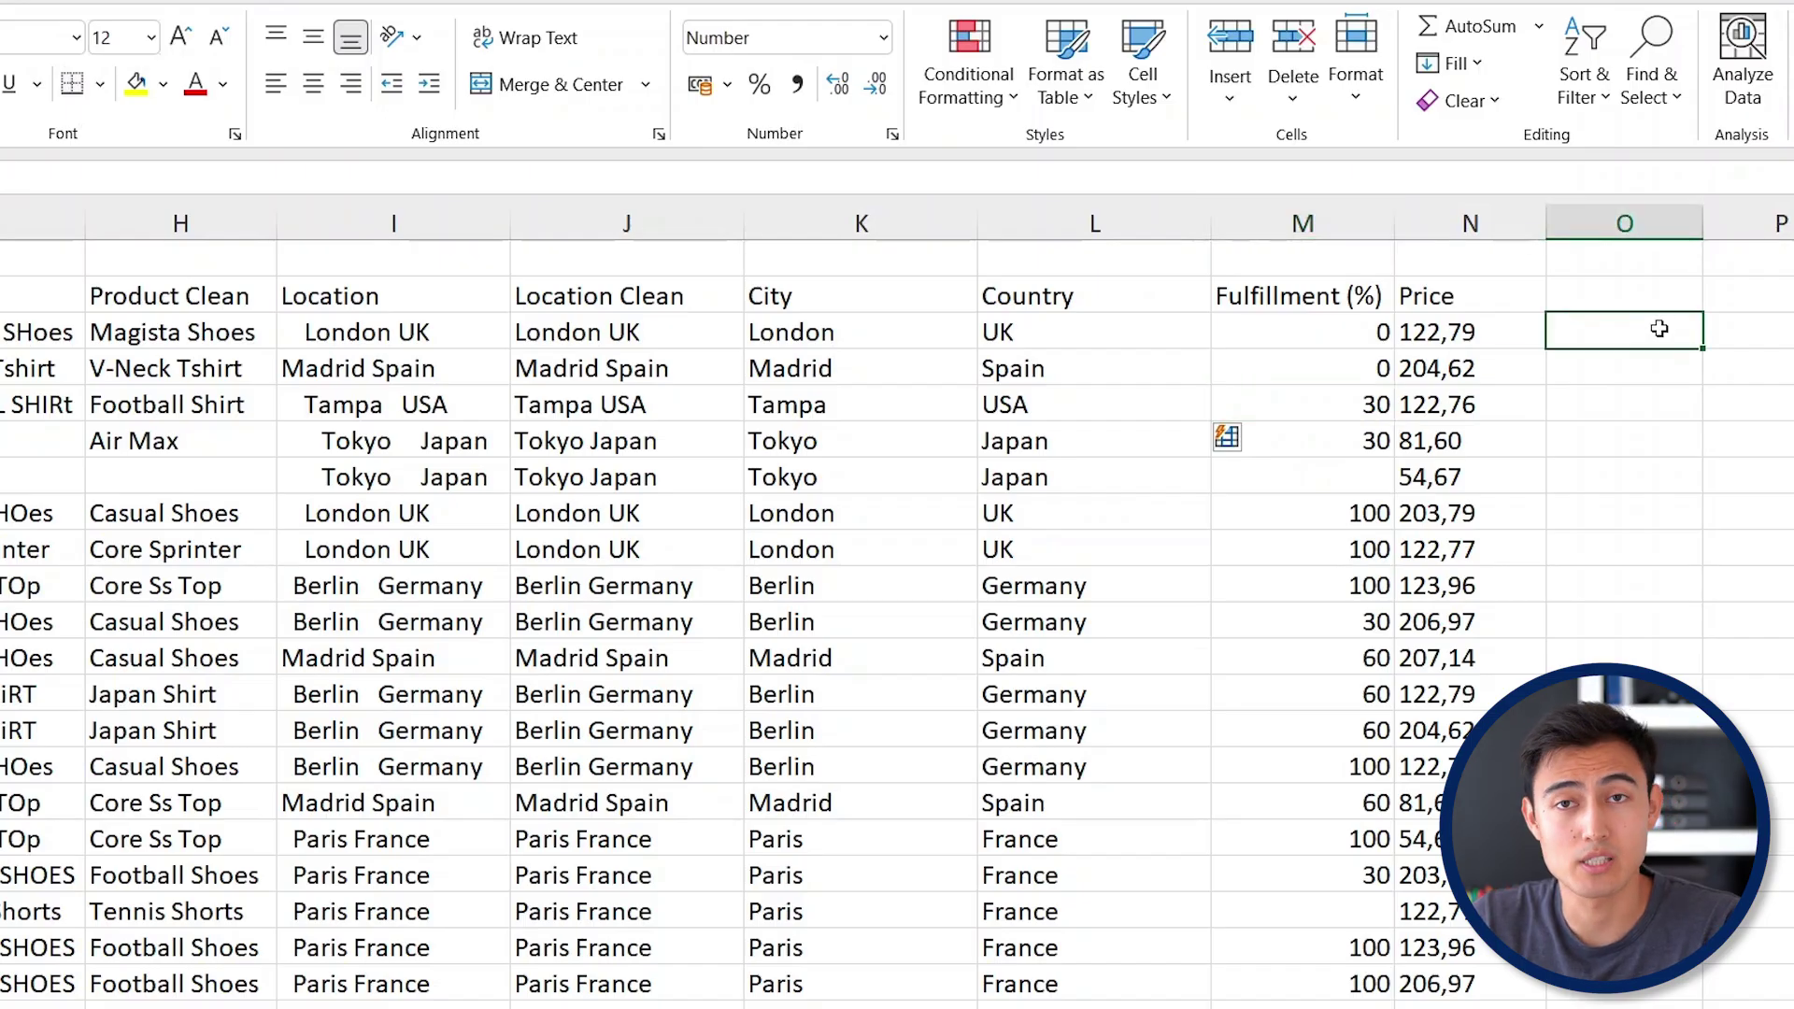
pyautogui.write('100')
pyautogui.press('Return')
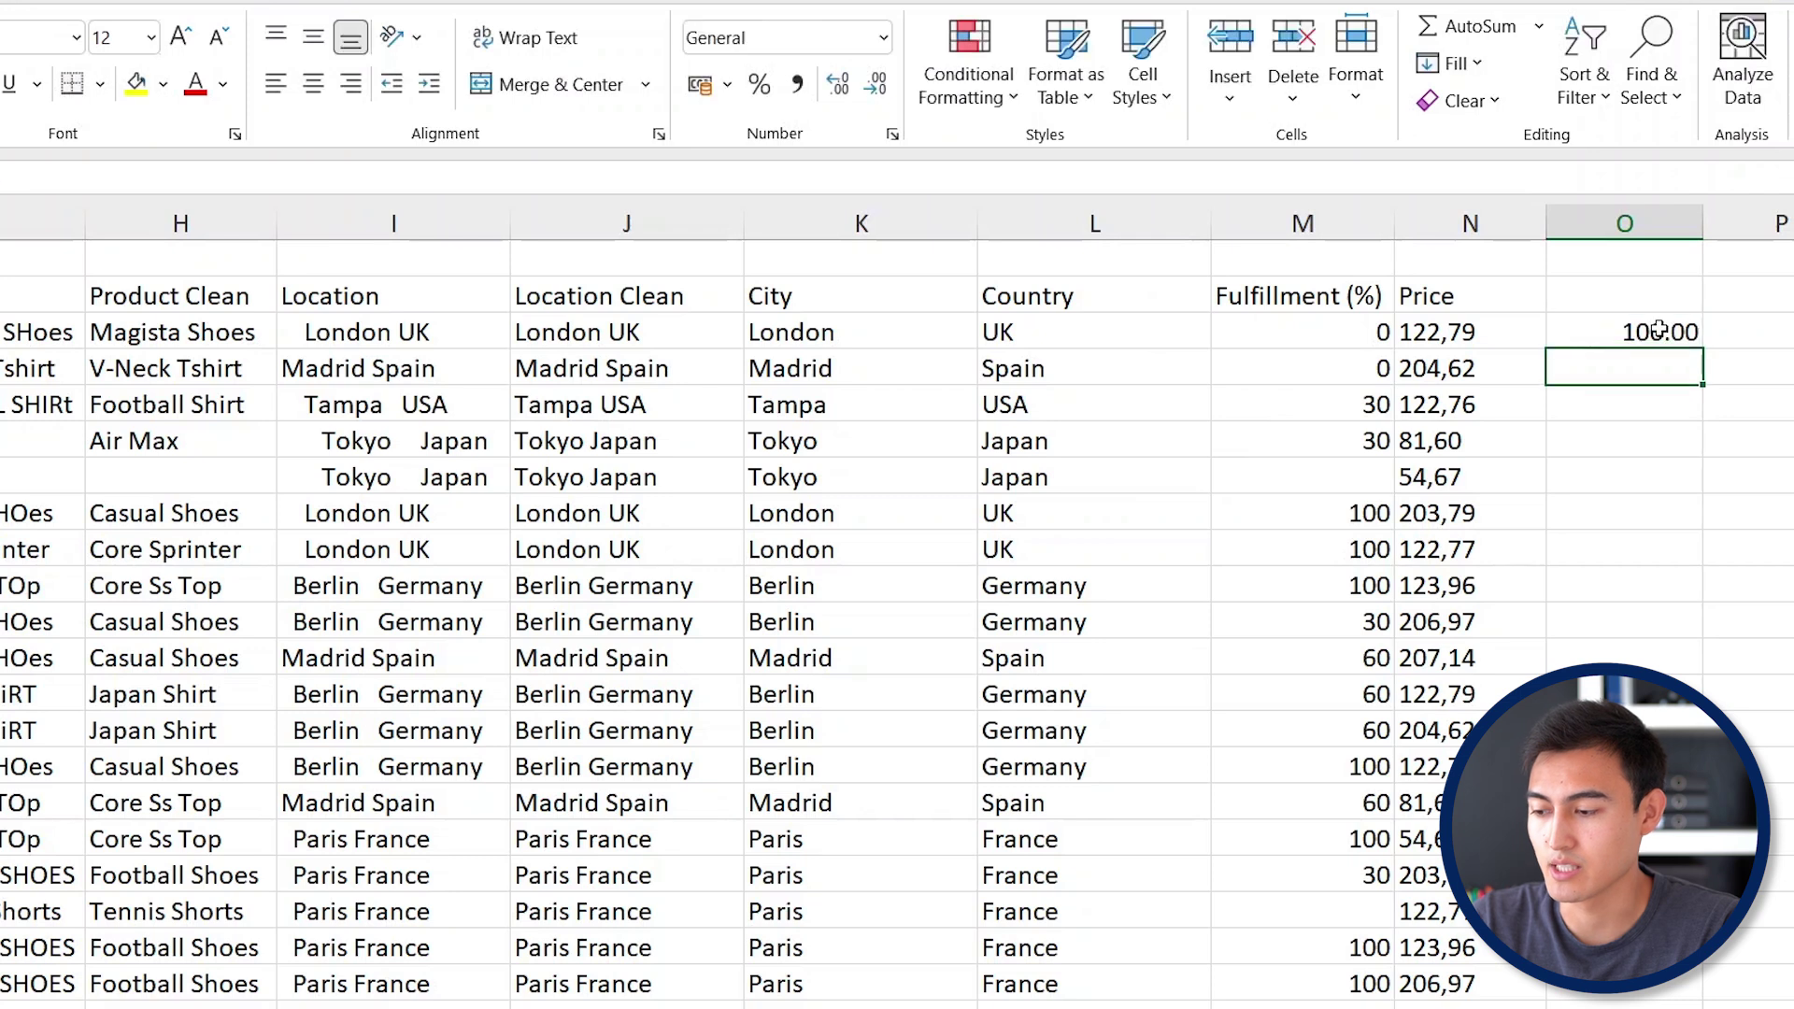
pyautogui.press('Up')
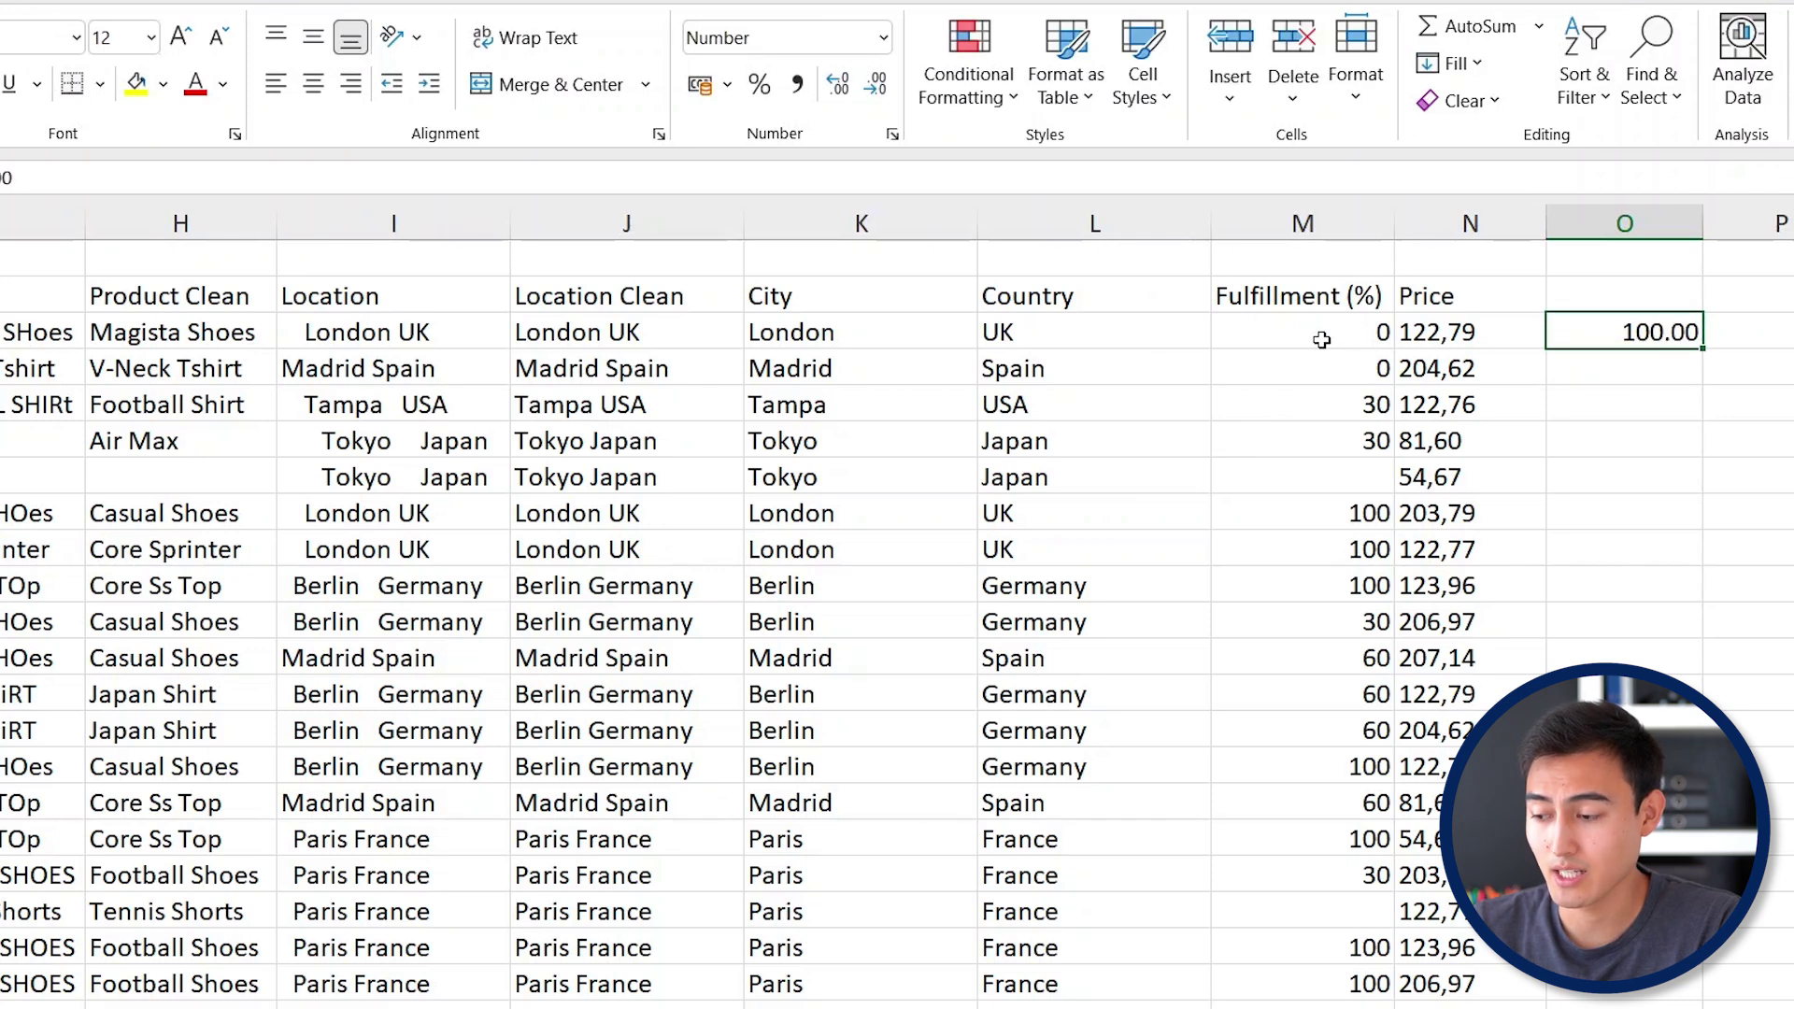
pyautogui.hotkey('ctrl', 'c')
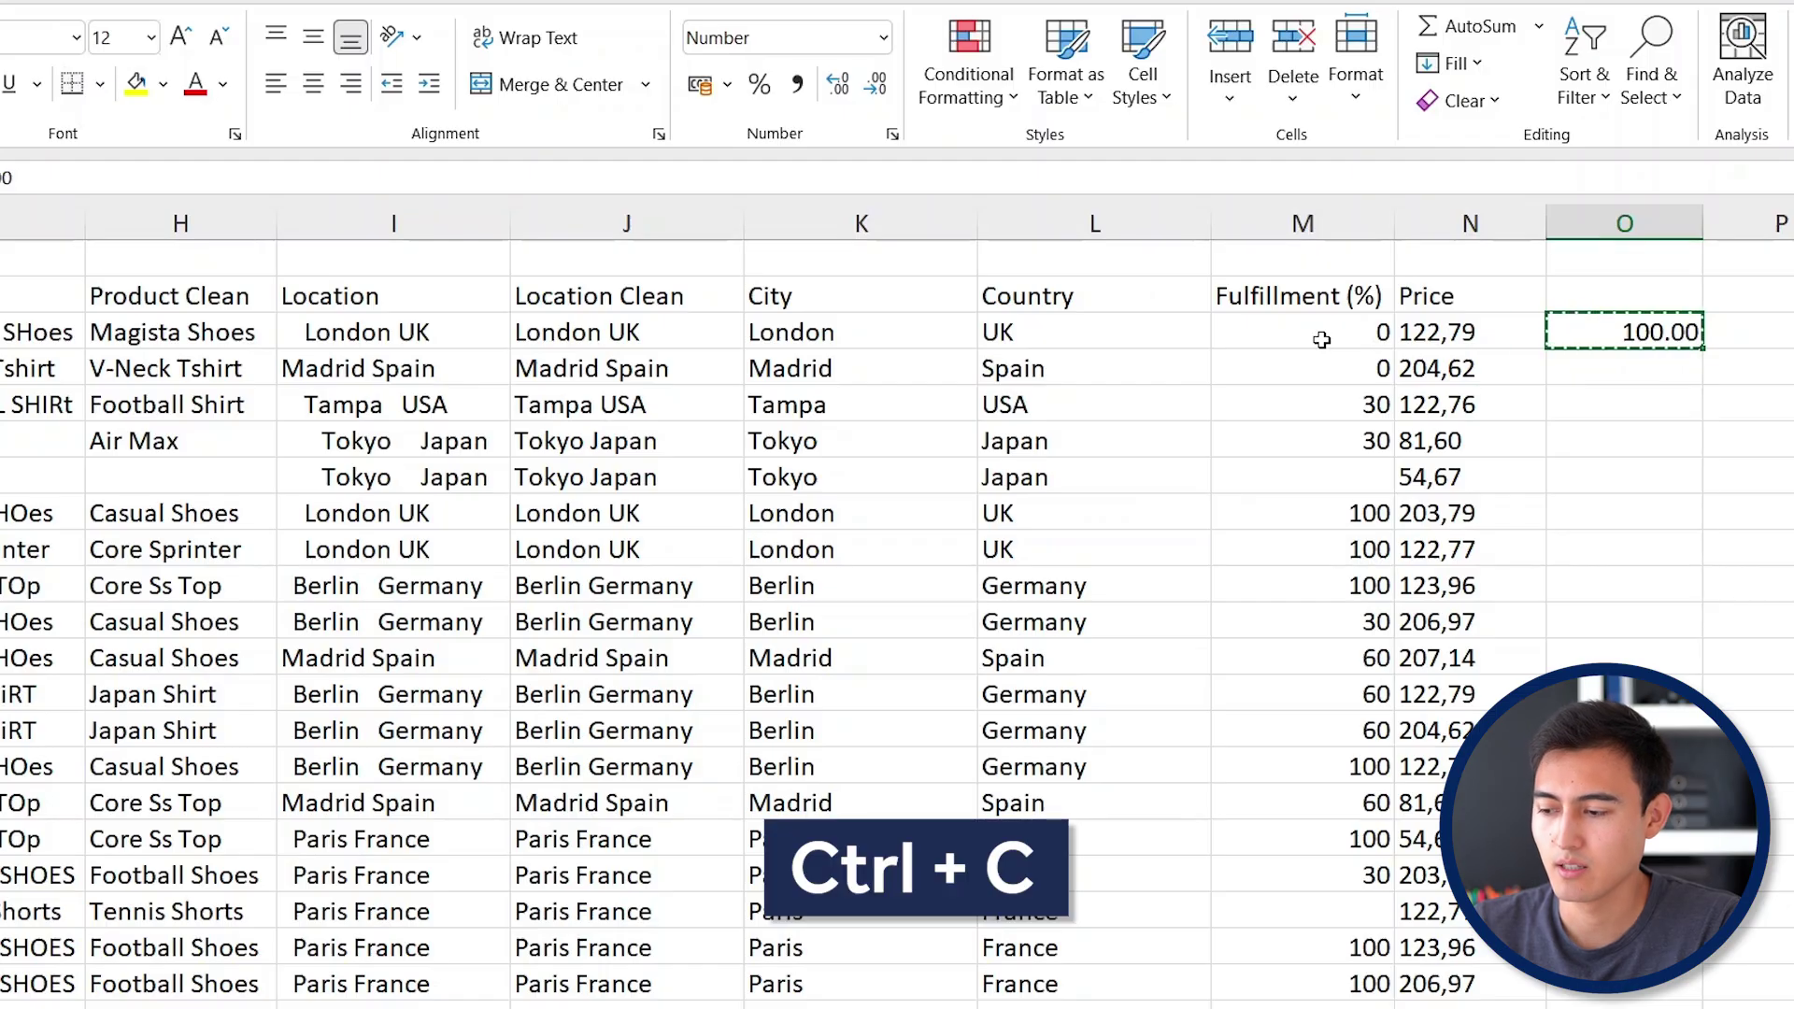
# Divide all Fulfillment (%) values from M3 down by the copied 100 with Paste Special, and apply Percent Style to them.
pyautogui.click(1321, 339)
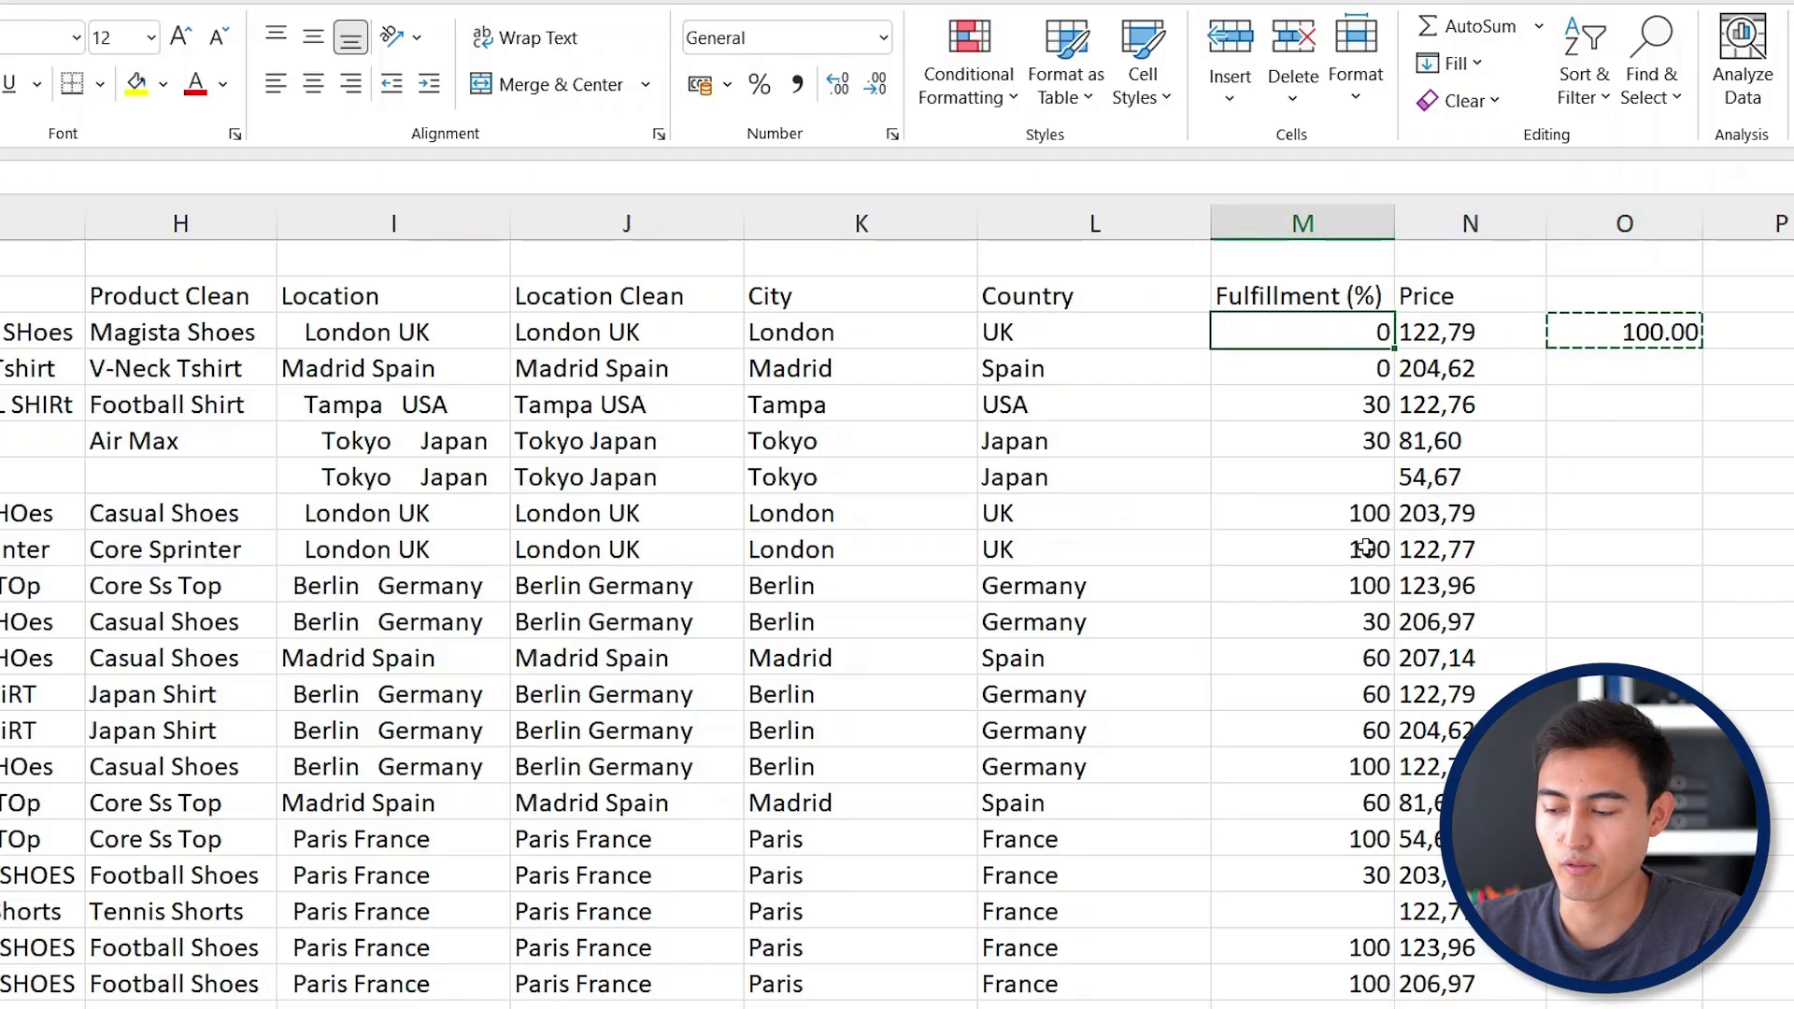
pyautogui.hotkey('ctrl', 'shift', 'Down')
pyautogui.hotkey('ctrl', 'shift', 'Down')
pyautogui.hotkey('ctrl', 'shift', 'Down')
pyautogui.hotkey('ctrl', 'shift', 'Down')
pyautogui.hotkey('ctrl', 'shift', 'Down')
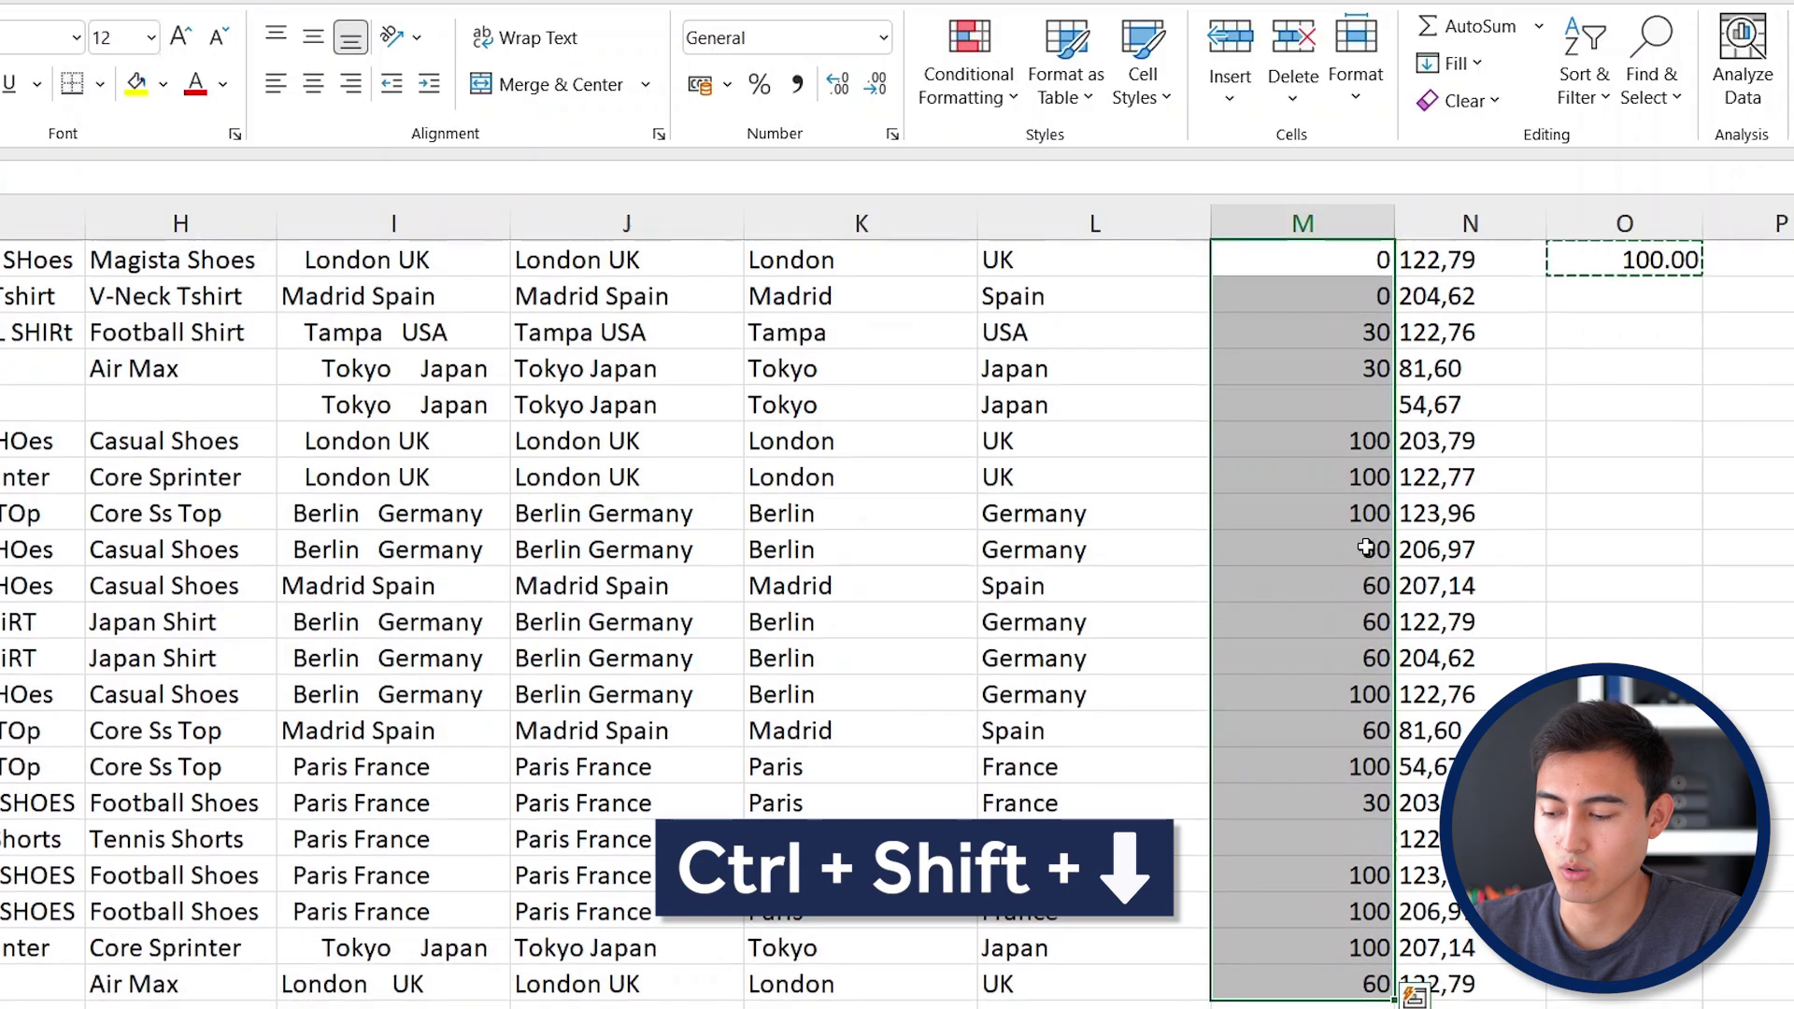
pyautogui.scroll(-1, 1367, 548)
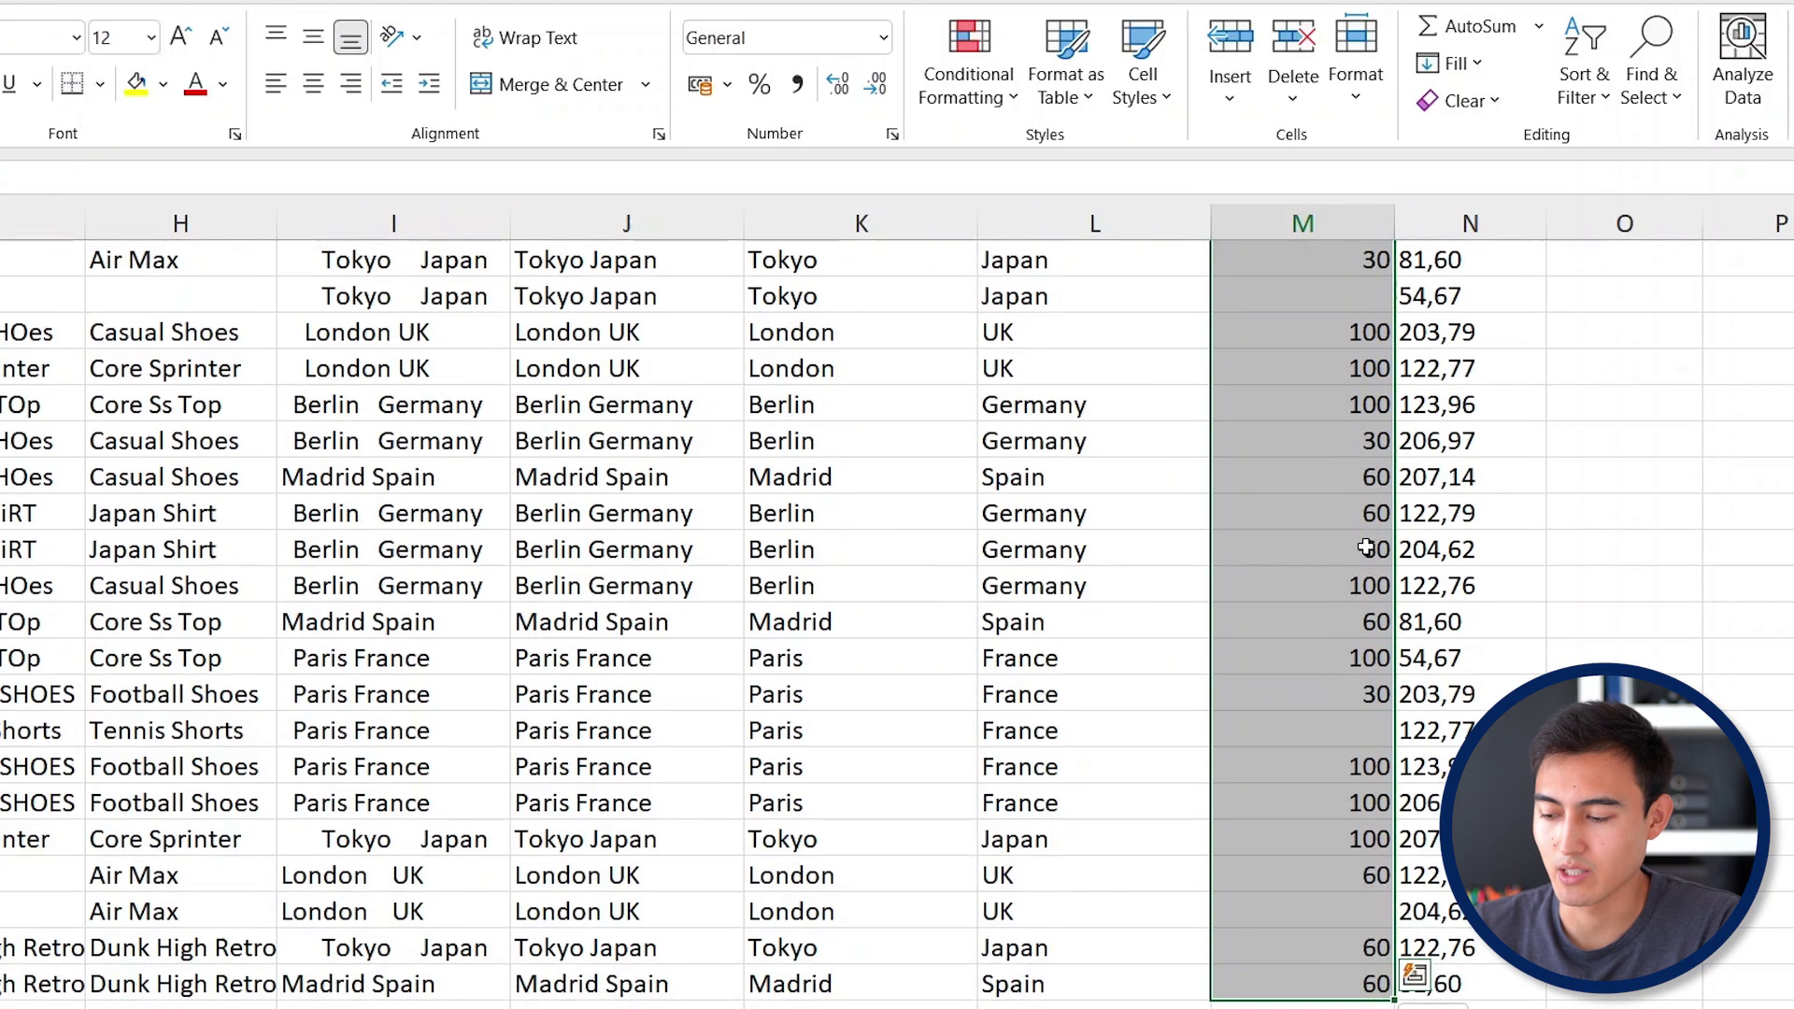
pyautogui.scroll(-3, 1293, 650)
pyautogui.scroll(3, 1293, 650)
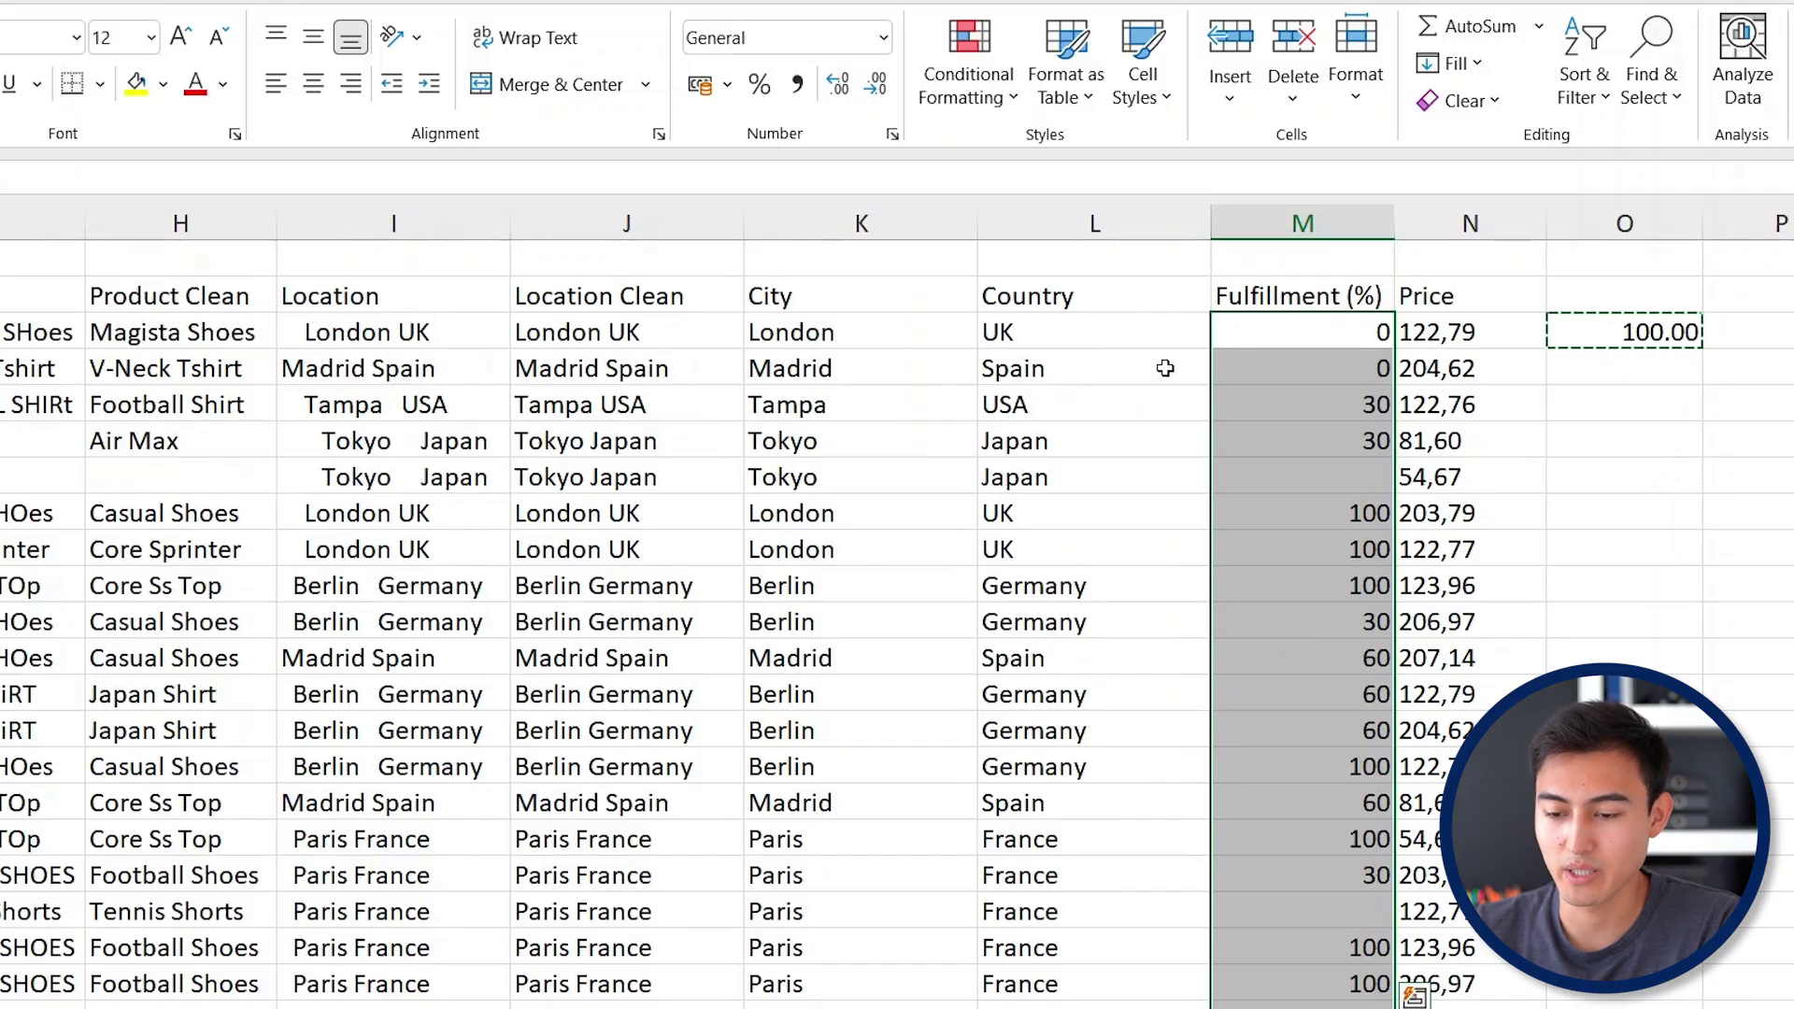
pyautogui.hotkey('ctrl', 'alt', 'v')
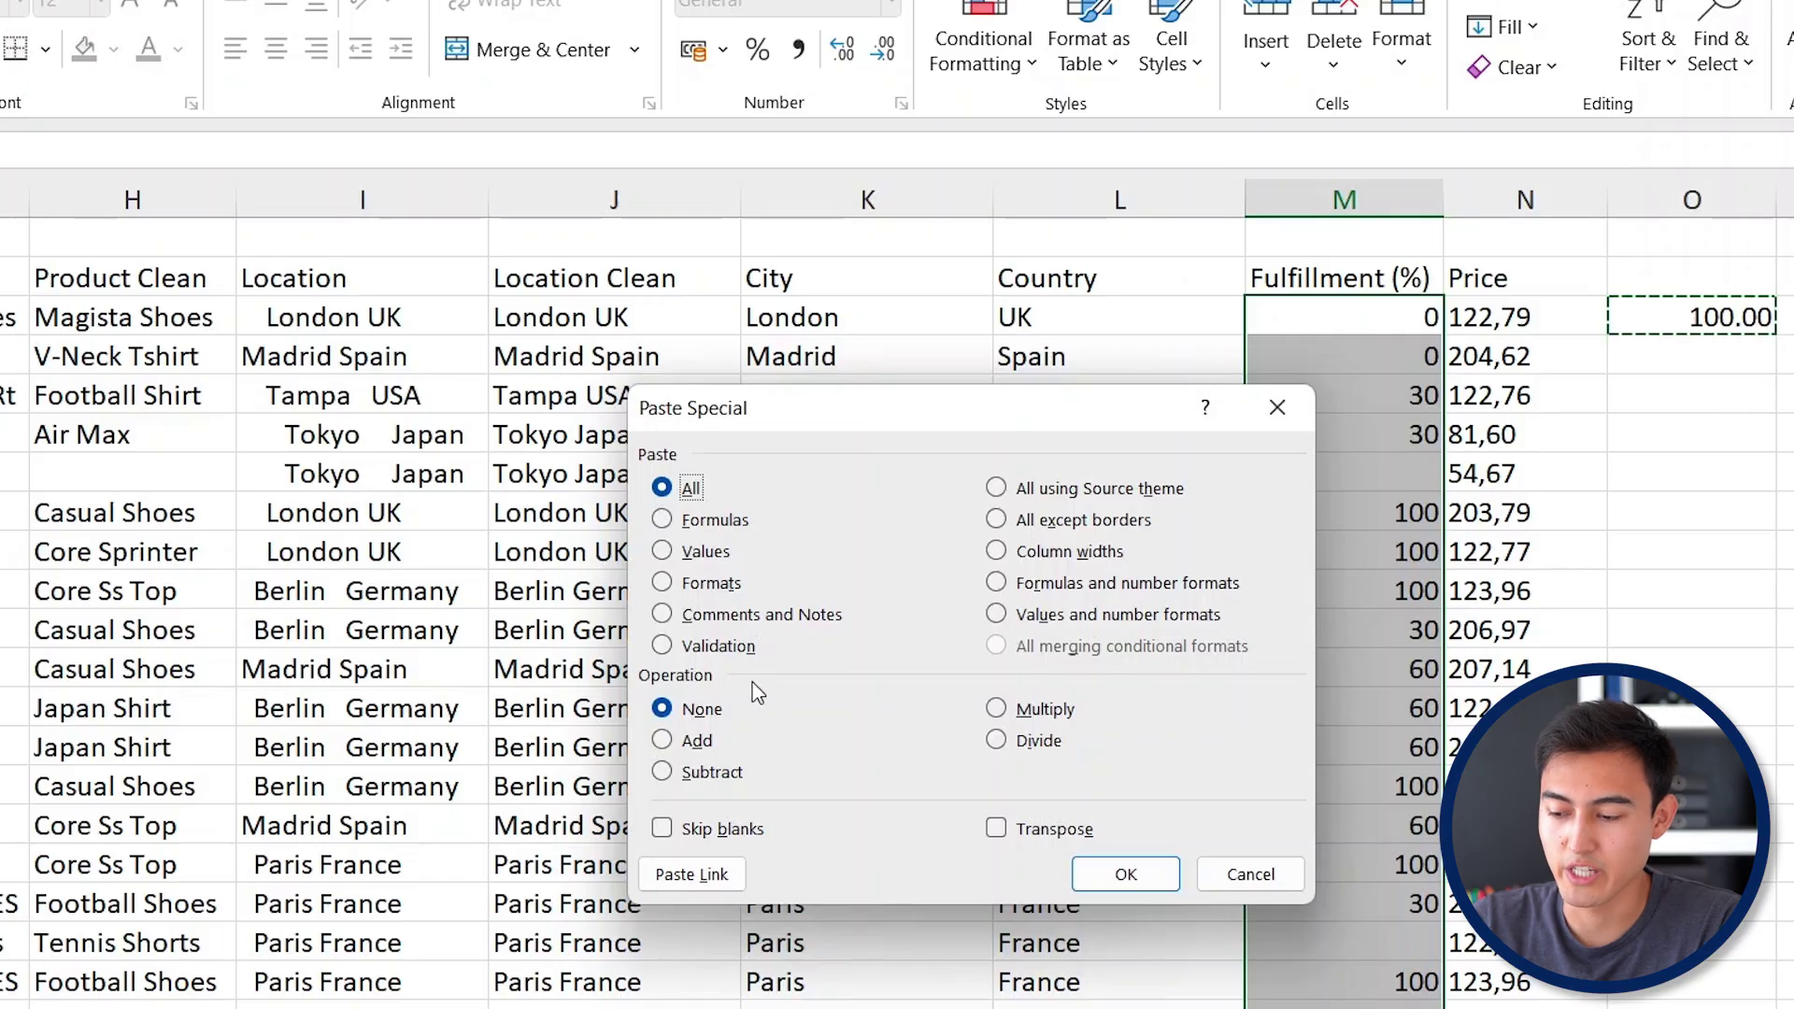
pyautogui.click(997, 743)
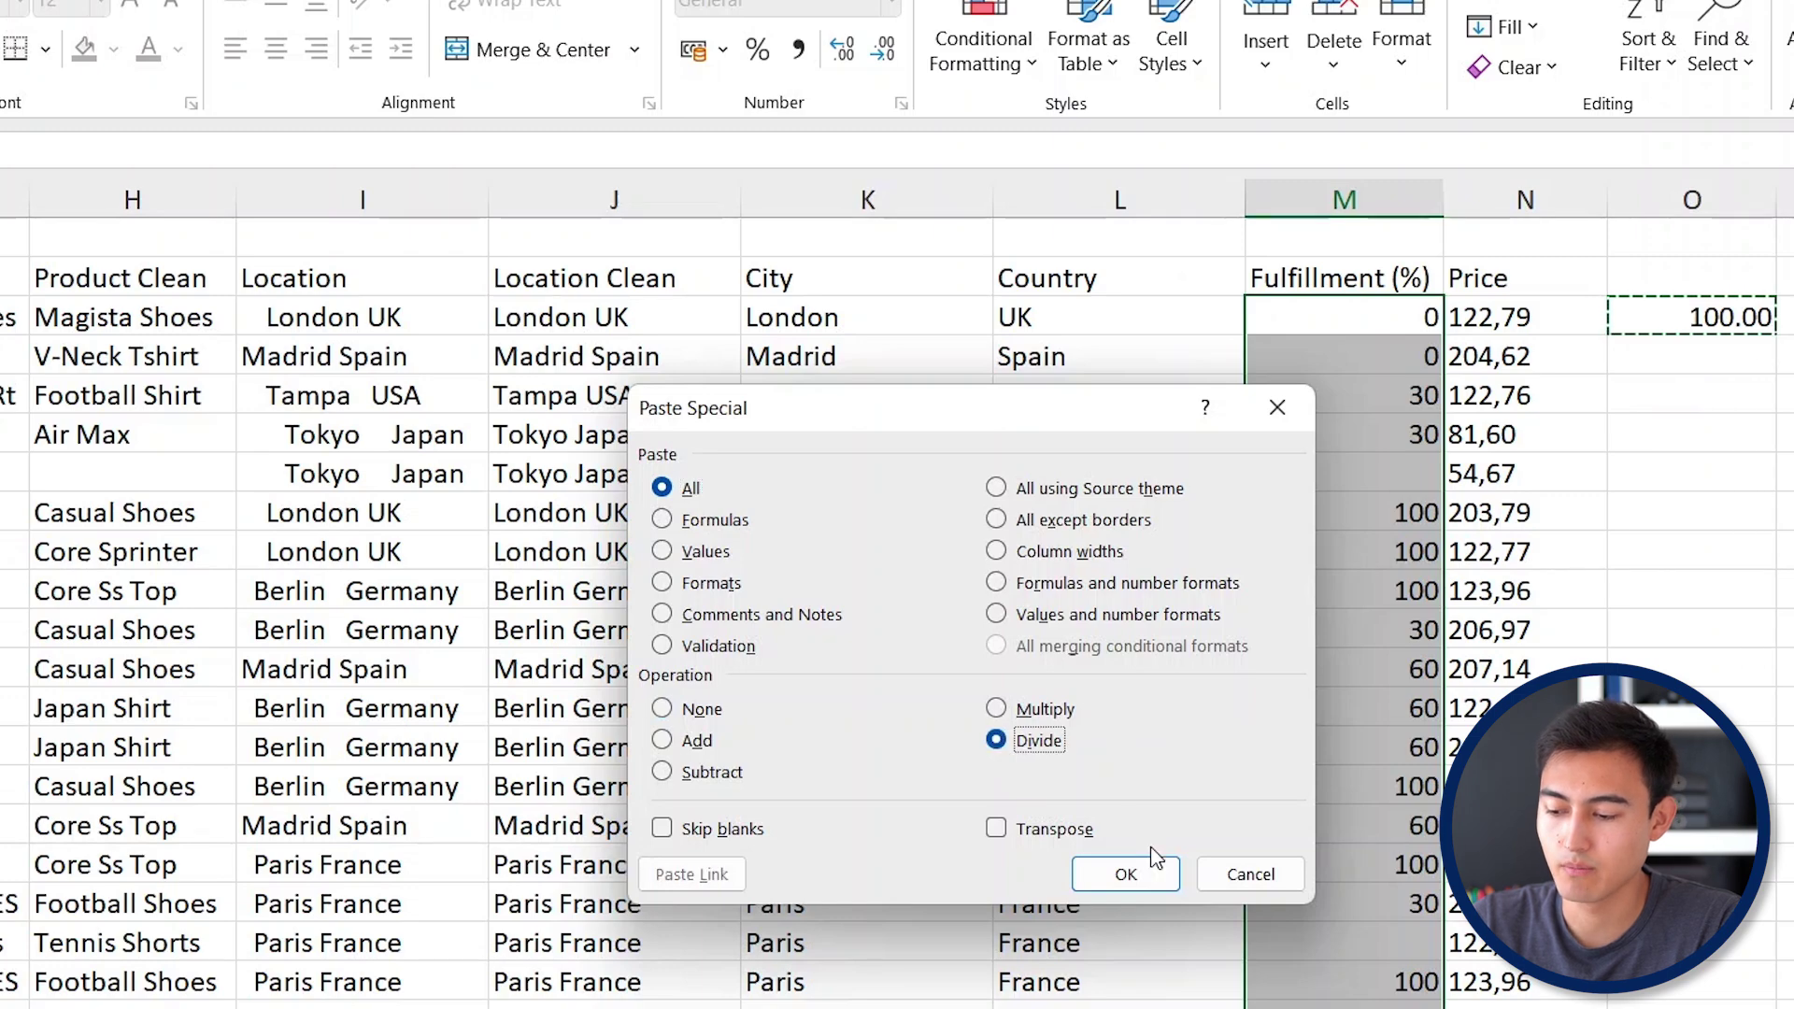
pyautogui.click(1153, 879)
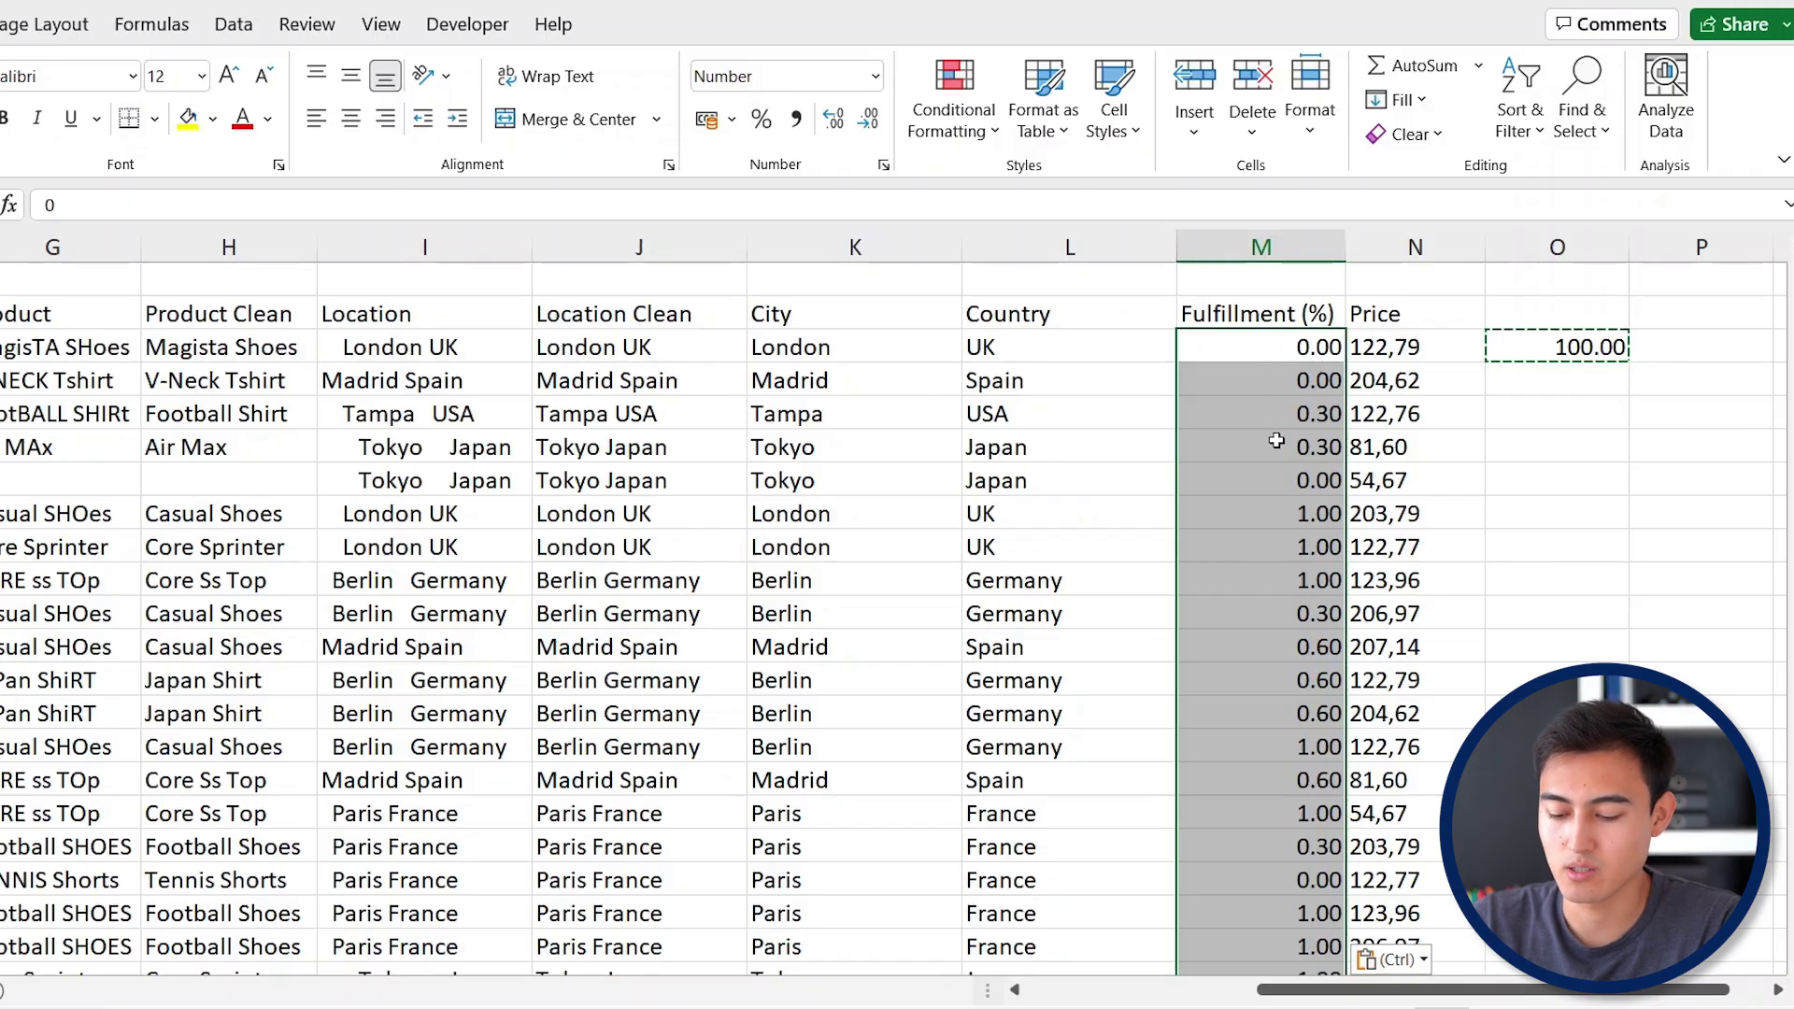
pyautogui.hotkey('alt', 'h')
pyautogui.press('p')
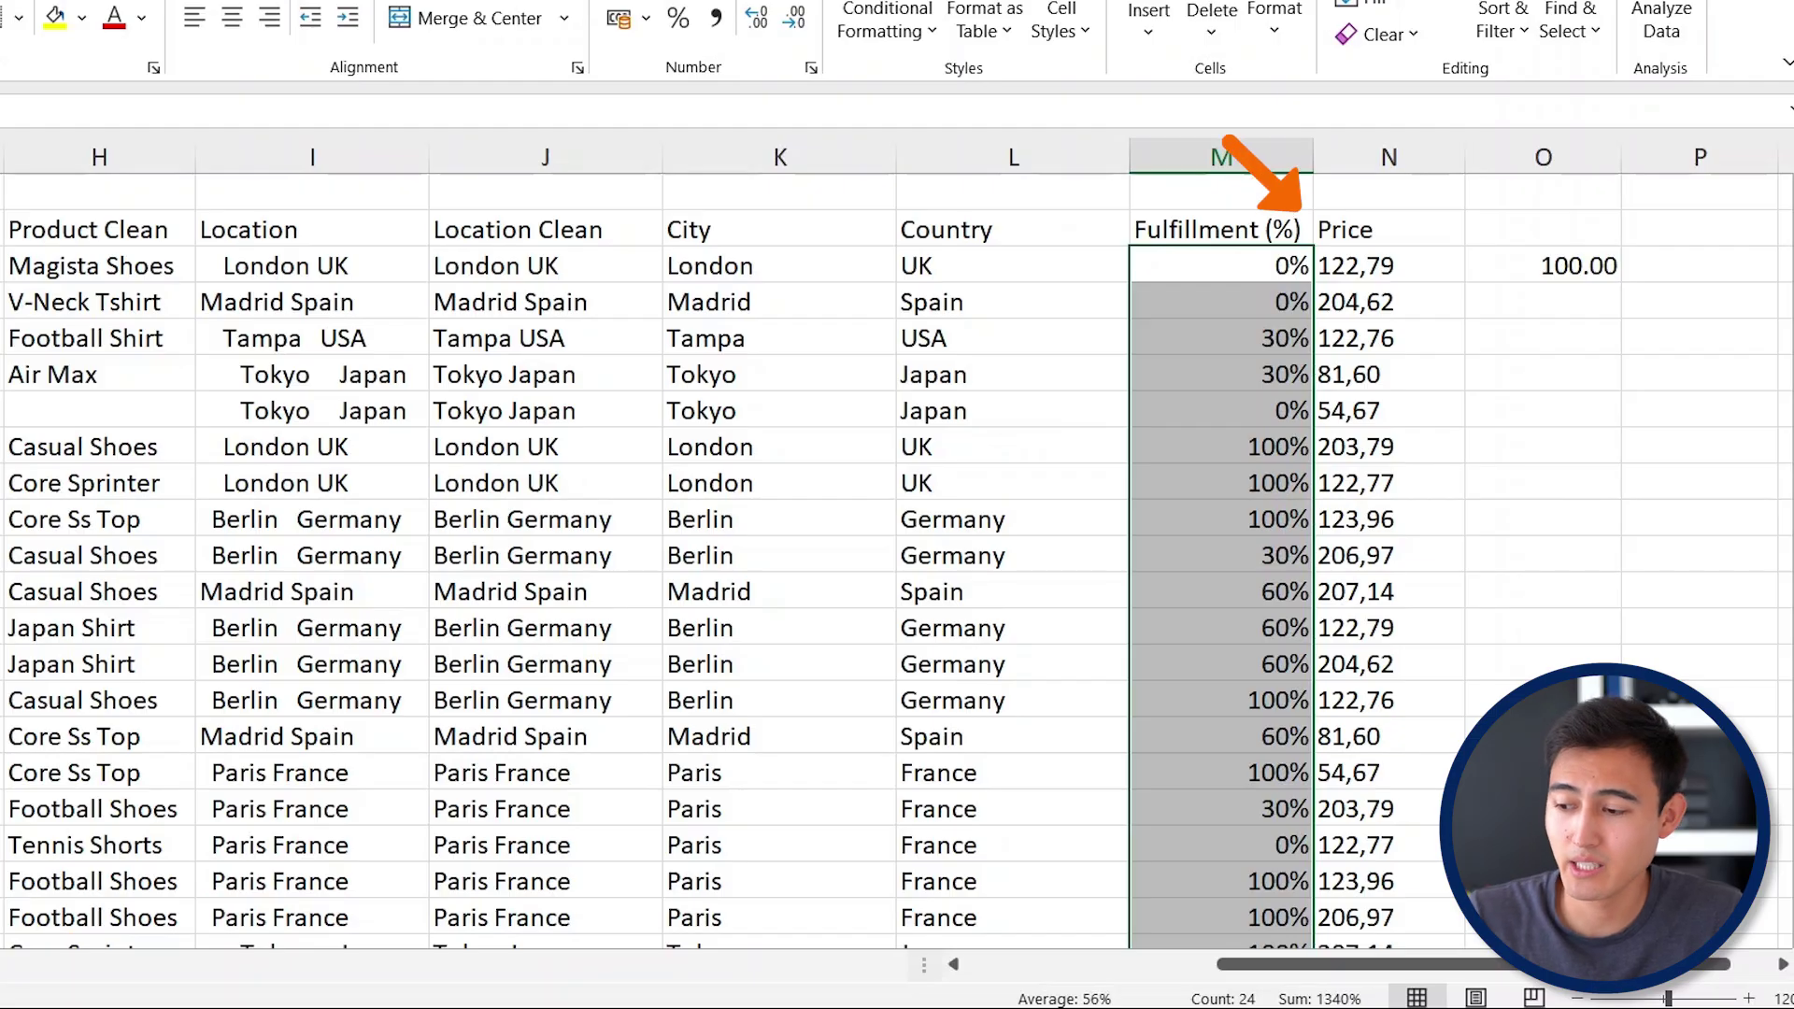
# Compare the selection summaries of the first four Price cells and the first four Fulfillment (%) cells.
pyautogui.click(1388, 265)
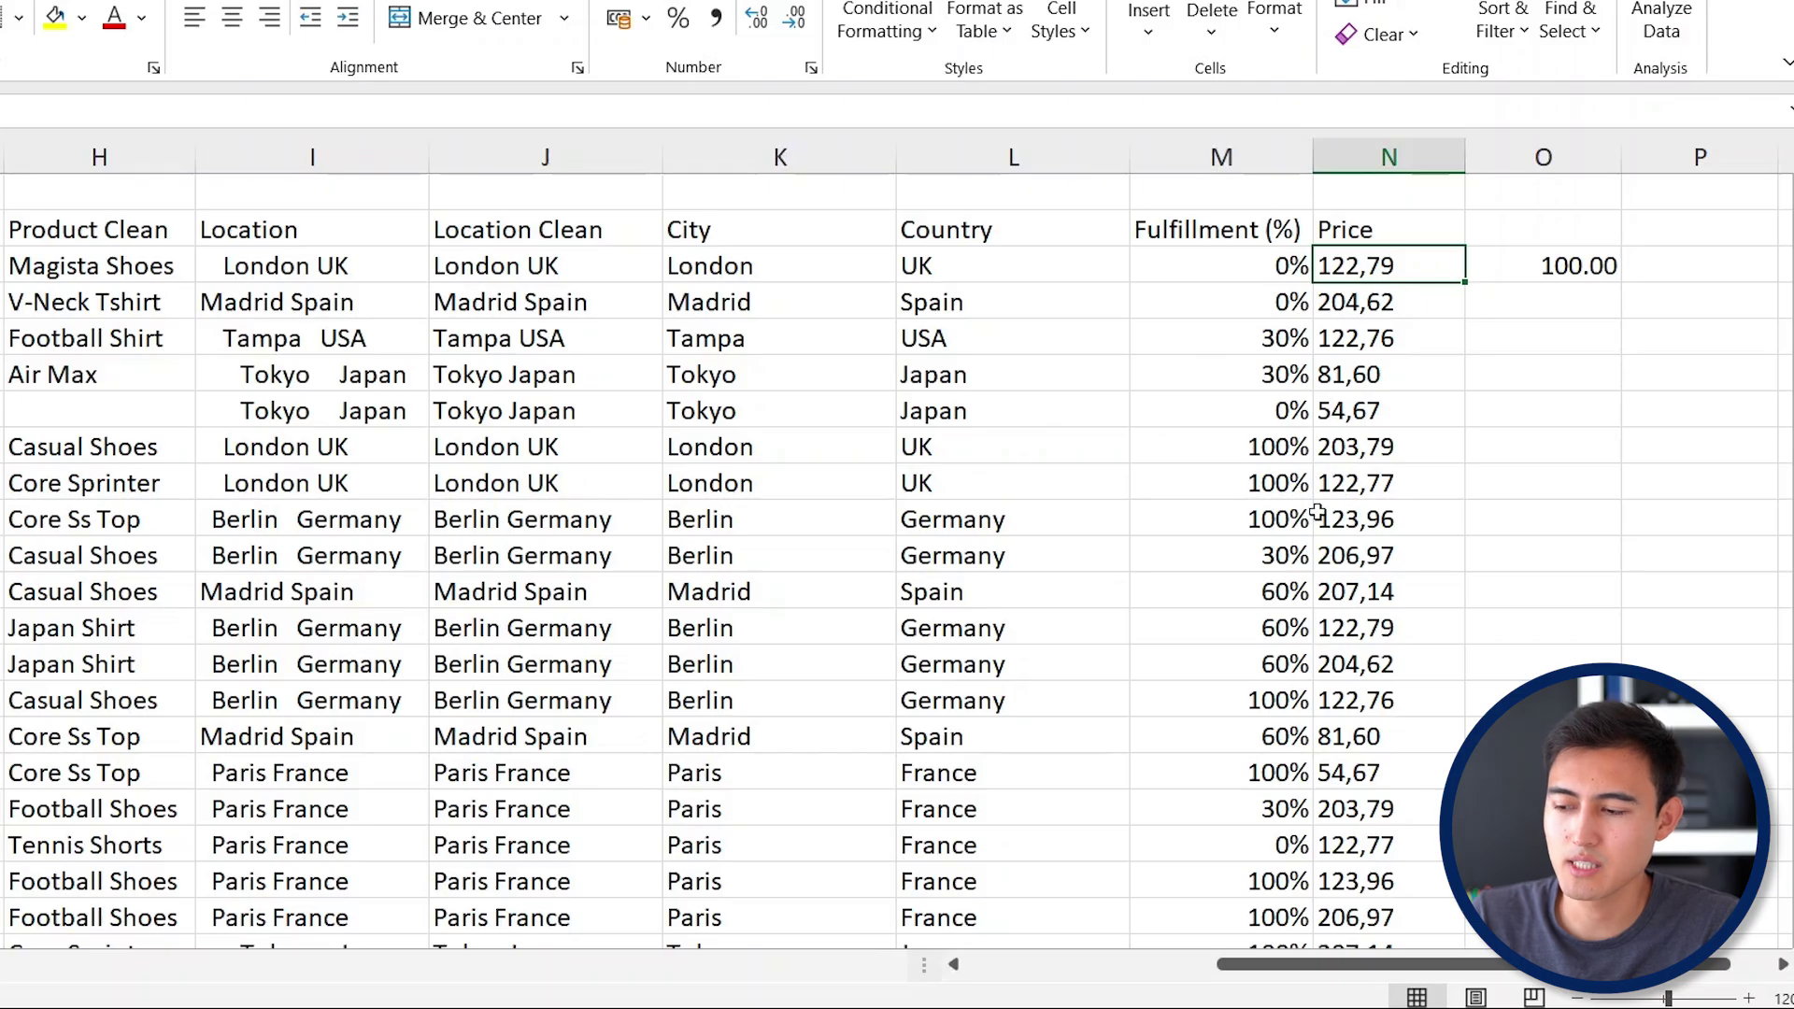
pyautogui.hotkey('shift', 'Down')
pyautogui.hotkey('shift', 'Down')
pyautogui.hotkey('shift', 'Down')
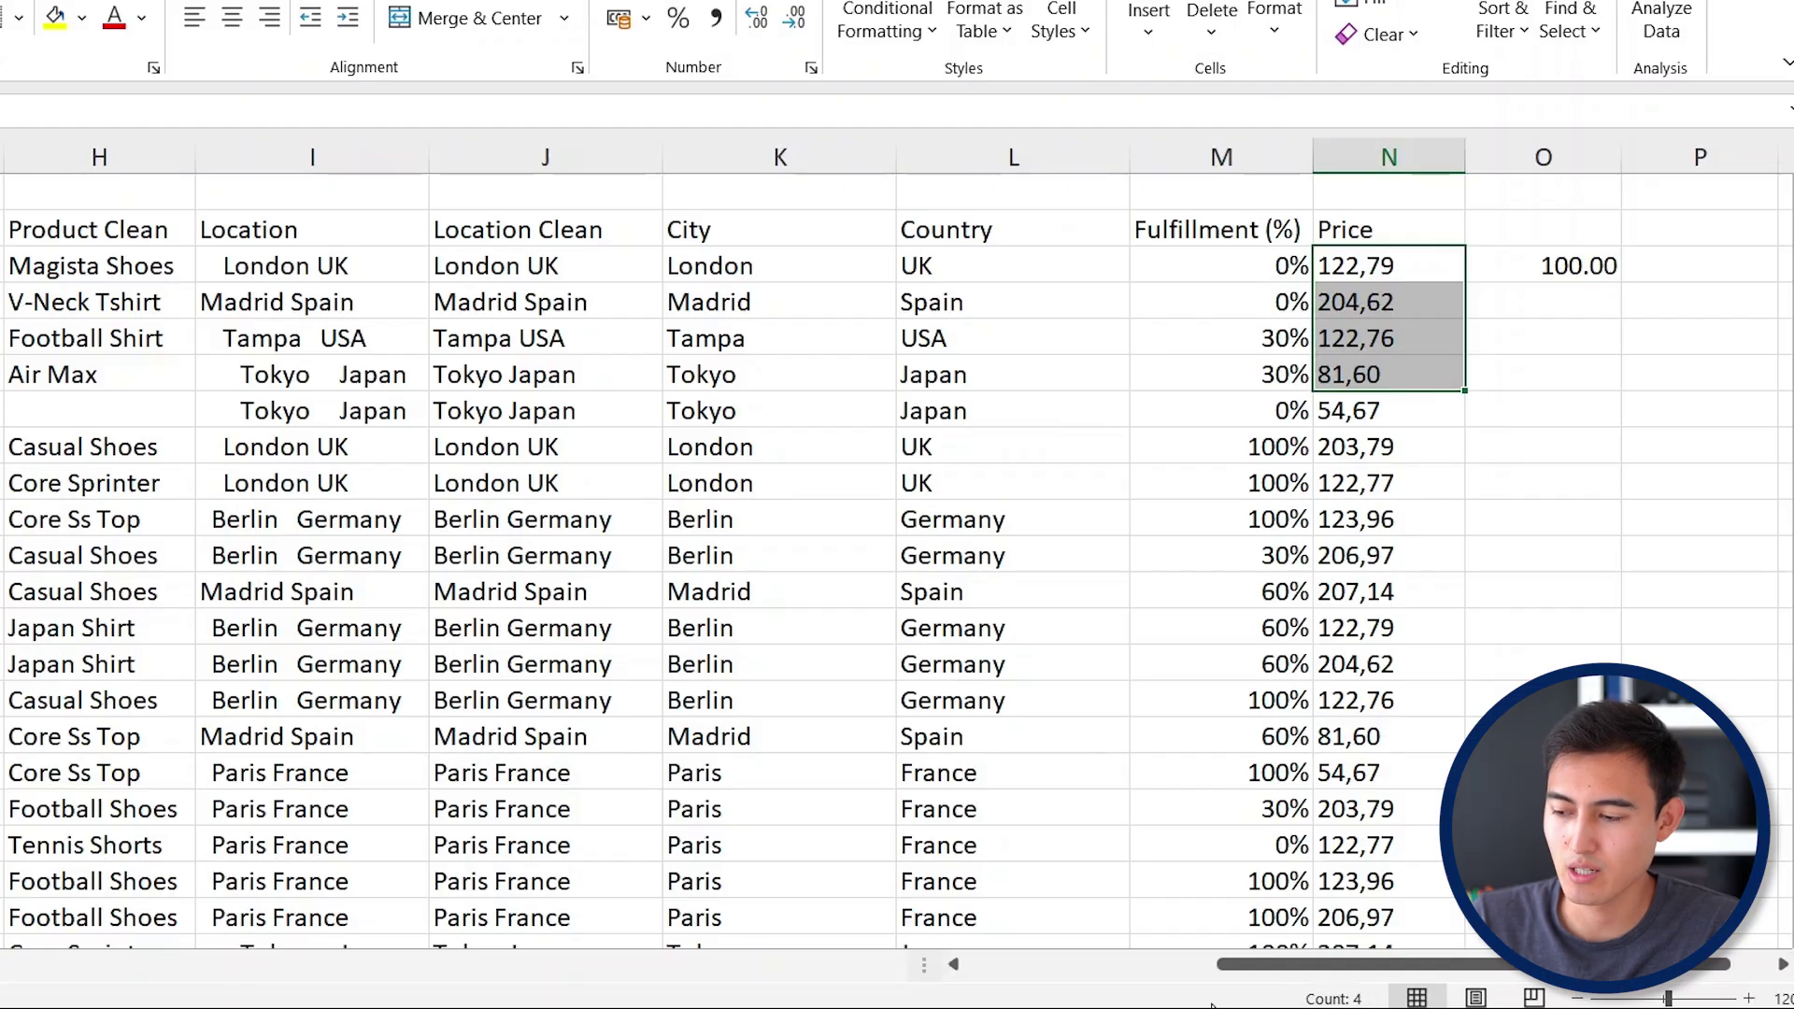
pyautogui.moveTo(1262, 269); pyautogui.dragTo(1266, 357)
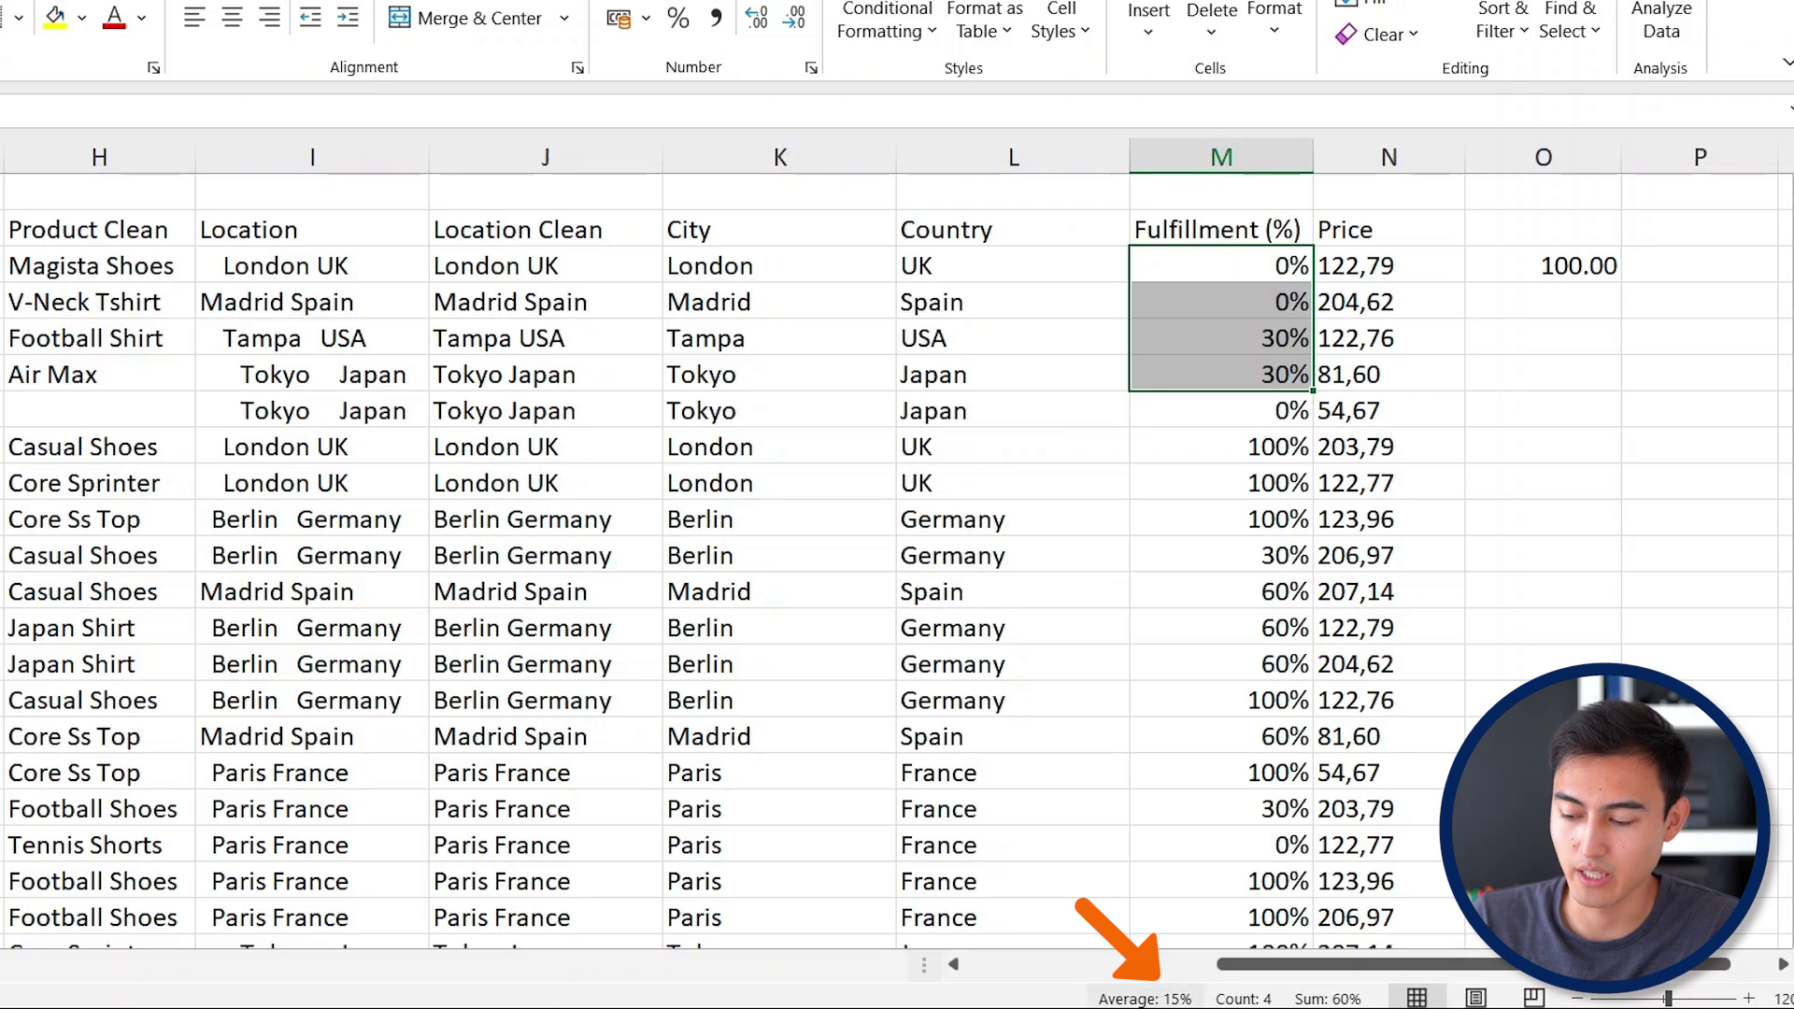
# Test whether the first price behaves as a number by entering =N3+1 in O3.
pyautogui.press('Right')
pyautogui.press('Right')
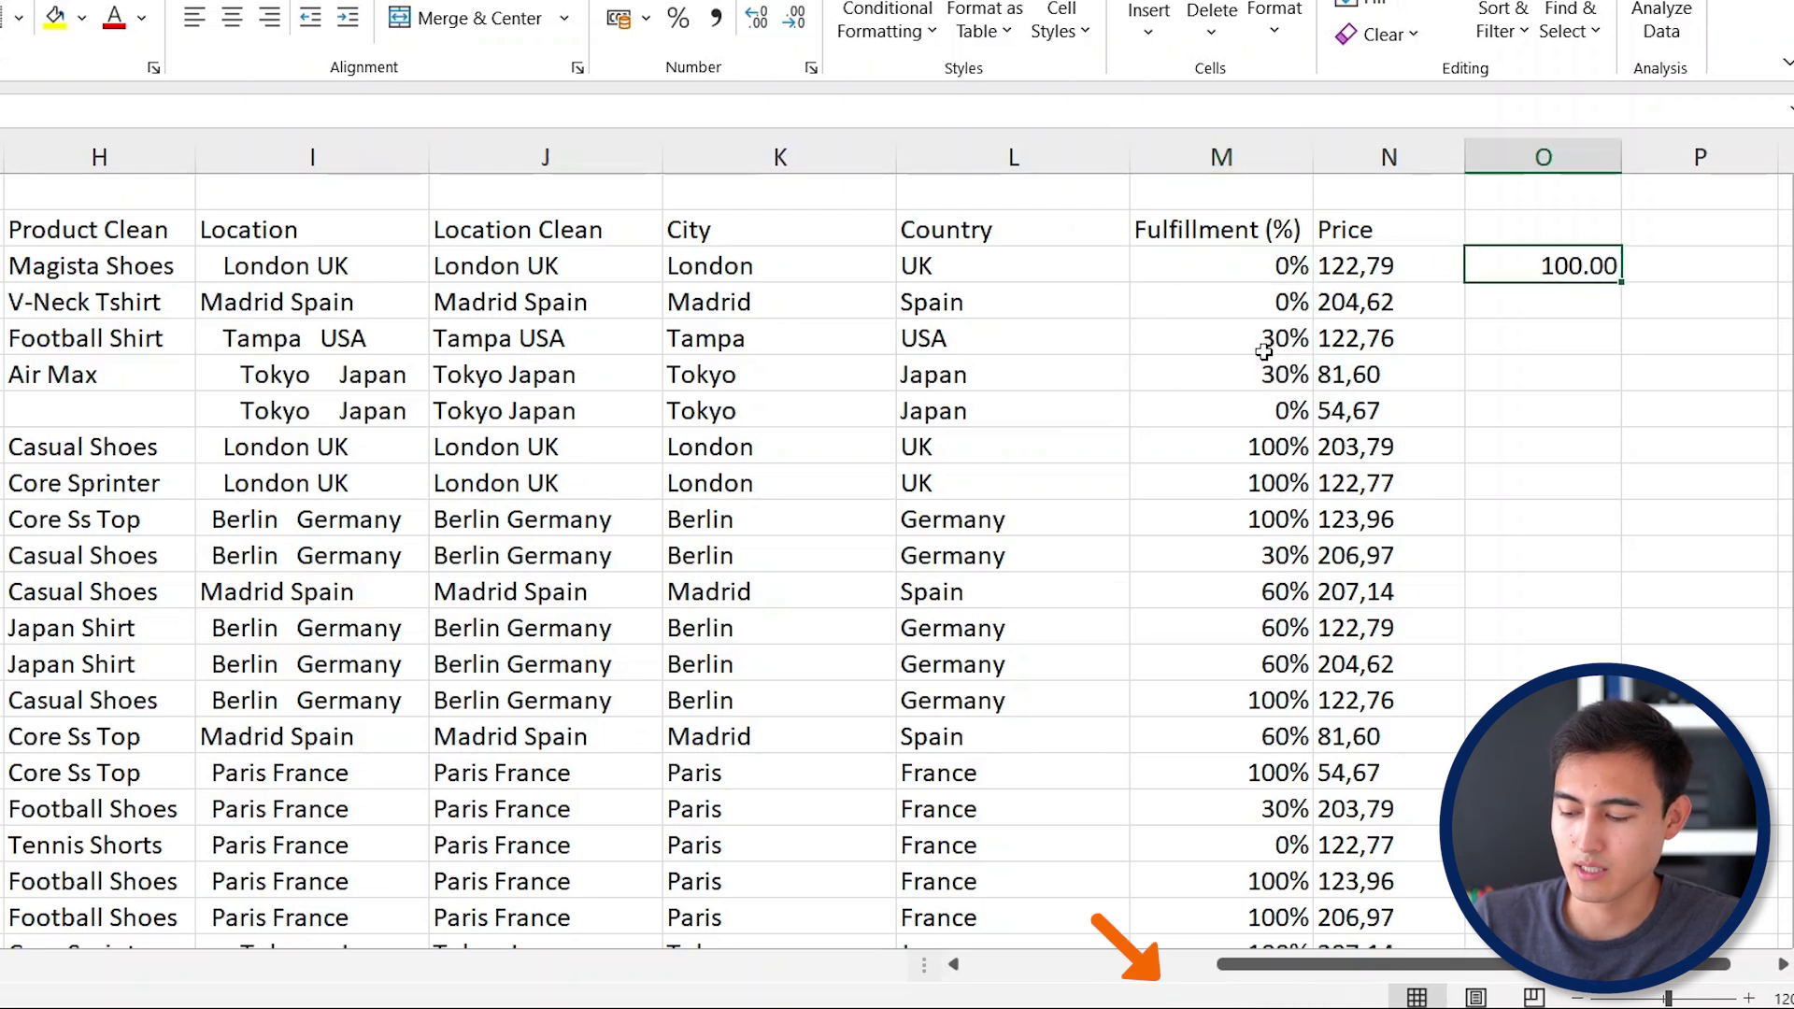
pyautogui.write('=')
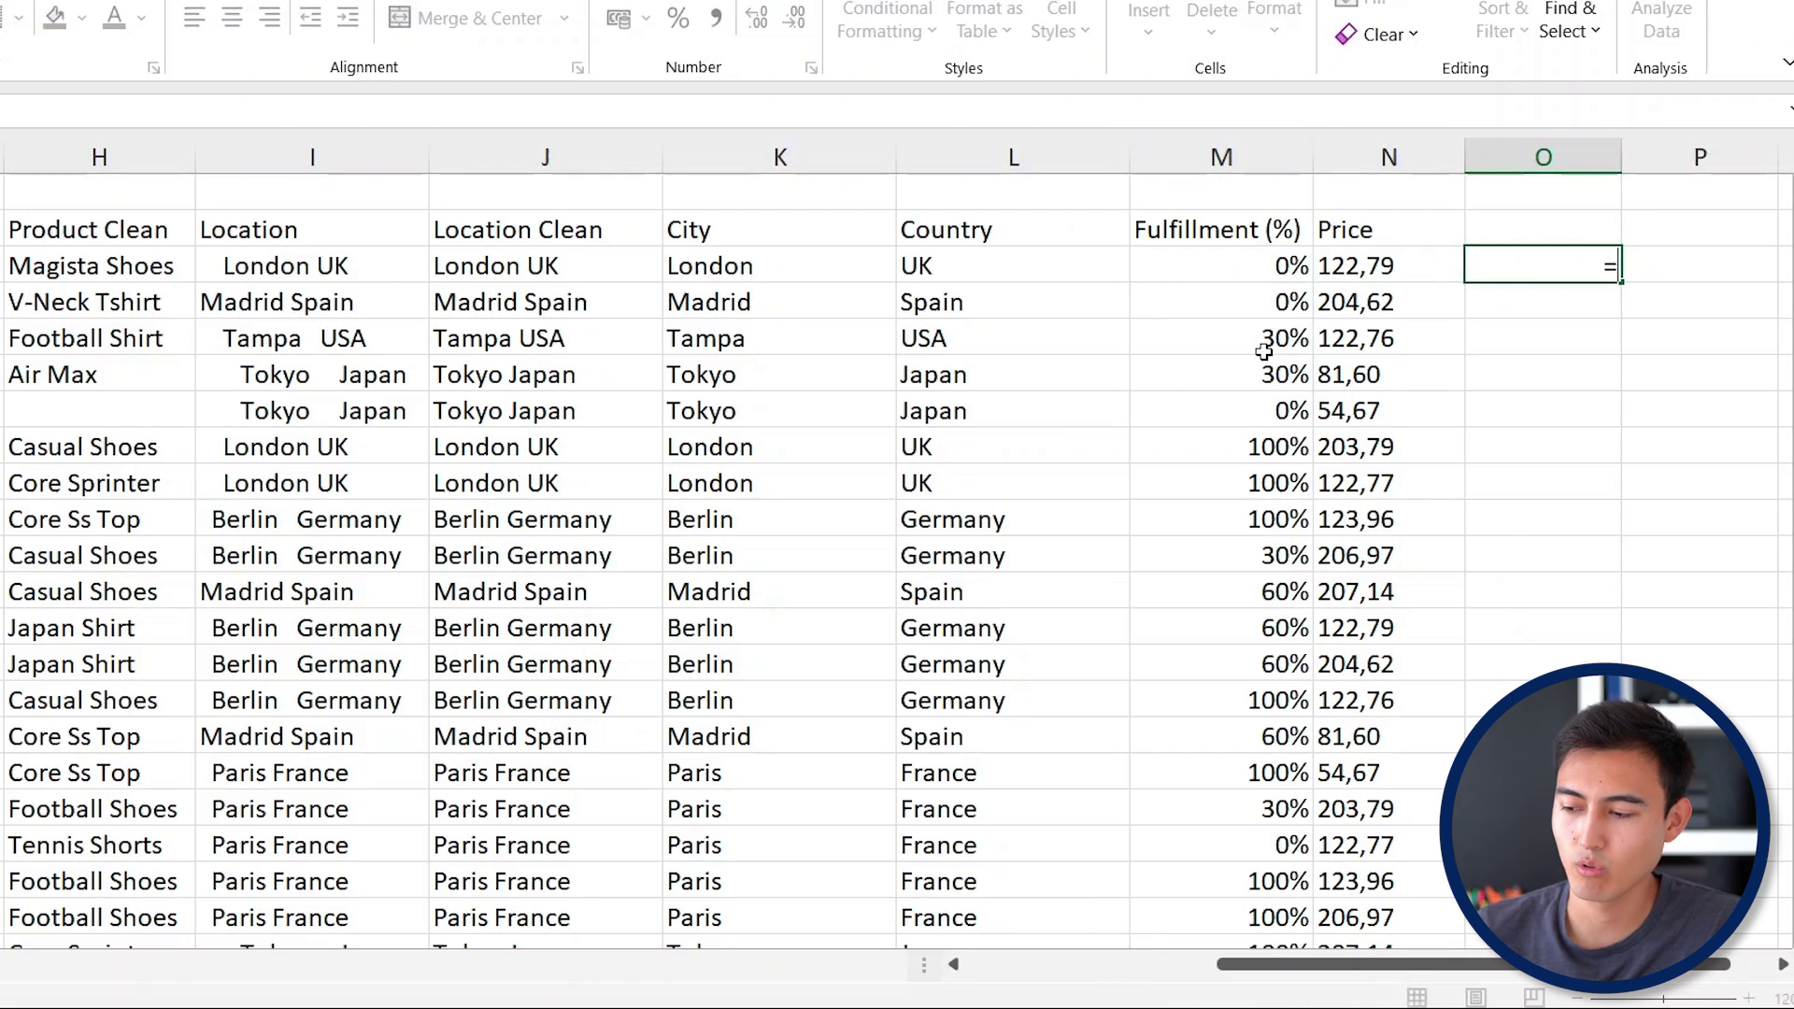
pyautogui.press('Left')
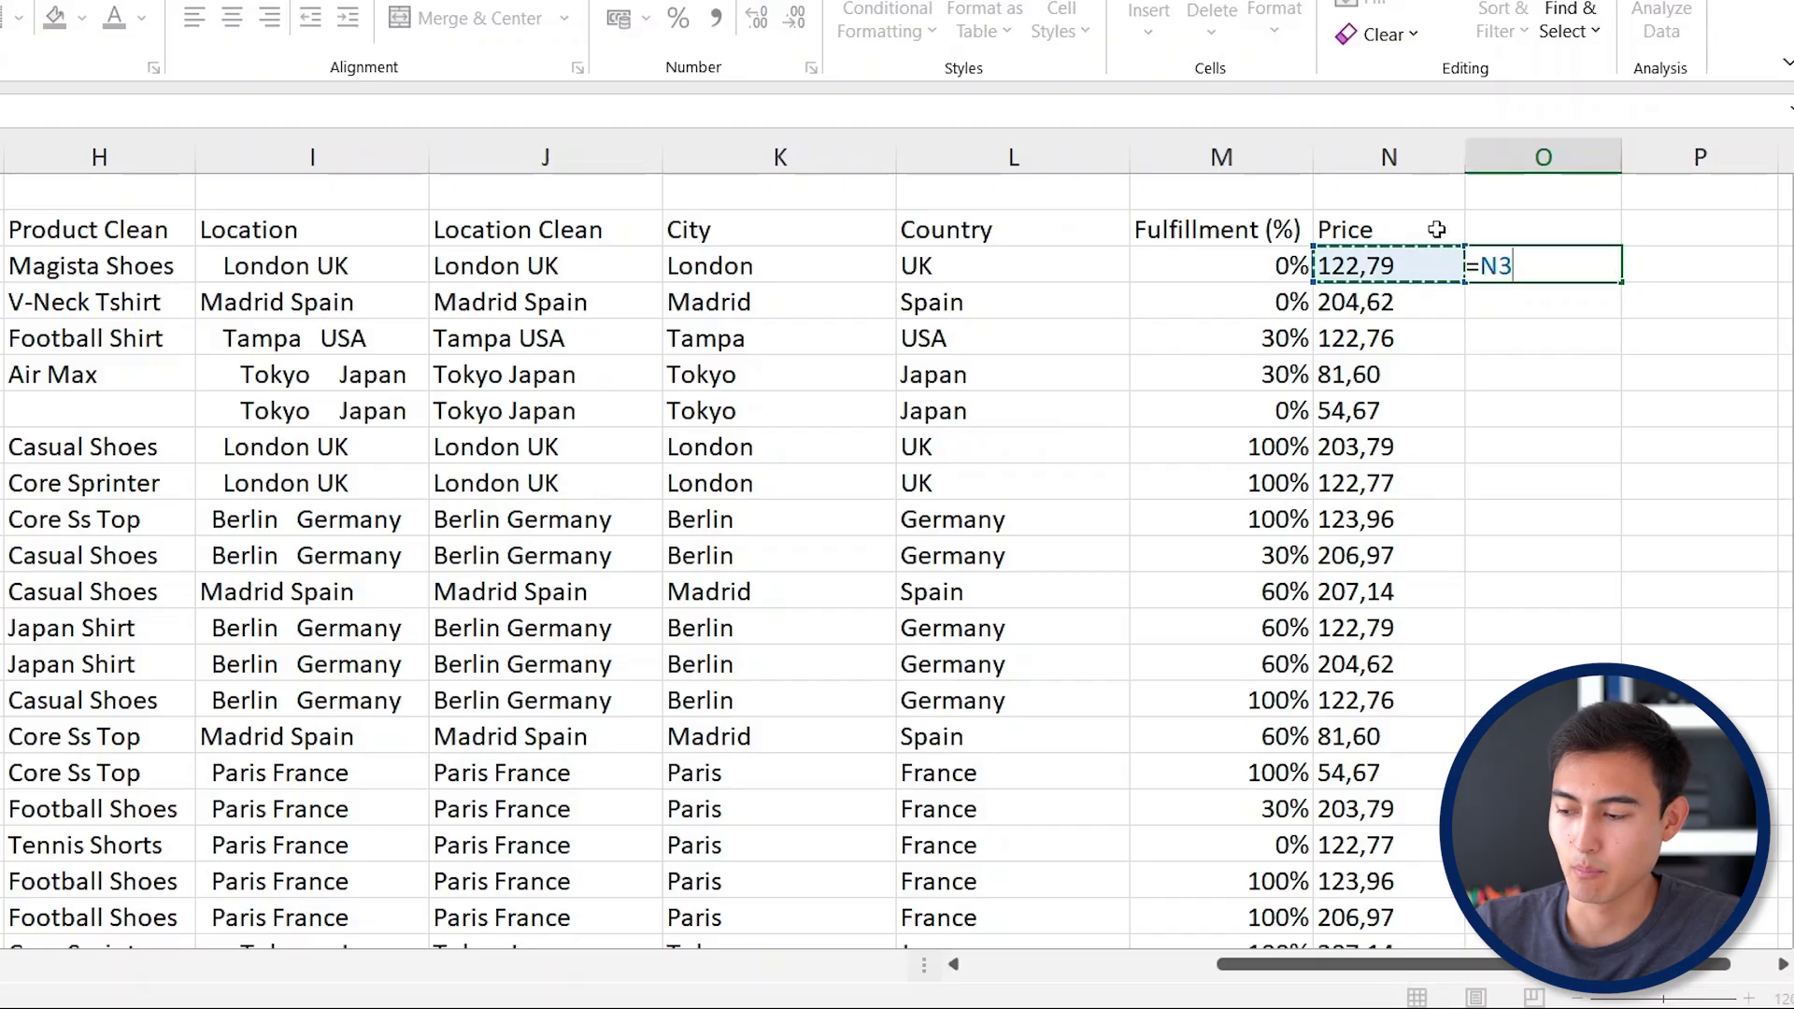
pyautogui.write('+1')
pyautogui.press('Return')
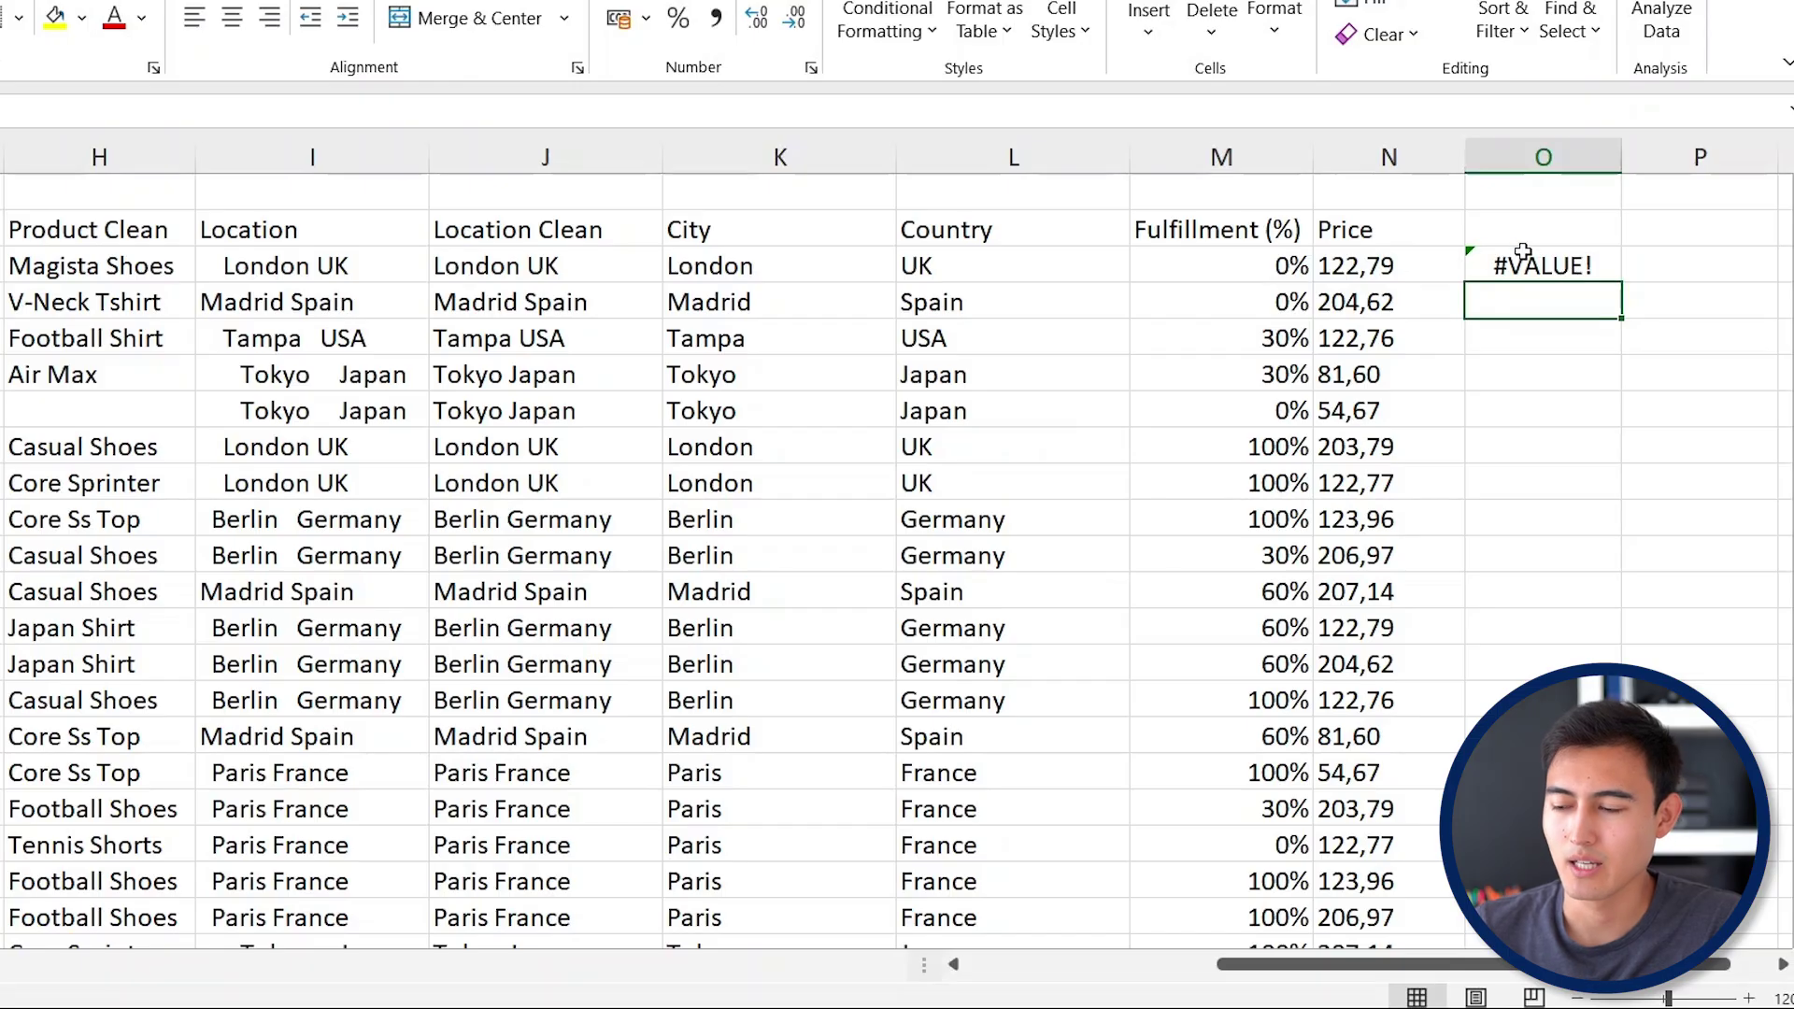
# Replace the comma in the first price with a decimal point by entering =SUBSTITUTE(N3,",",".") in O3.
pyautogui.click(1336, 270)
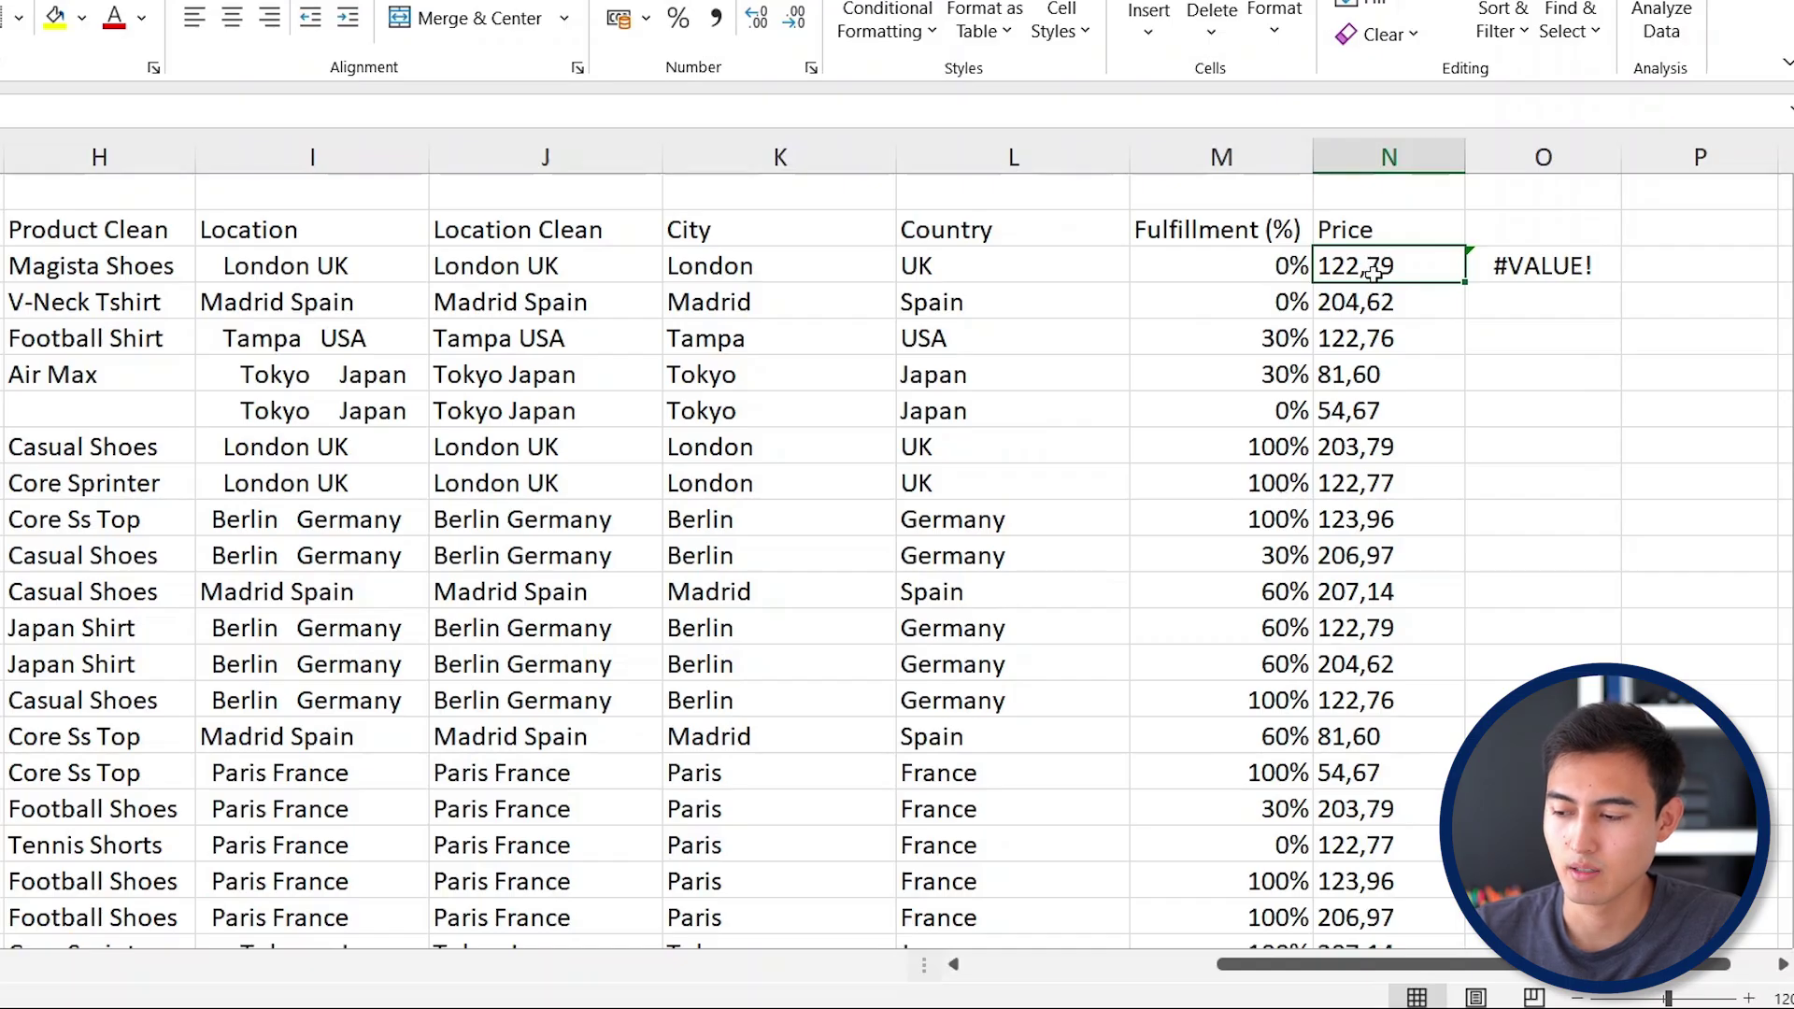
pyautogui.press('Right')
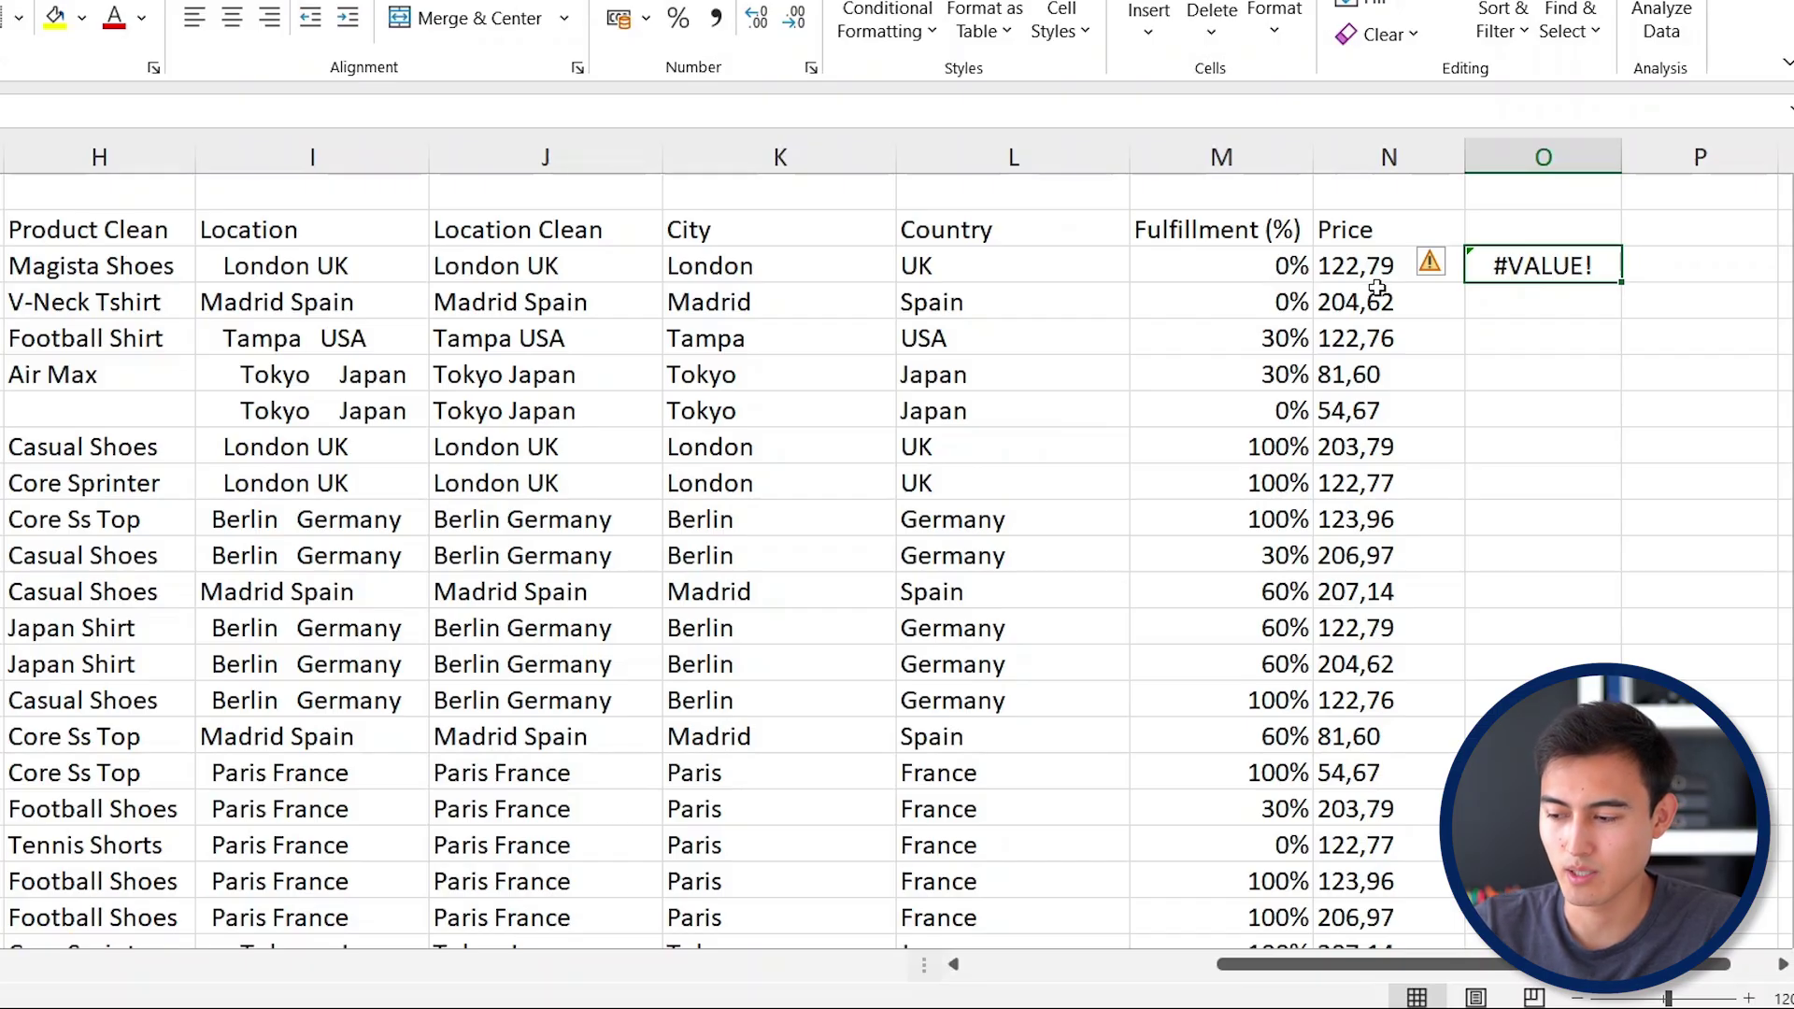
pyautogui.write('=')
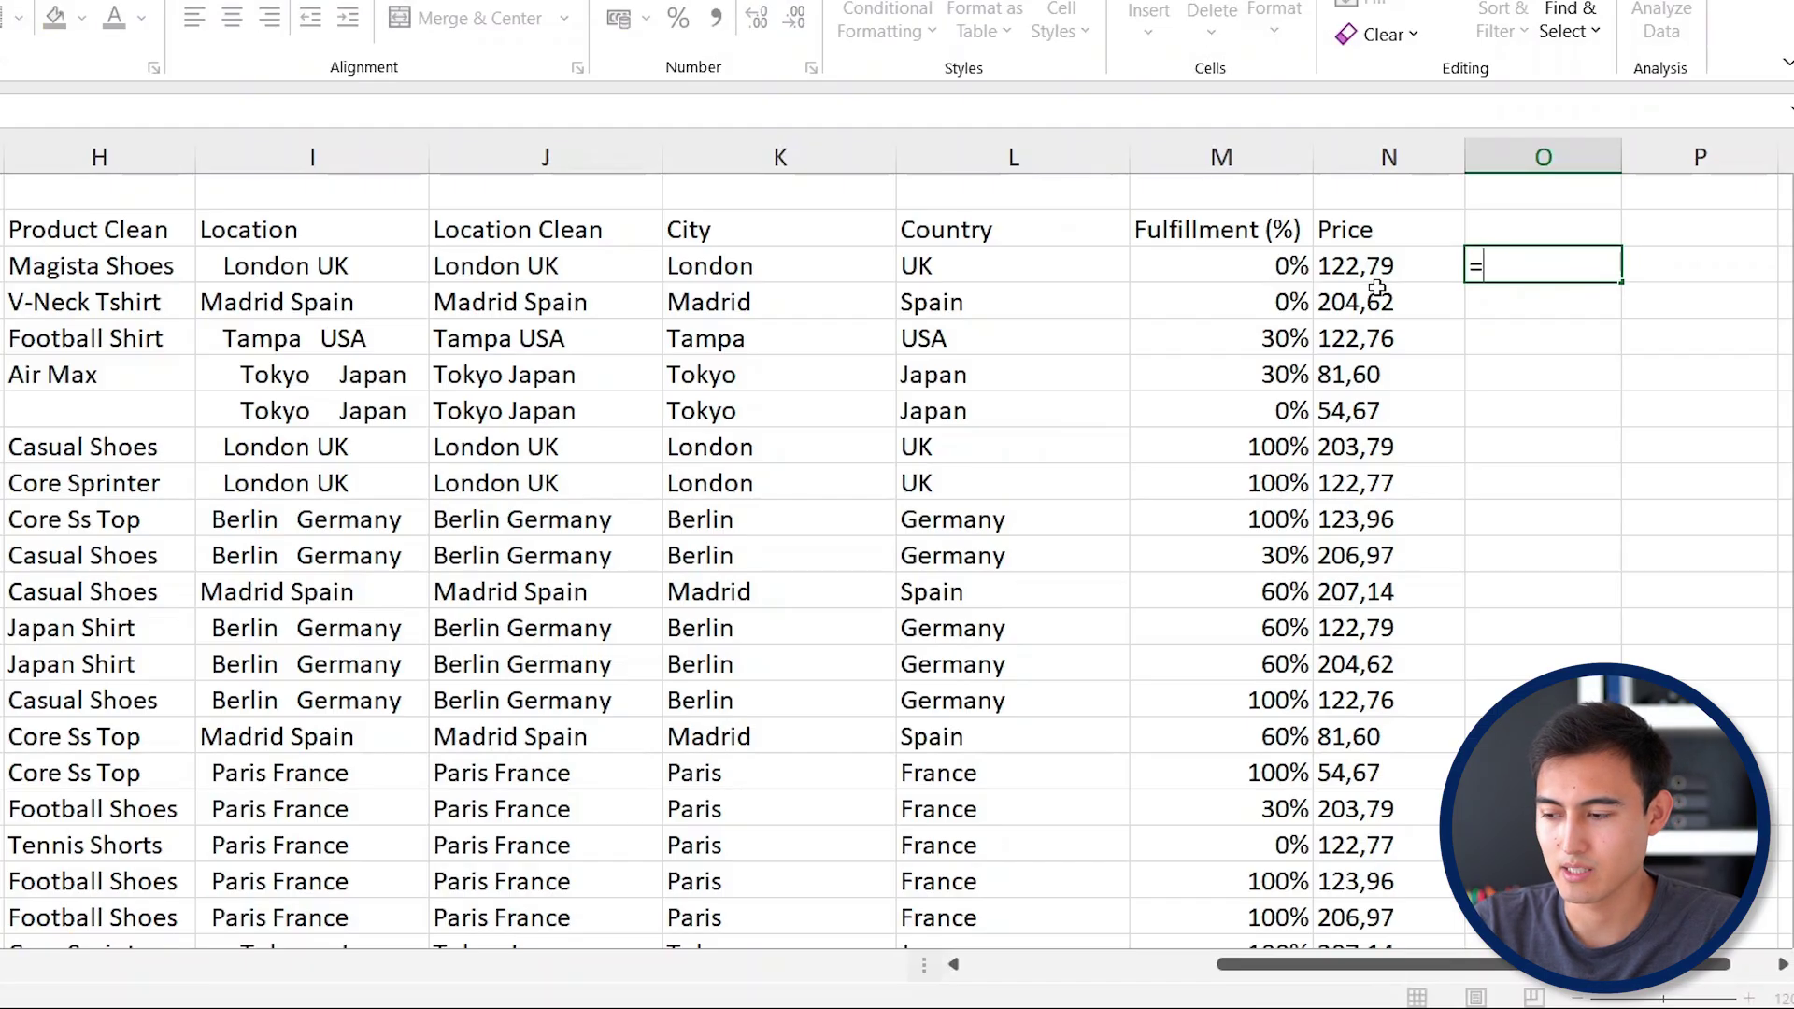
pyautogui.write('sub')
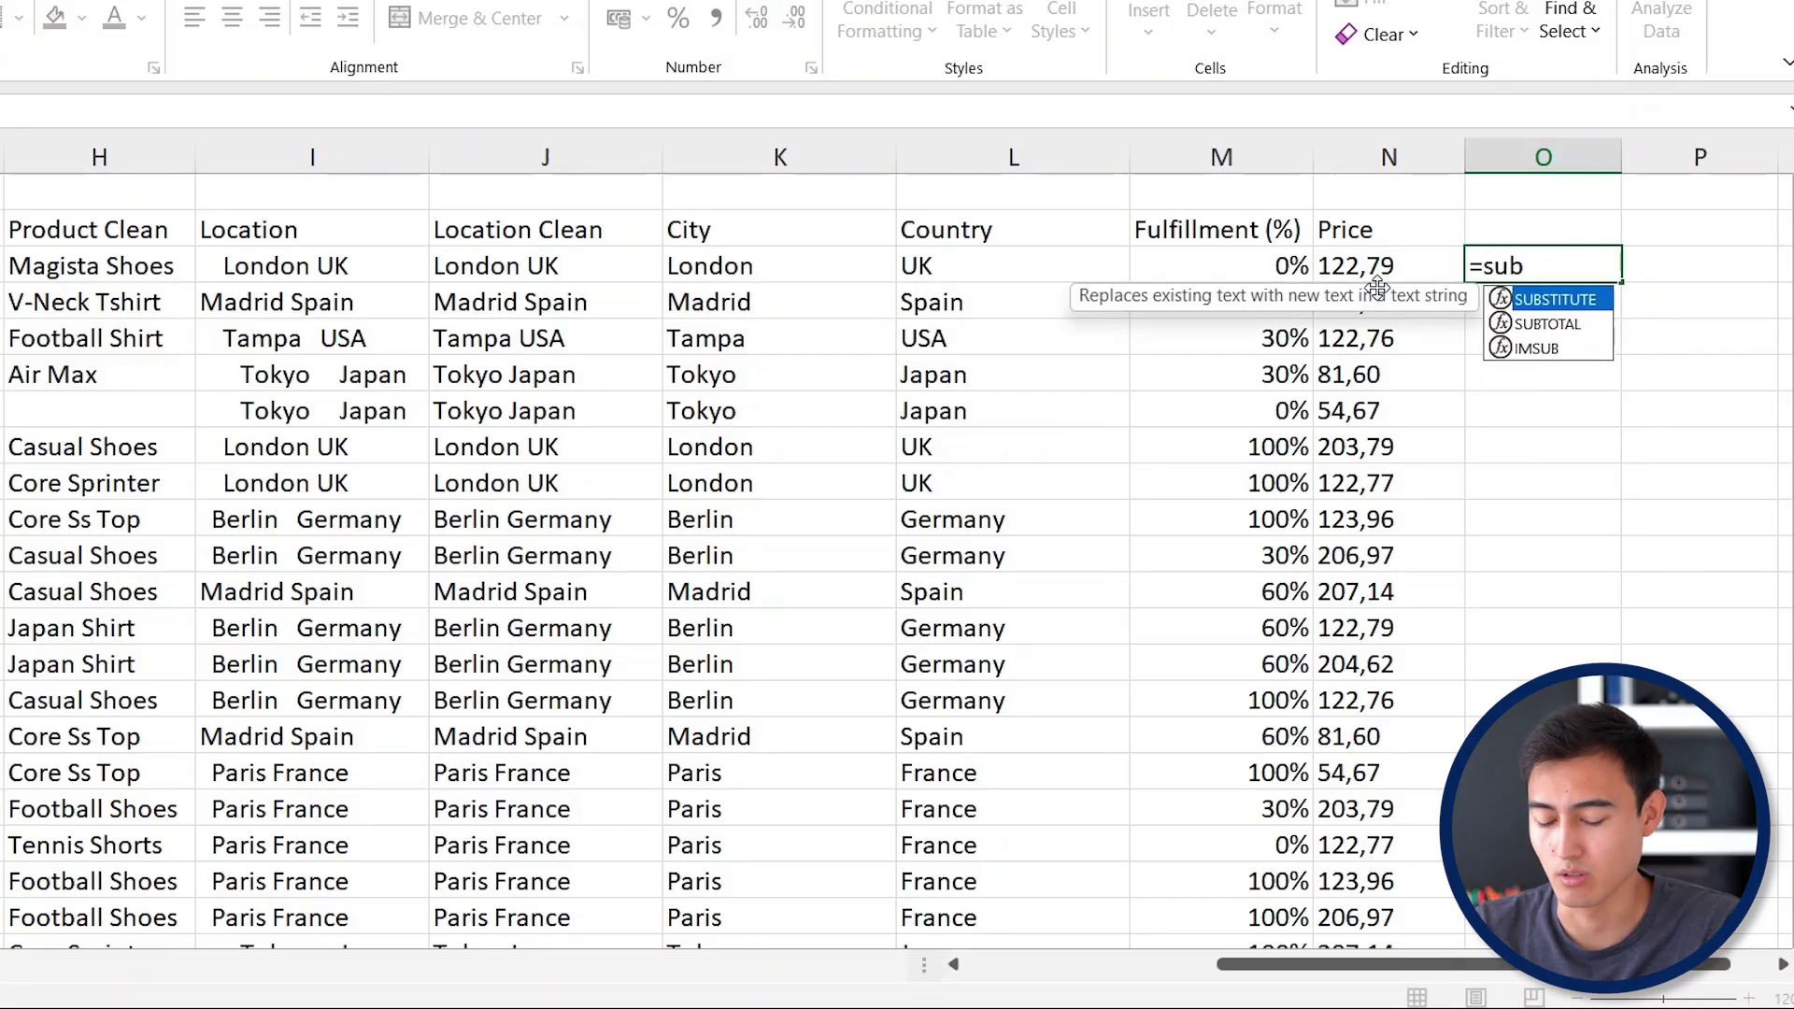
pyautogui.press('Tab')
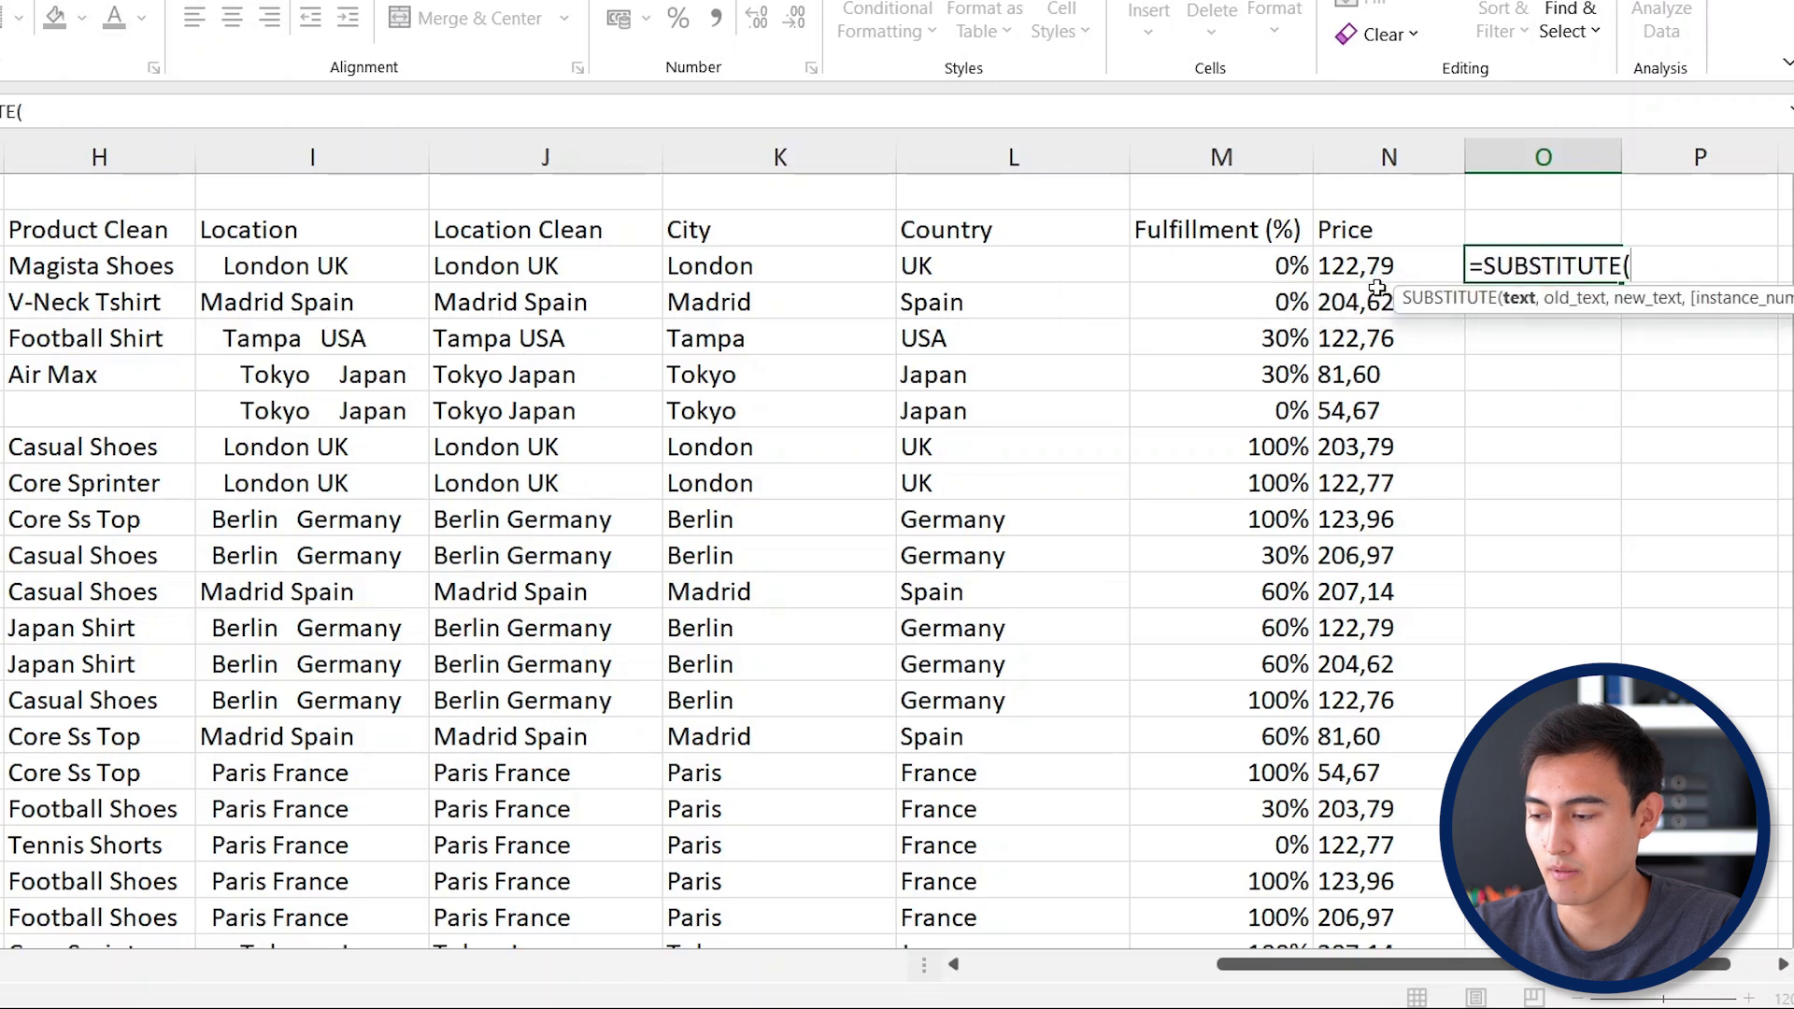
pyautogui.hscroll(4, 1541, 333)
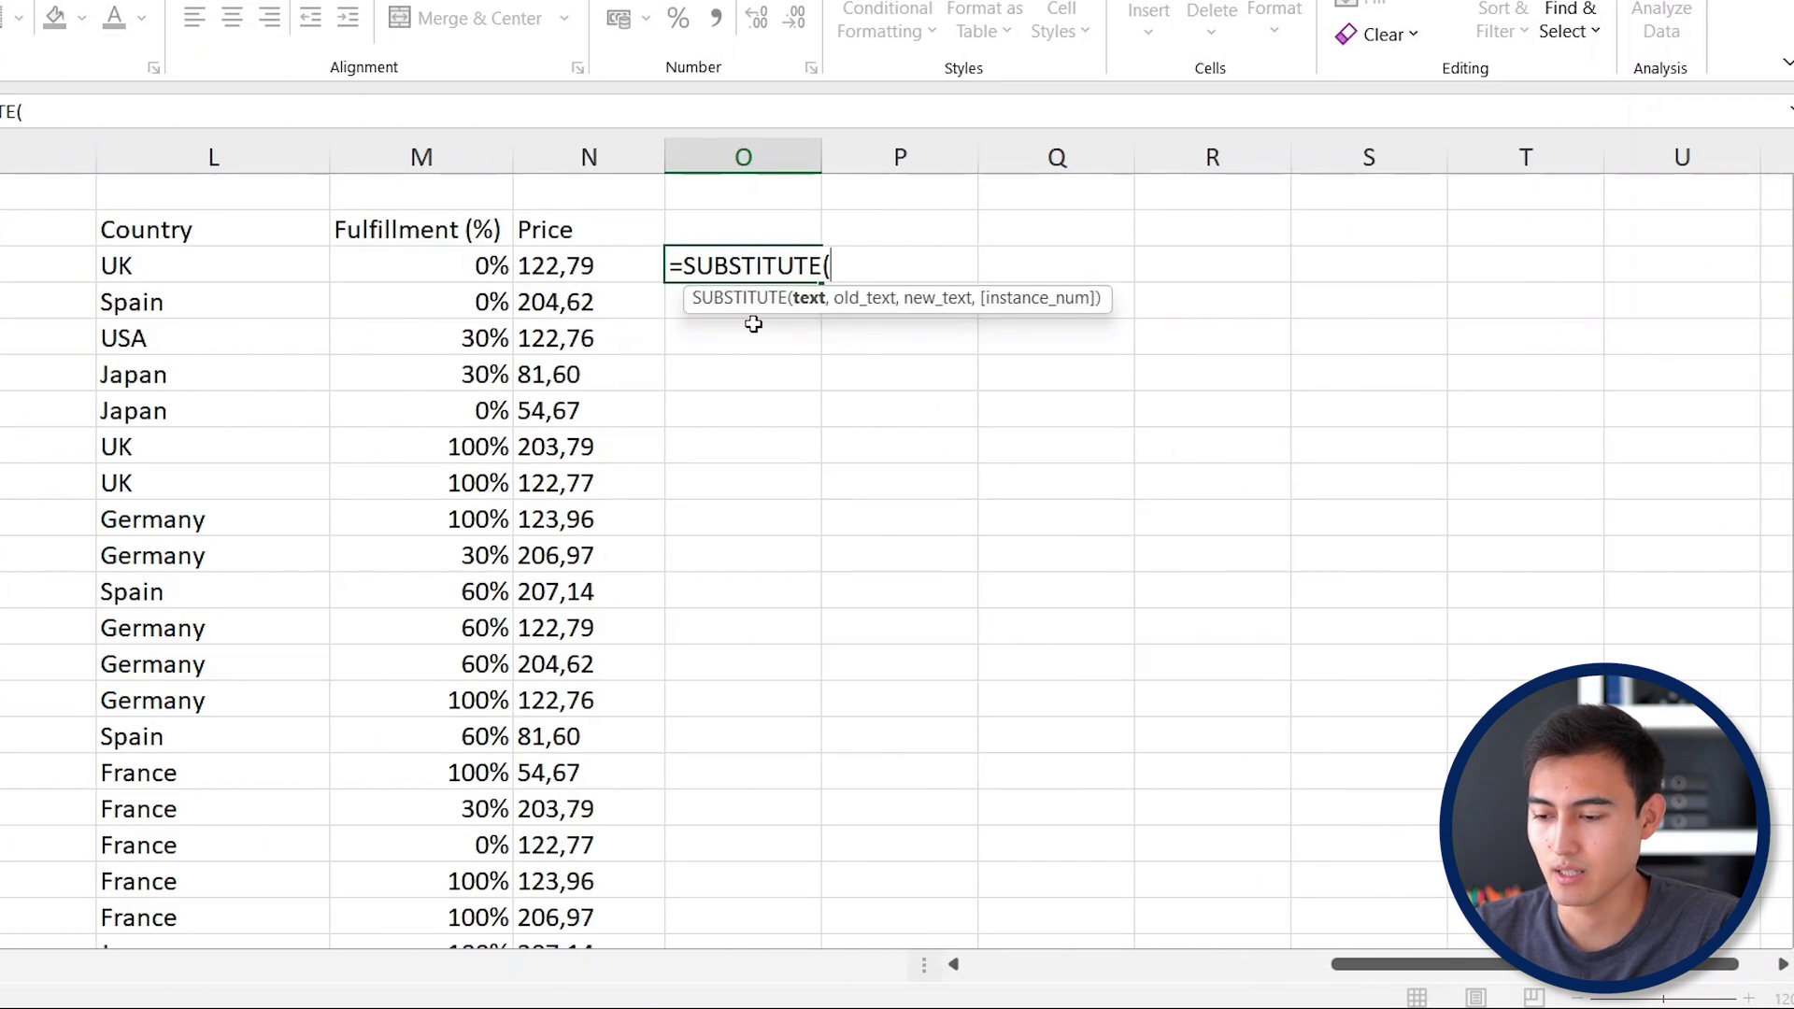
pyautogui.press('Left')
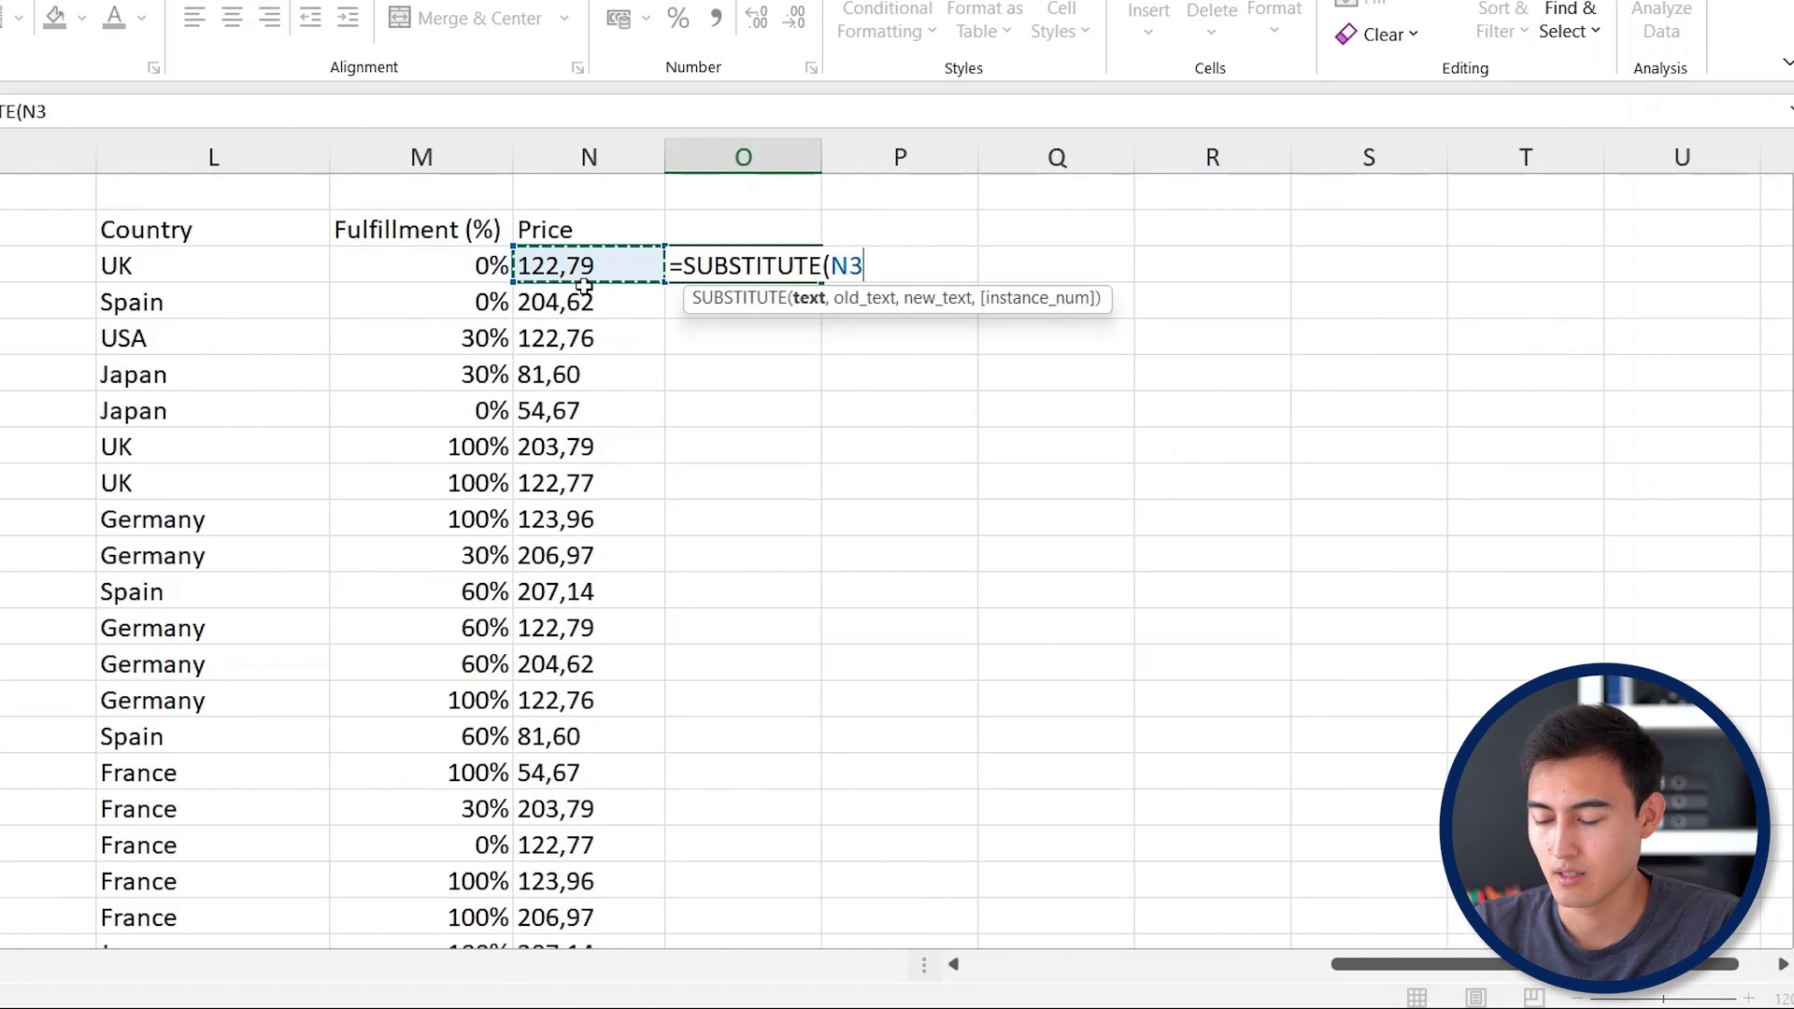
pyautogui.write(',')
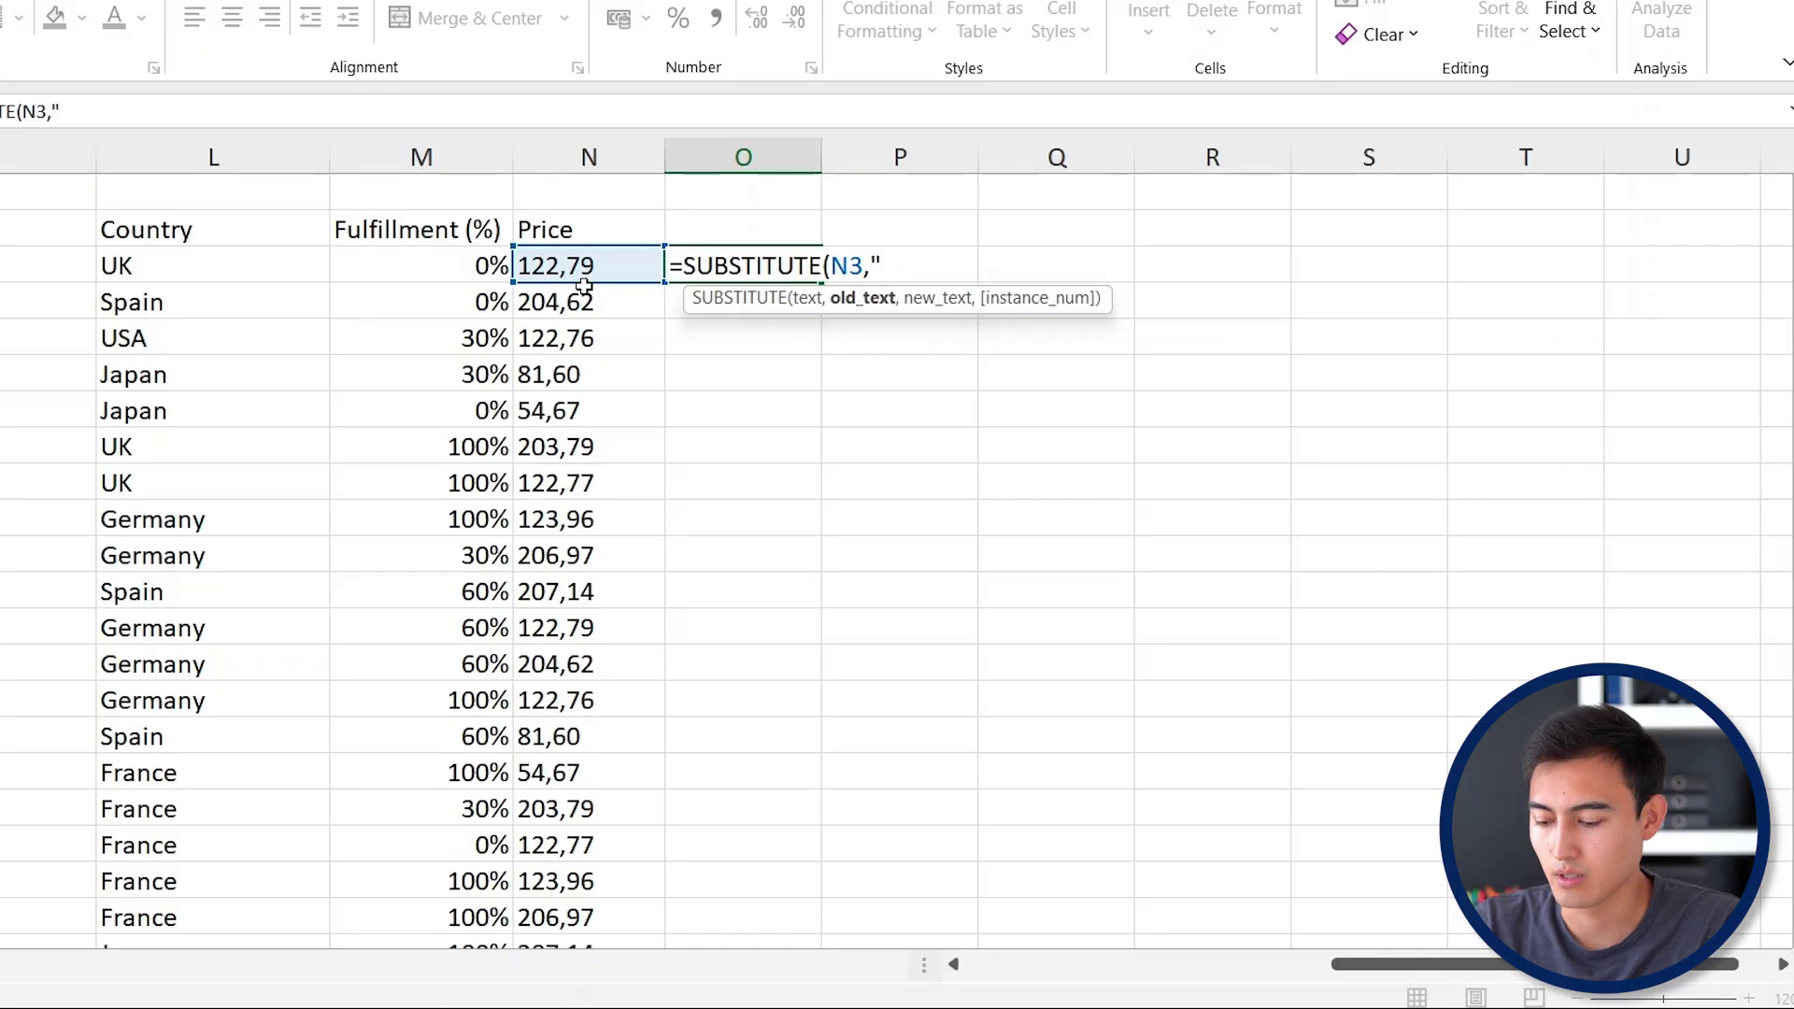
pyautogui.write('","')
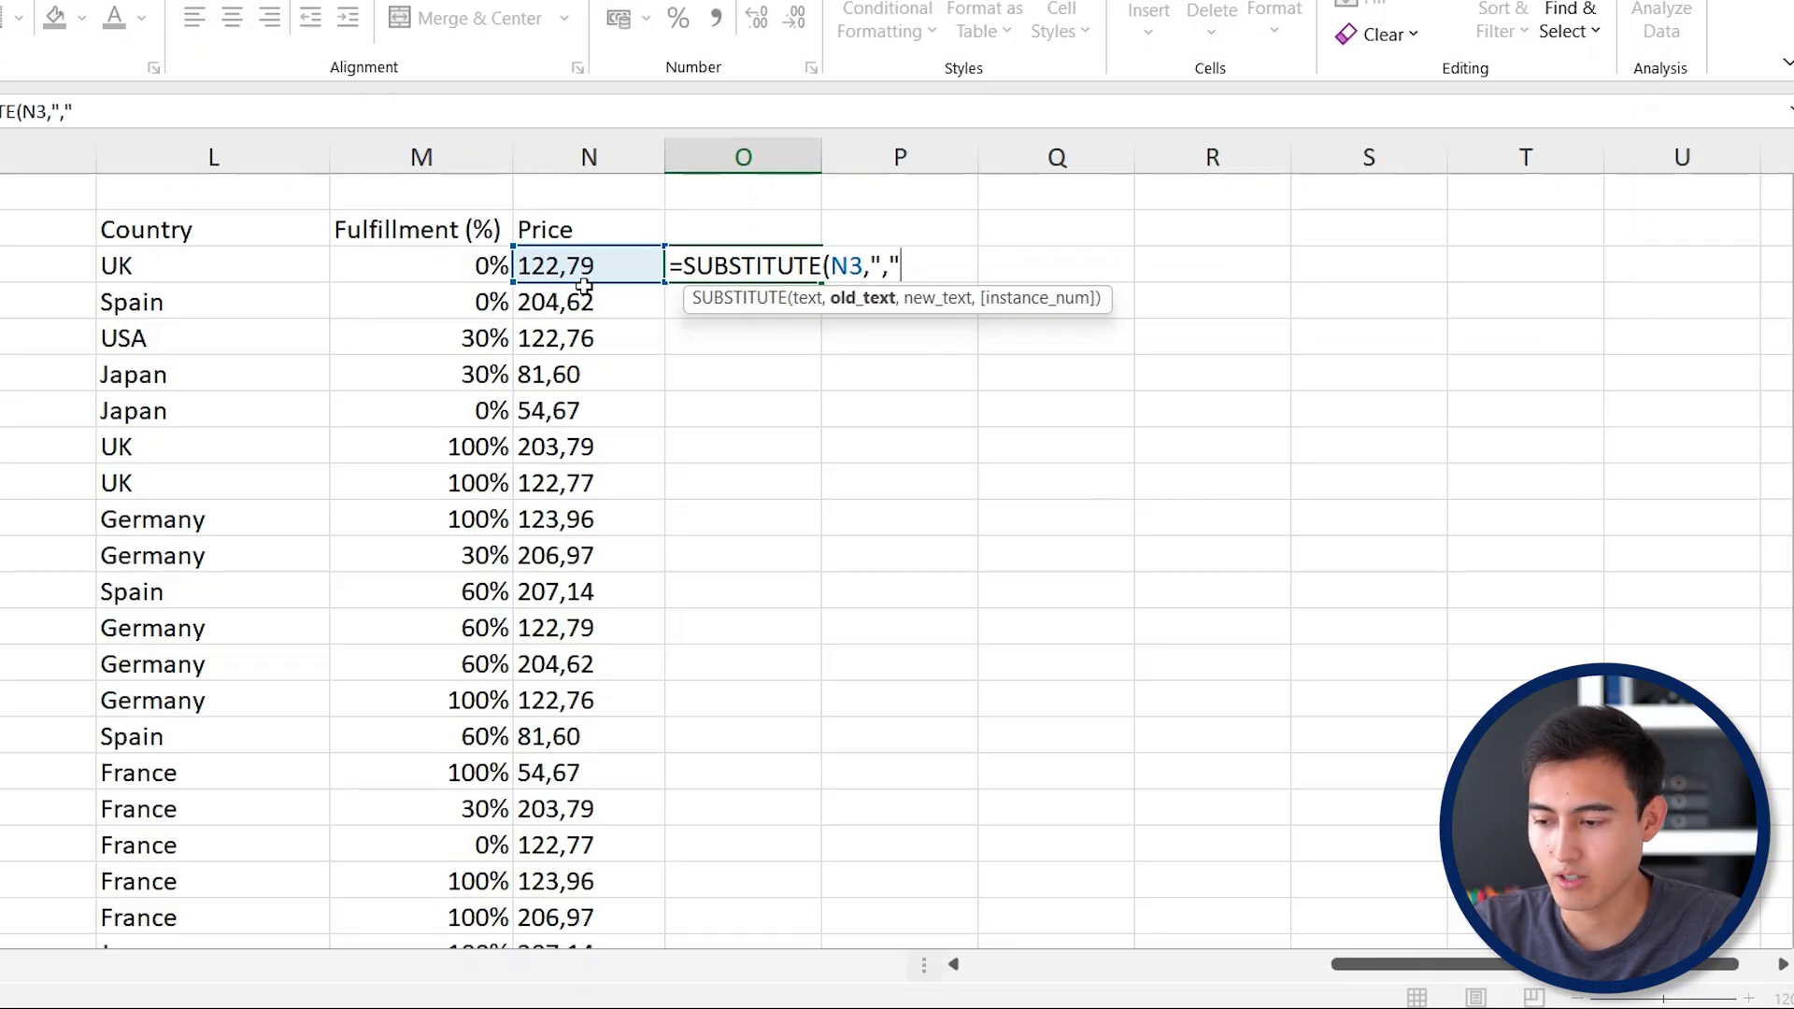
pyautogui.write(',')
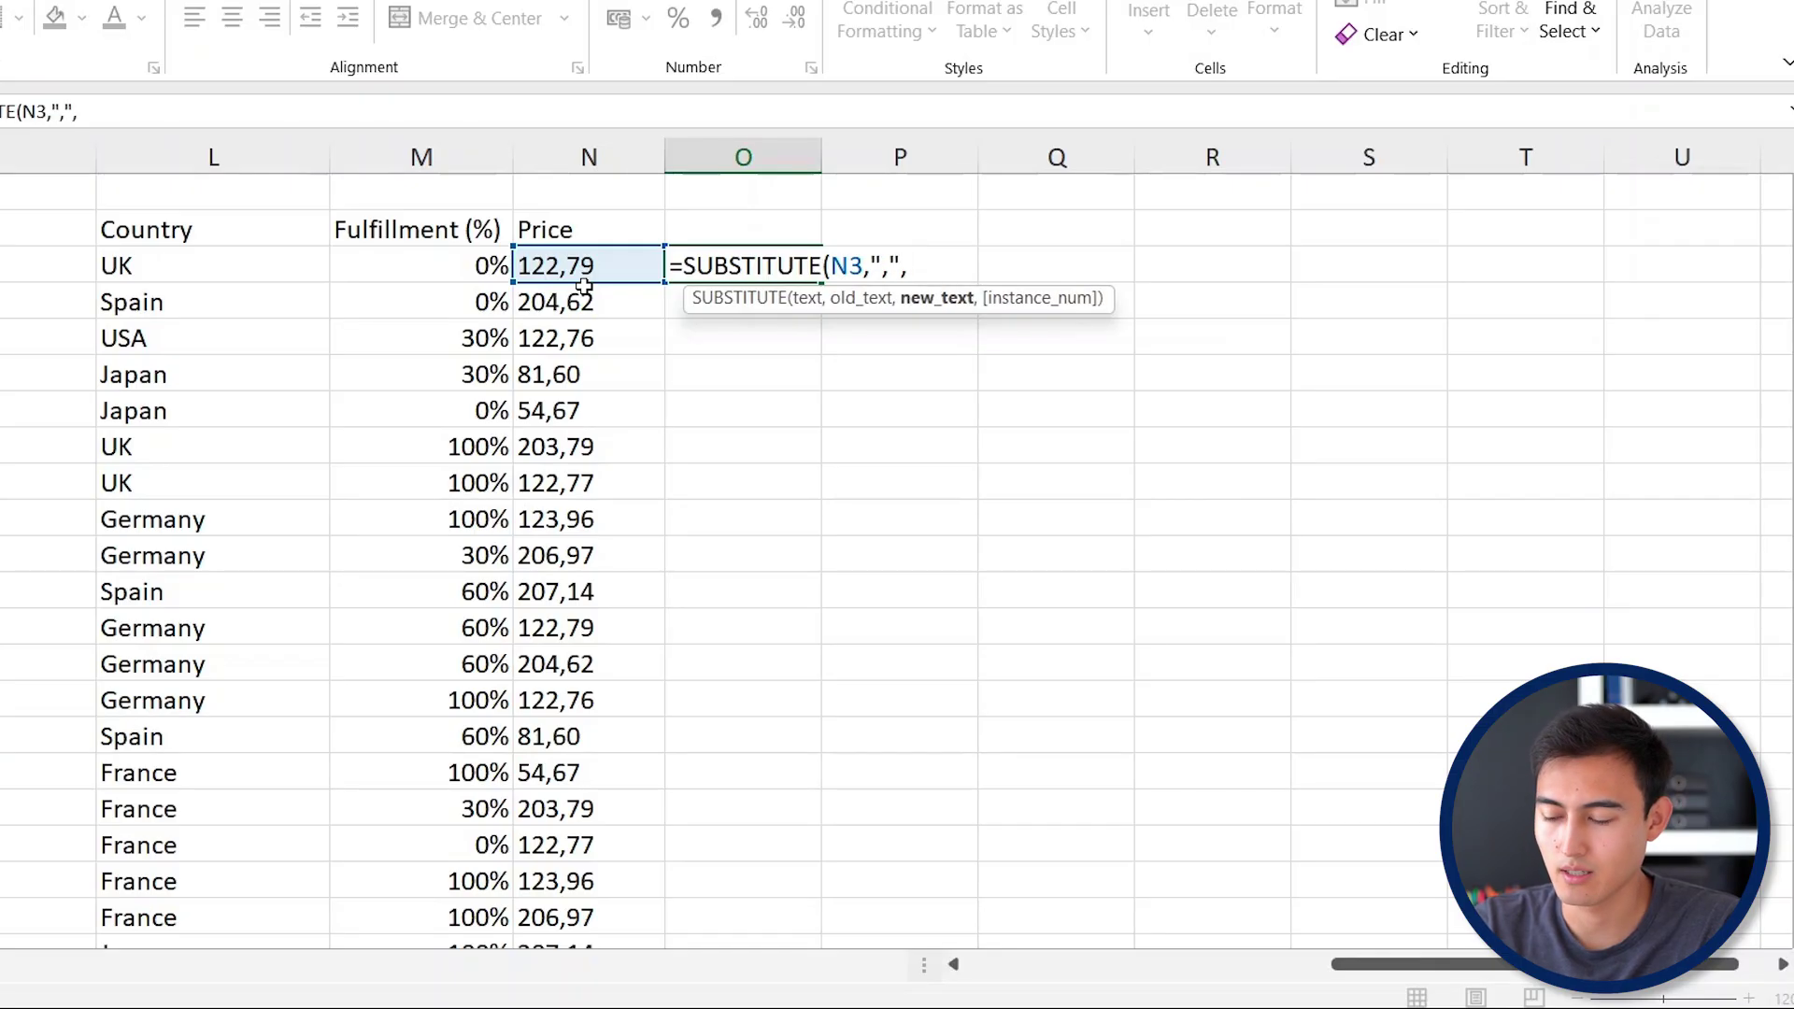
pyautogui.write('"')
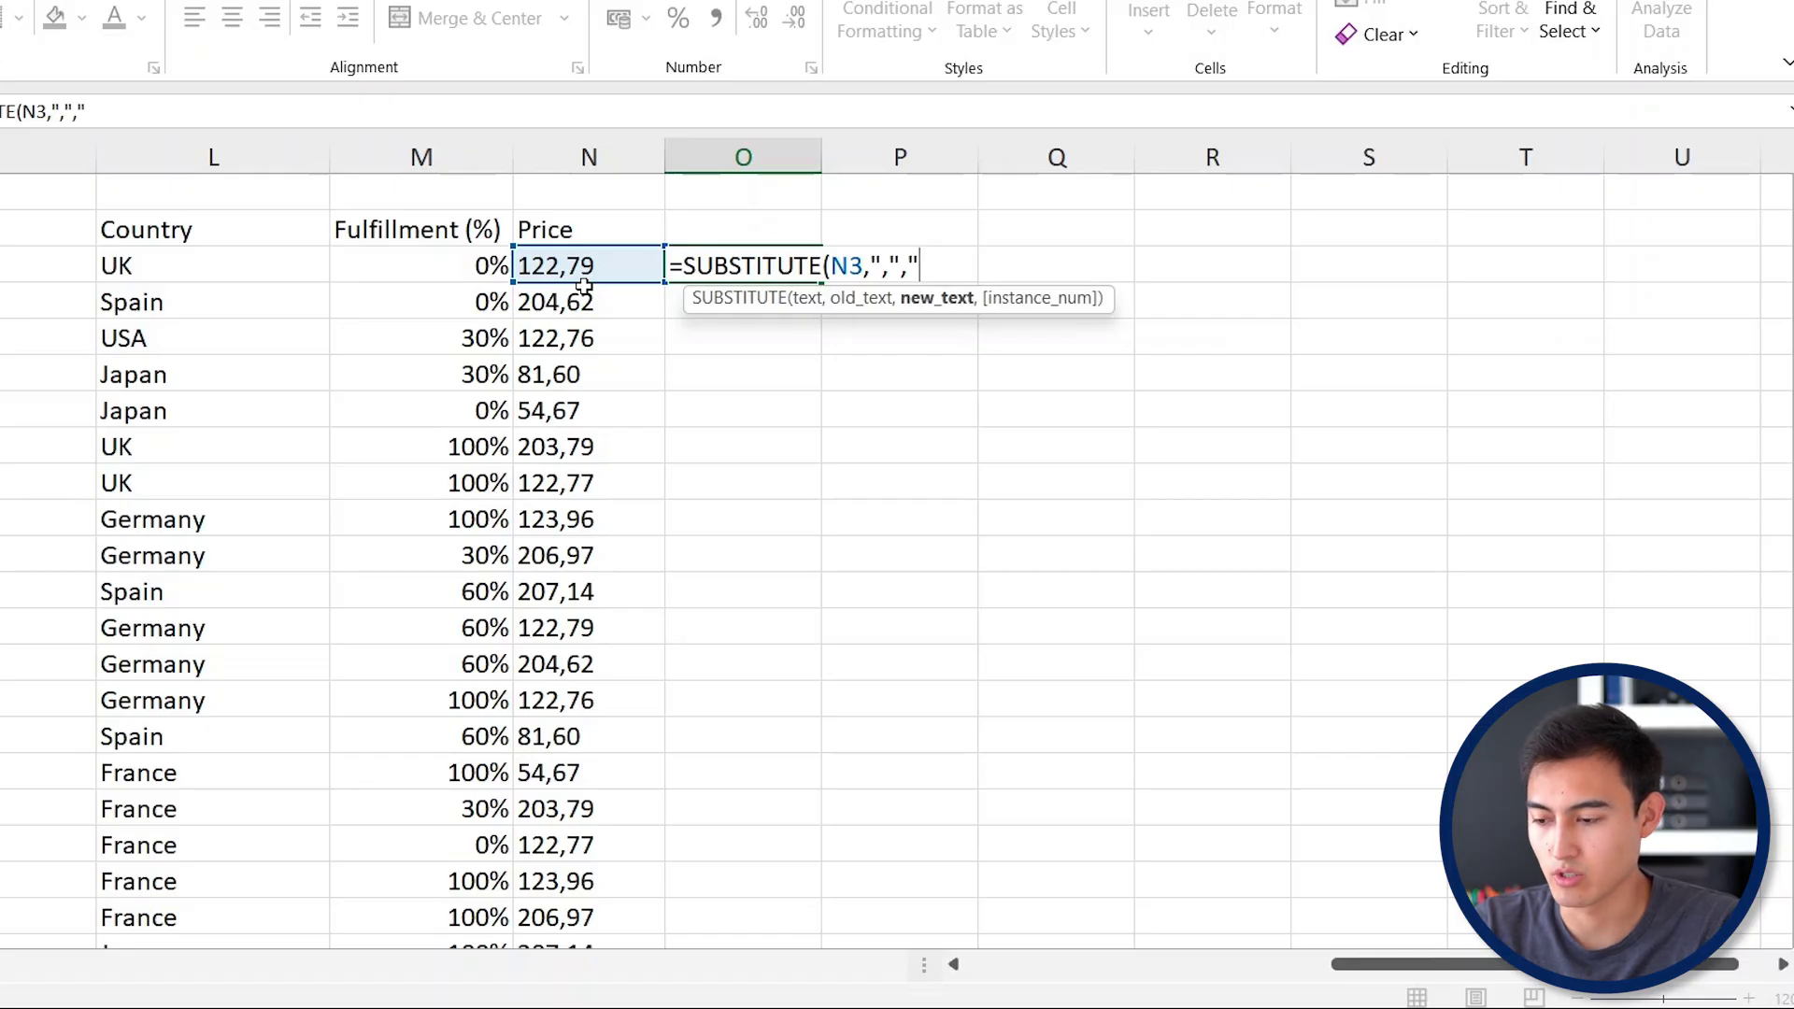
pyautogui.write('.')
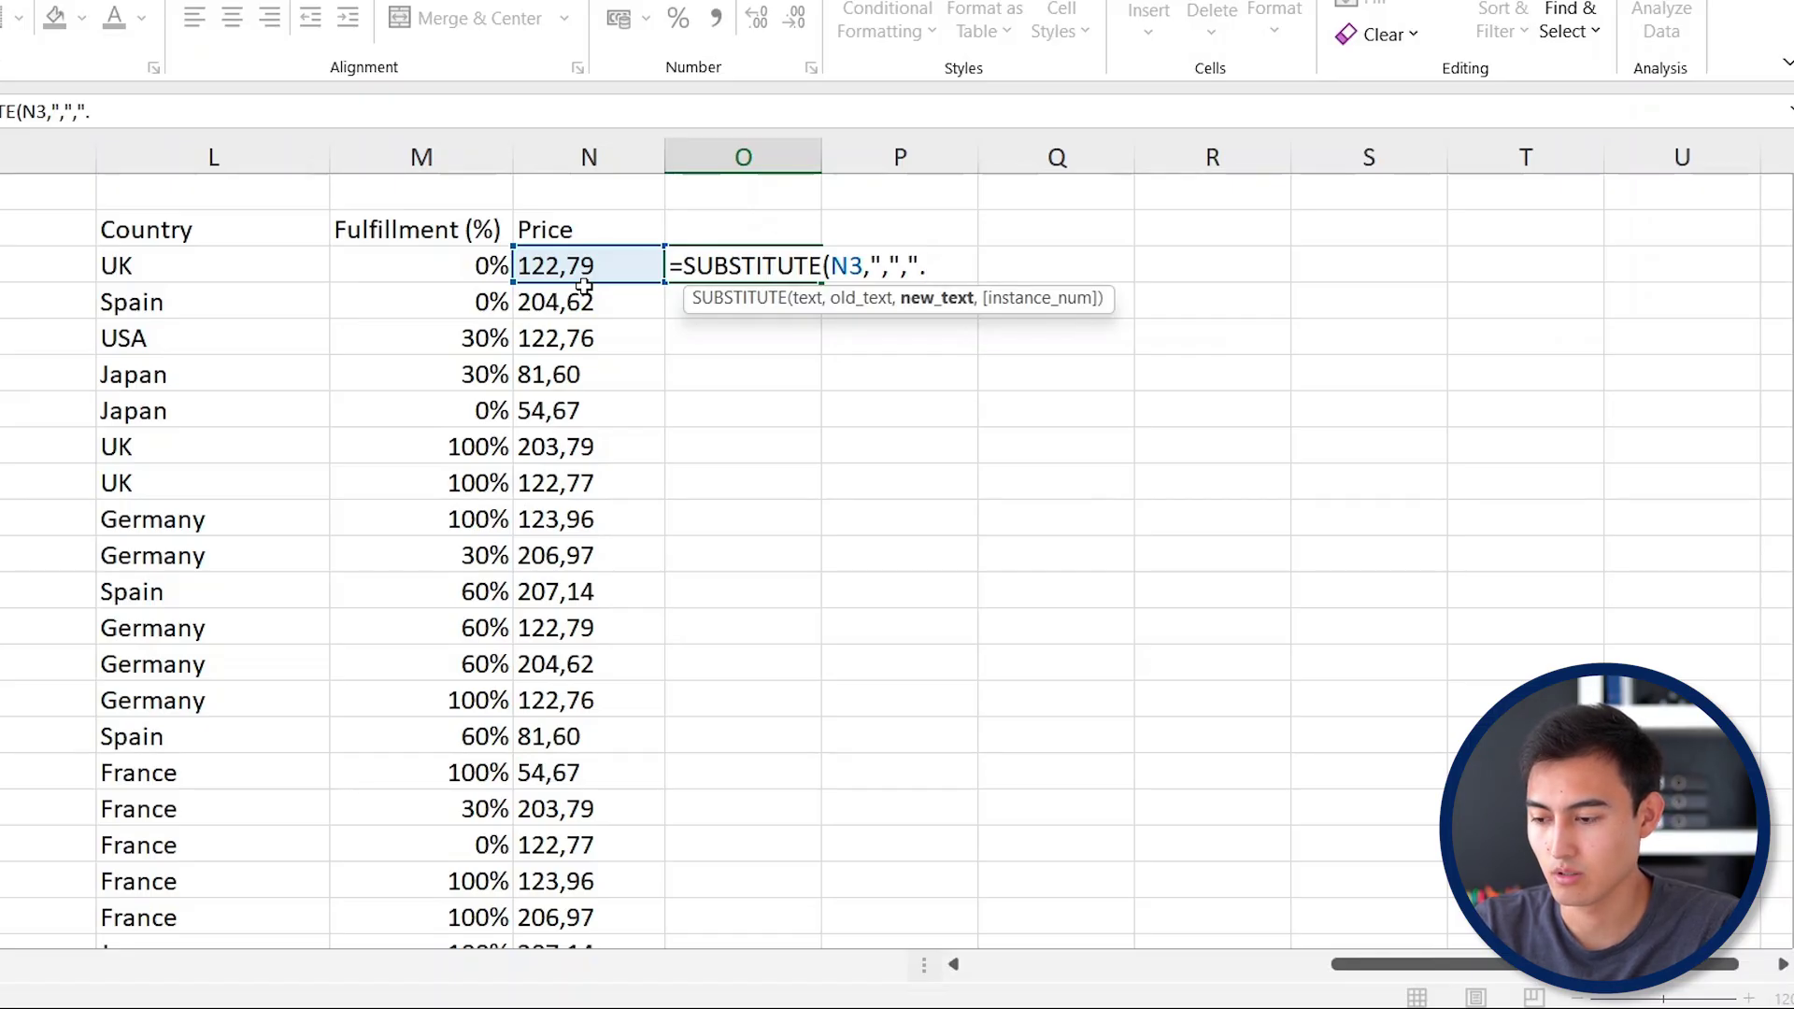
pyautogui.write('"')
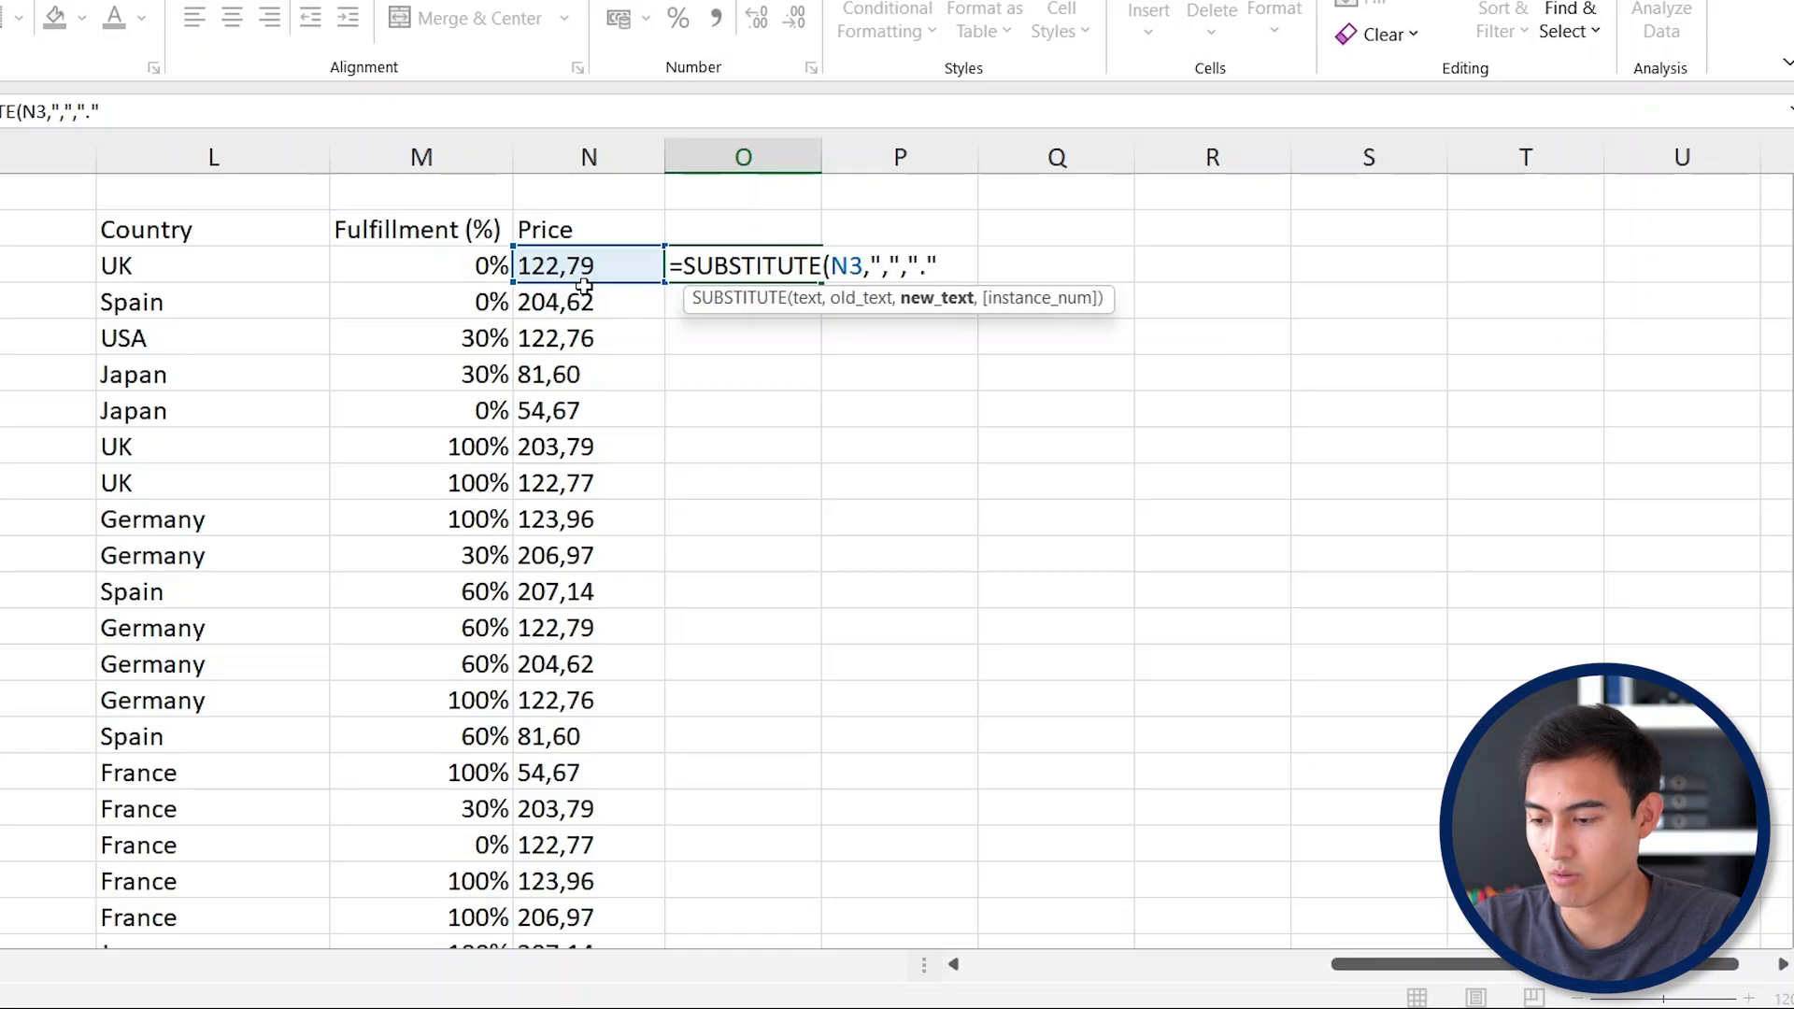
pyautogui.write(')')
pyautogui.press('Return')
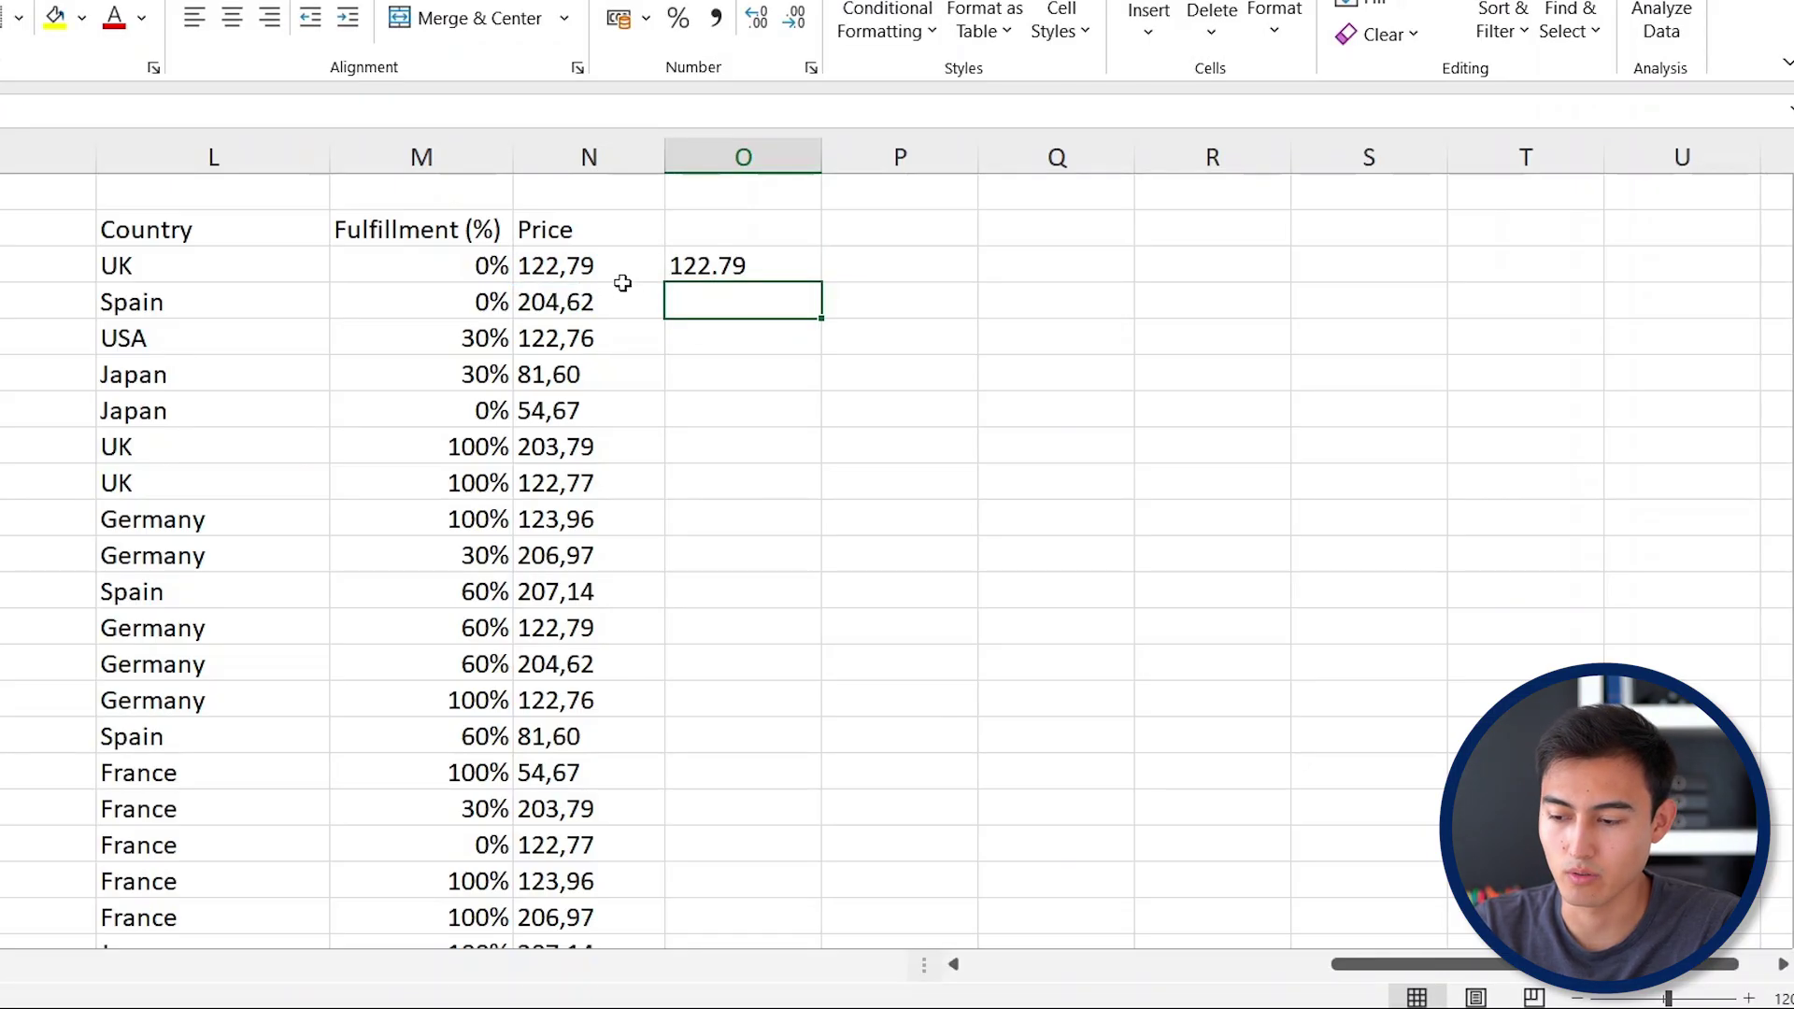
# Fill the SUBSTITUTE formula from O3 down the rest of the table, and check the selection summary for O3:O4.
pyautogui.click(778, 273)
pyautogui.doubleClick(820, 281)
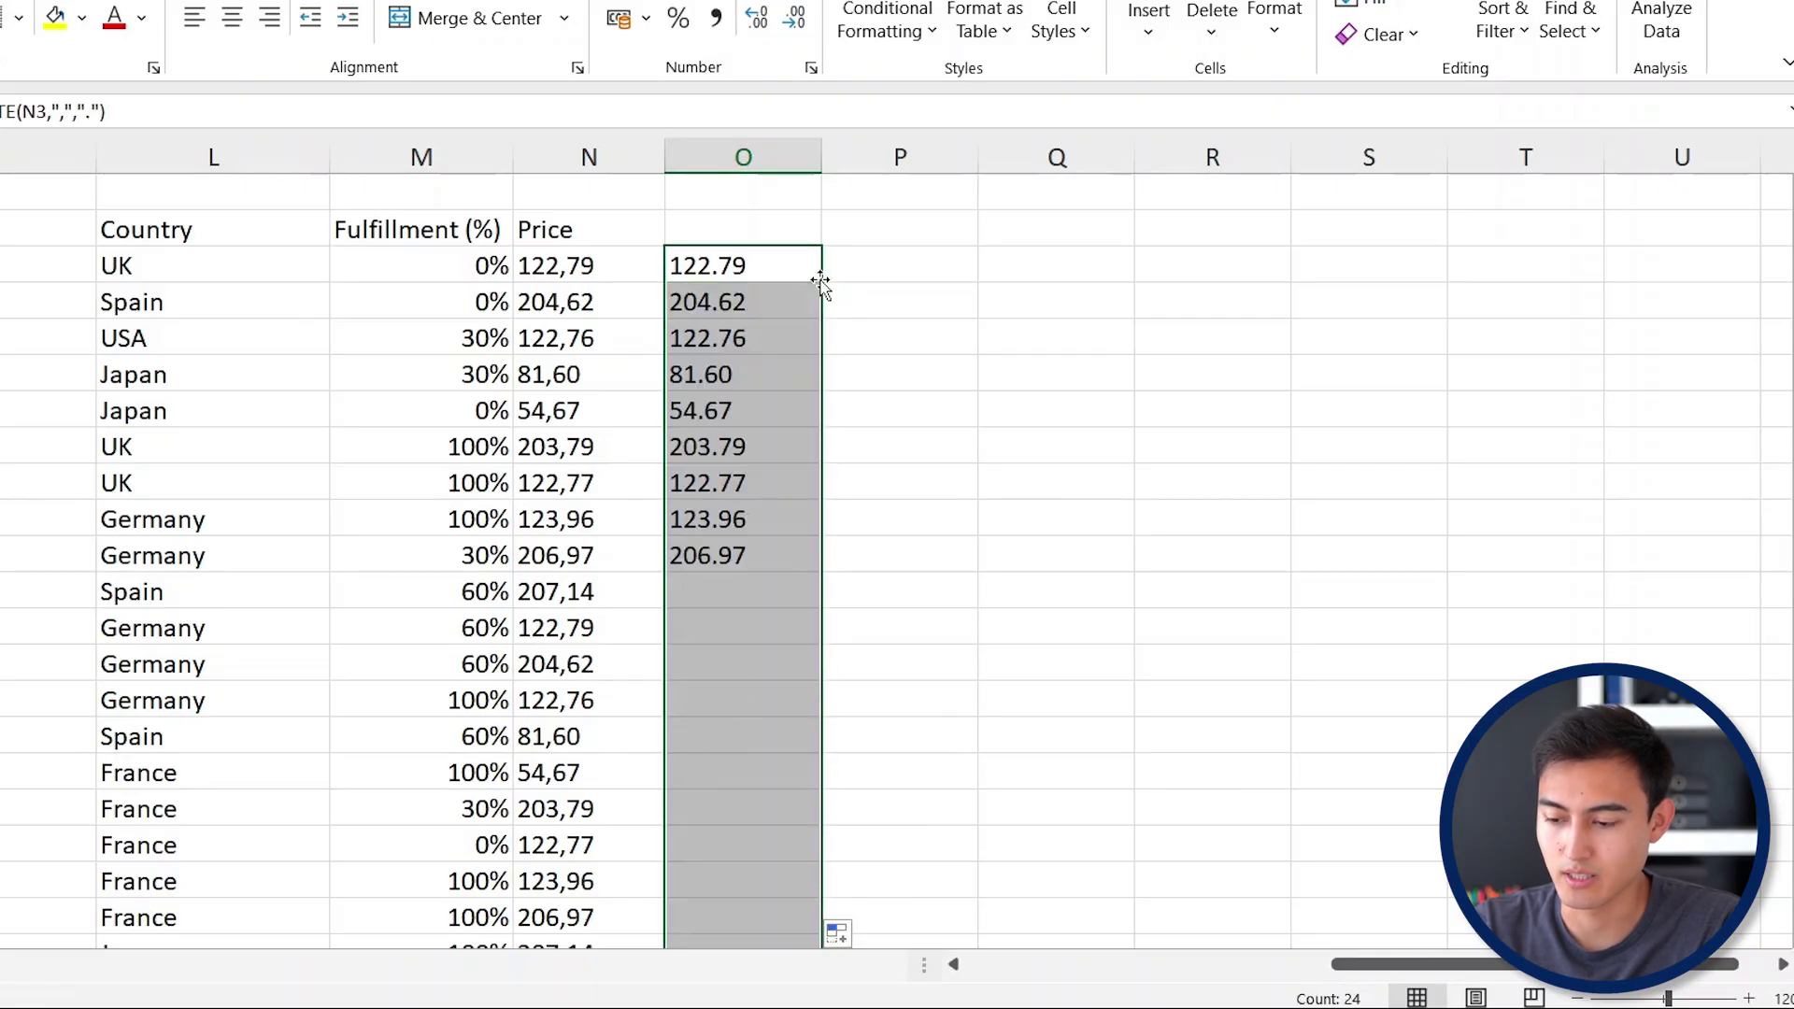
pyautogui.click(817, 276)
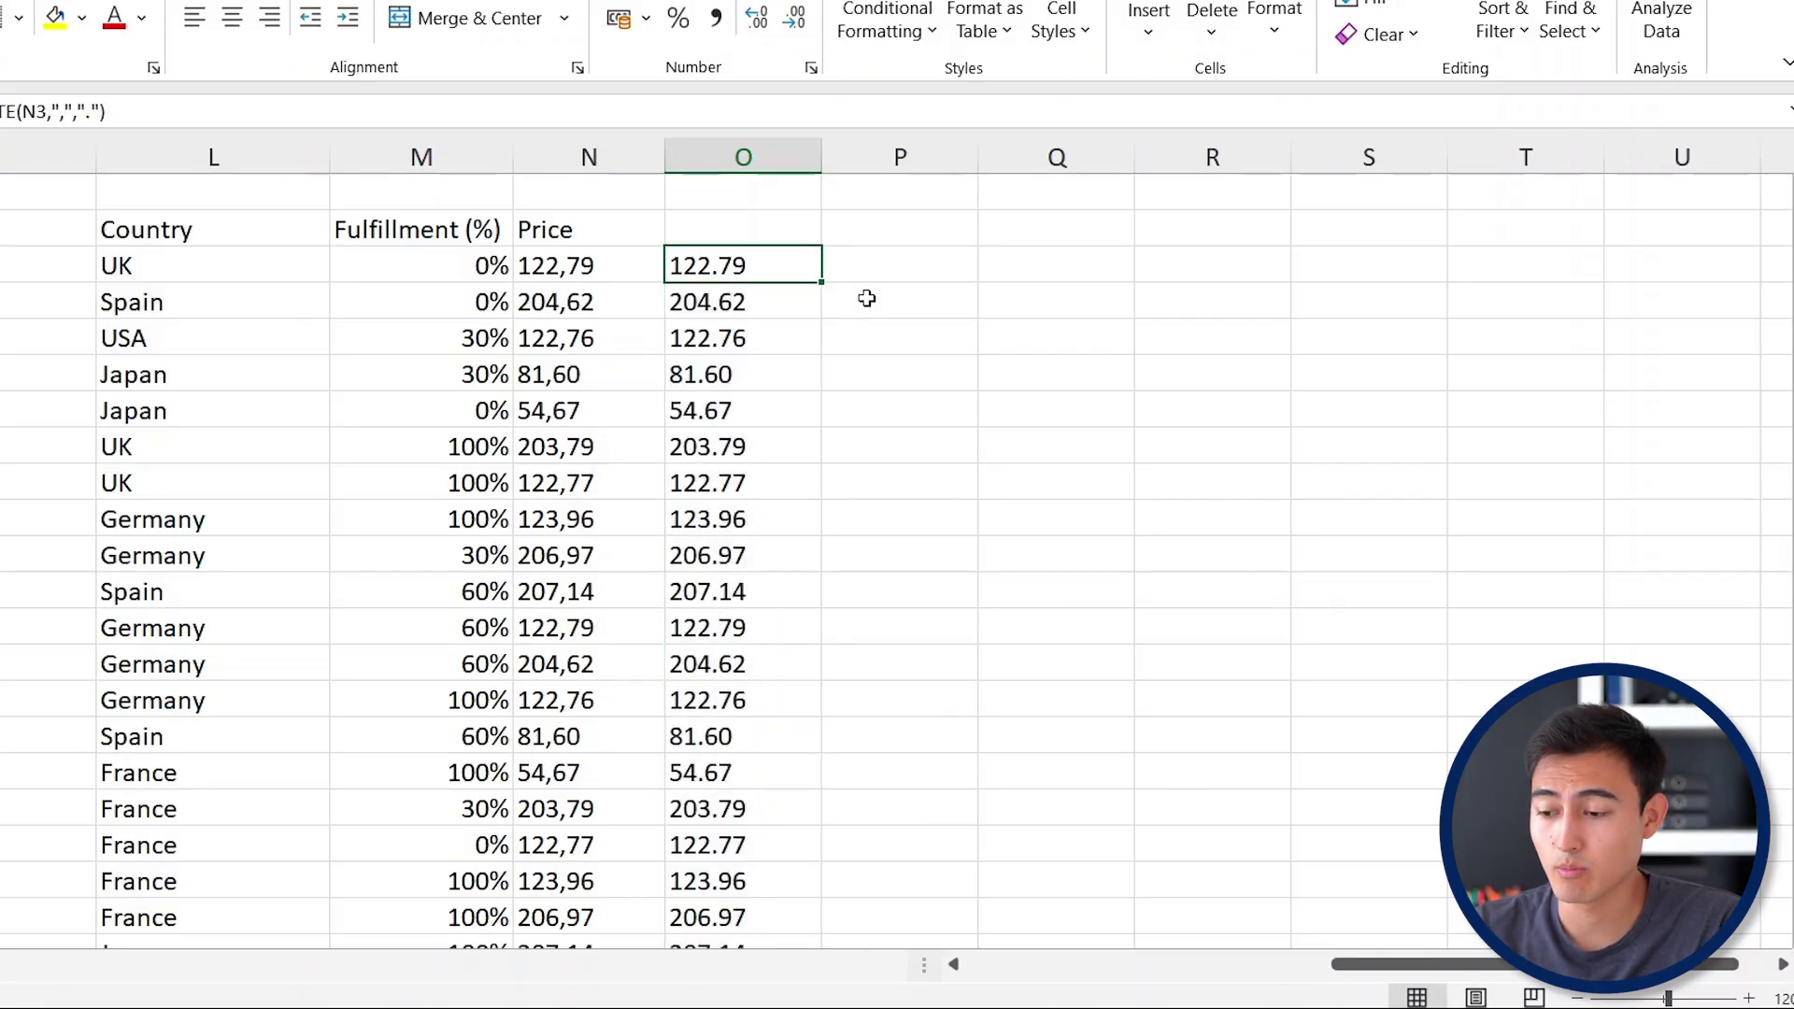
pyautogui.hotkey('shift', 'Down')
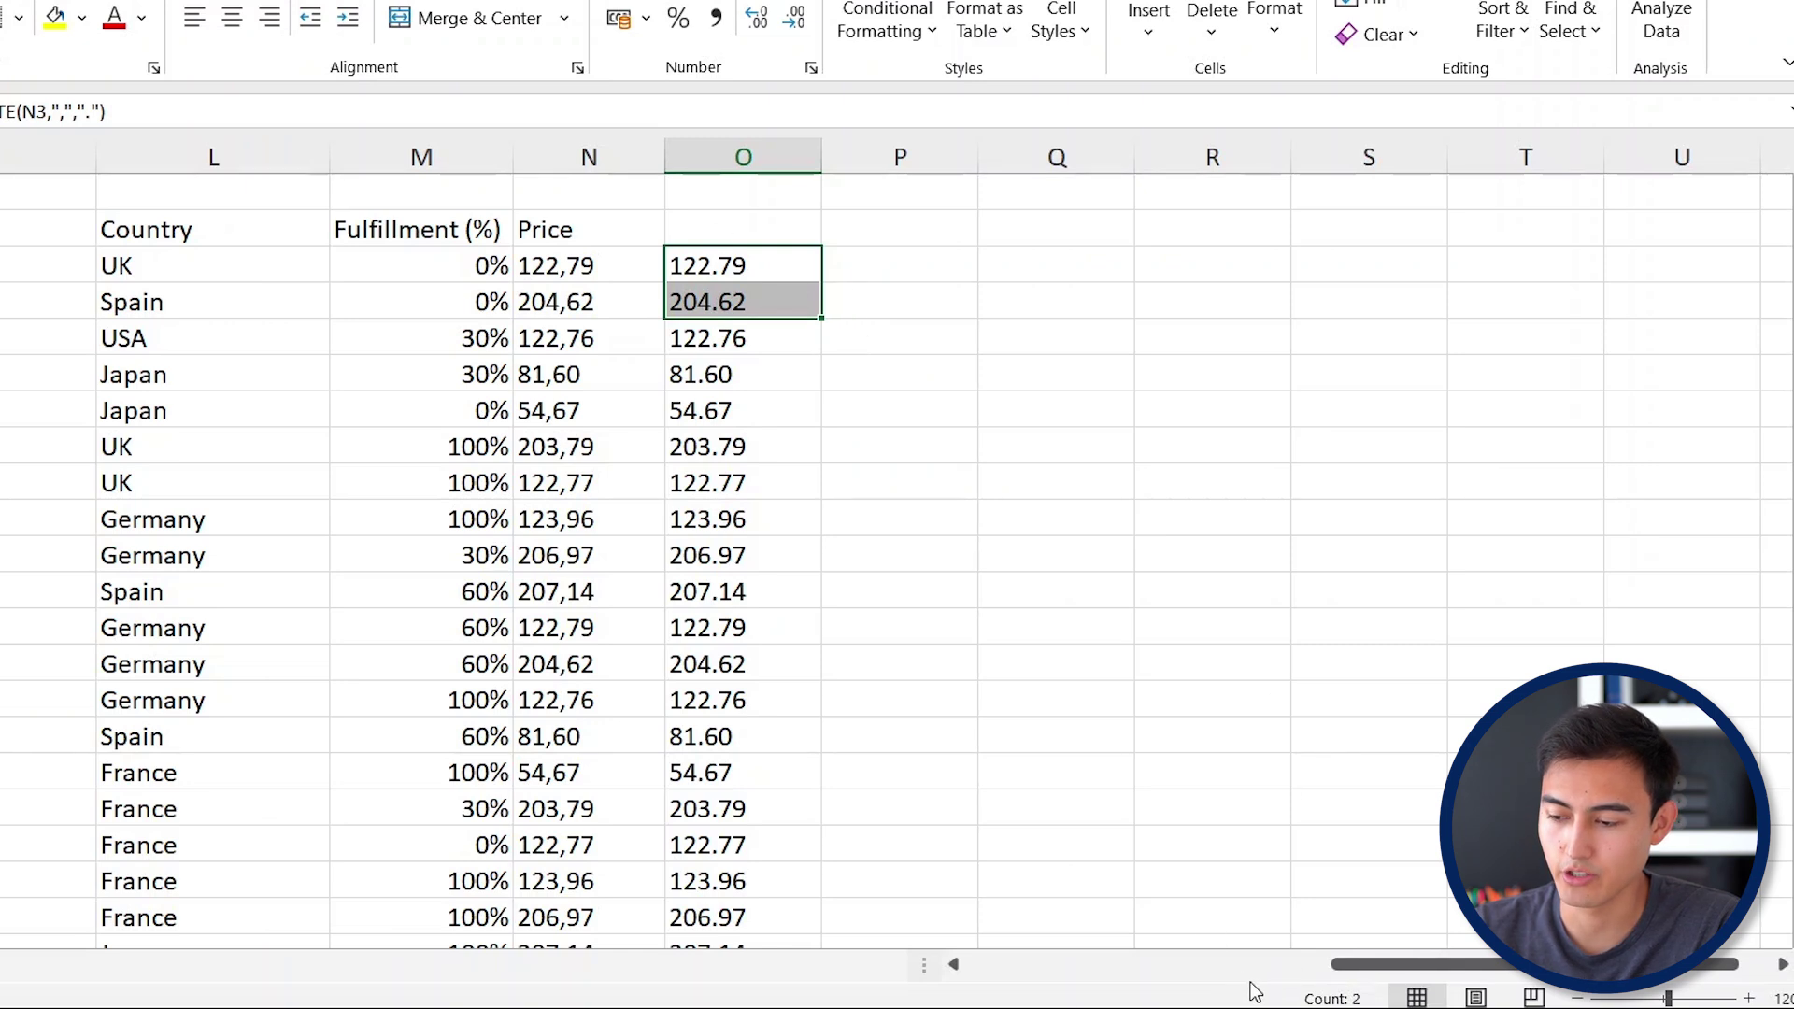
# Convert the substituted prices to numbers by entering =VALUE(O3) in P3 and filling the formula down the table.
pyautogui.press('Right')
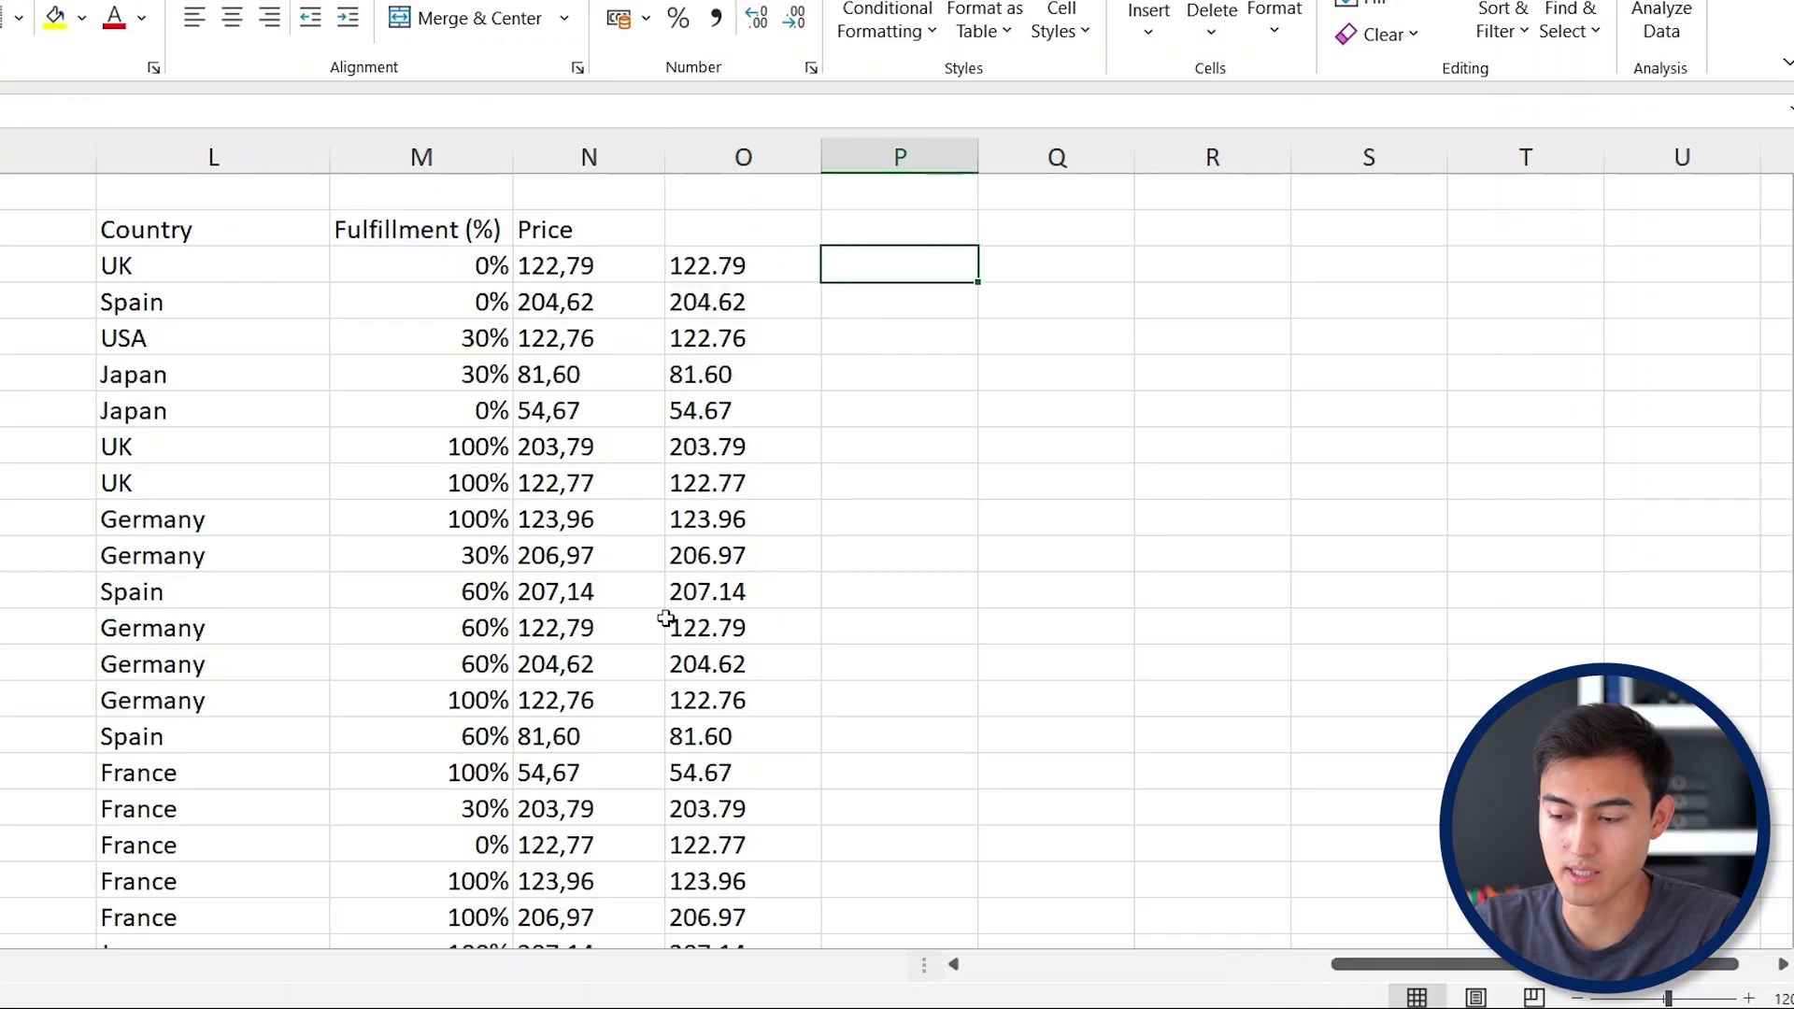
pyautogui.write('=val')
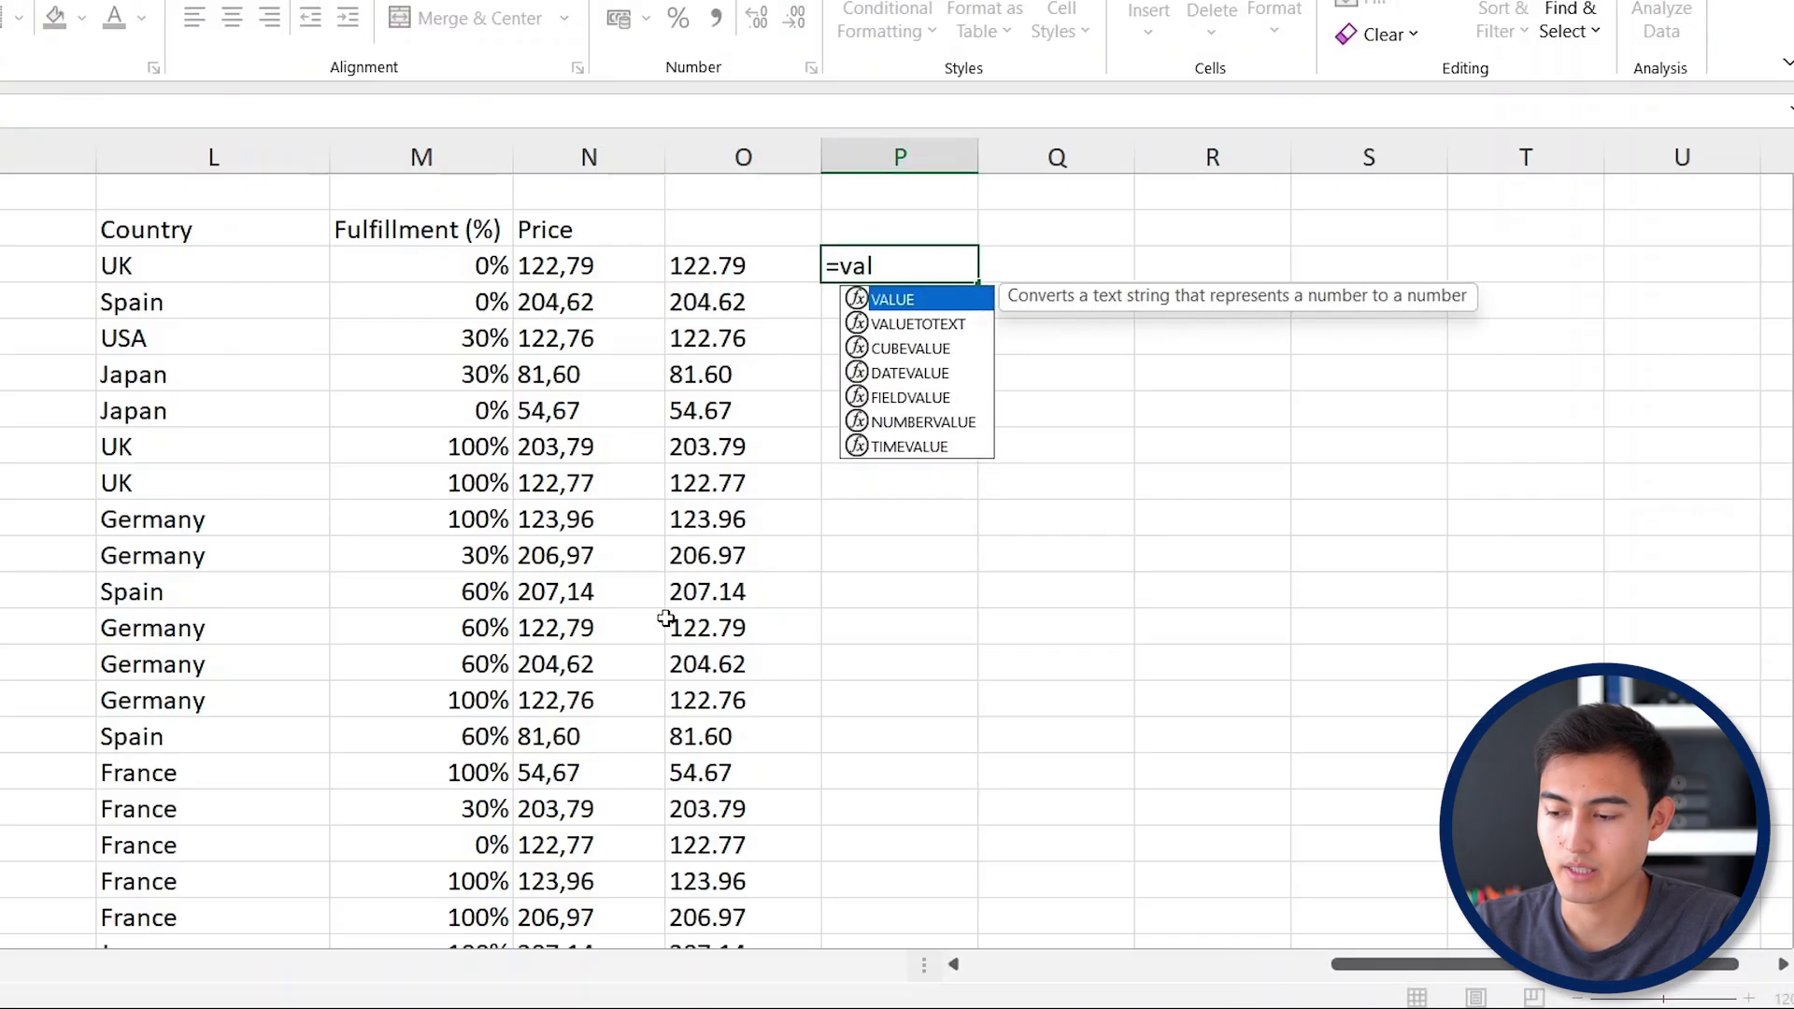
pyautogui.press('Tab')
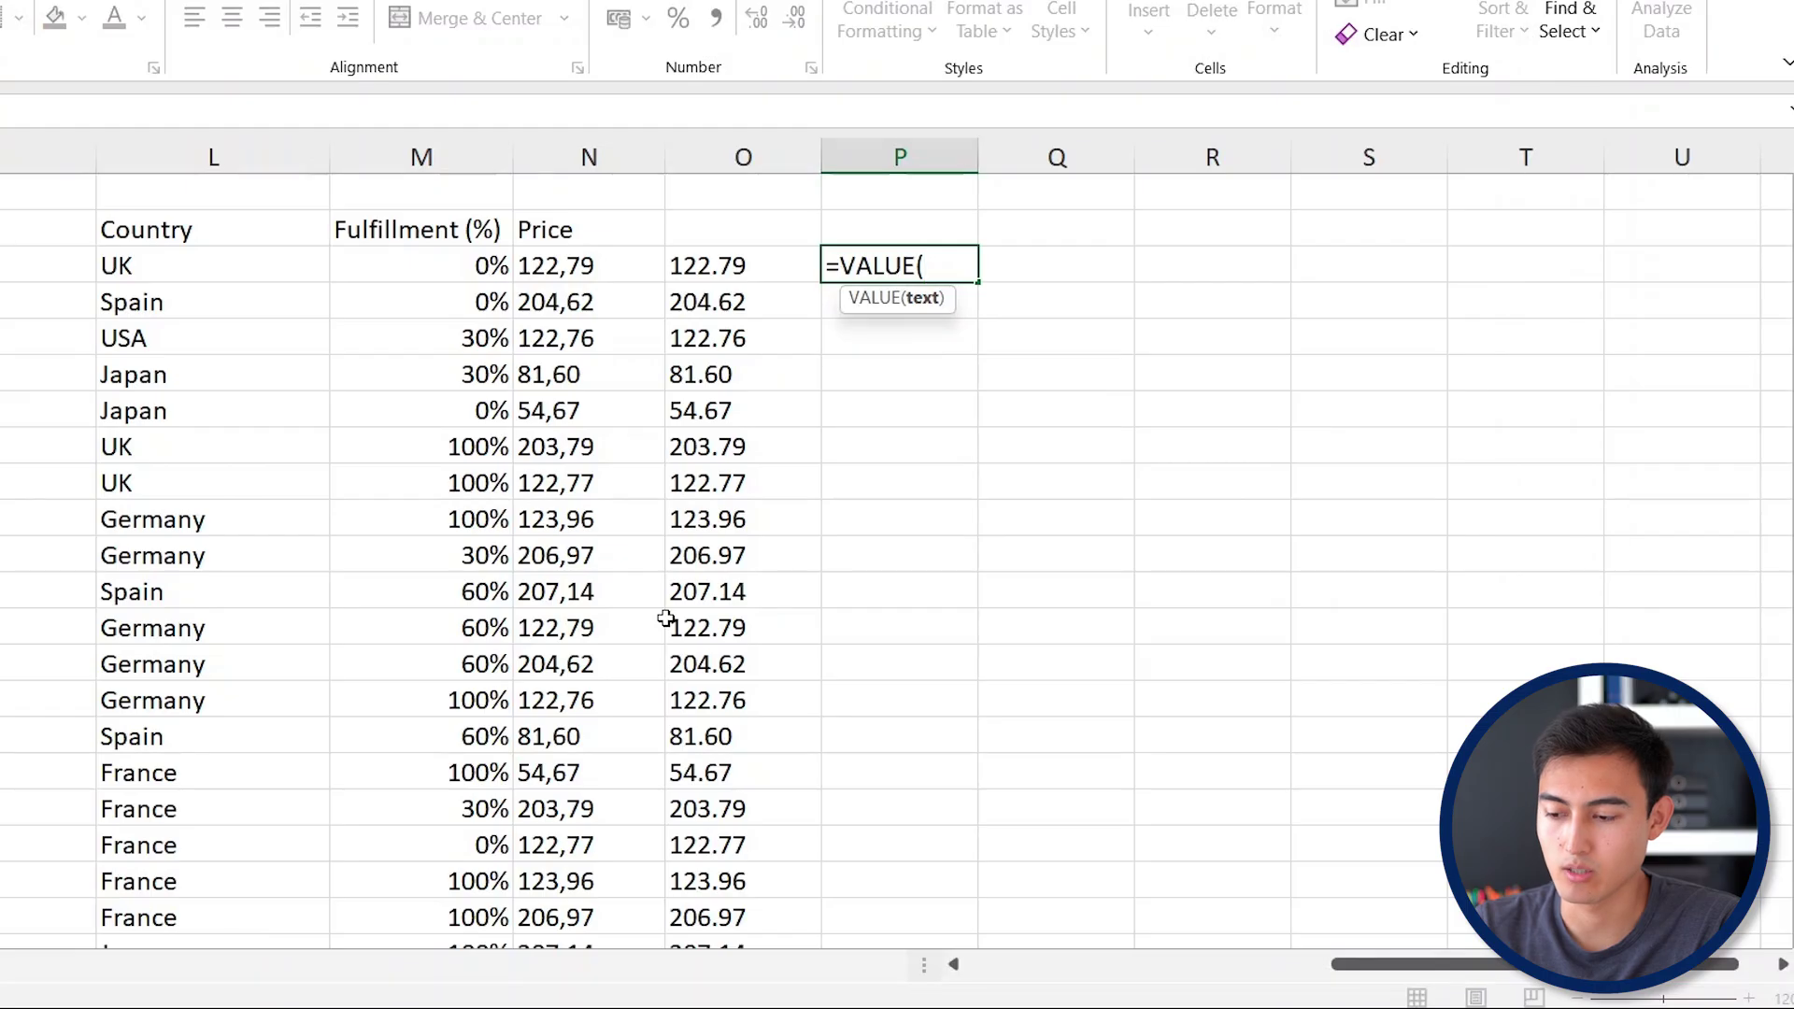
pyautogui.press('Left')
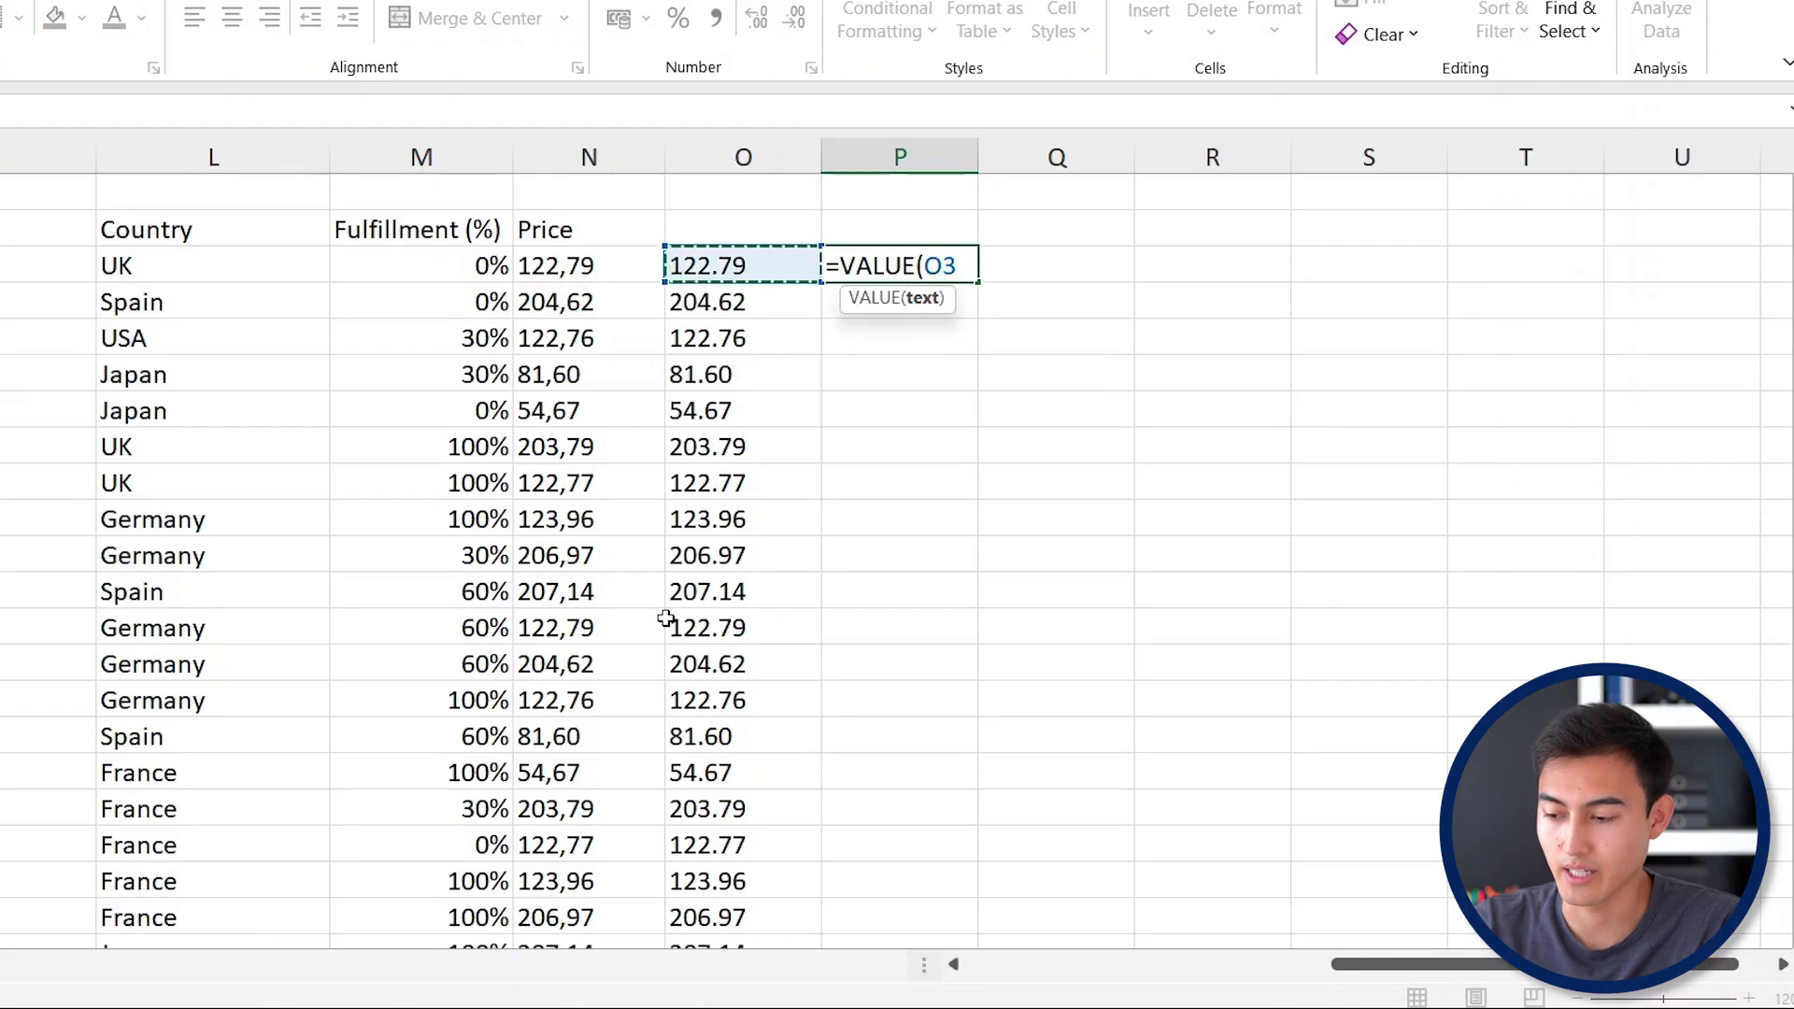
pyautogui.press('Return')
pyautogui.press('Up')
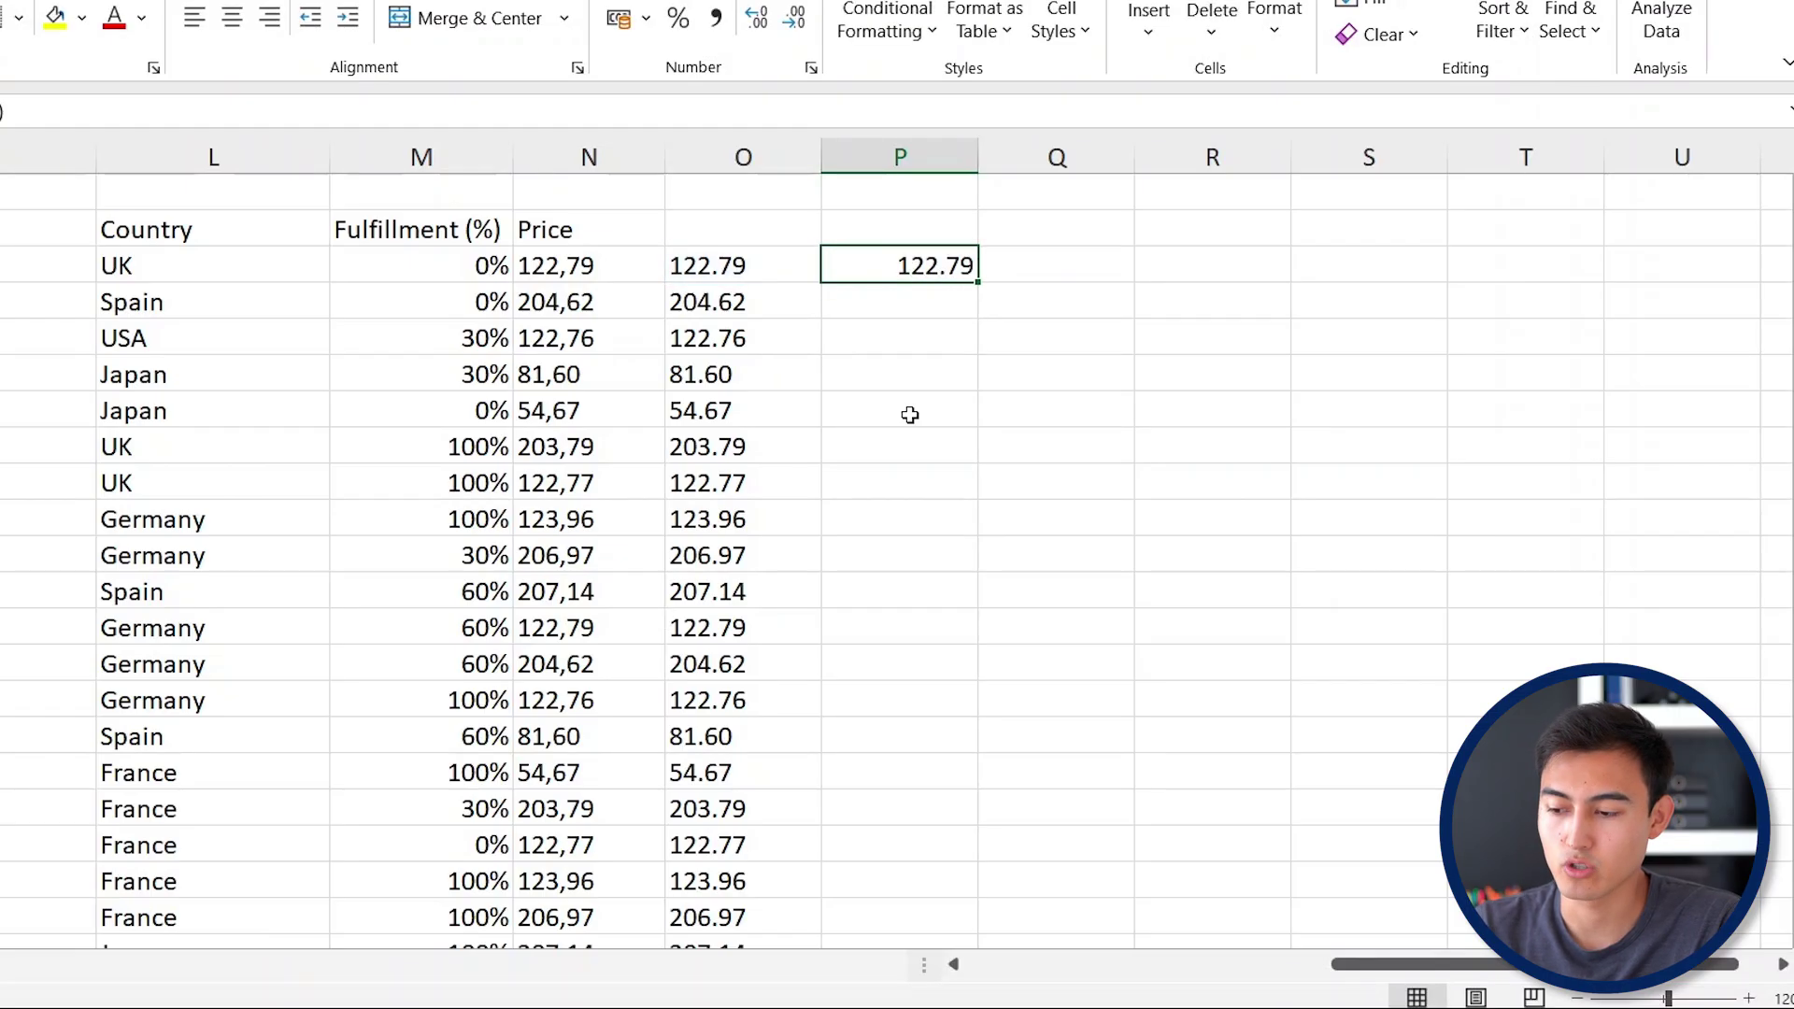
pyautogui.doubleClick(983, 284)
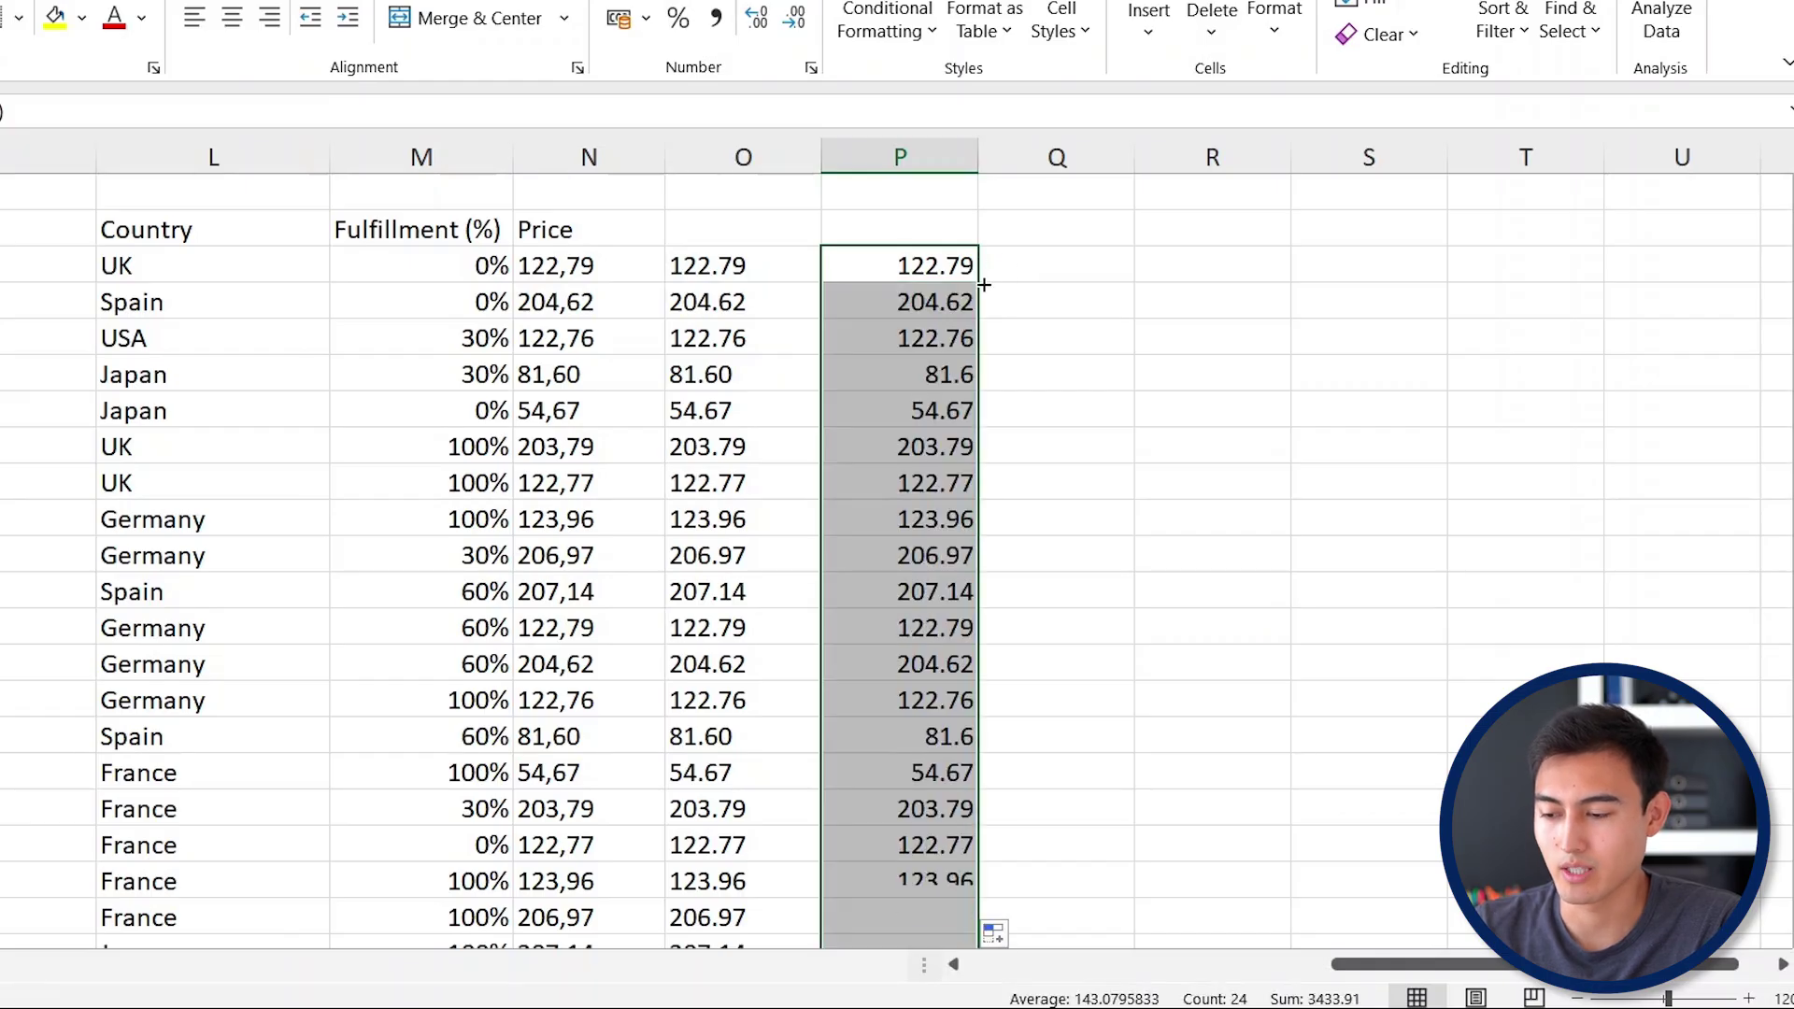
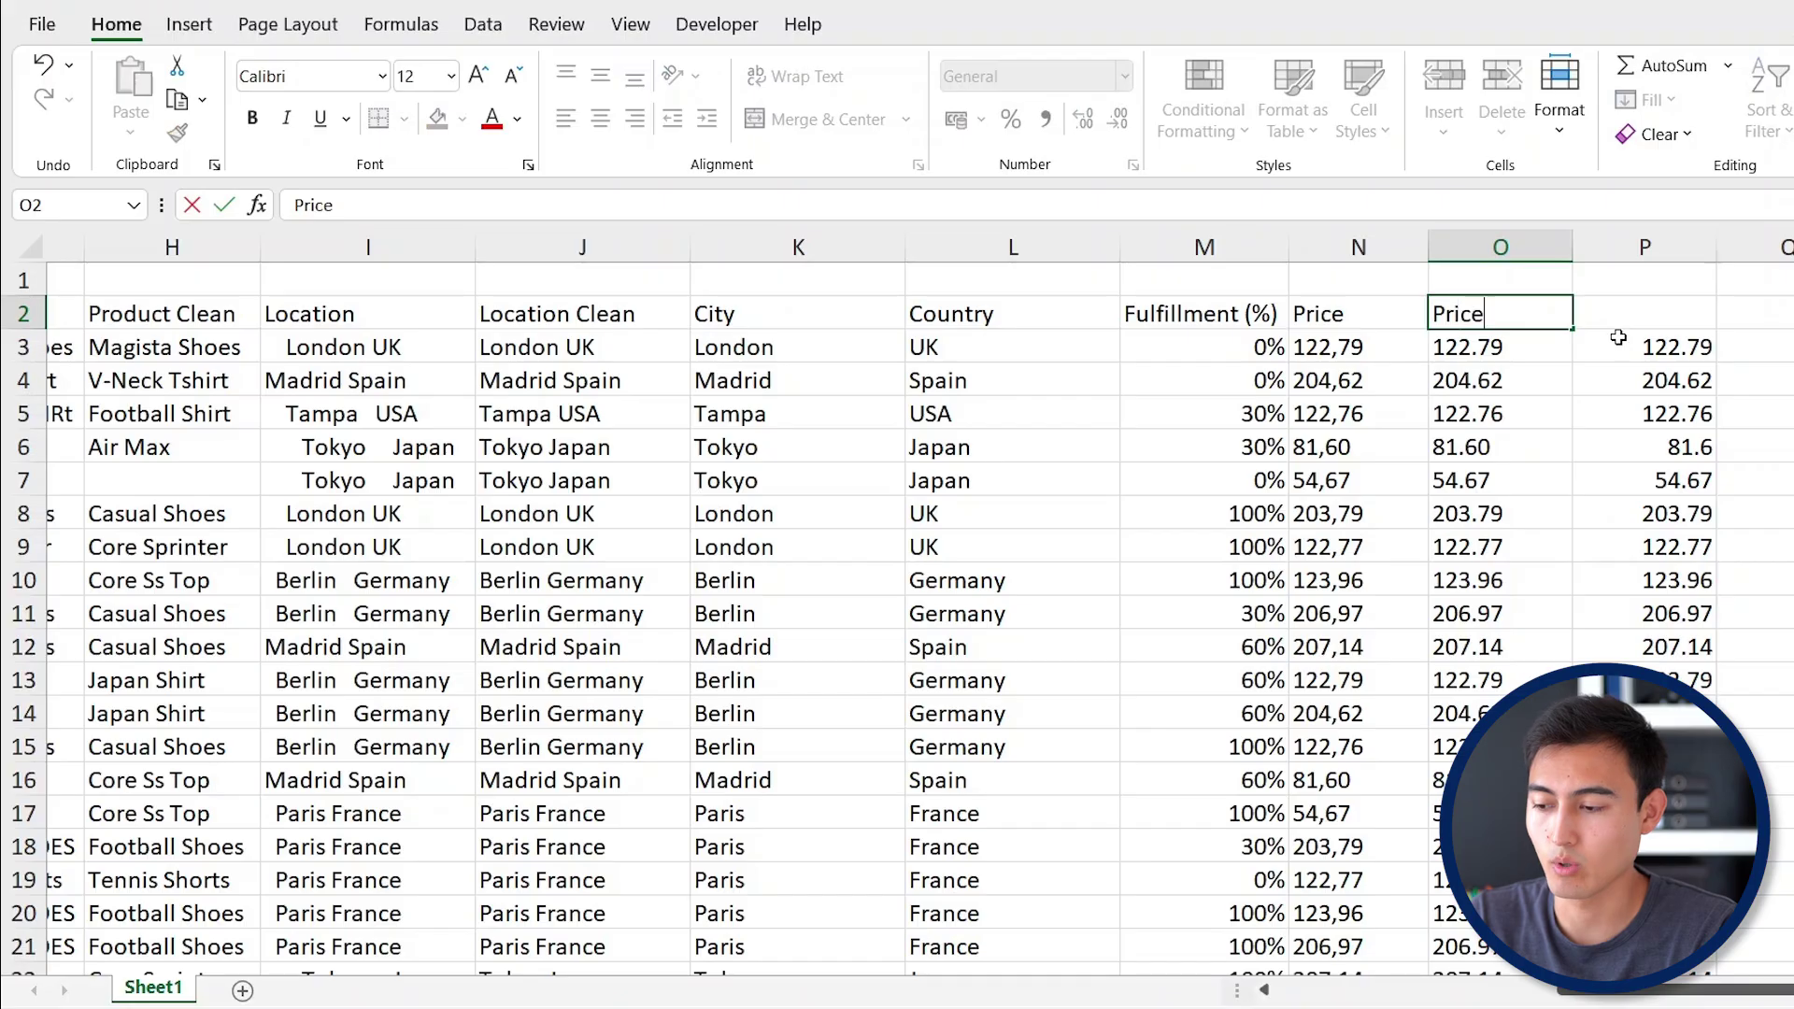
# Label the two helper columns with the header Price 1 in O2 and Price Final in P2.
pyautogui.press('Tab')
pyautogui.write('Price ')
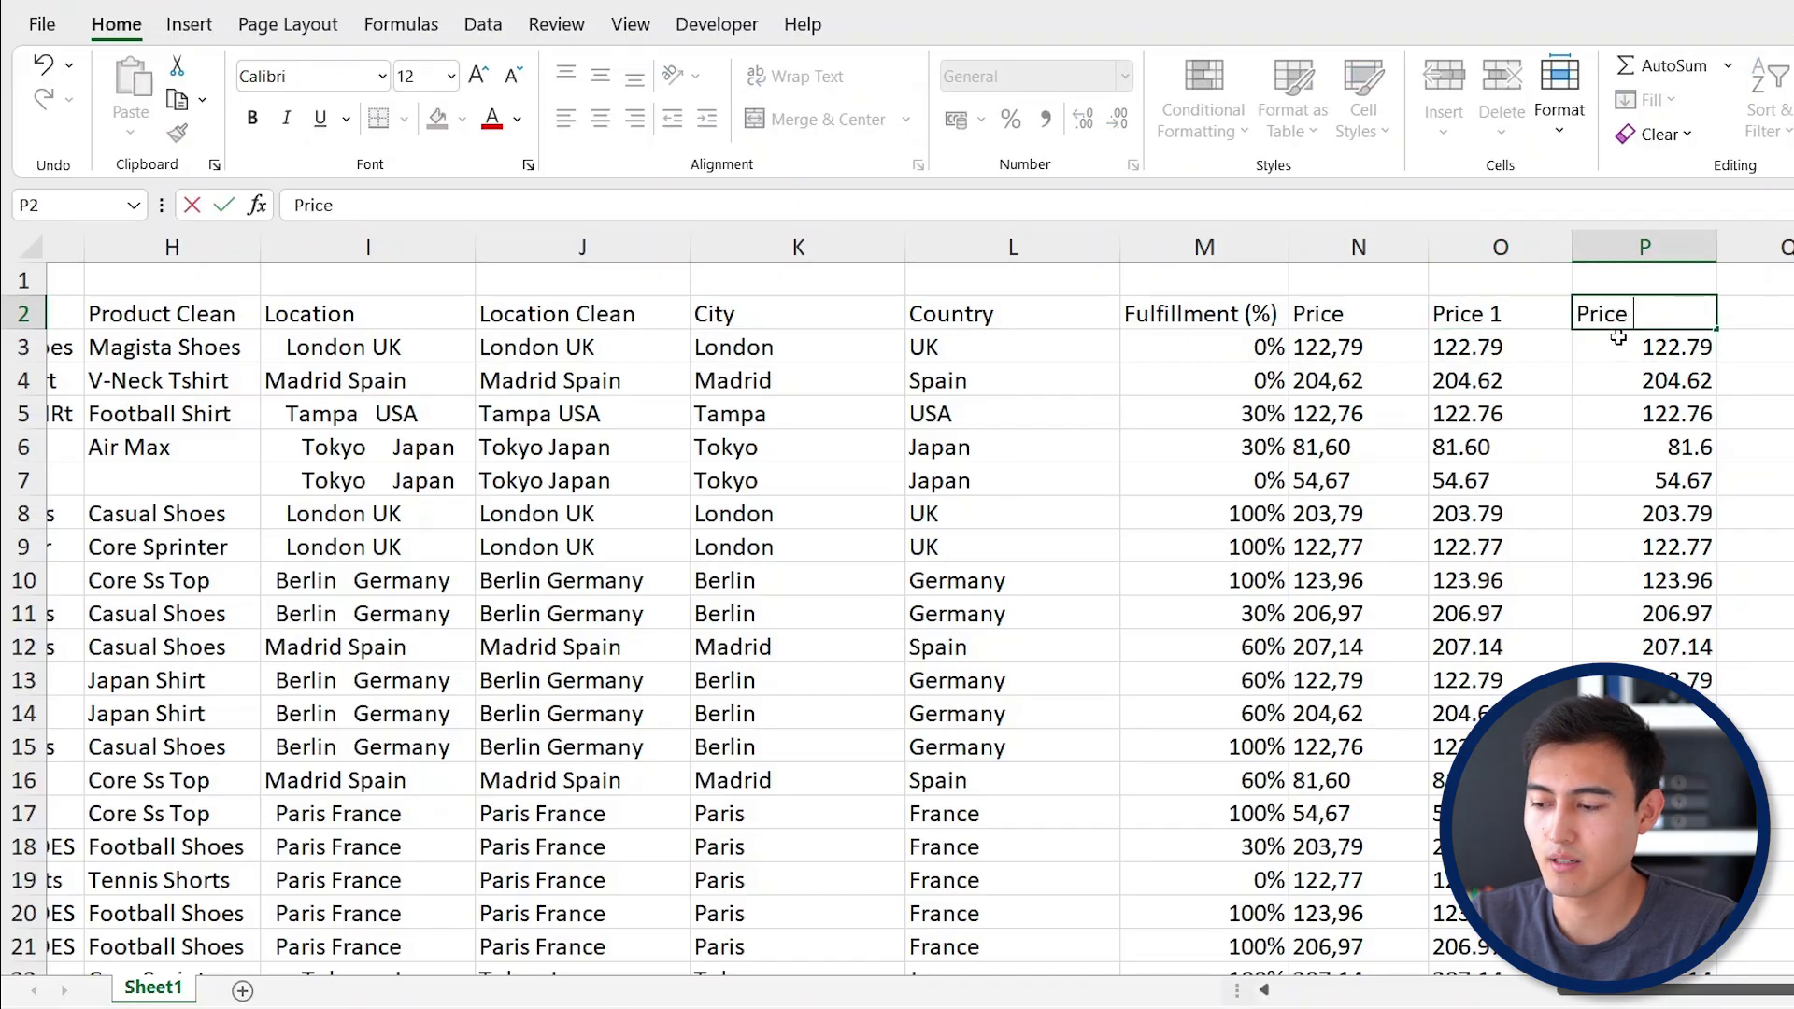
pyautogui.write('final')
pyautogui.press('Return')
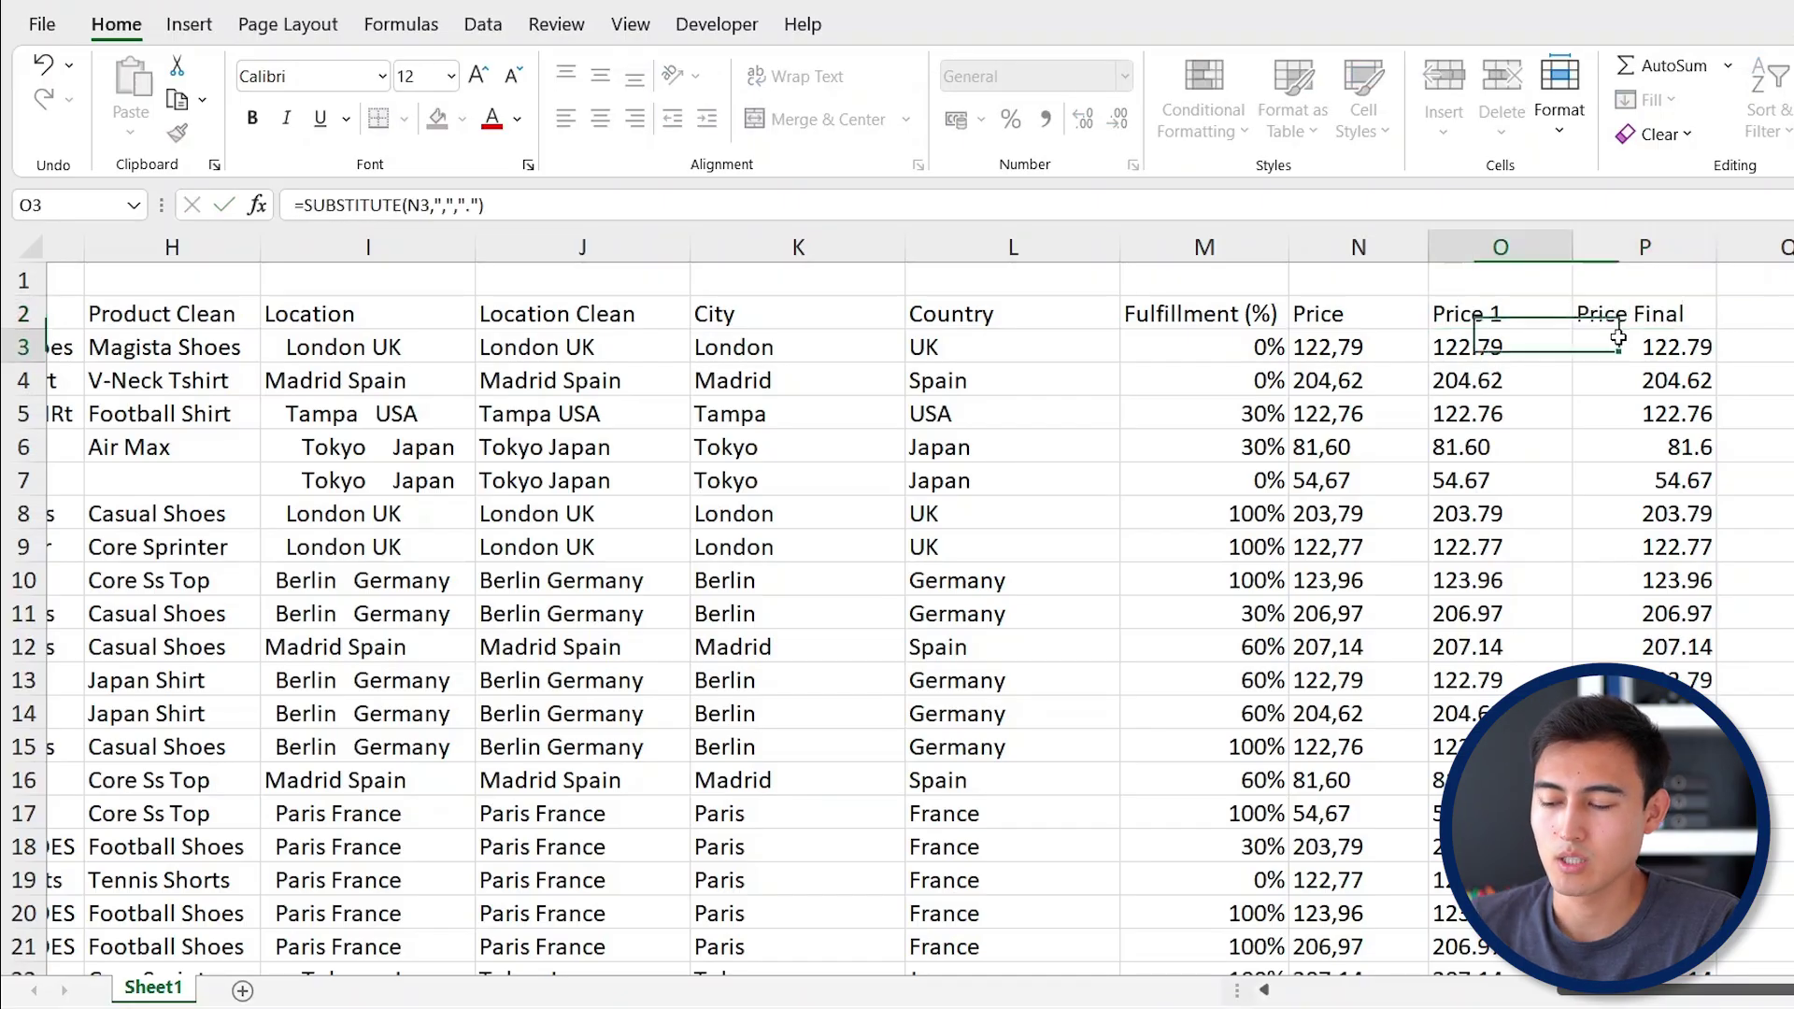
# Go back to the start of the table and examine the empty Contact, First and Last cells in row 14.
pyautogui.press('Left')
pyautogui.press('Left')
pyautogui.press('Left')
pyautogui.press('Left')
pyautogui.press('Left')
pyautogui.press('Left')
pyautogui.press('Left')
pyautogui.press('Left')
pyautogui.press('Left')
pyautogui.press('Left')
pyautogui.press('Left')
pyautogui.press('Left')
pyautogui.press('Left')
pyautogui.press('Left')
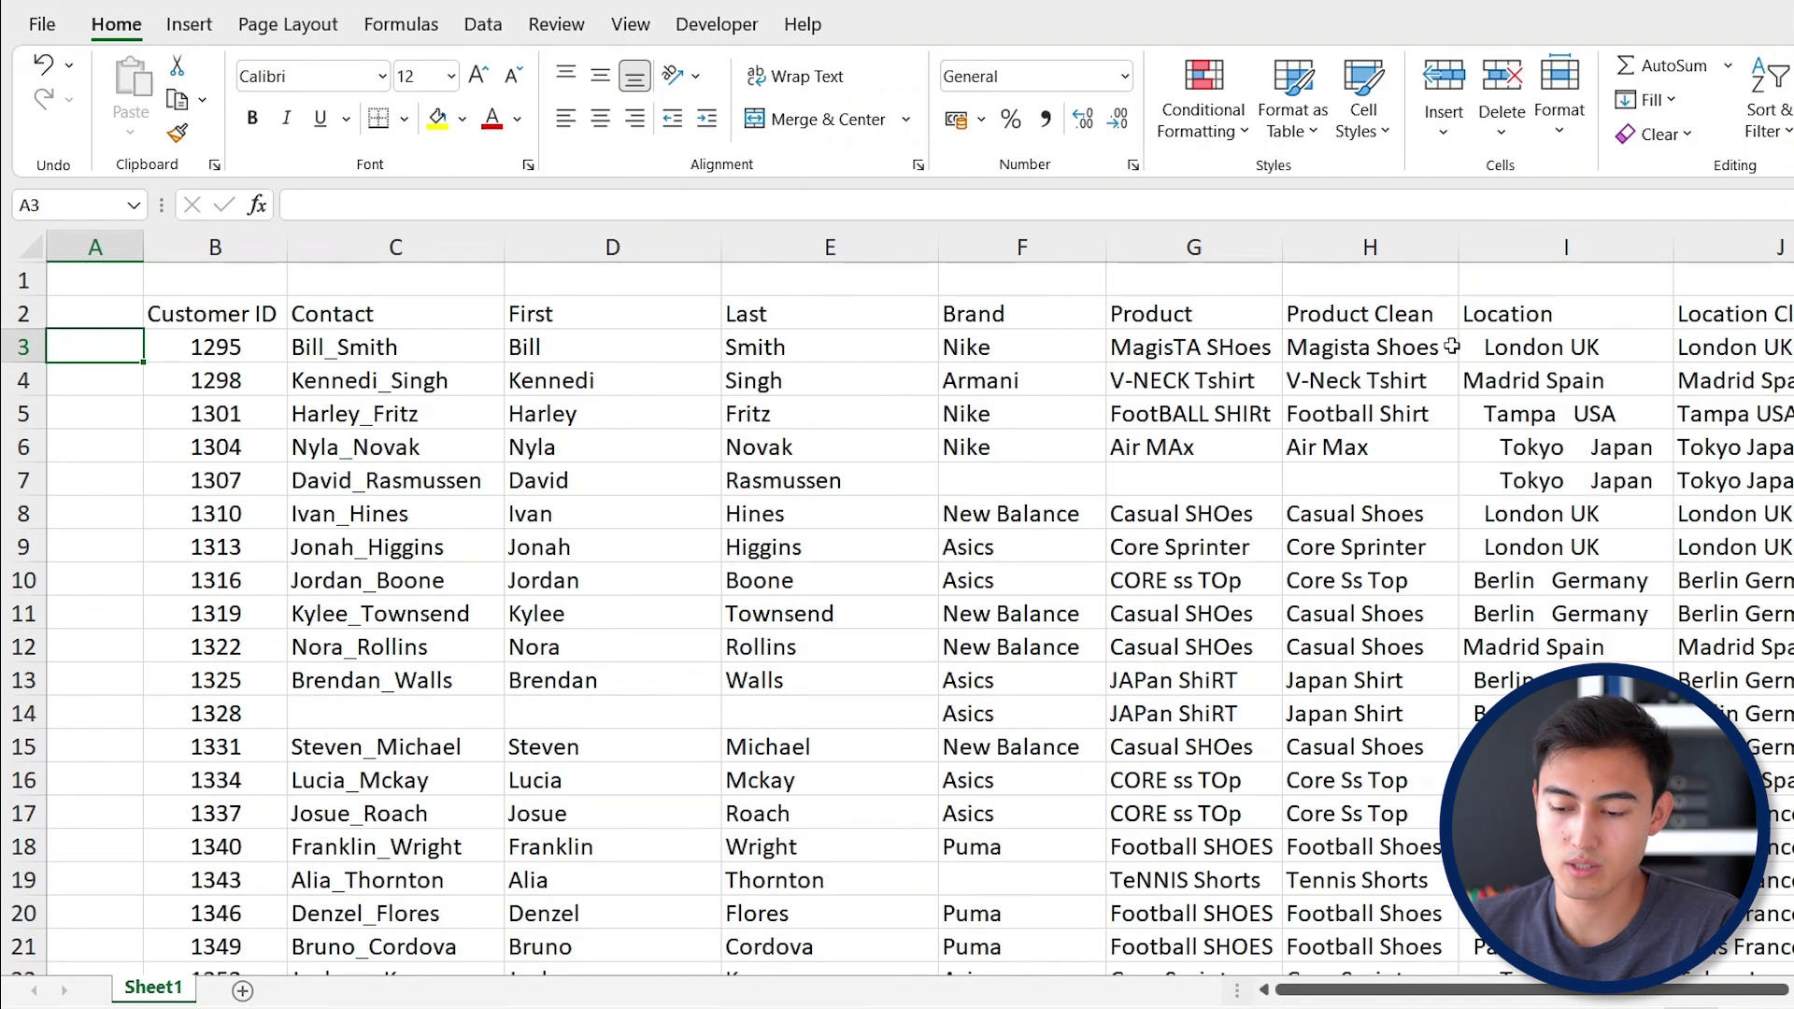
pyautogui.click(431, 713)
pyautogui.hotkey('shift', 'Right')
pyautogui.hotkey('shift', 'Right')
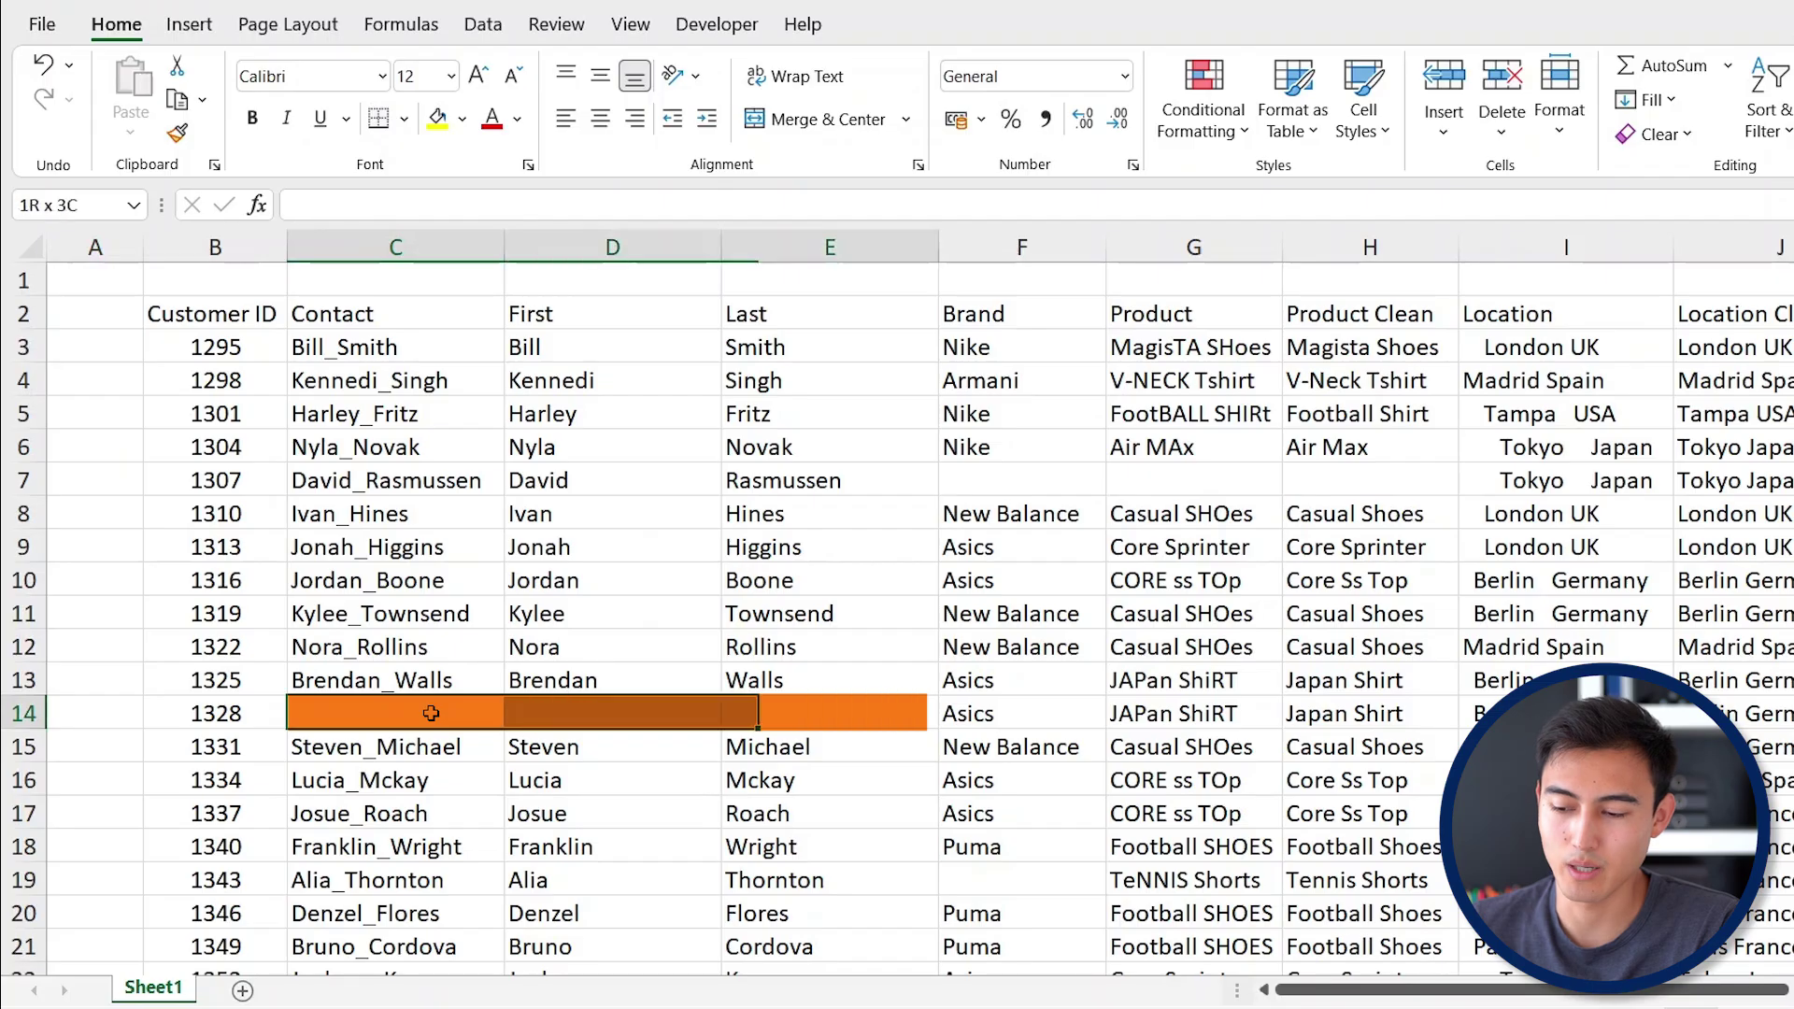
# Examine the empty Brand and Product cells in row 7 and check the remaining rows for missing values.
pyautogui.click(1010, 494)
pyautogui.press('Right')
pyautogui.press('Right')
pyautogui.press('Left')
pyautogui.press('Left')
pyautogui.write('\\')
pyautogui.press('Escape')
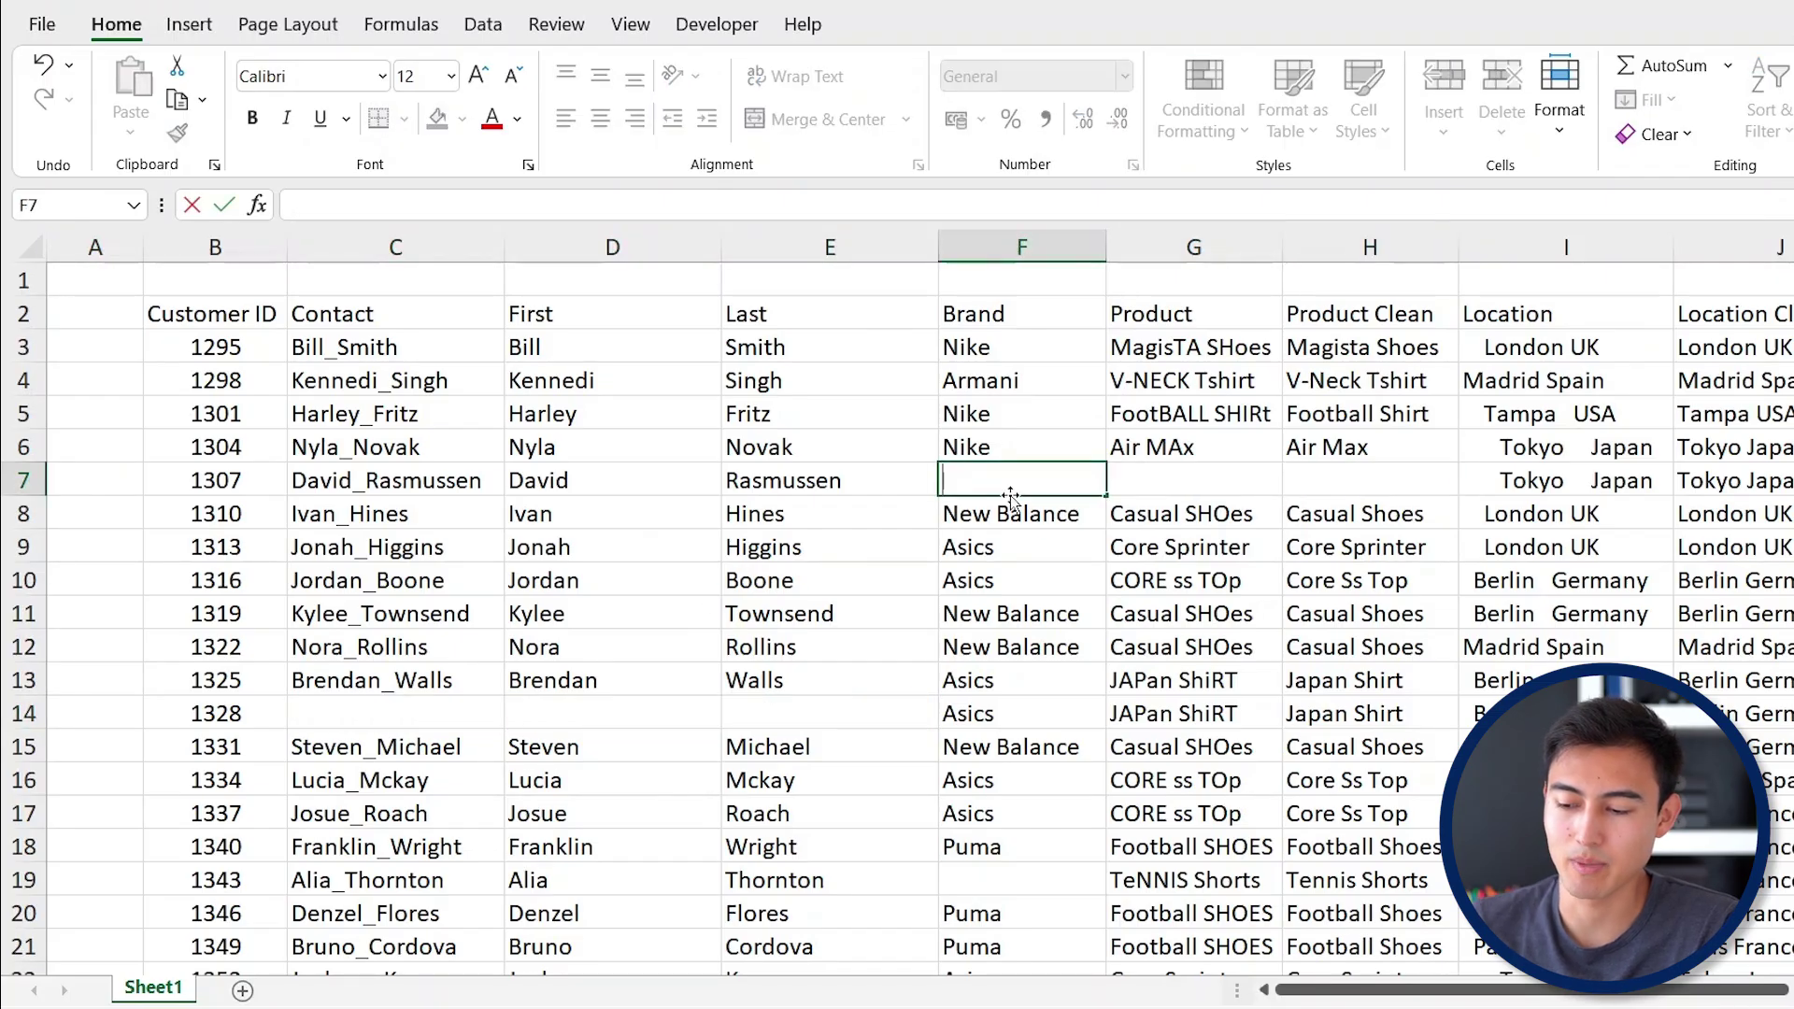
pyautogui.press('Right')
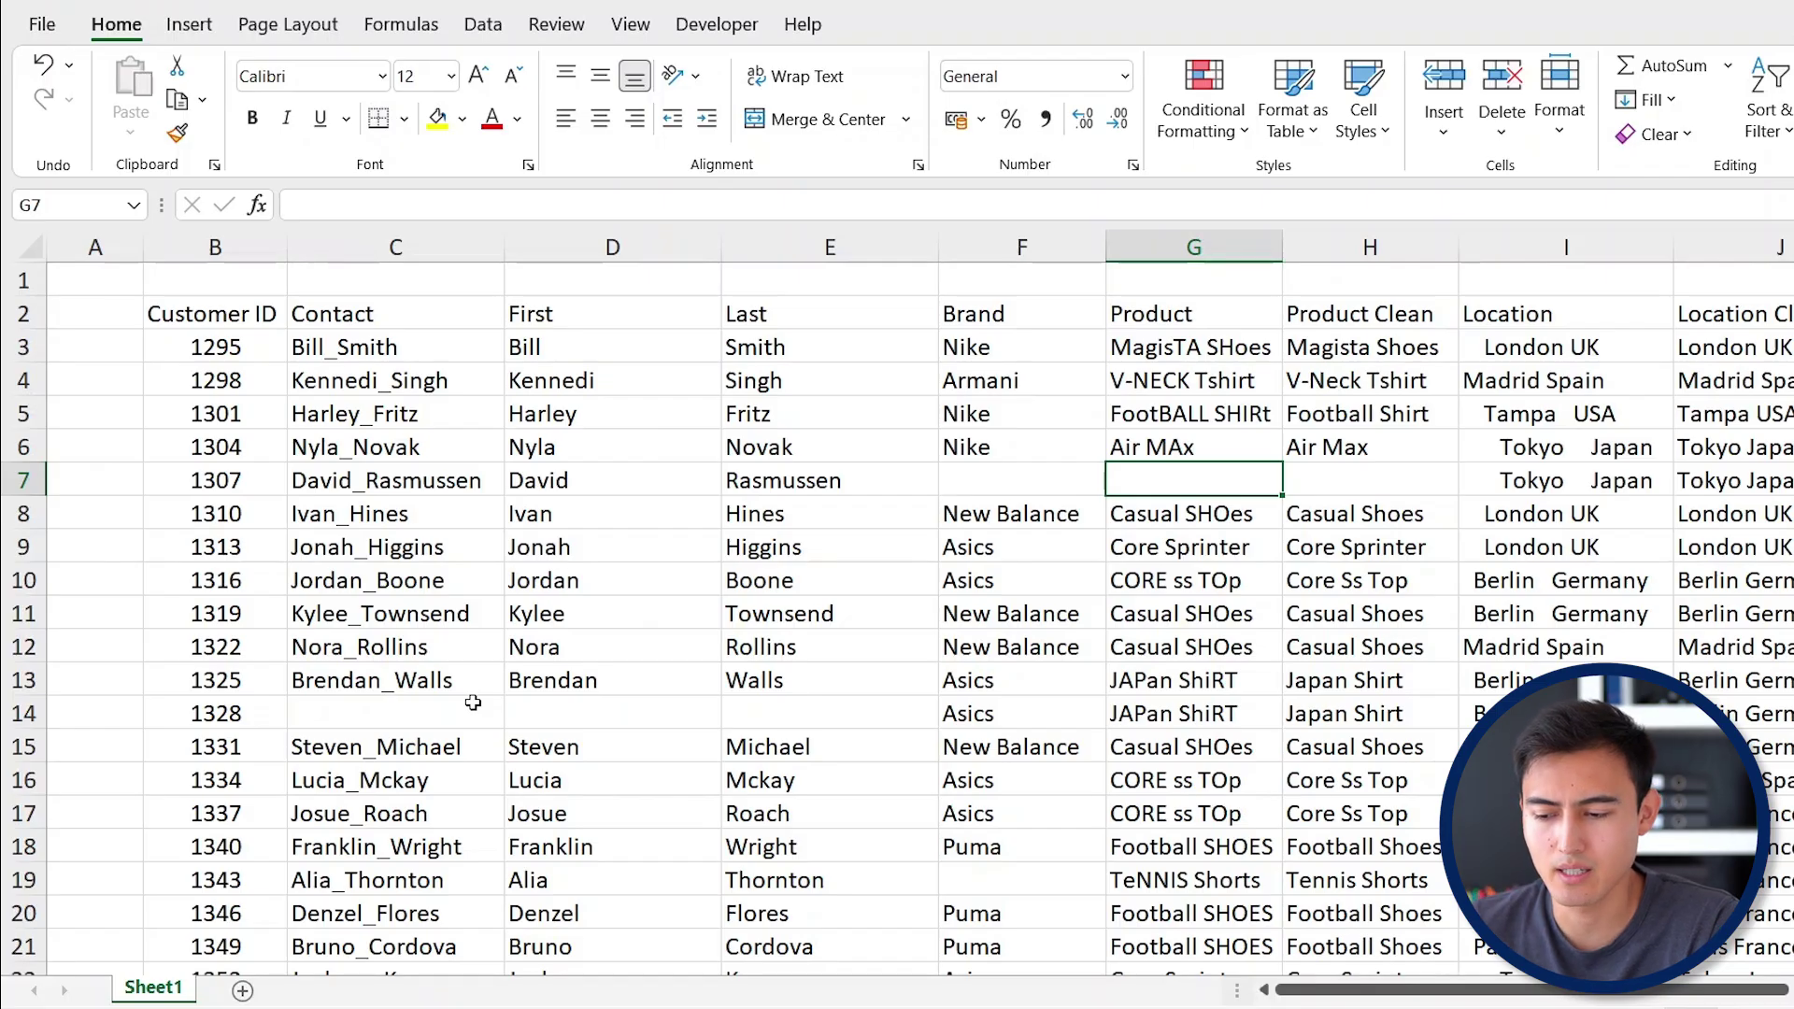
pyautogui.scroll(-1, 528, 593)
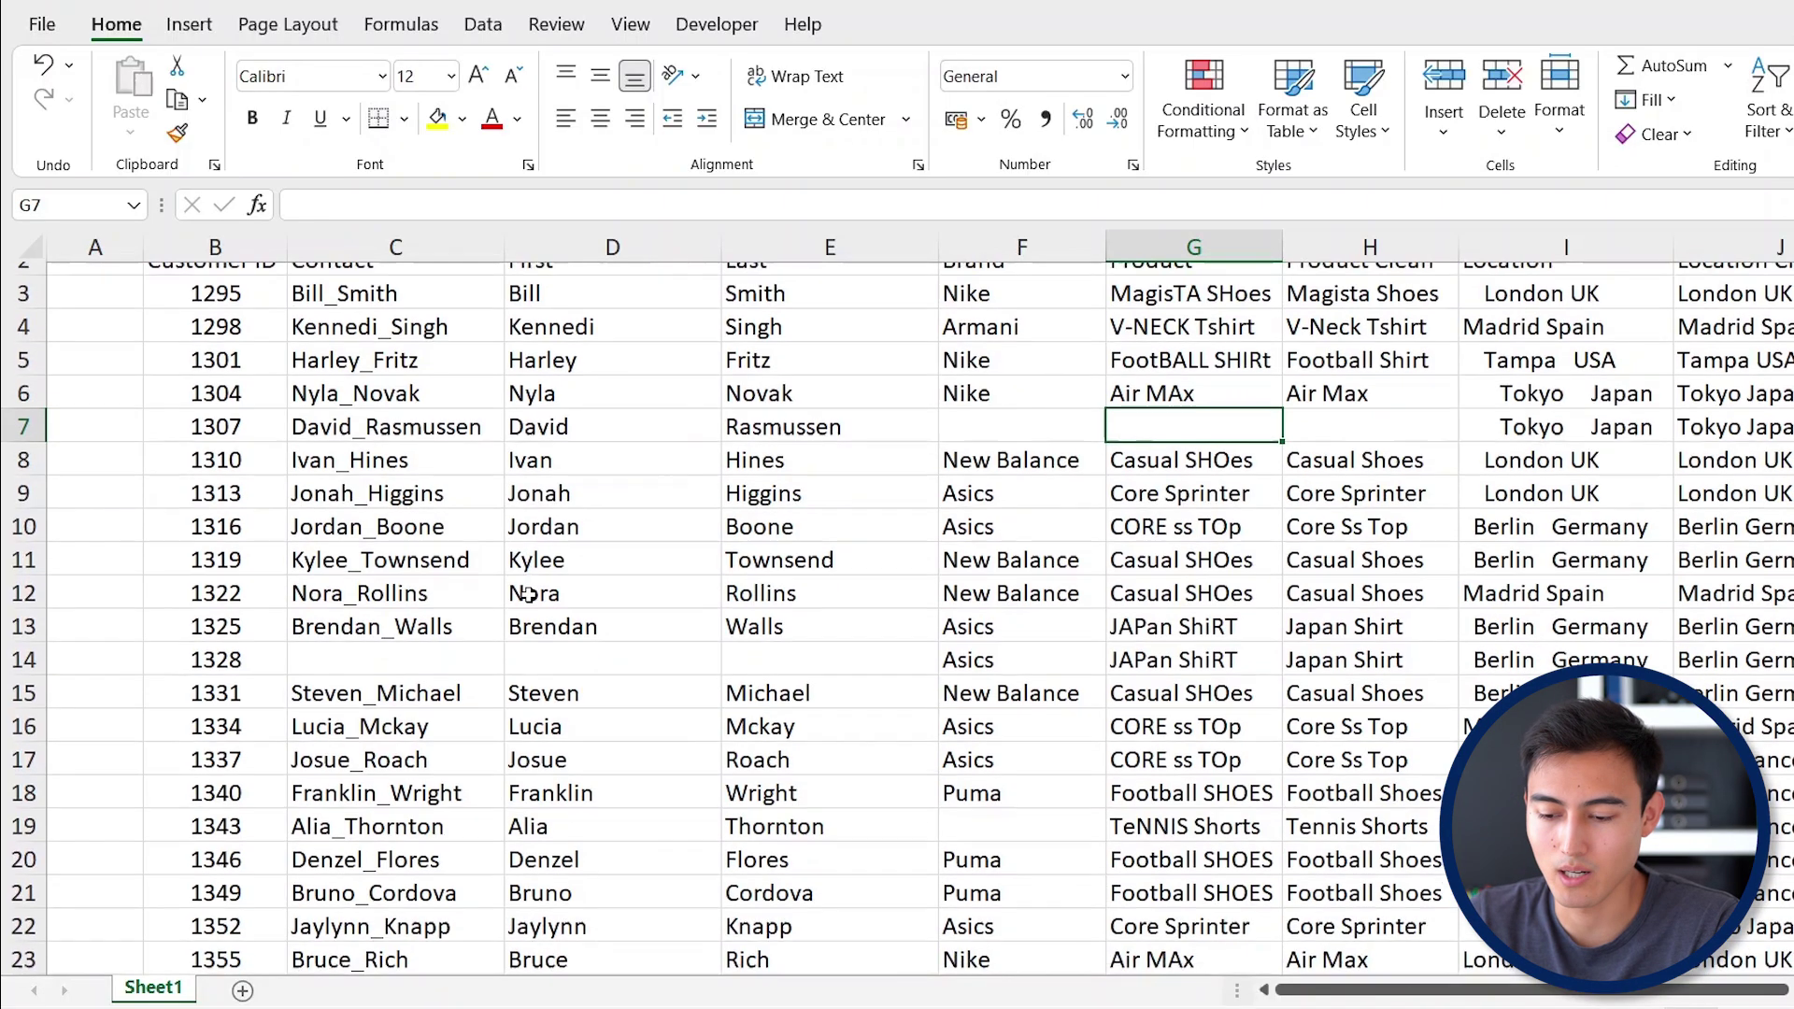
pyautogui.scroll(1, 528, 593)
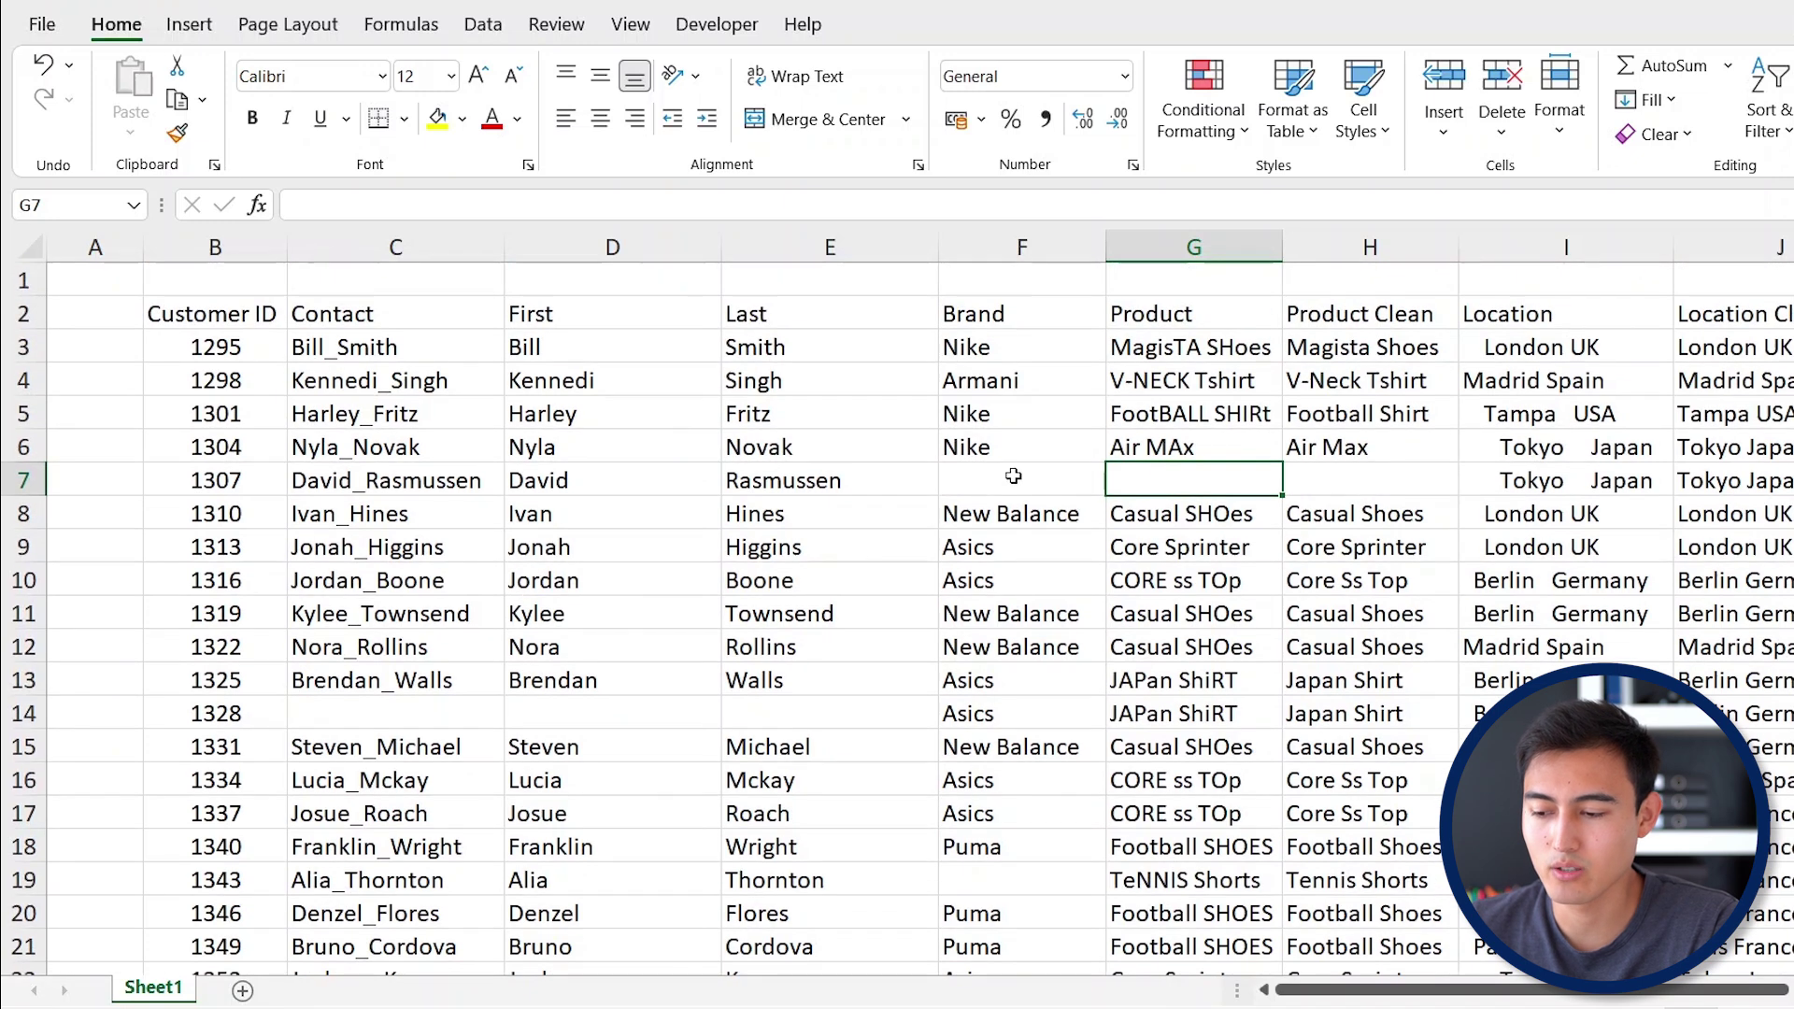
pyautogui.hotkey('shift', 'space')
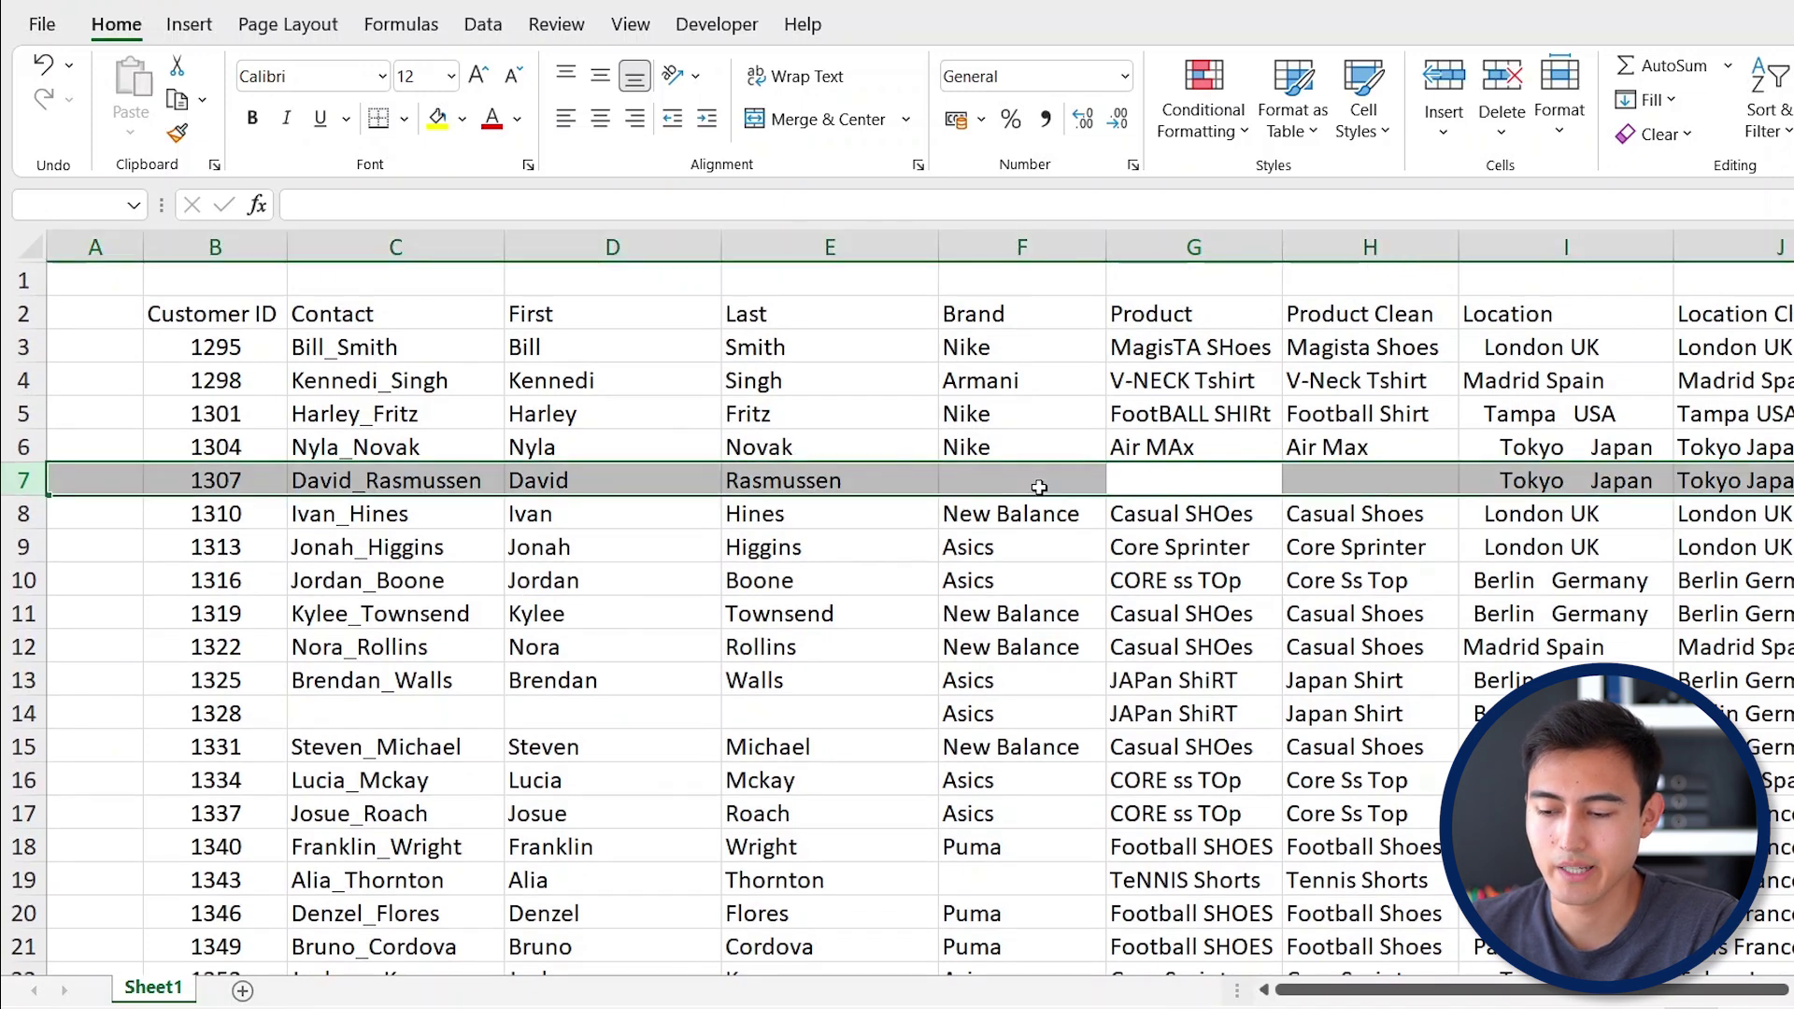
pyautogui.scroll(-3, 847, 608)
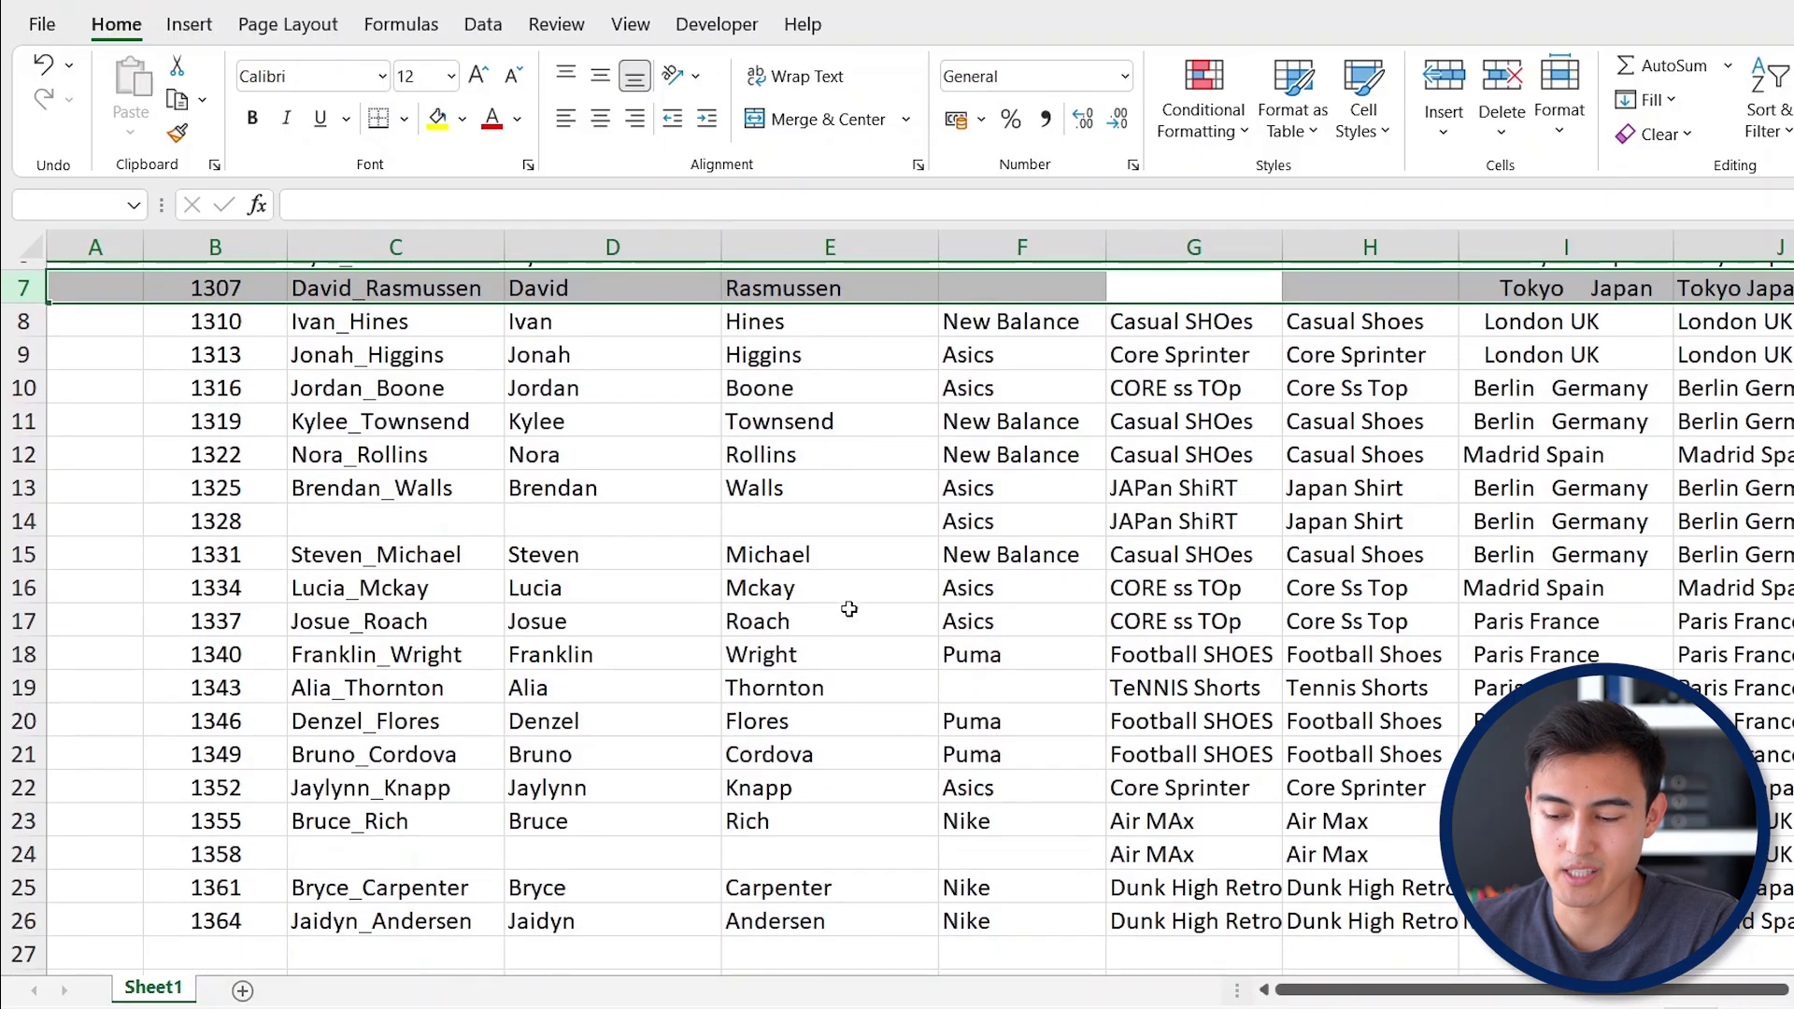
pyautogui.press('Up')
pyautogui.press('Up')
pyautogui.press('Up')
pyautogui.press('Up')
pyautogui.press('Up')
pyautogui.press('Up')
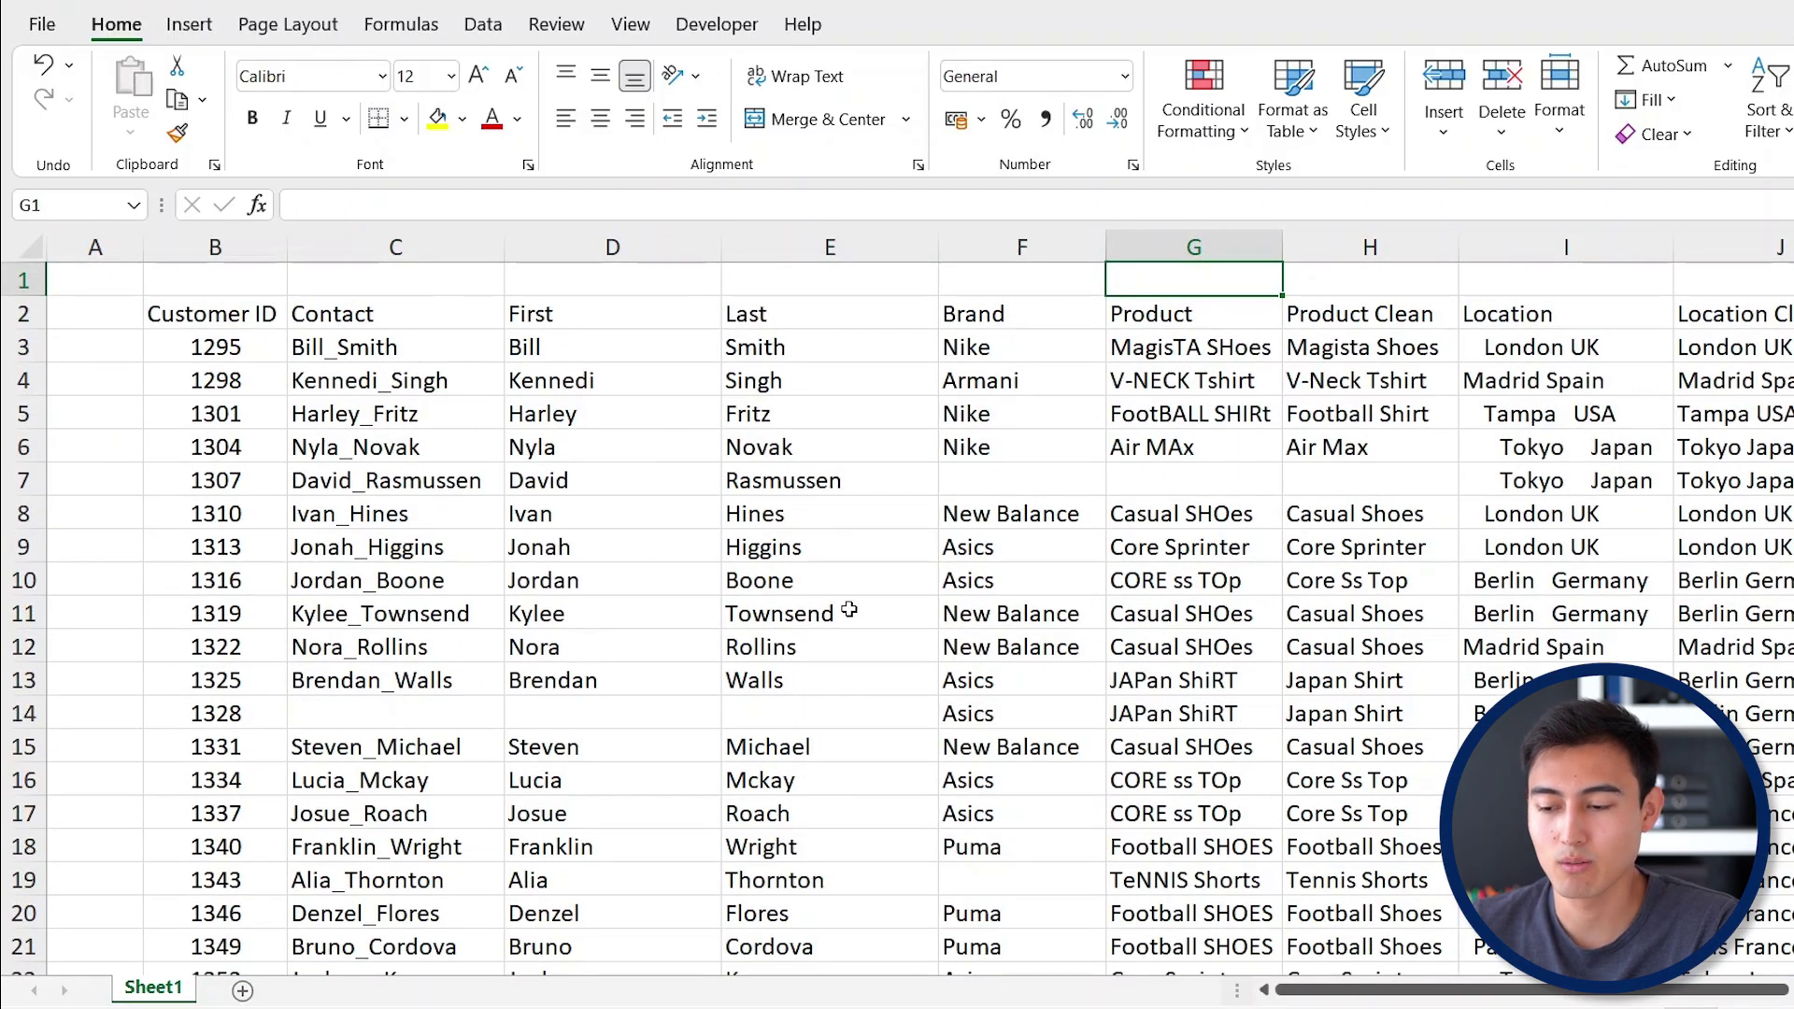
# Select the whole table and use Go To Special to select only its Blanks.
pyautogui.click(371, 447)
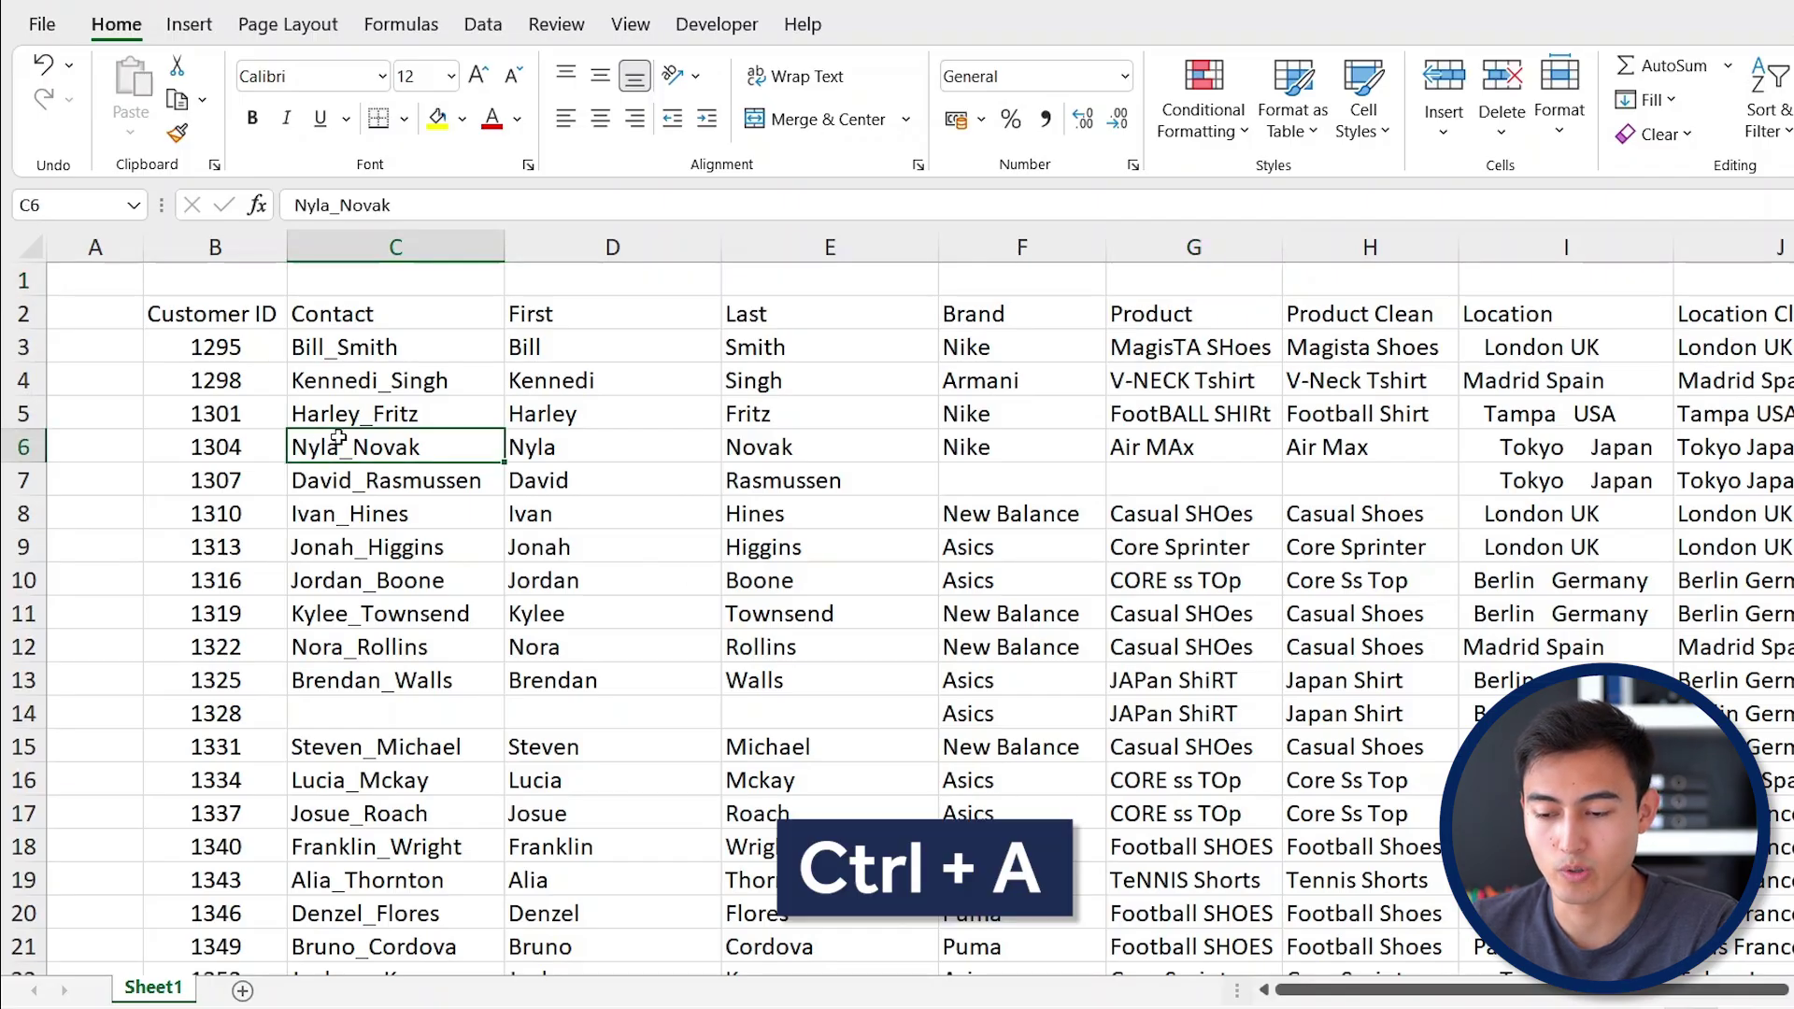
pyautogui.hotkey('ctrl', 'a')
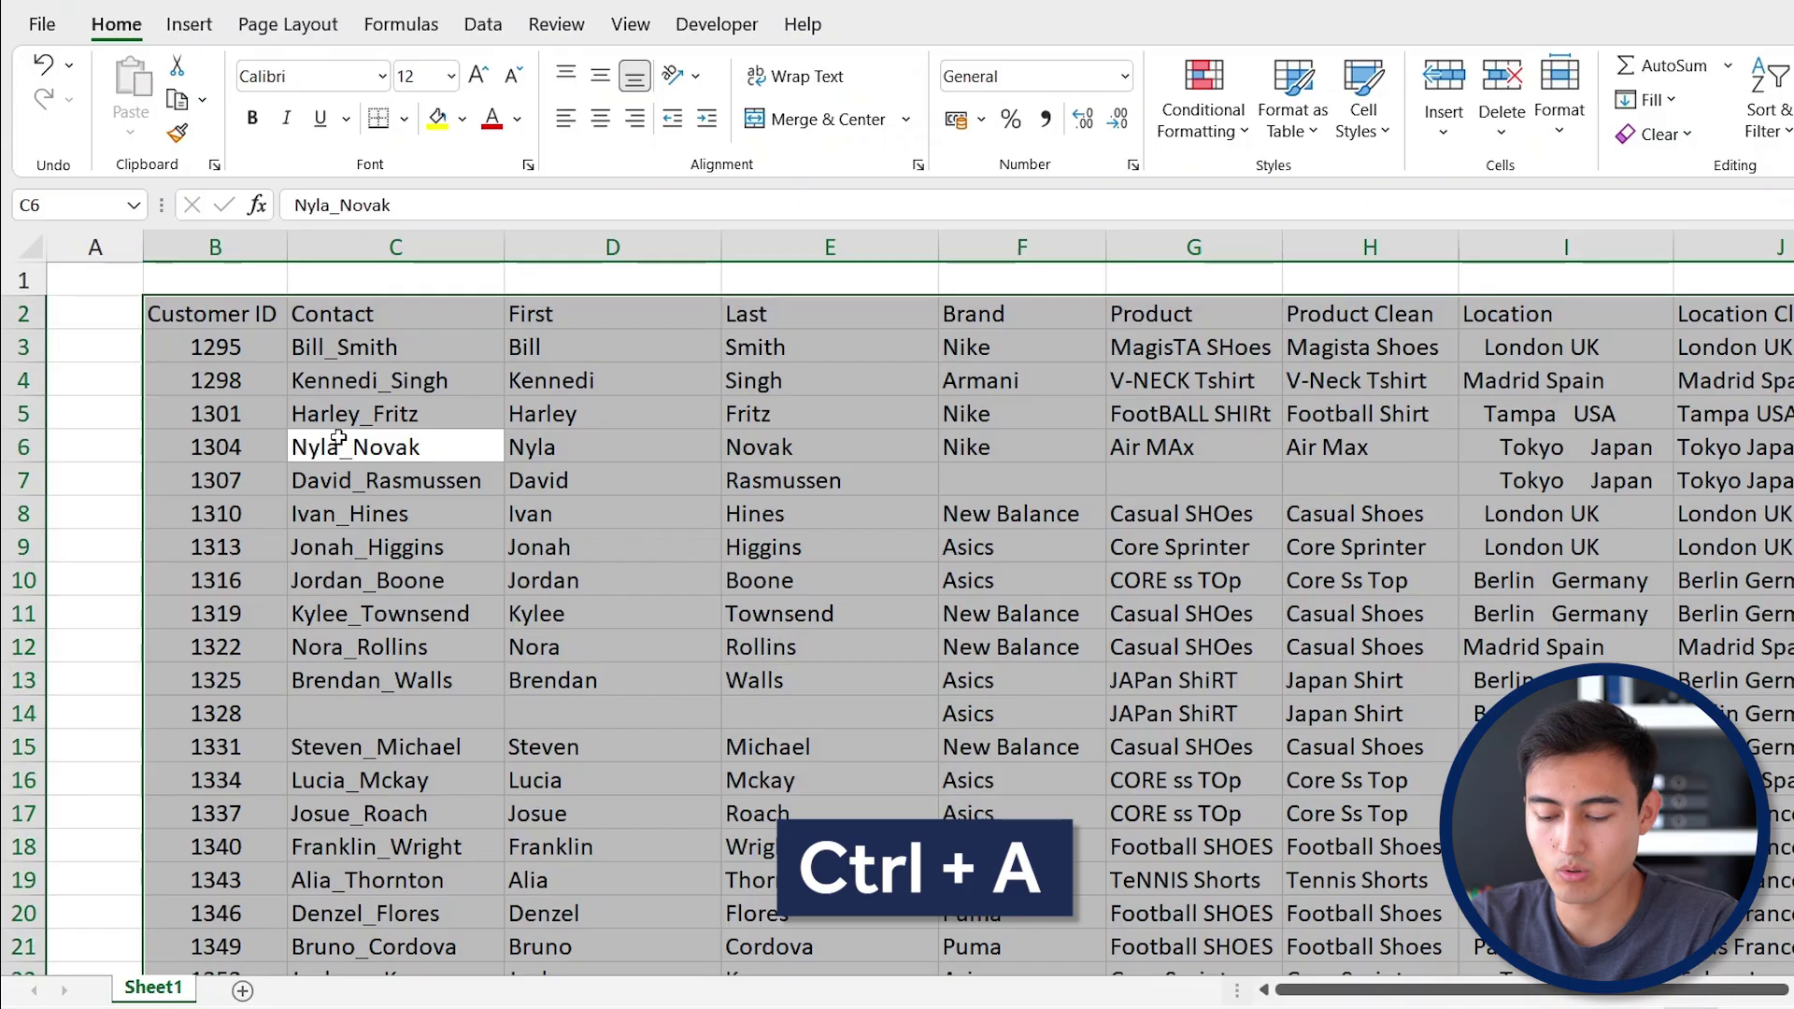
pyautogui.hotkey('ctrl', 'g')
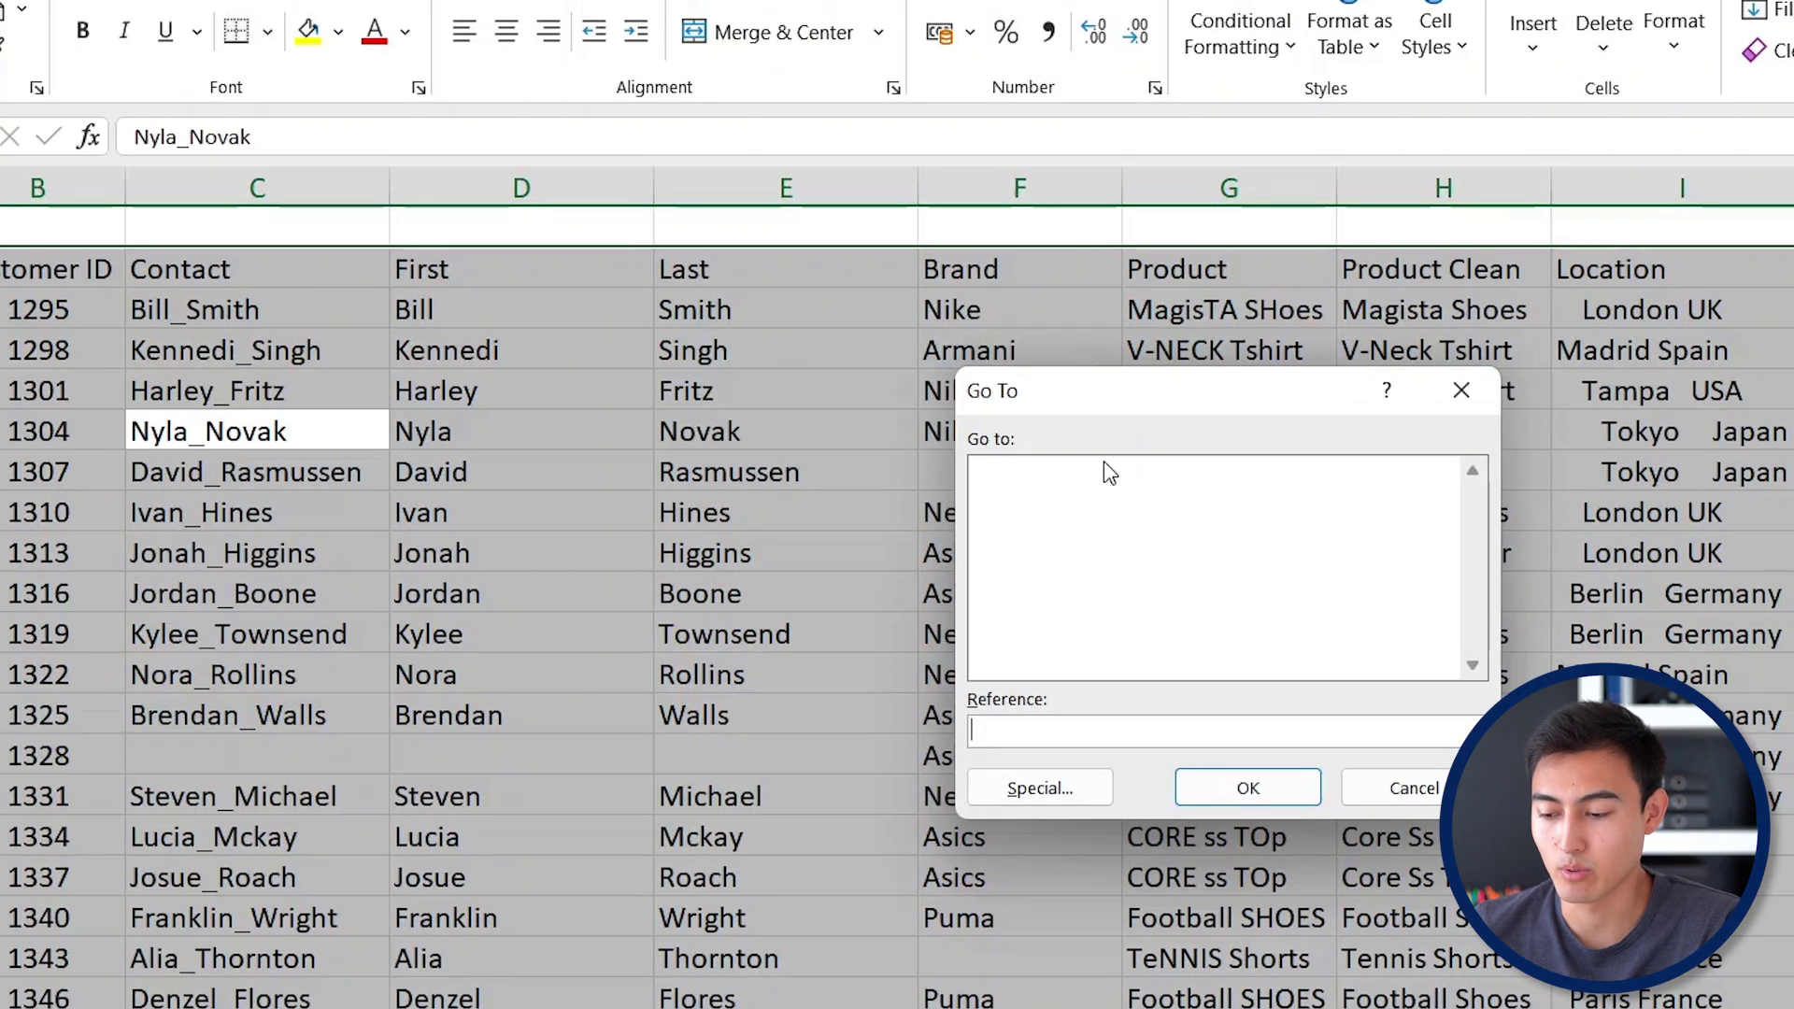
pyautogui.click(1039, 791)
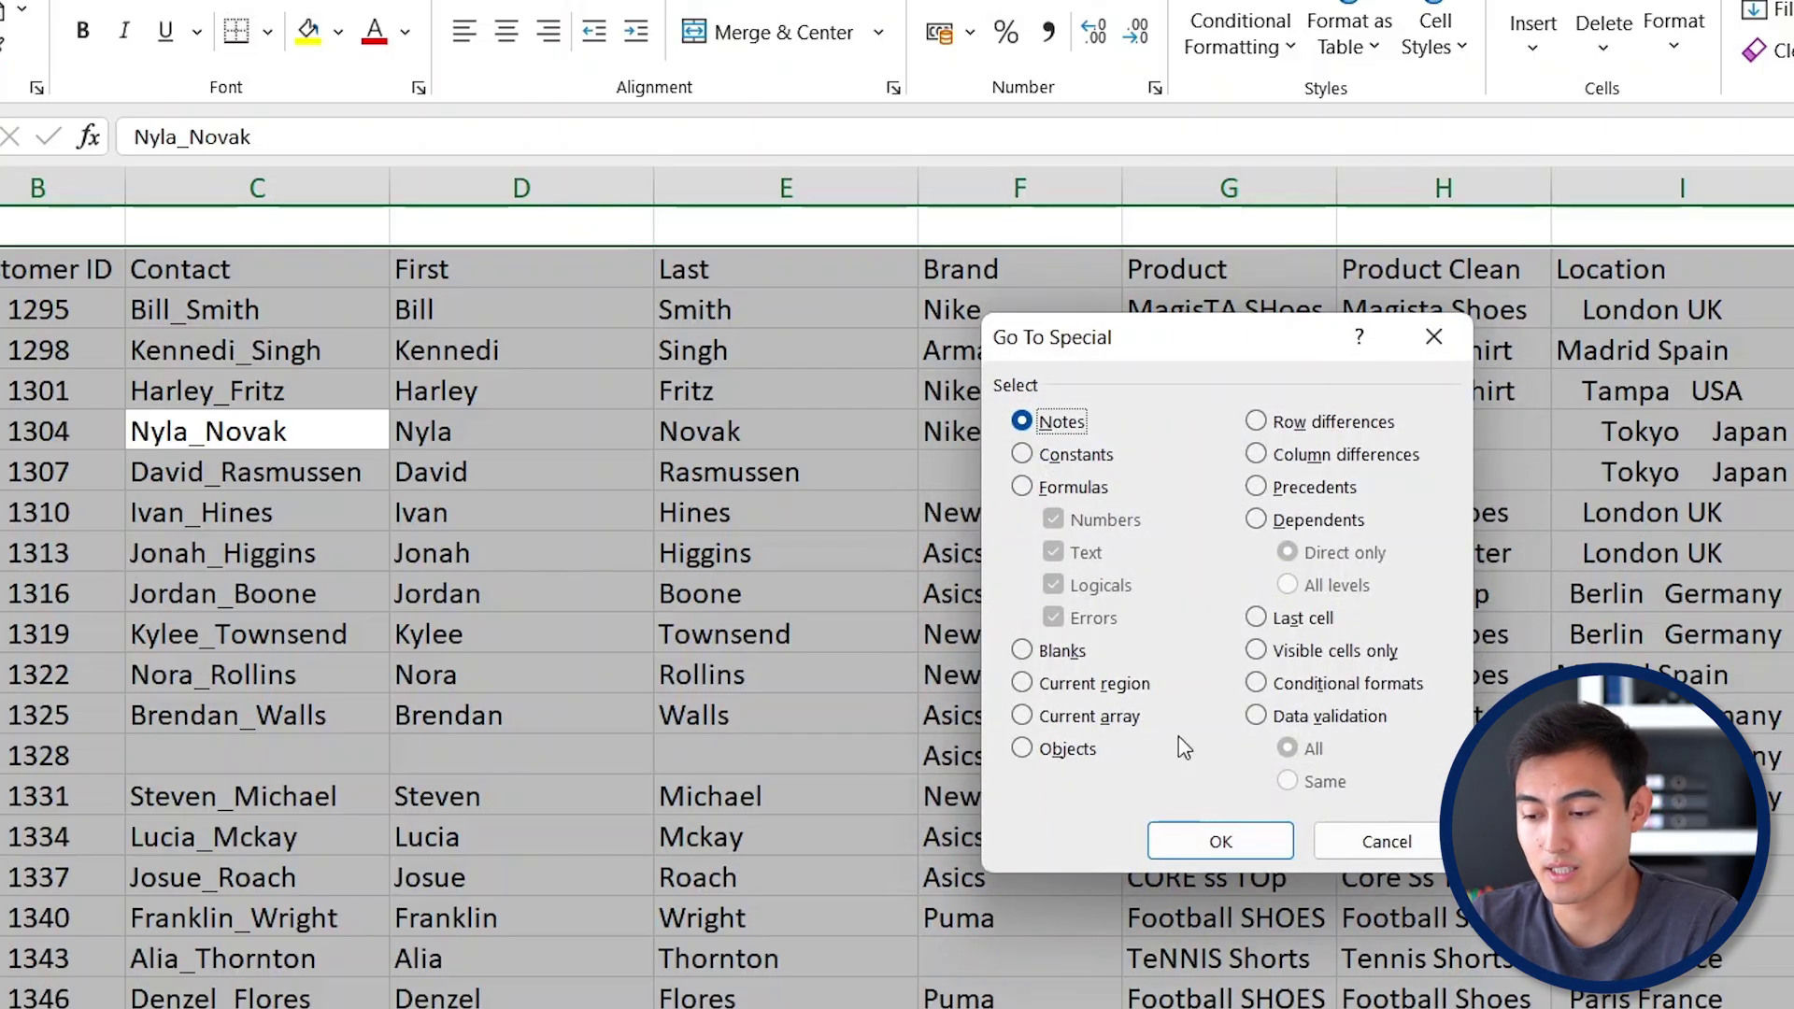
pyautogui.click(1072, 654)
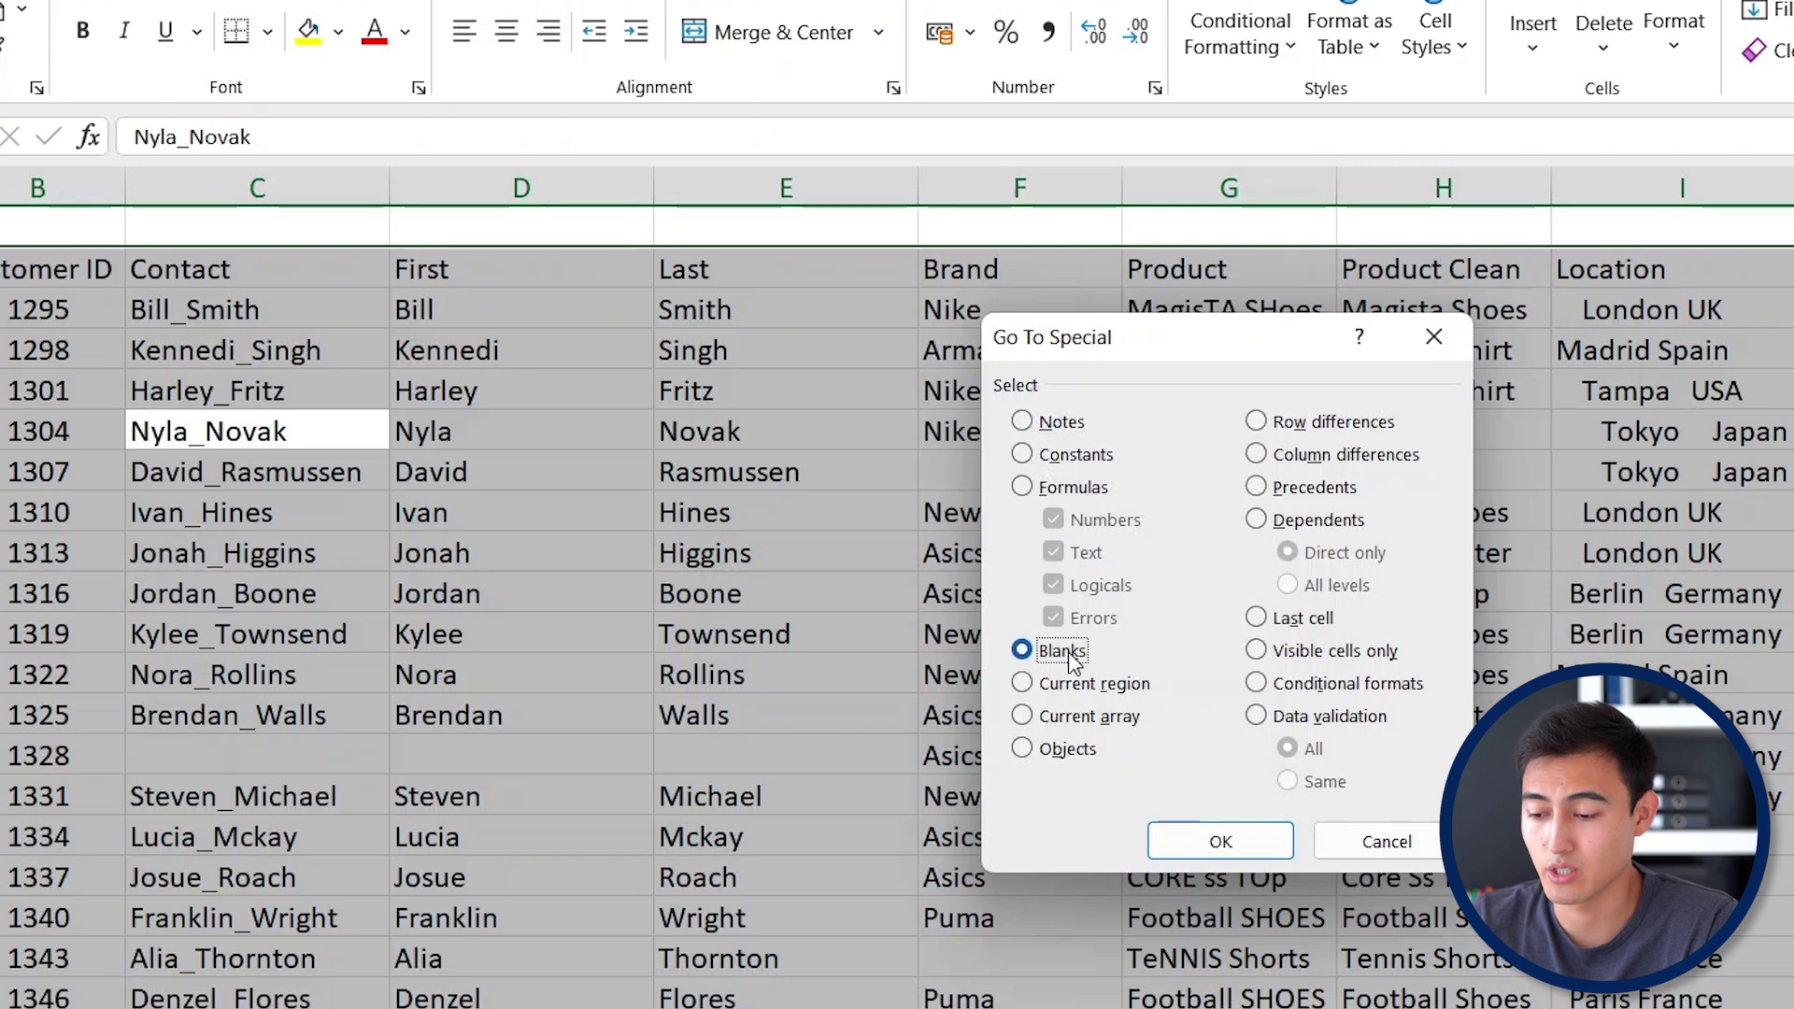
pyautogui.click(1268, 843)
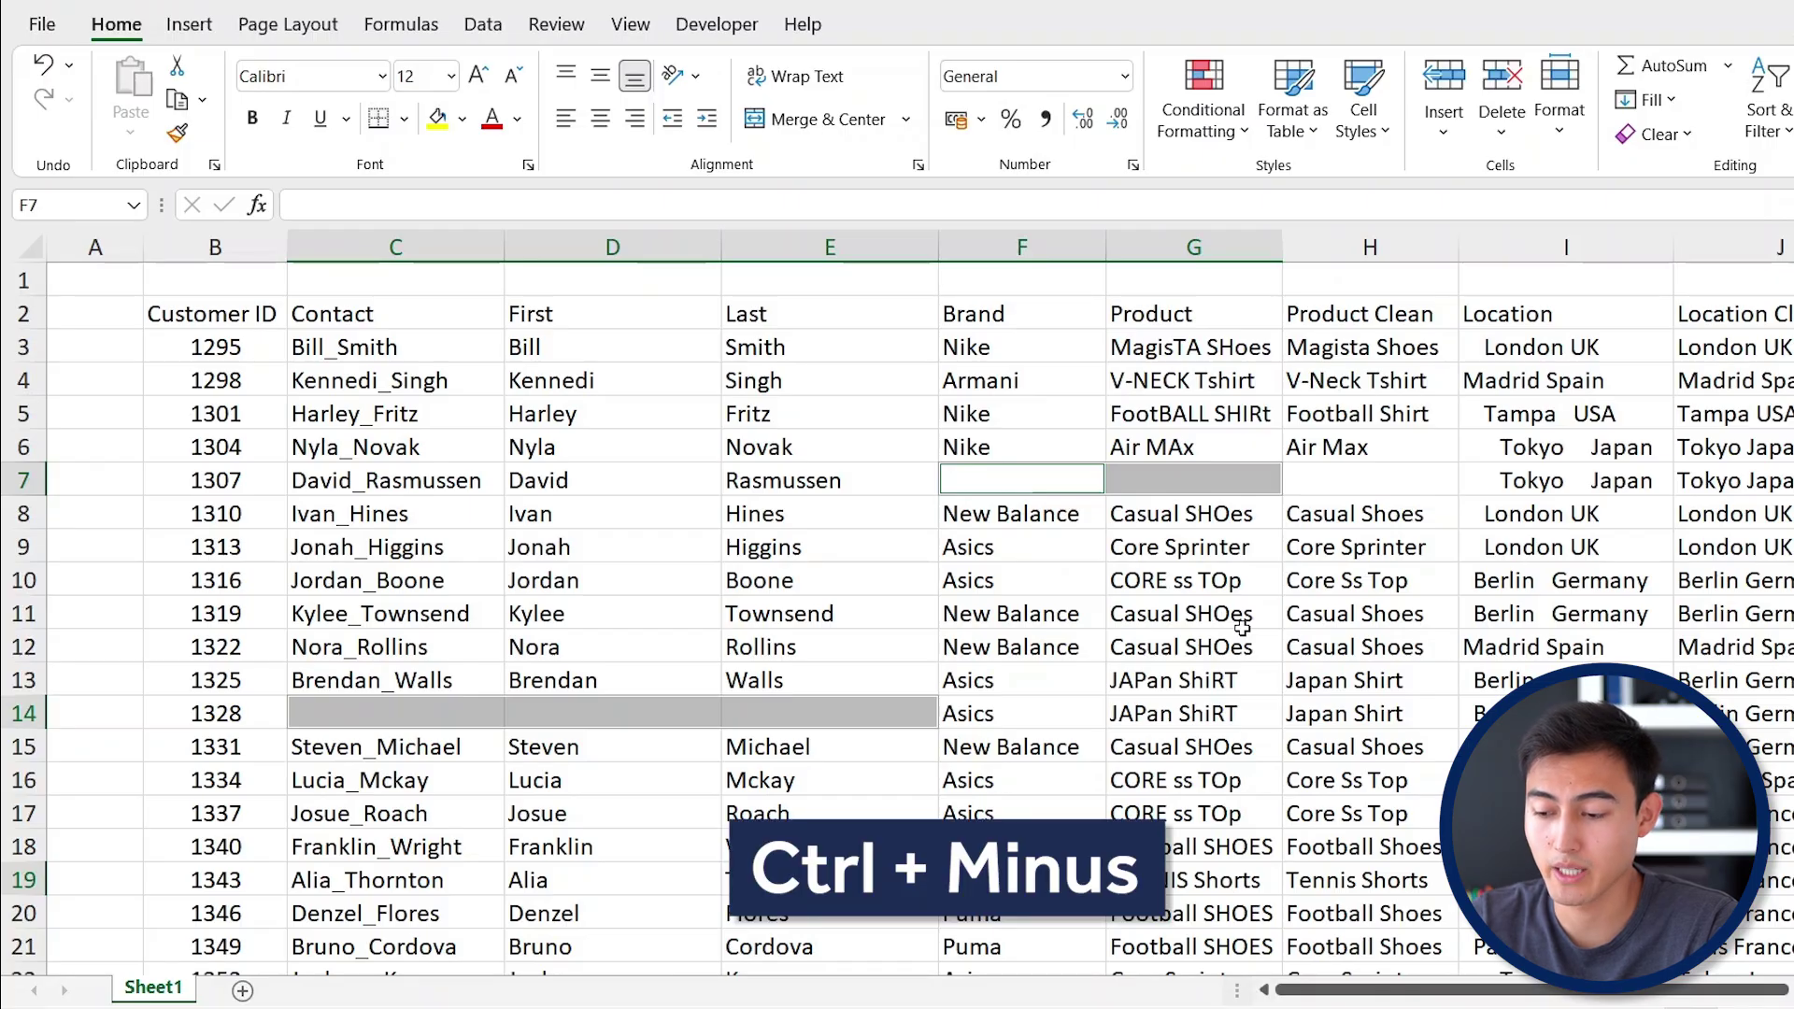
# Delete the entire row of every selected blank cell, and look over the Brand column.
pyautogui.hotkey('ctrl', '-')
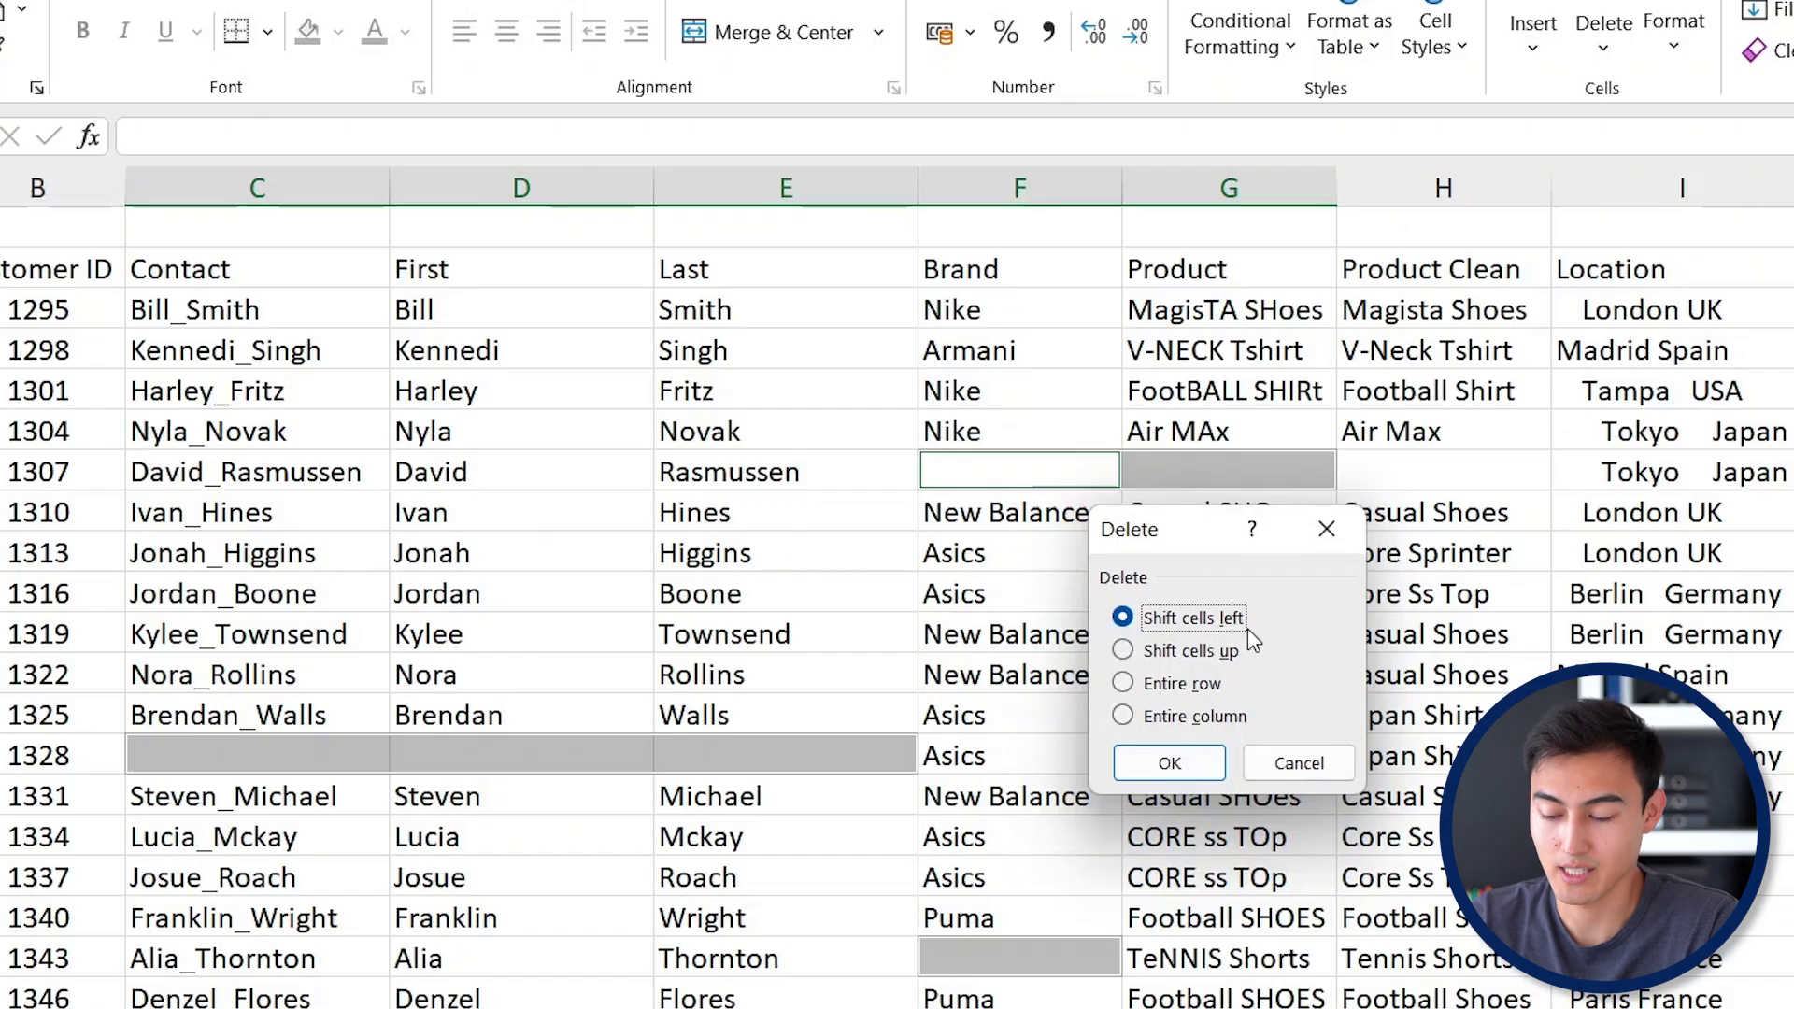
pyautogui.click(1182, 695)
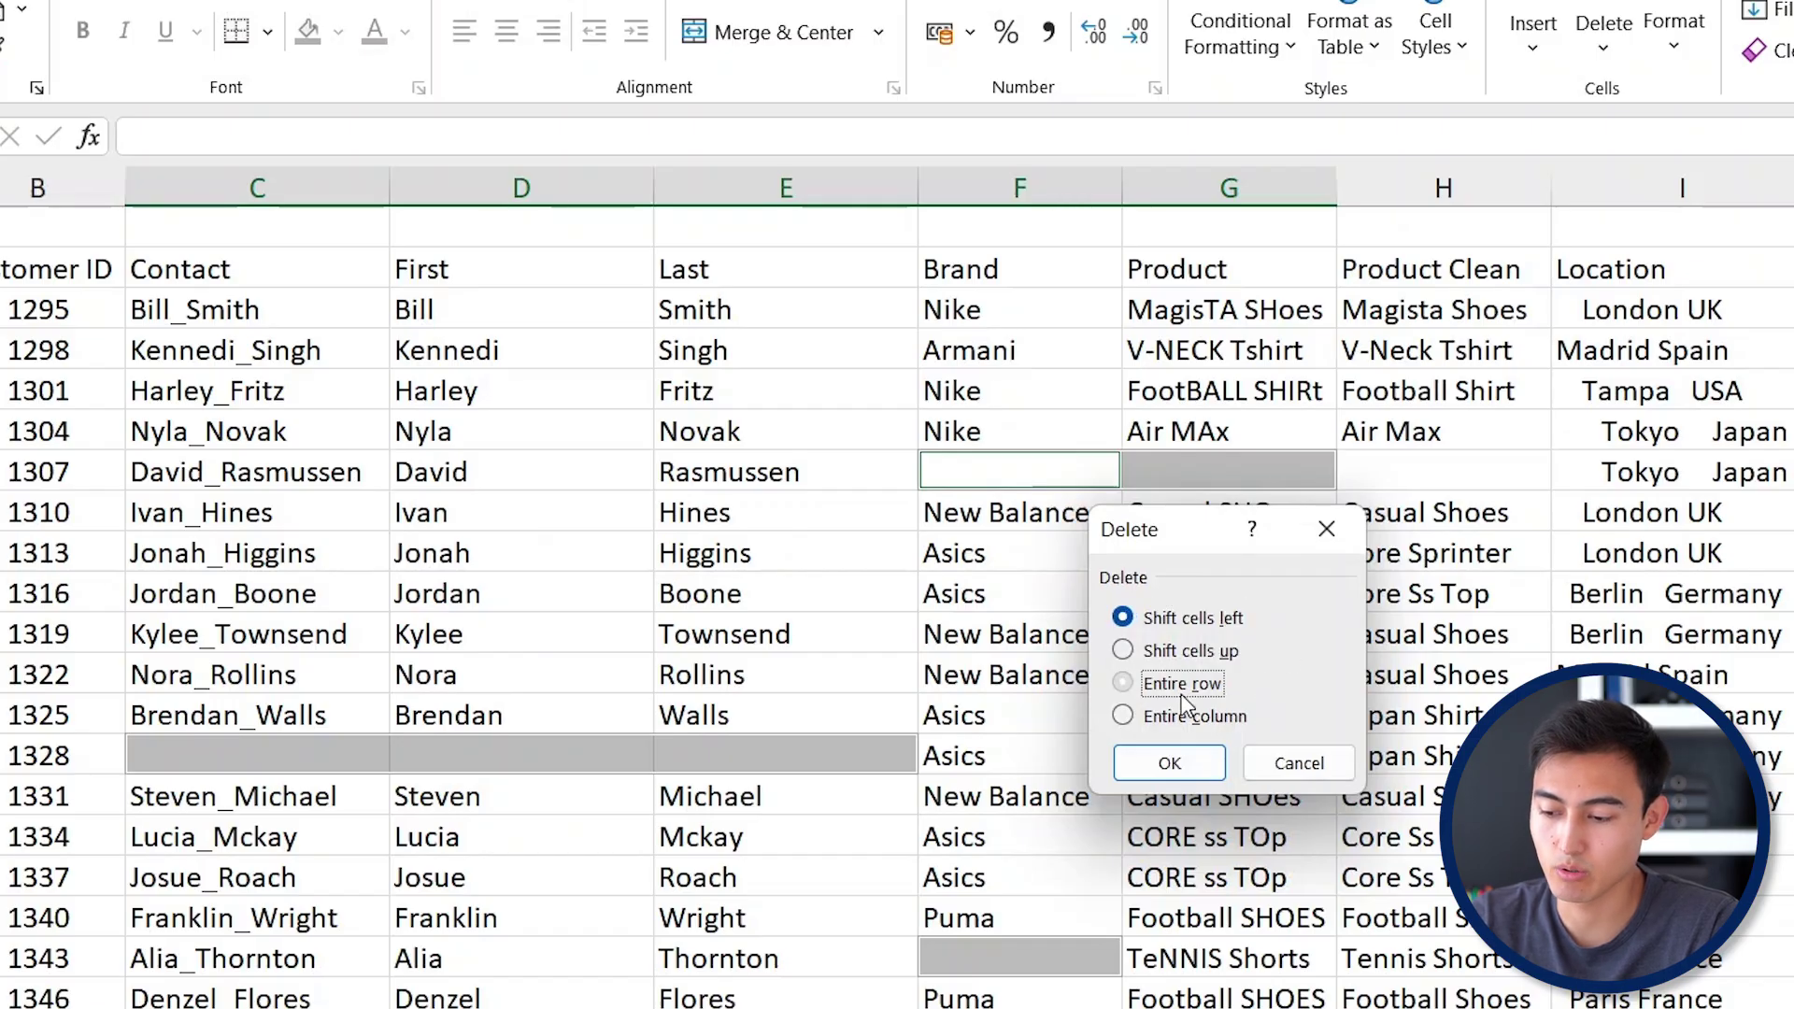
pyautogui.click(1172, 766)
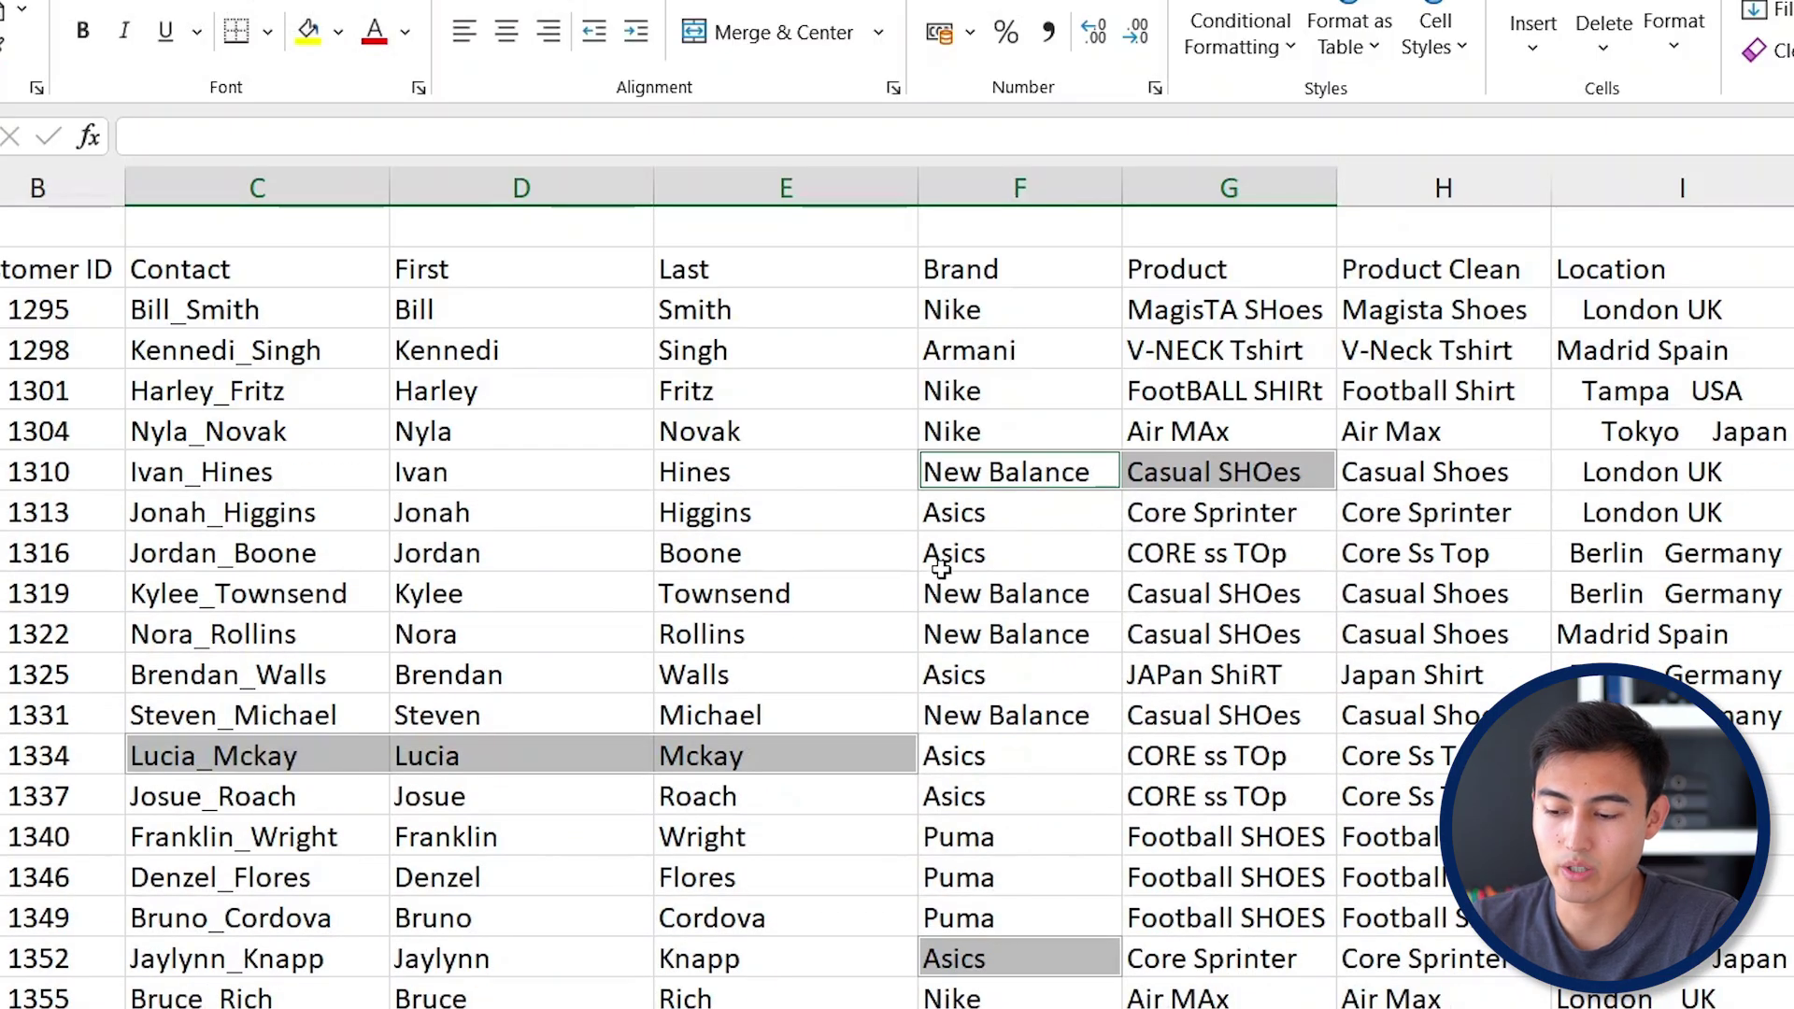
pyautogui.click(951, 603)
pyautogui.press('Down')
pyautogui.press('Down')
pyautogui.press('Down')
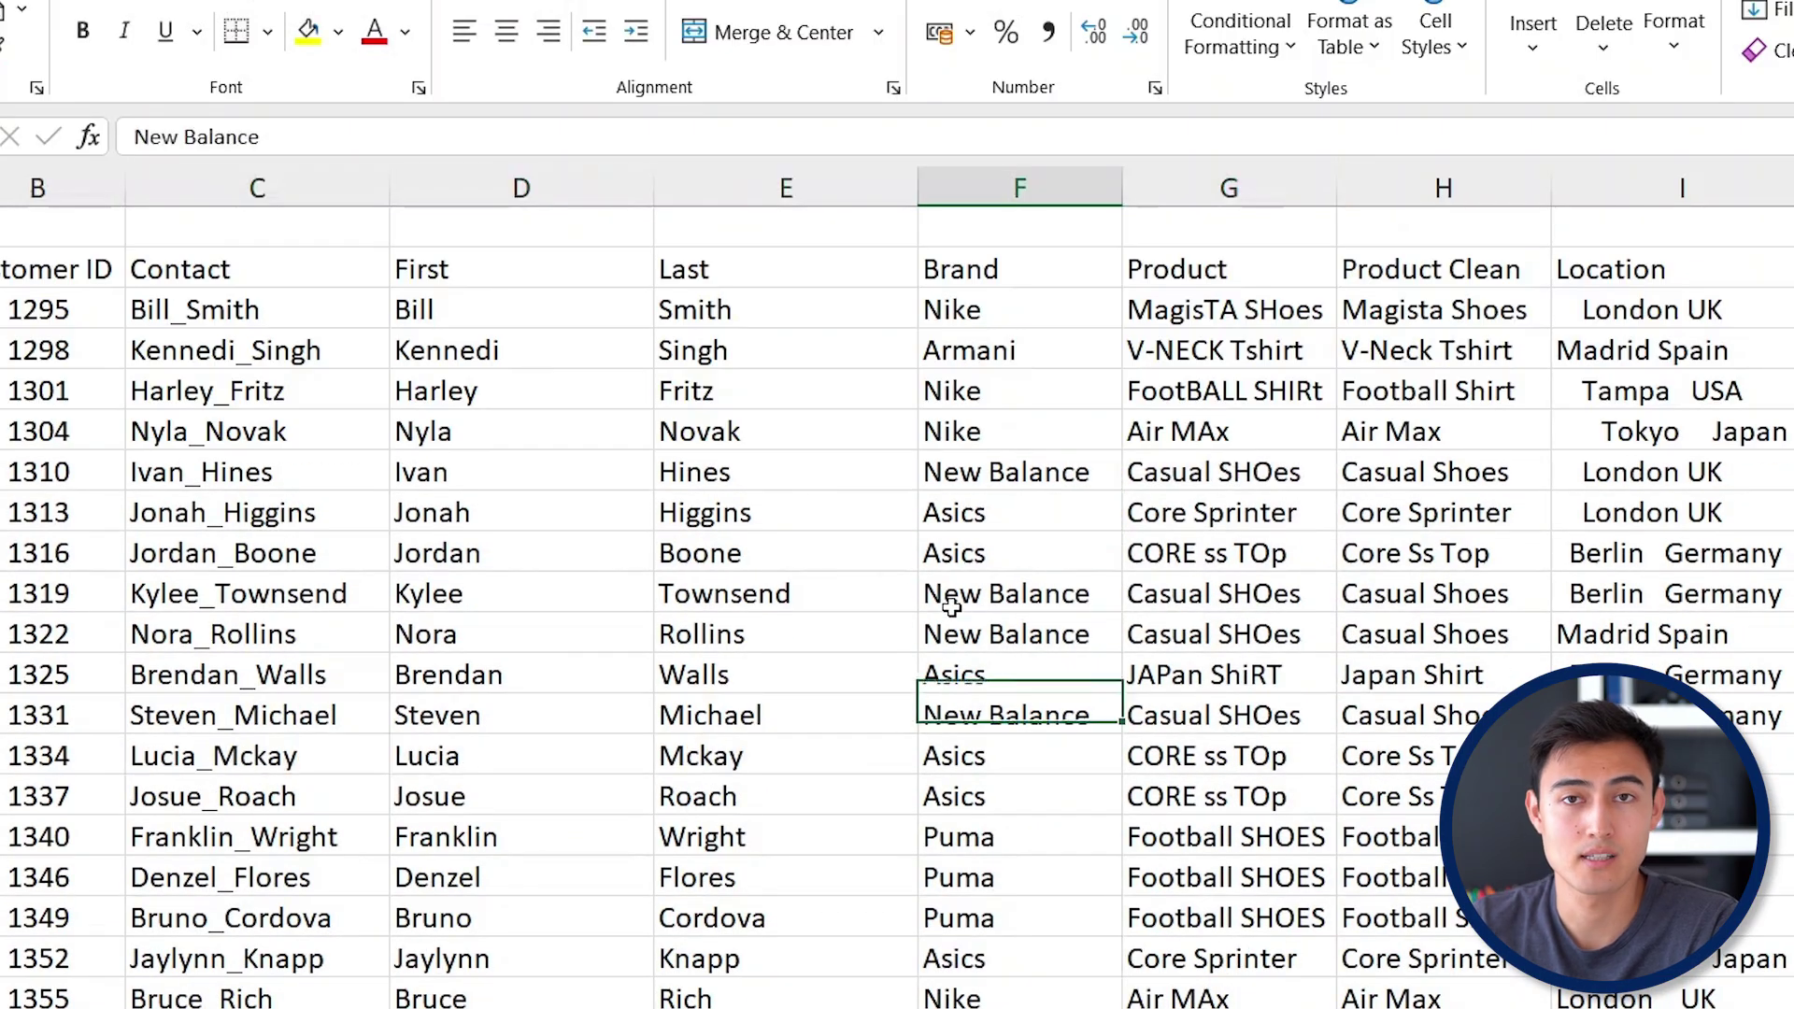